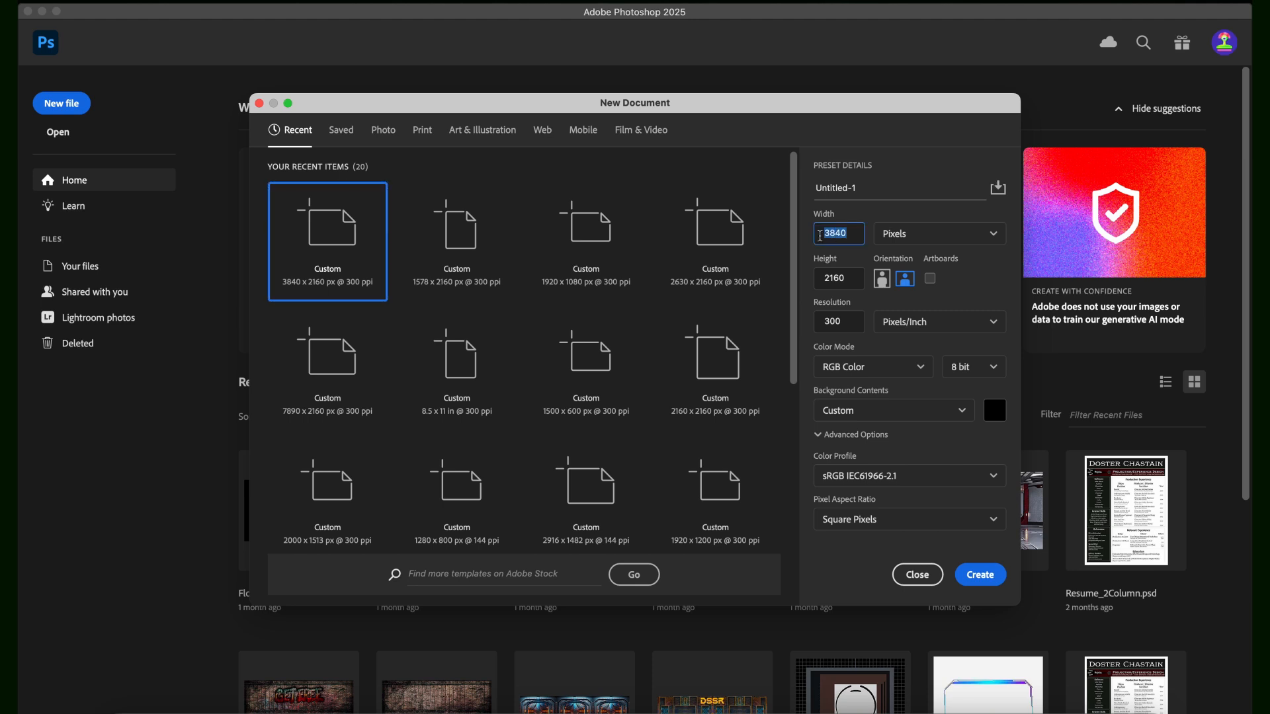
- Create a new document 1920 pixels wide and 1080 pixels high
text(1920)
drag(846, 283, 822, 280)
text(1)
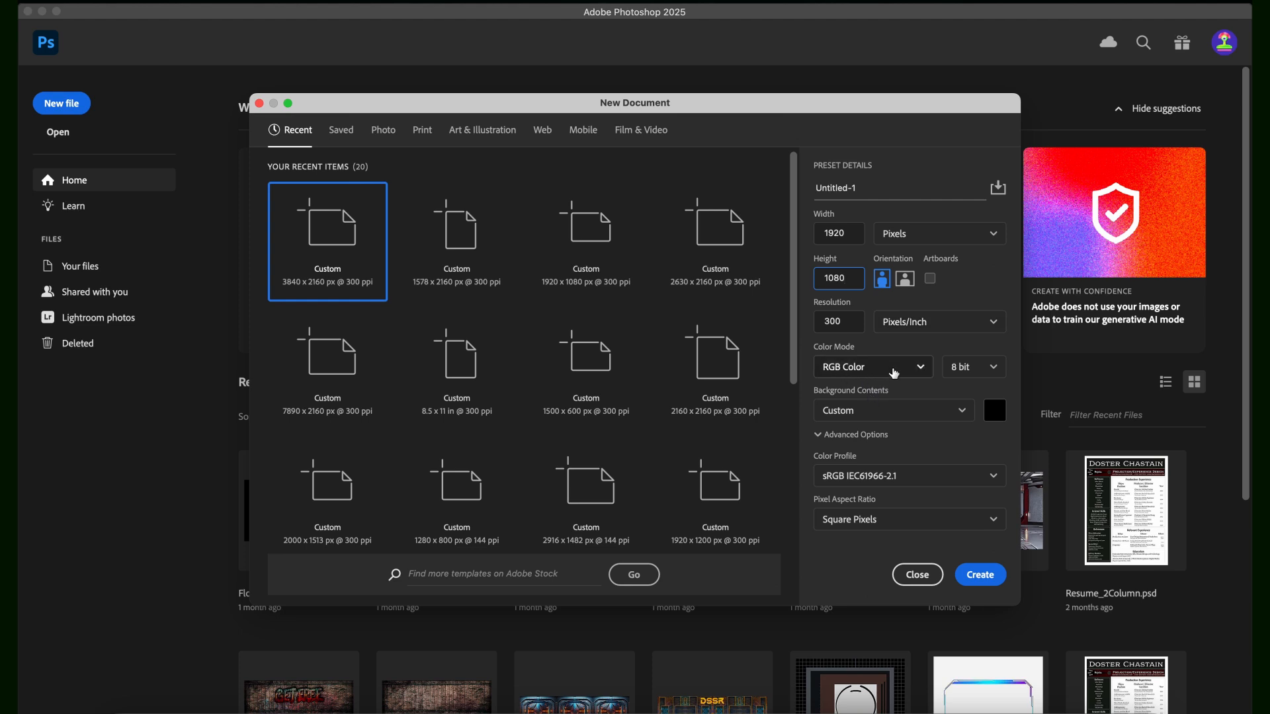
click(980, 574)
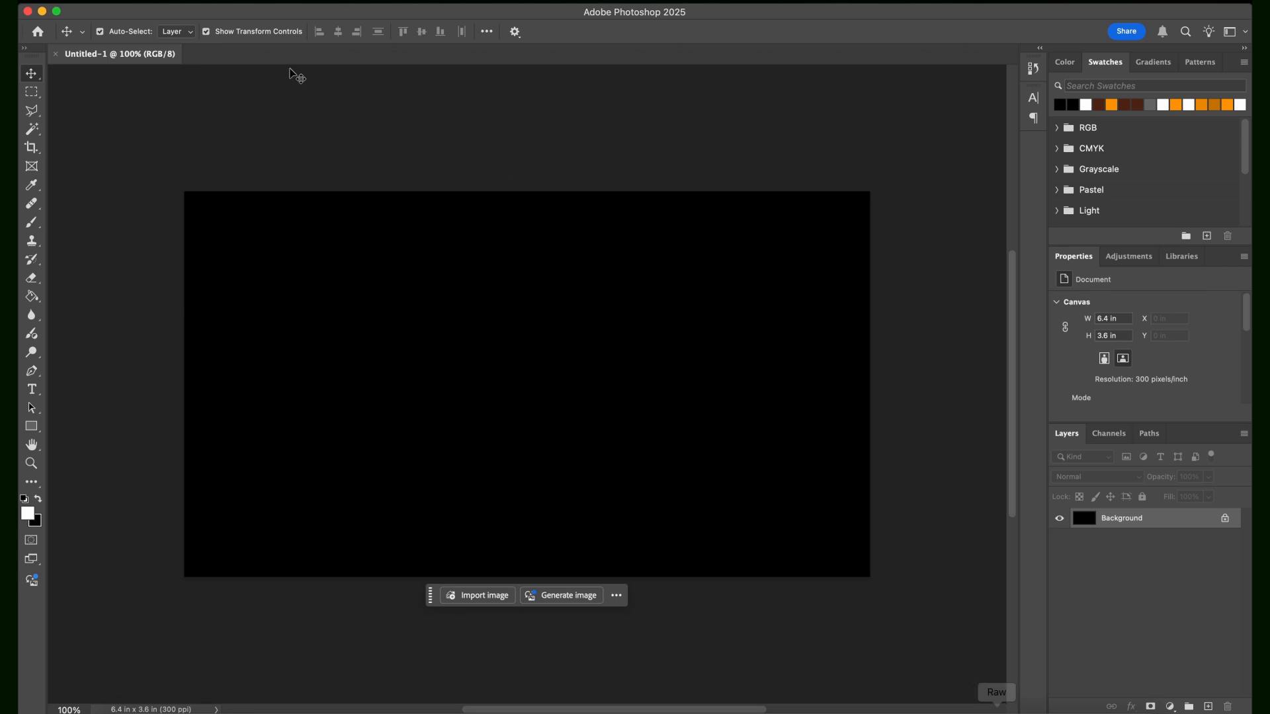
- Switch to Adobe Firefly in the browser and examine the generated lake images, including an enlarged preview of the first upscaled one
click(42, 12)
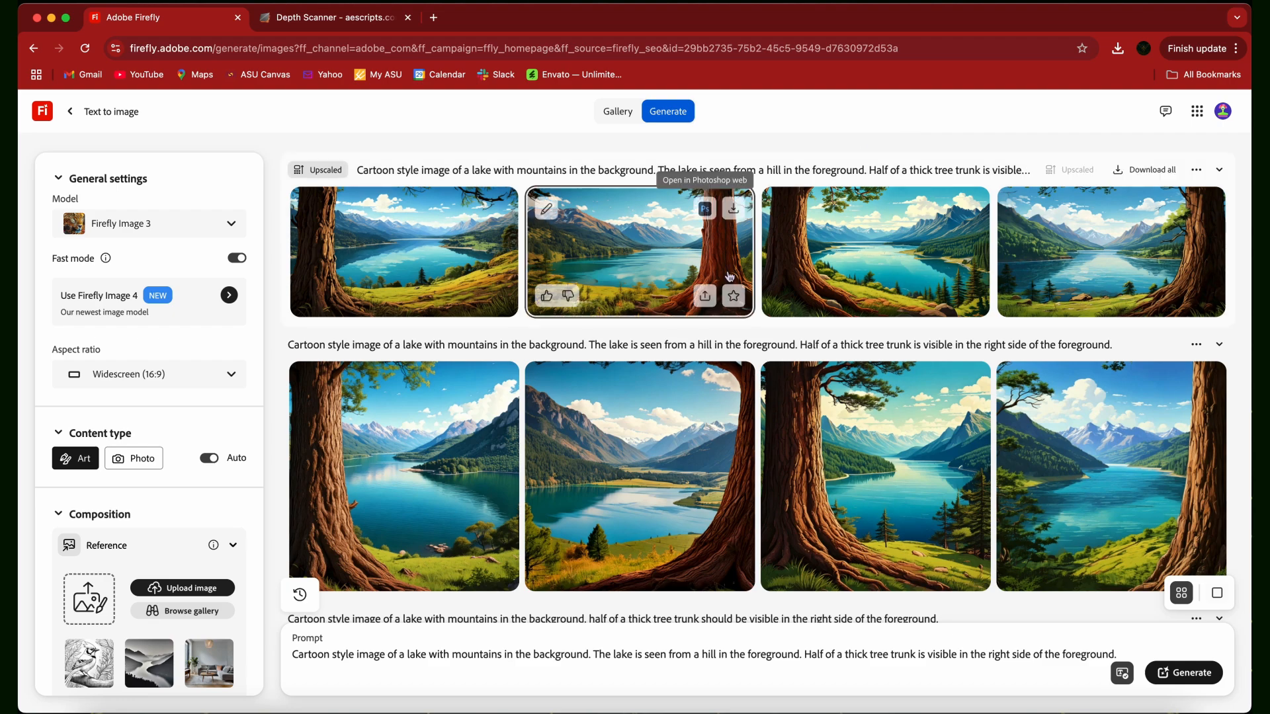
scroll(746, 271, down, 3)
scroll(746, 272, down, 2)
scroll(743, 270, up, 3)
scroll(749, 278, down, 2)
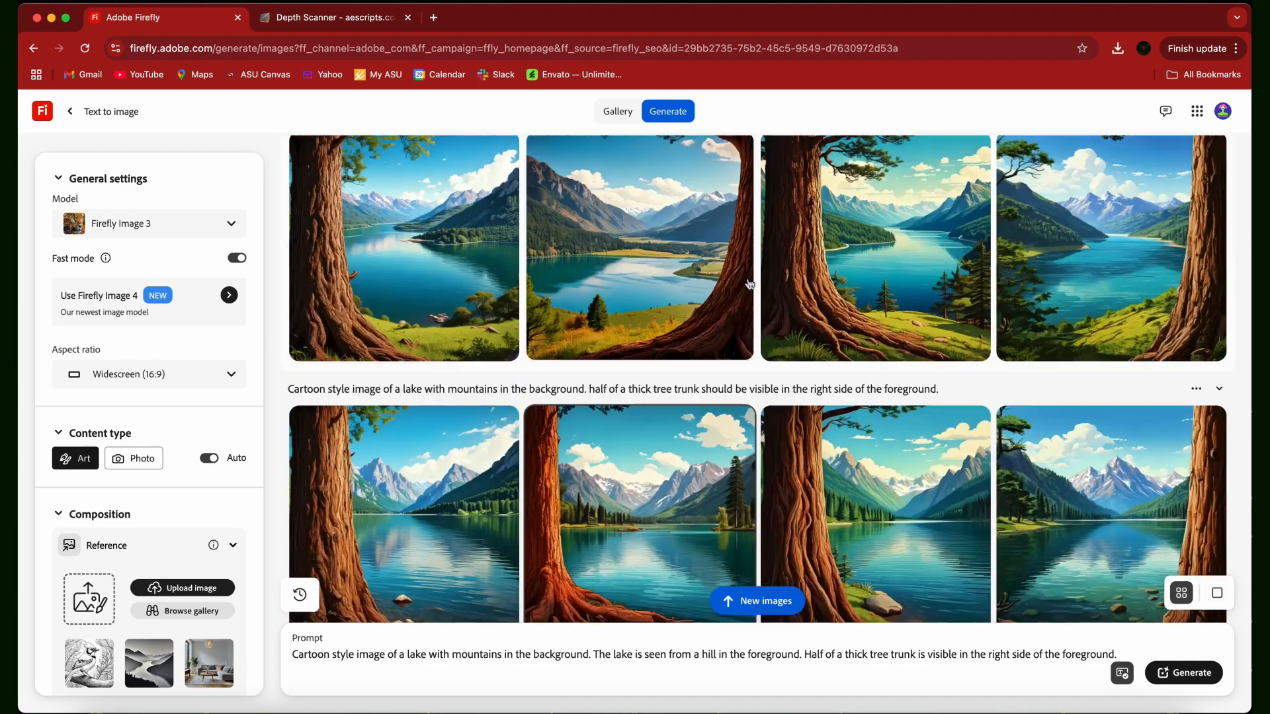
scroll(748, 283, up, 3)
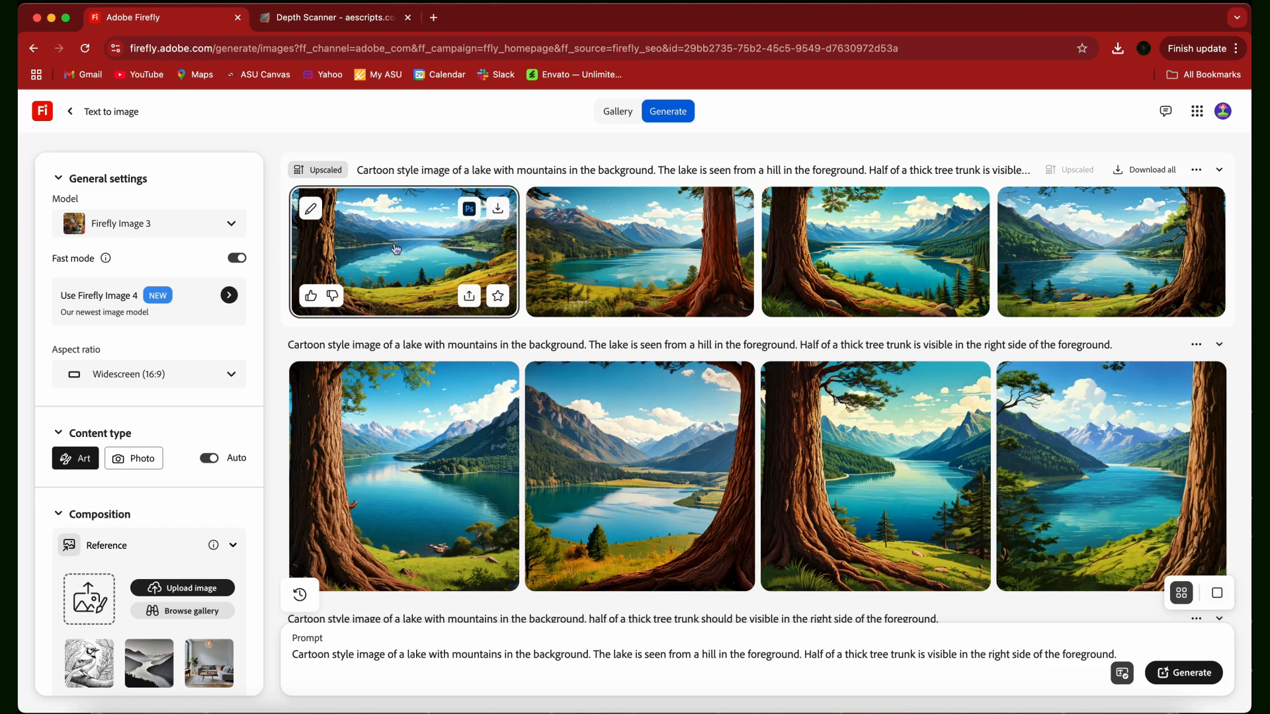
click(421, 255)
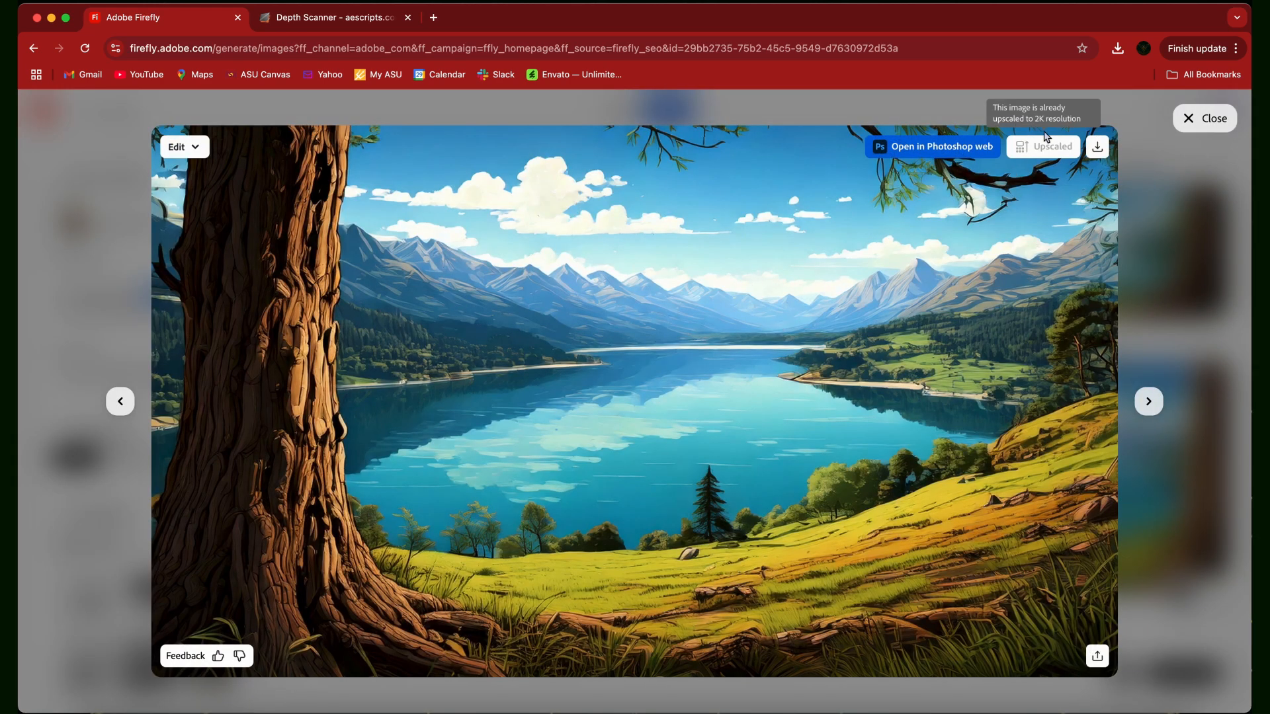
click(1192, 122)
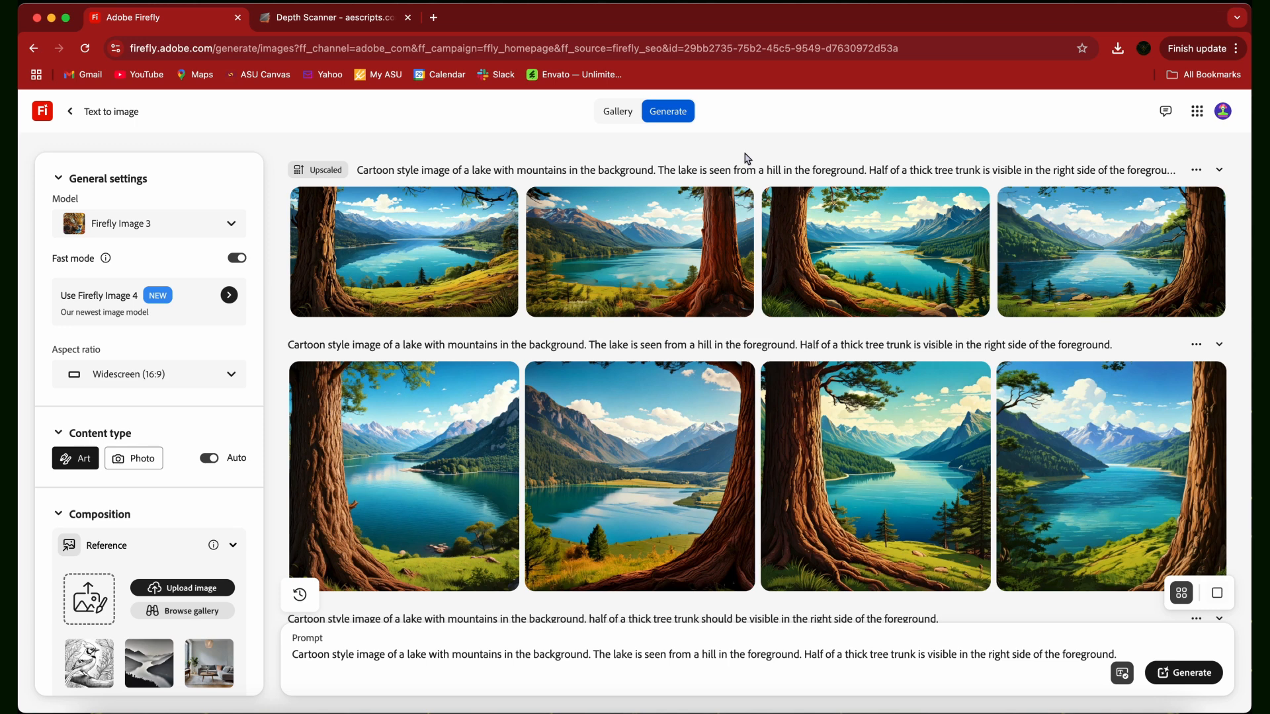
mouse_move(432, 244)
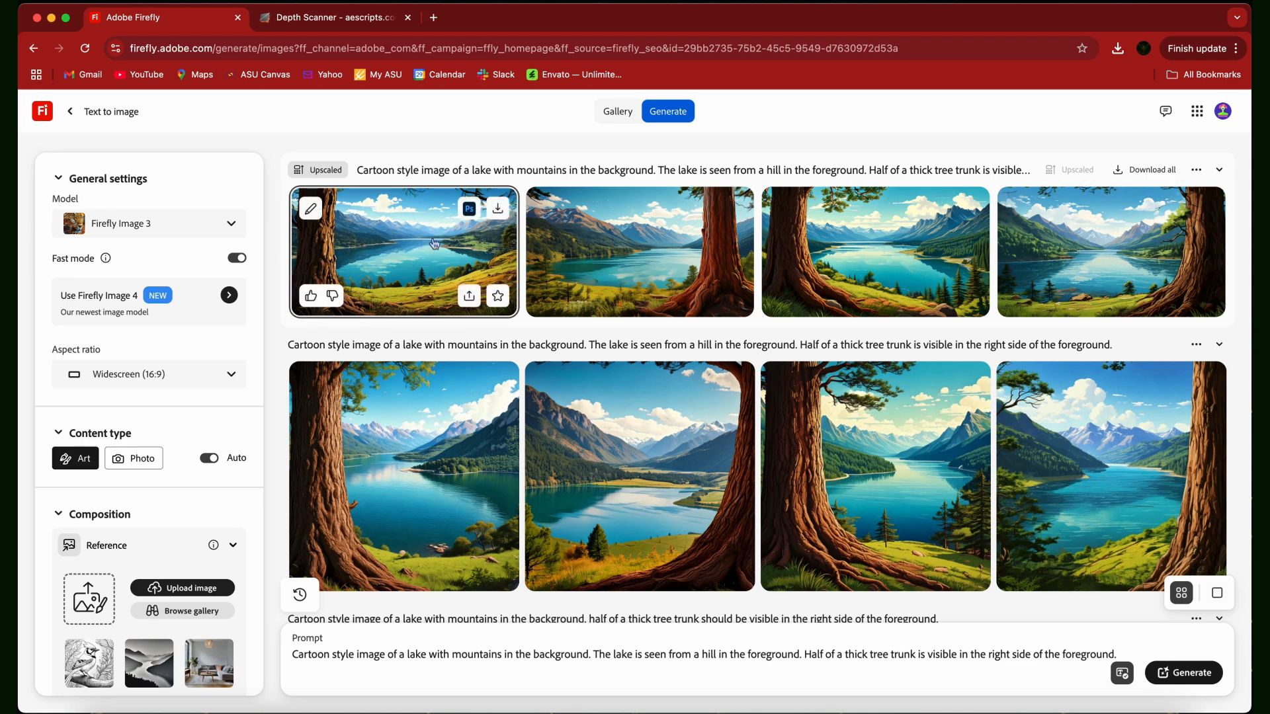
- Switch back to Photoshop and place the Lake_1 image from the Sources > Gen folder onto the canvas
click(52, 19)
click(1029, 688)
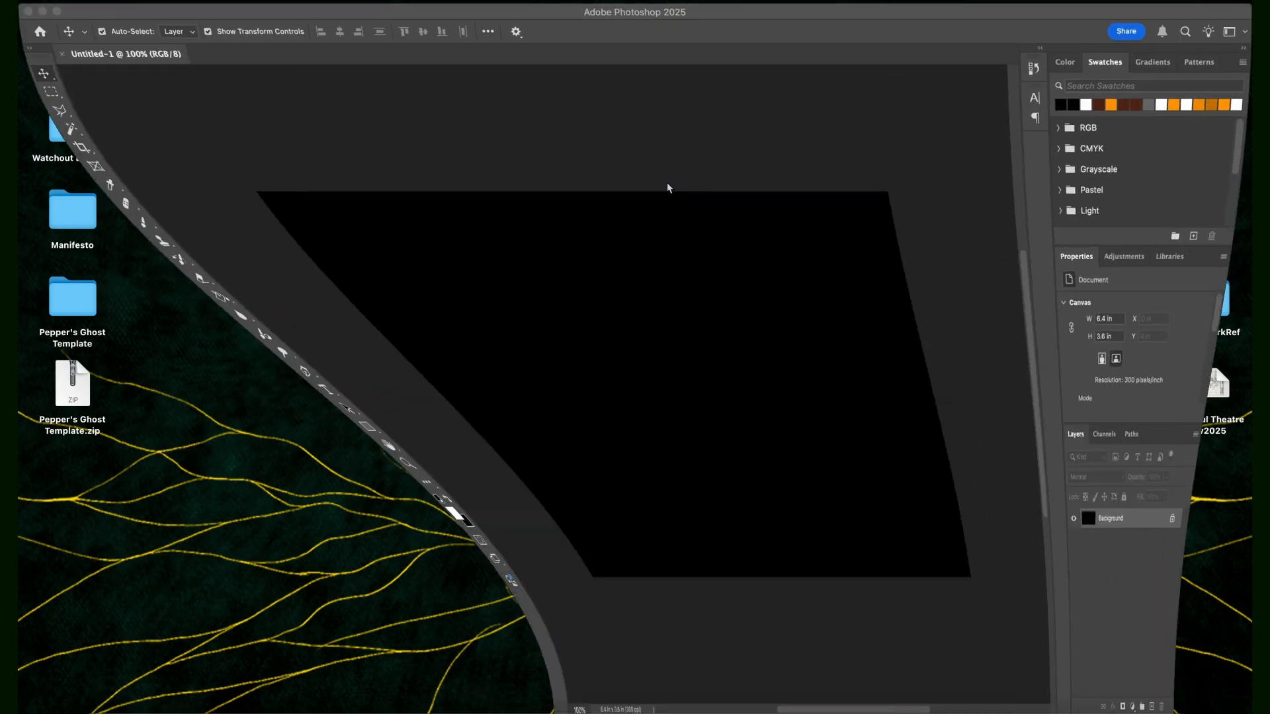
click(1174, 75)
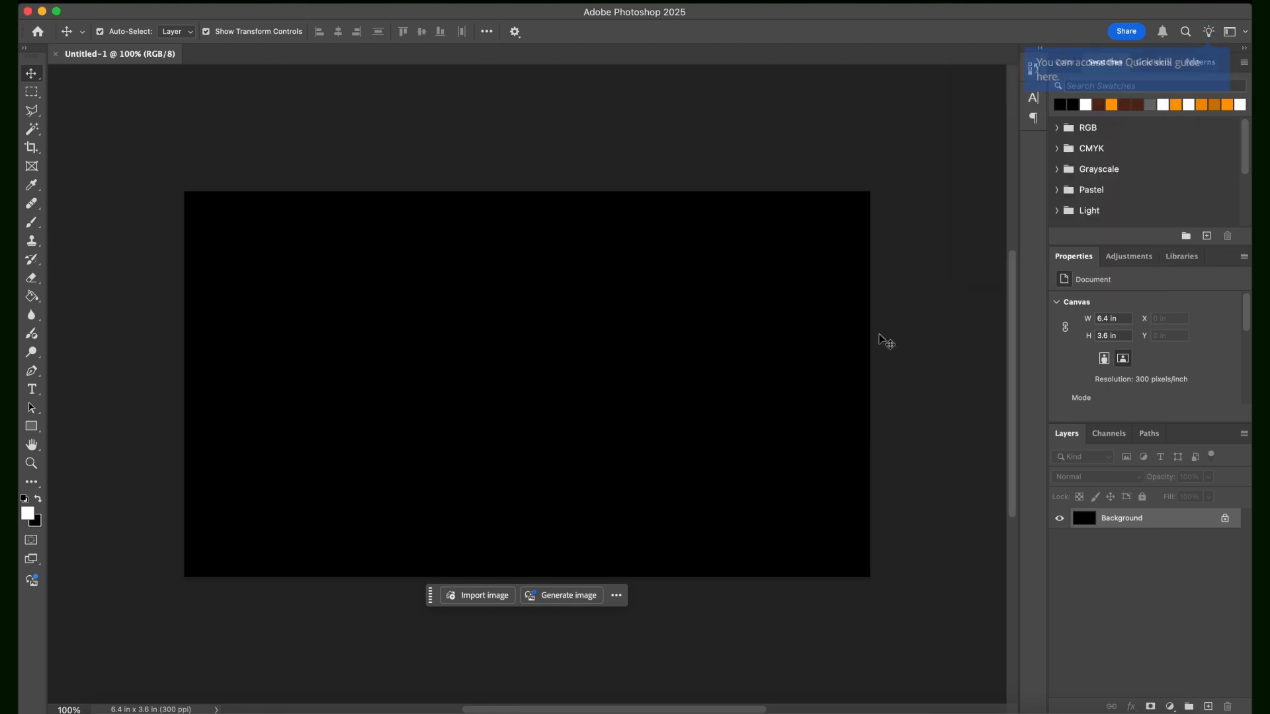
click(102, 711)
click(553, 207)
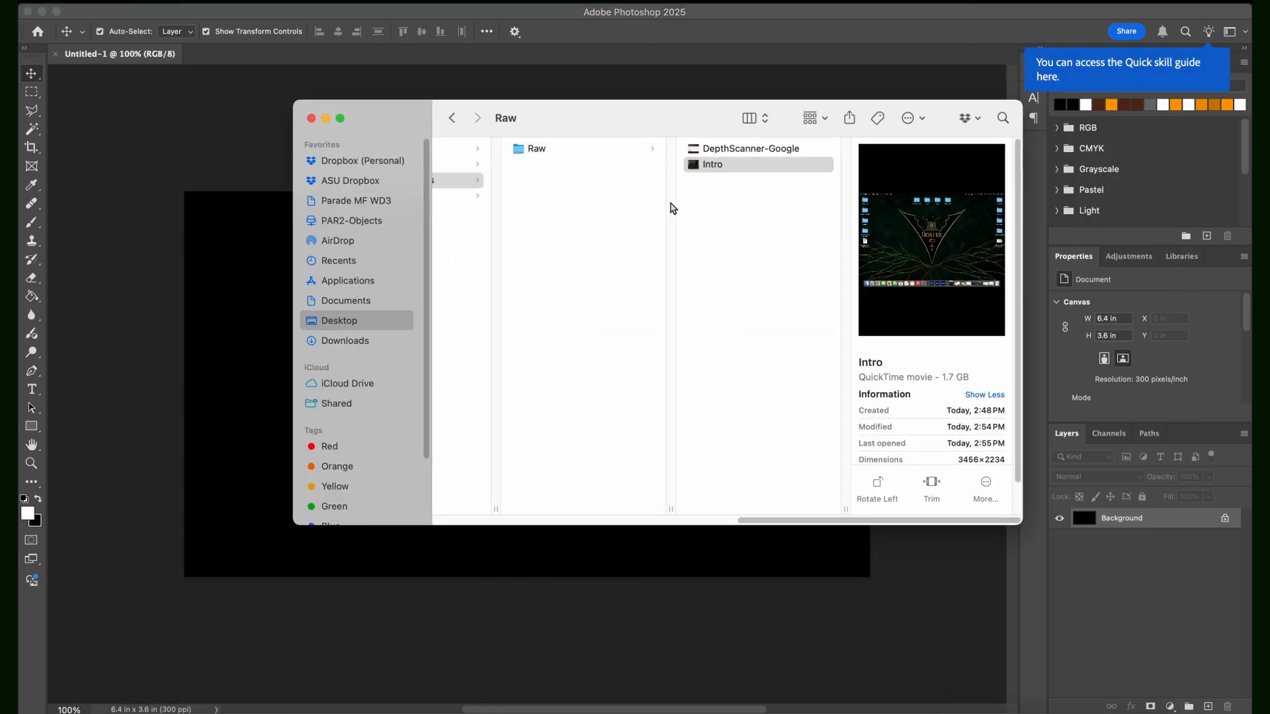
click(520, 173)
click(514, 196)
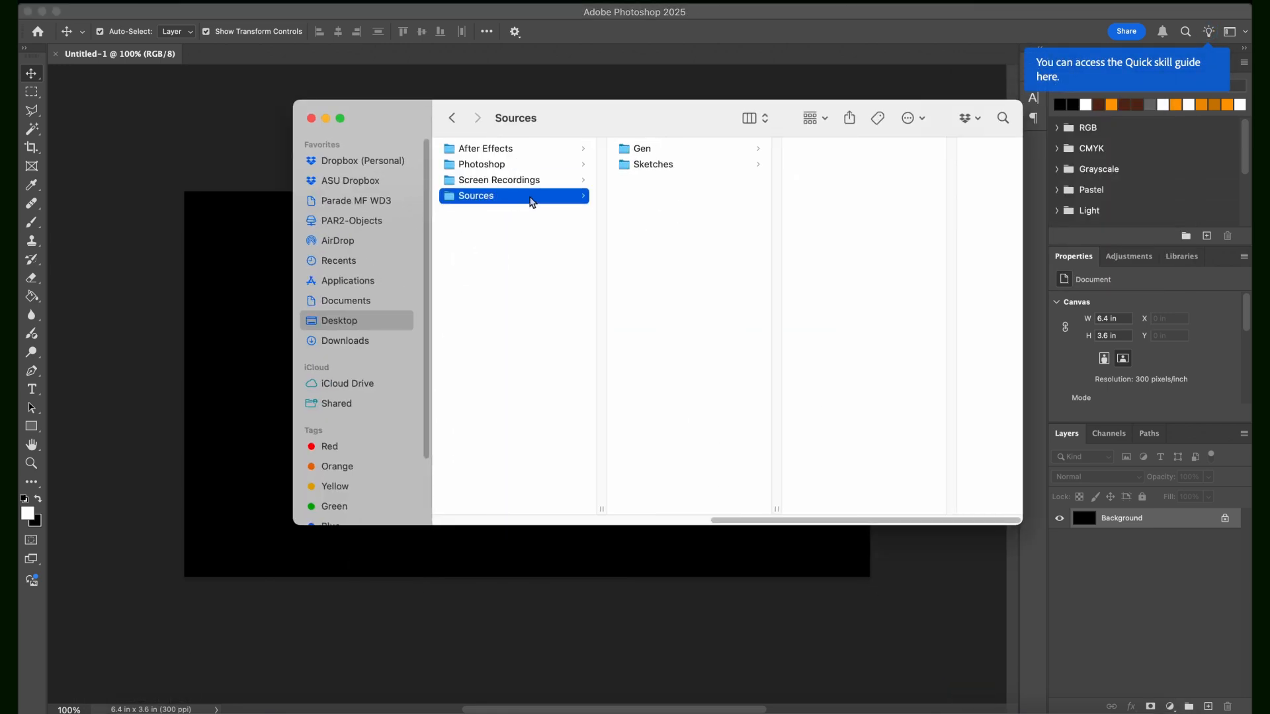
click(682, 149)
drag(828, 164, 275, 340)
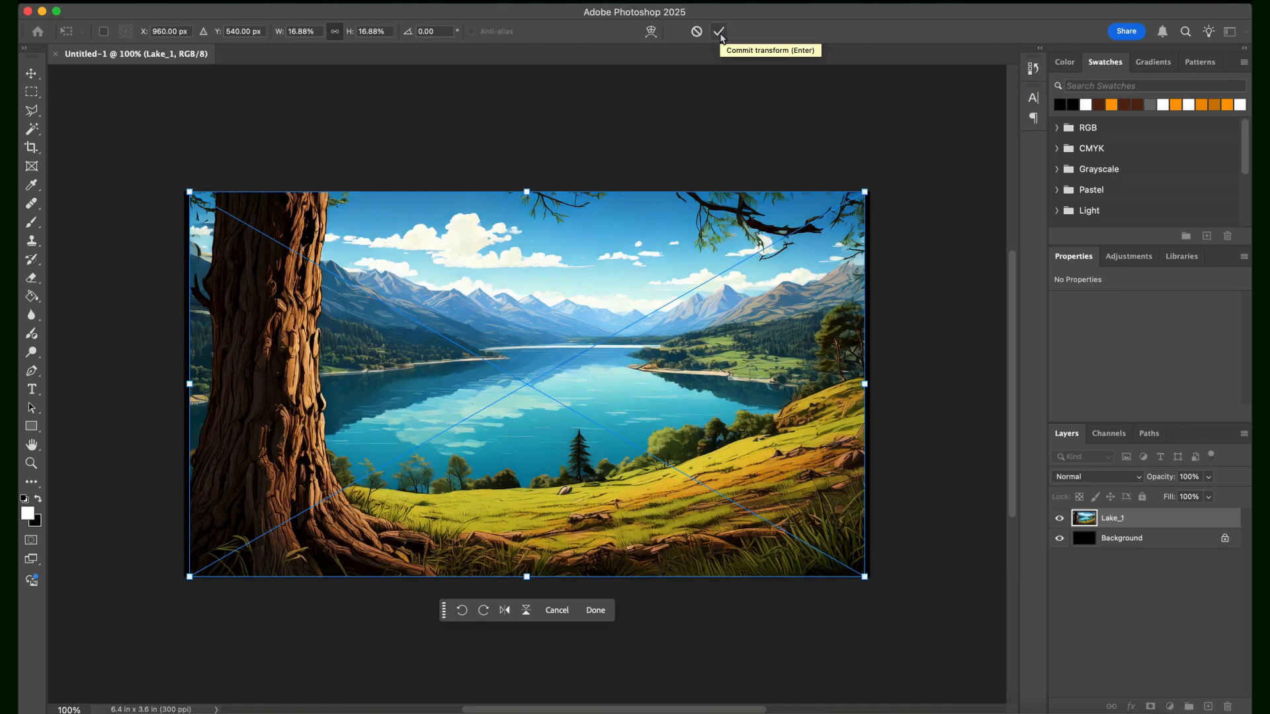
- Stretch the placed Lake_1 image horizontally to both canvas edges and rasterize its layer
drag(865, 384, 869, 384)
drag(190, 384, 185, 383)
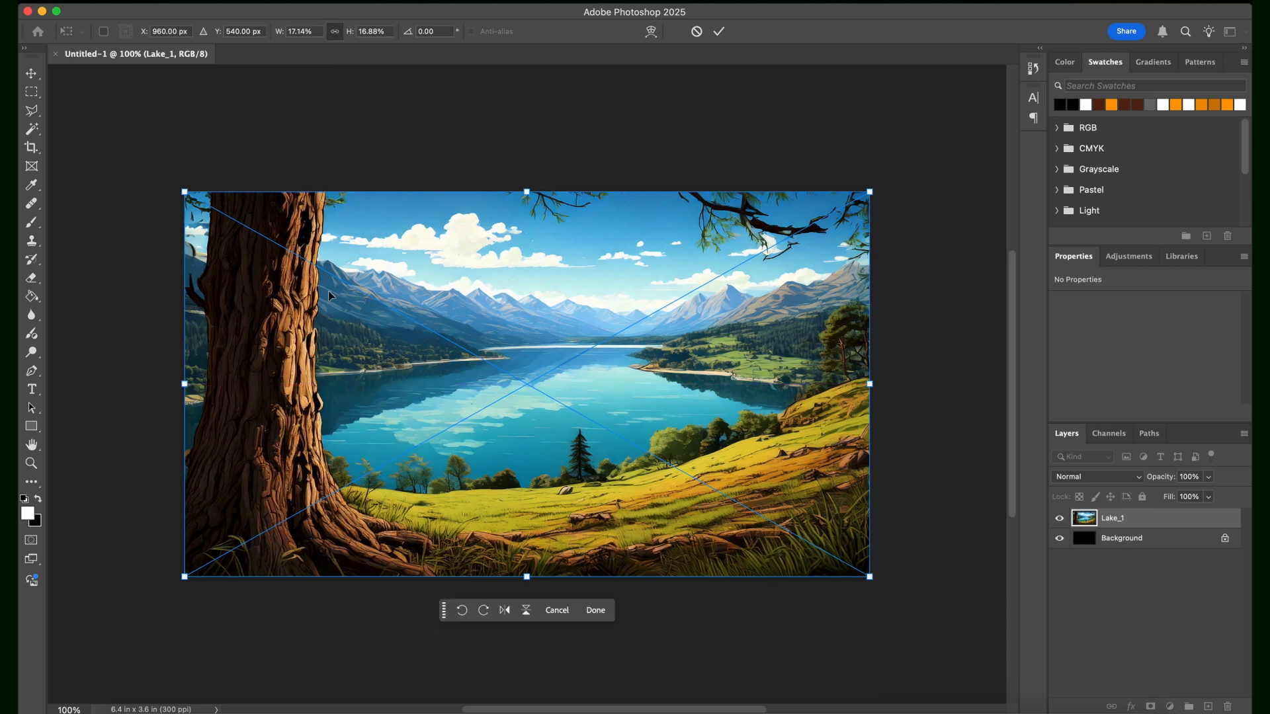
click(719, 31)
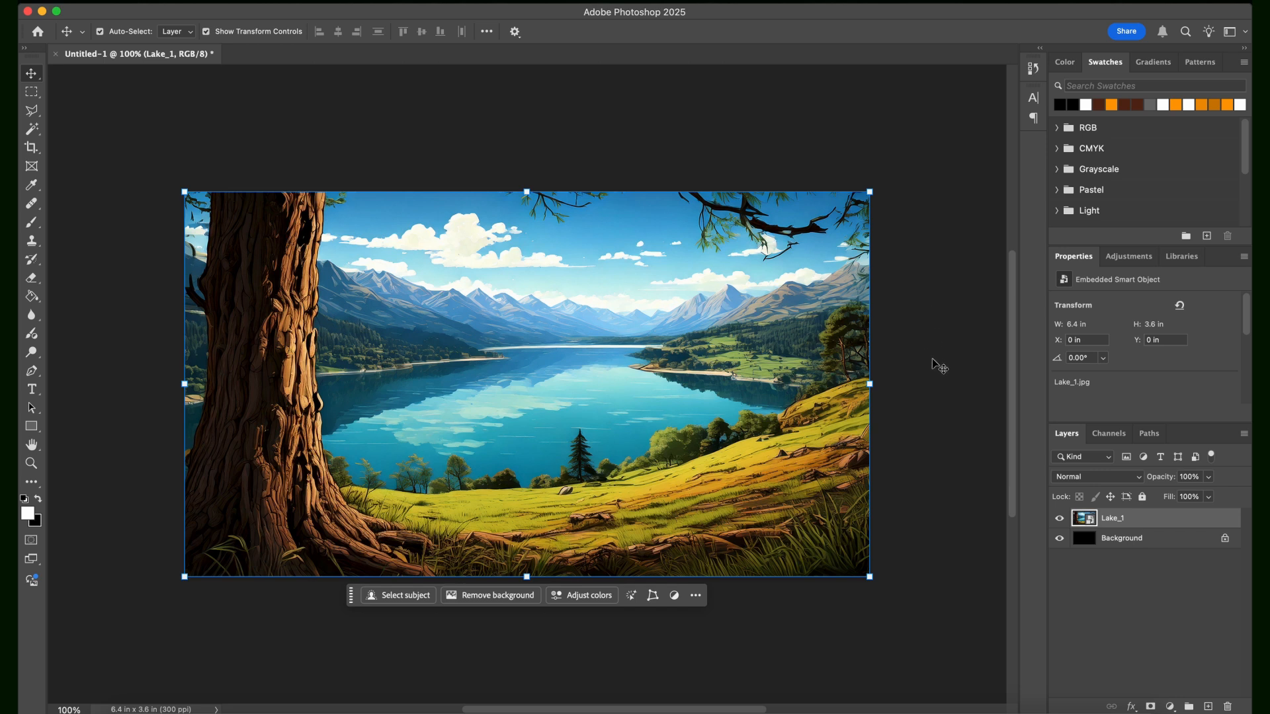
right_click(1088, 518)
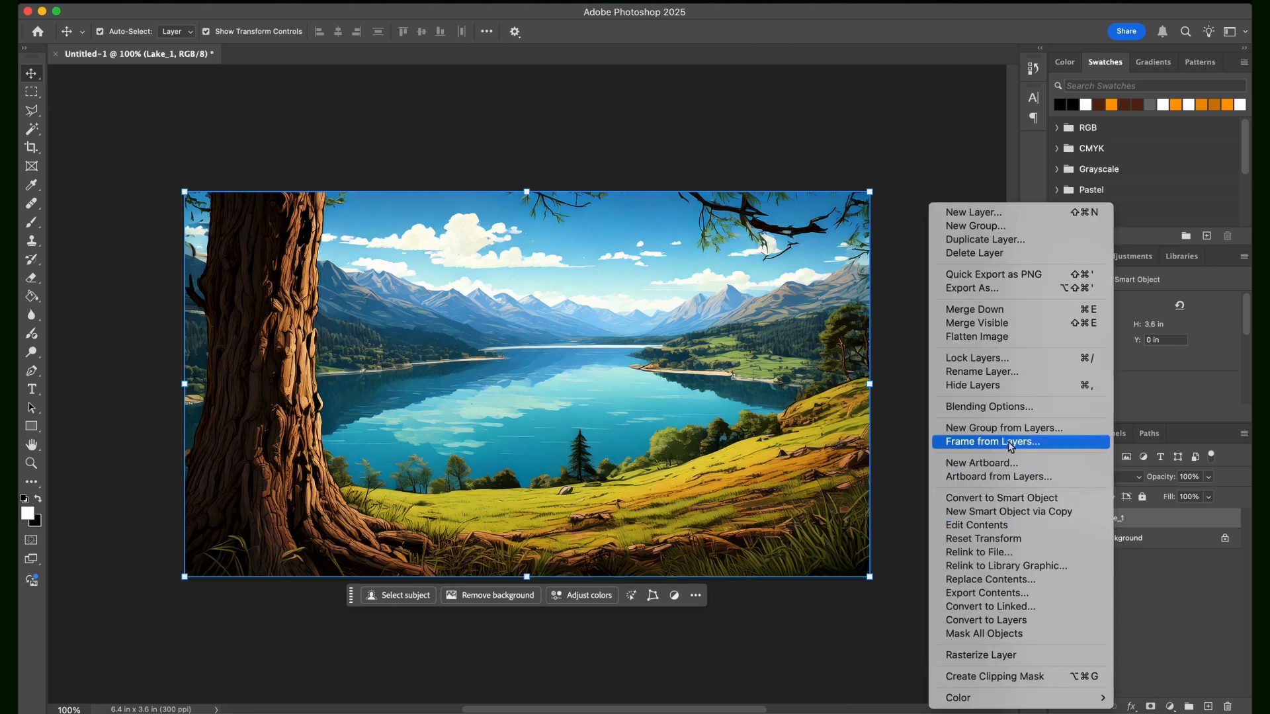
click(1006, 656)
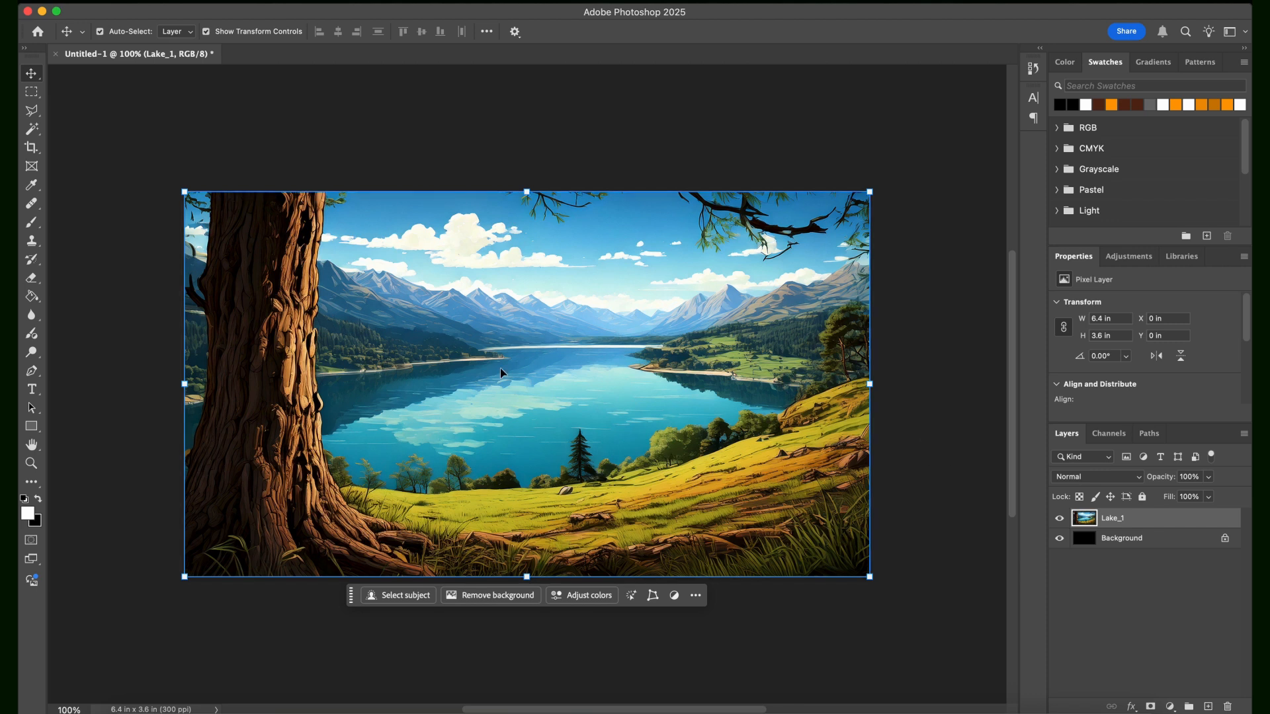
- Duplicate the Lake_1 layer as Lake_1 copy and hide the original Lake_1 layer
right_click(1129, 518)
click(974, 348)
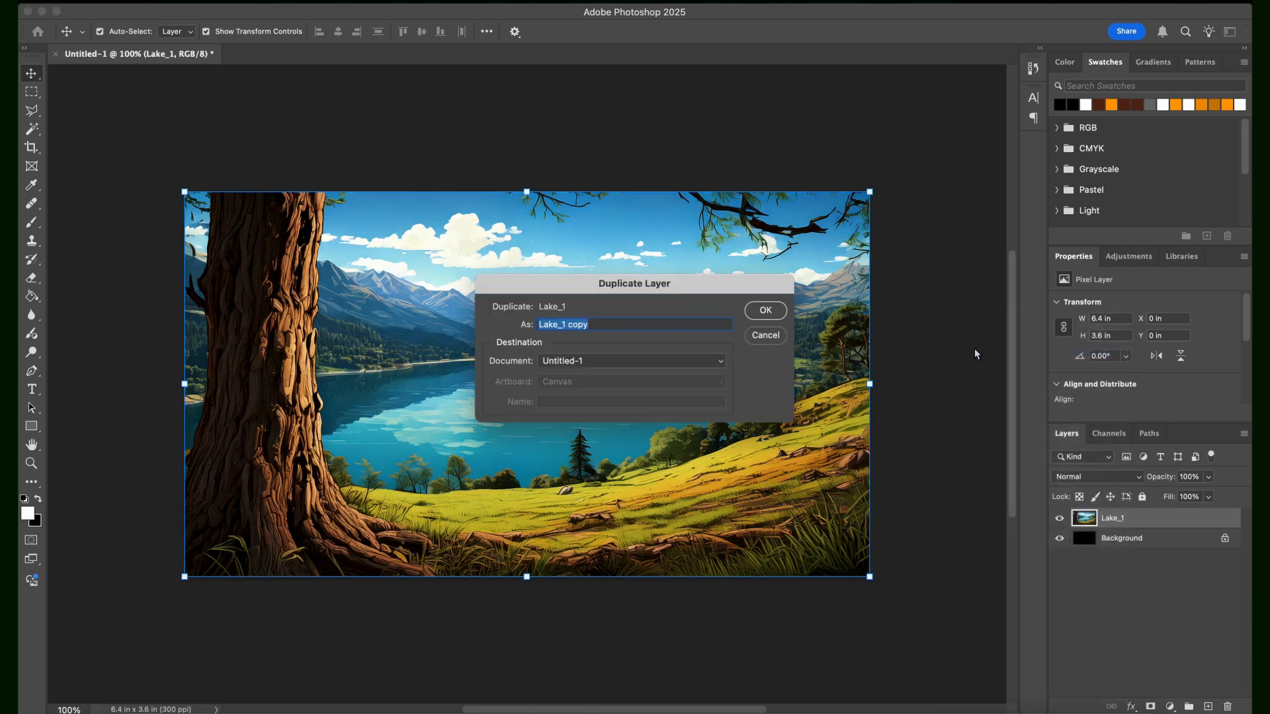
click(766, 315)
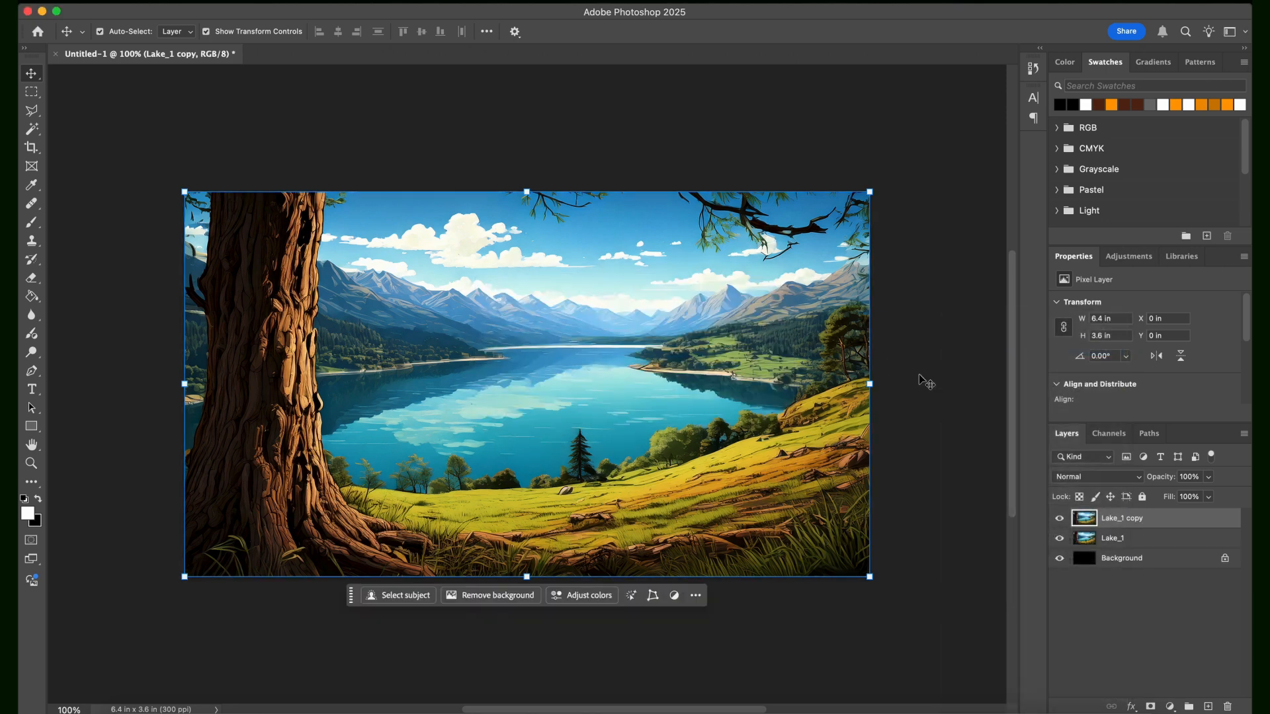
click(1118, 538)
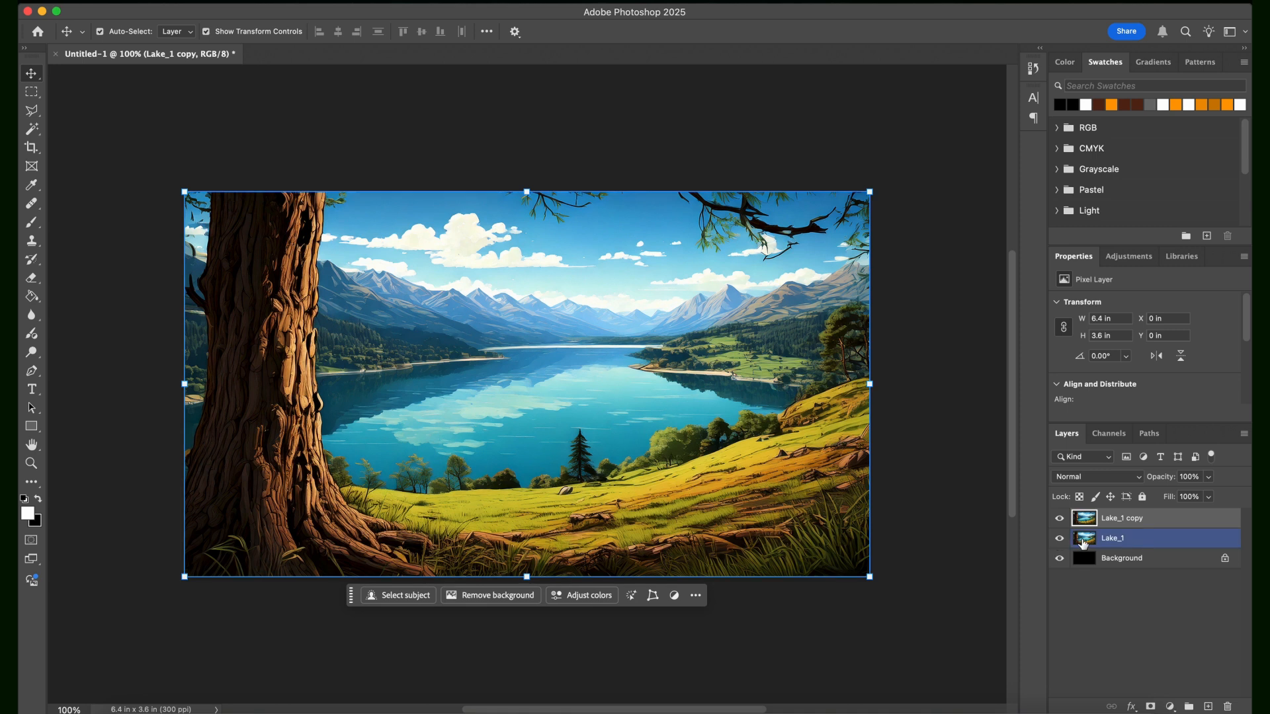
click(1061, 538)
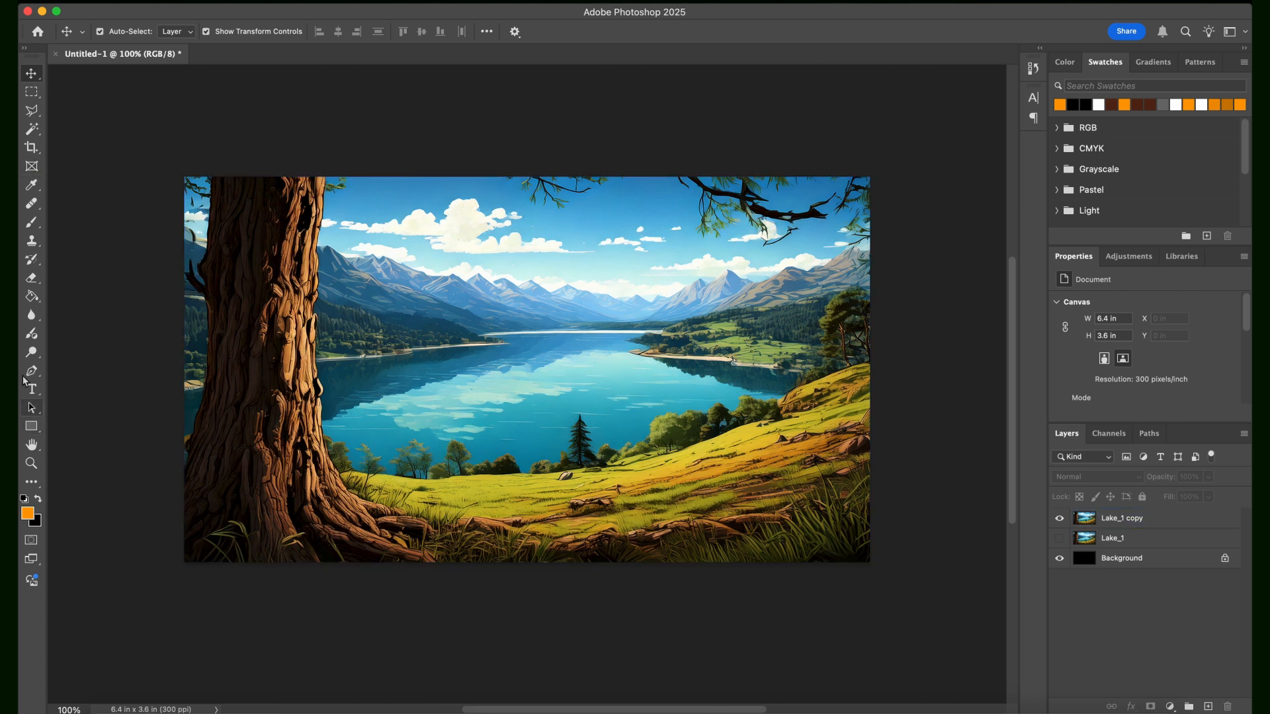
- Mark the tree trunk and foreground hill with orange Brush strokes on a new layer, and undo the marking
click(31, 223)
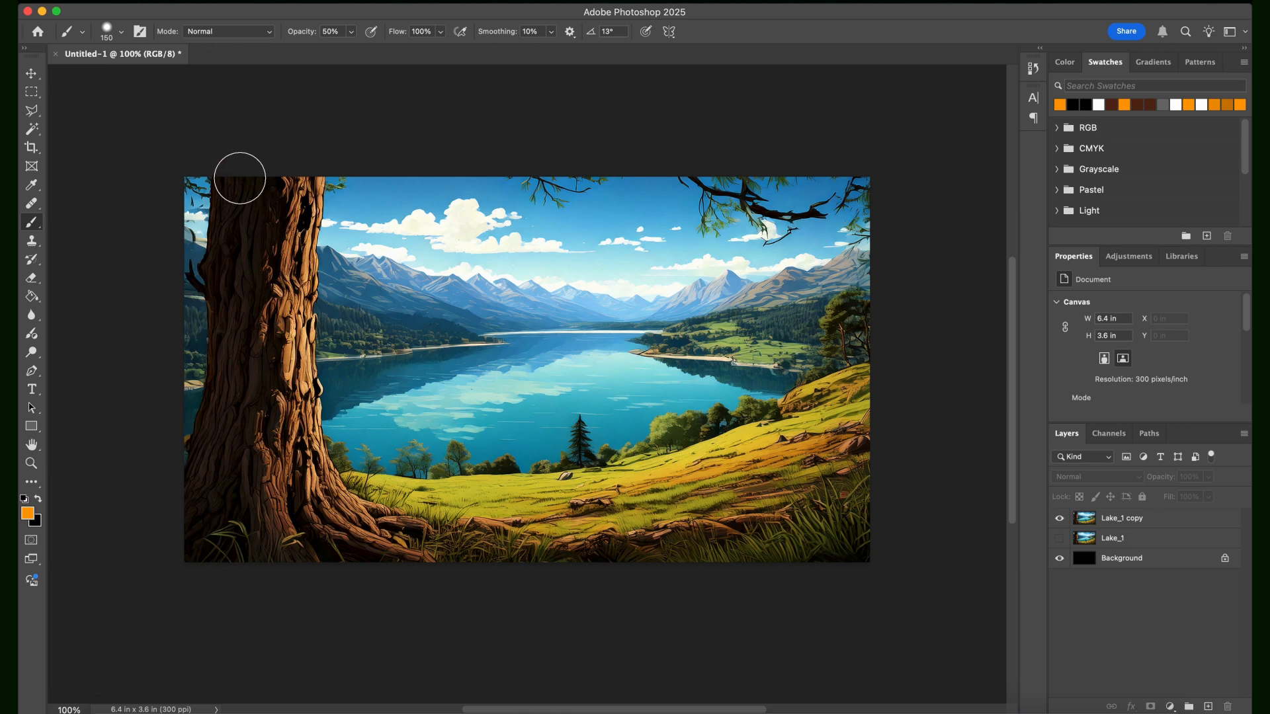
key(super+alt+shift+n)
mouse_move(238, 183)
mouse_down()
mouse_move(210, 472)
mouse_move(240, 545)
mouse_move(679, 561)
mouse_move(892, 523)
mouse_move(884, 403)
mouse_move(859, 395)
mouse_move(683, 474)
mouse_move(447, 489)
mouse_move(345, 474)
mouse_move(307, 418)
mouse_move(287, 272)
mouse_move(298, 188)
mouse_move(263, 227)
mouse_move(278, 362)
mouse_move(254, 441)
mouse_move(277, 528)
mouse_move(333, 539)
mouse_move(793, 487)
mouse_move(747, 512)
mouse_move(791, 508)
mouse_move(694, 514)
mouse_move(792, 480)
mouse_up()
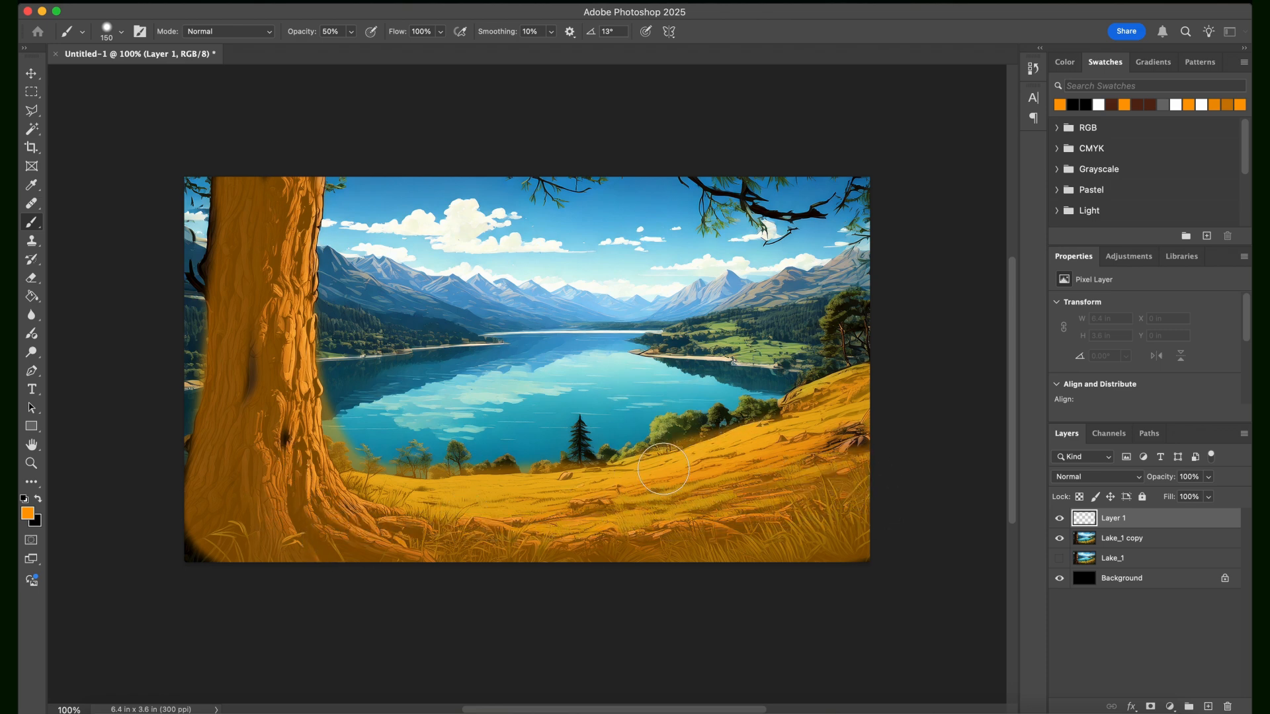
key(ctrl+z)
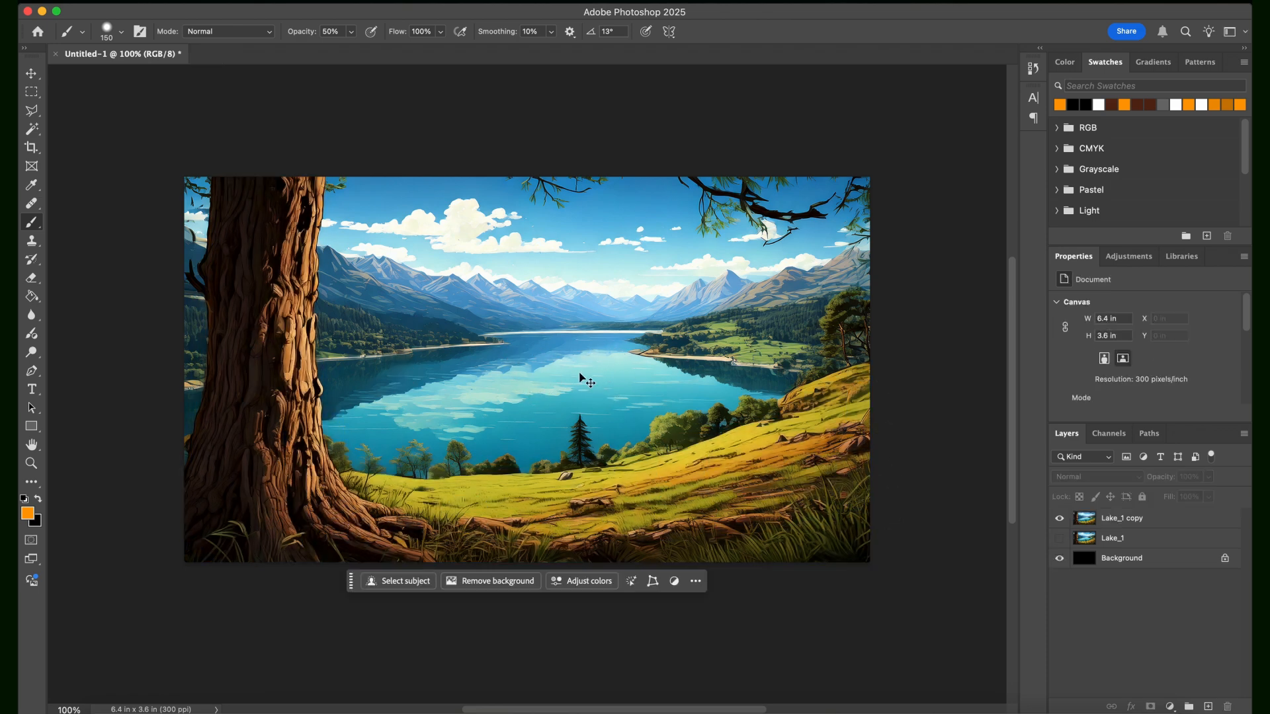
- Mark the lake area and the sky with mountains in turn with orange Brush strokes, and remove each marking
mouse_move(388, 433)
mouse_down()
mouse_move(672, 420)
mouse_move(531, 407)
mouse_move(544, 358)
mouse_move(394, 400)
mouse_move(722, 362)
mouse_move(740, 340)
mouse_move(807, 330)
mouse_move(732, 357)
mouse_move(534, 374)
mouse_move(340, 336)
mouse_move(376, 416)
mouse_up()
key(ctrl+z)
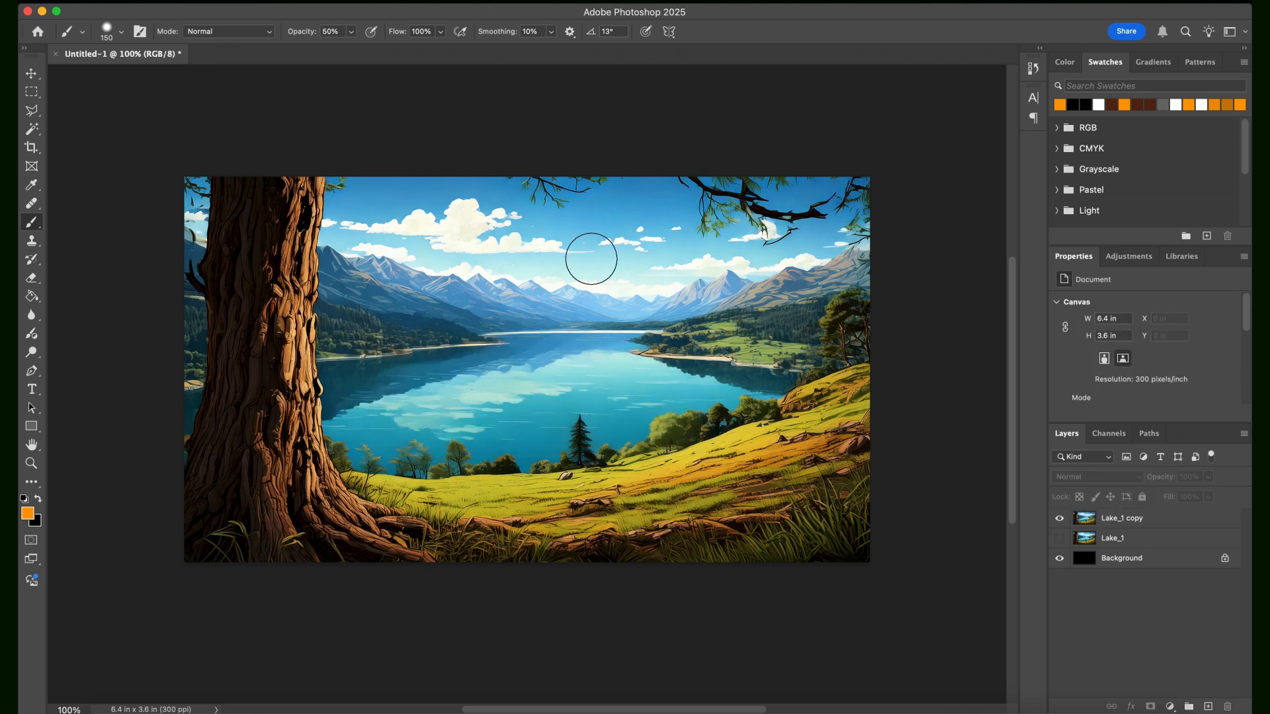
mouse_move(374, 213)
mouse_down()
mouse_move(834, 211)
mouse_move(407, 222)
mouse_move(542, 227)
mouse_move(616, 261)
mouse_move(810, 275)
mouse_move(646, 299)
mouse_move(833, 273)
mouse_move(575, 297)
mouse_move(437, 289)
mouse_move(369, 274)
mouse_move(361, 245)
mouse_move(343, 254)
mouse_move(375, 220)
mouse_up()
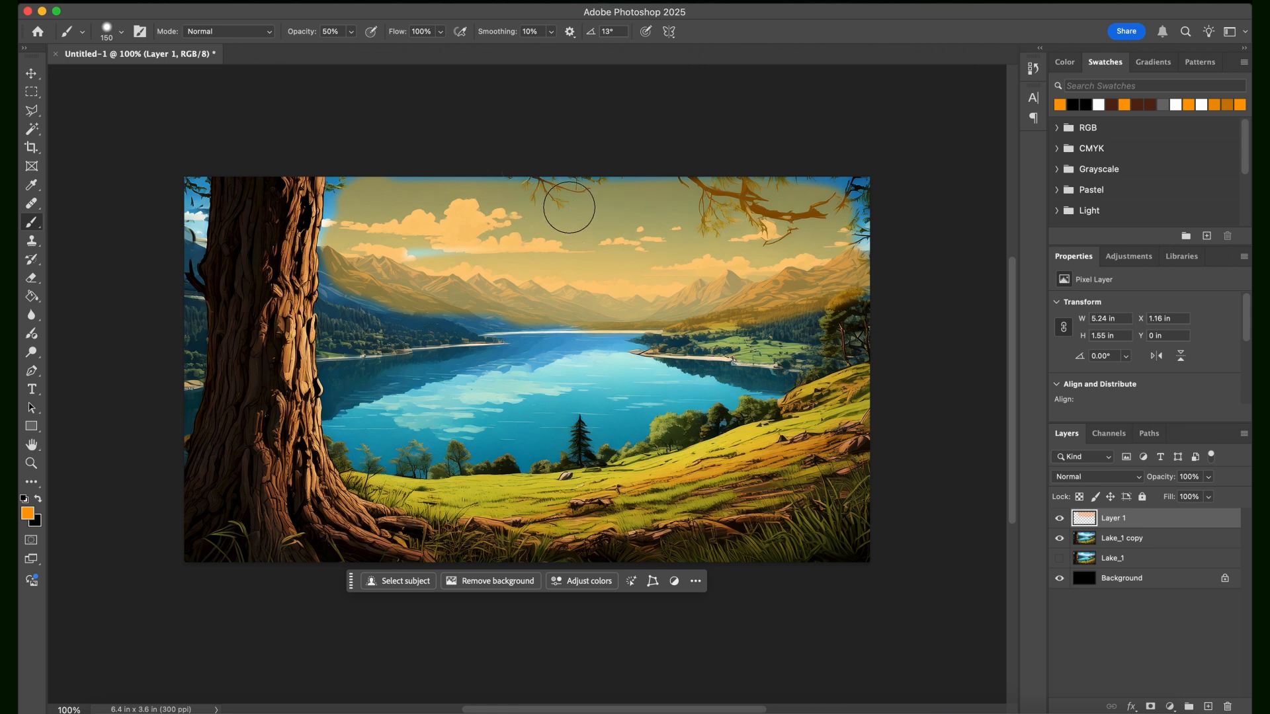
key(Delete)
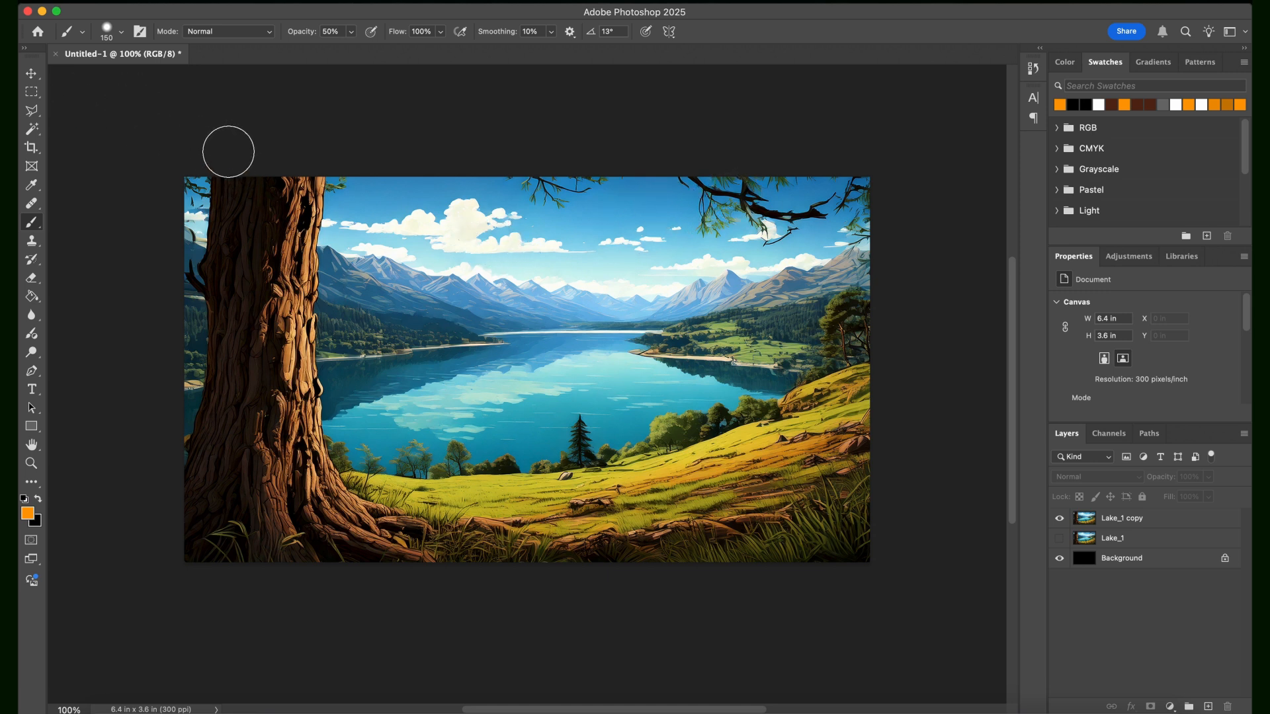
- Try out the Polygonal Lasso tool with a few straight segments across the lake
click(31, 74)
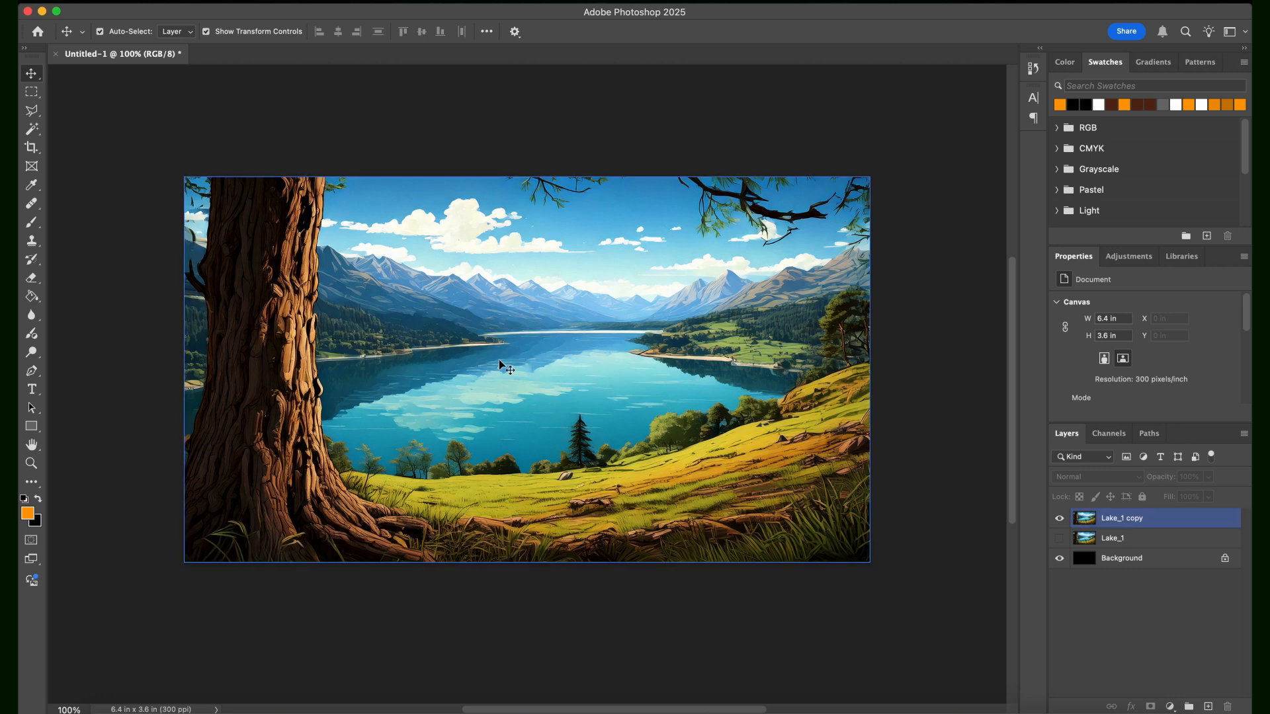
click(227, 130)
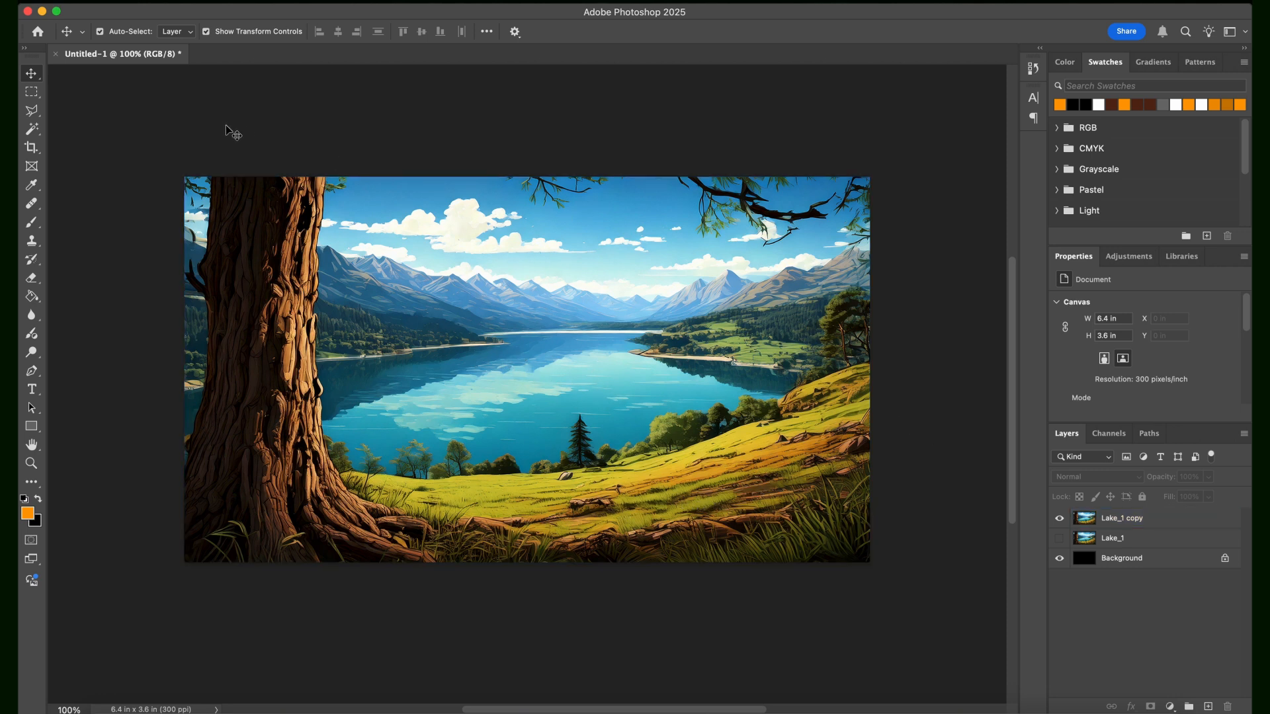
click(34, 114)
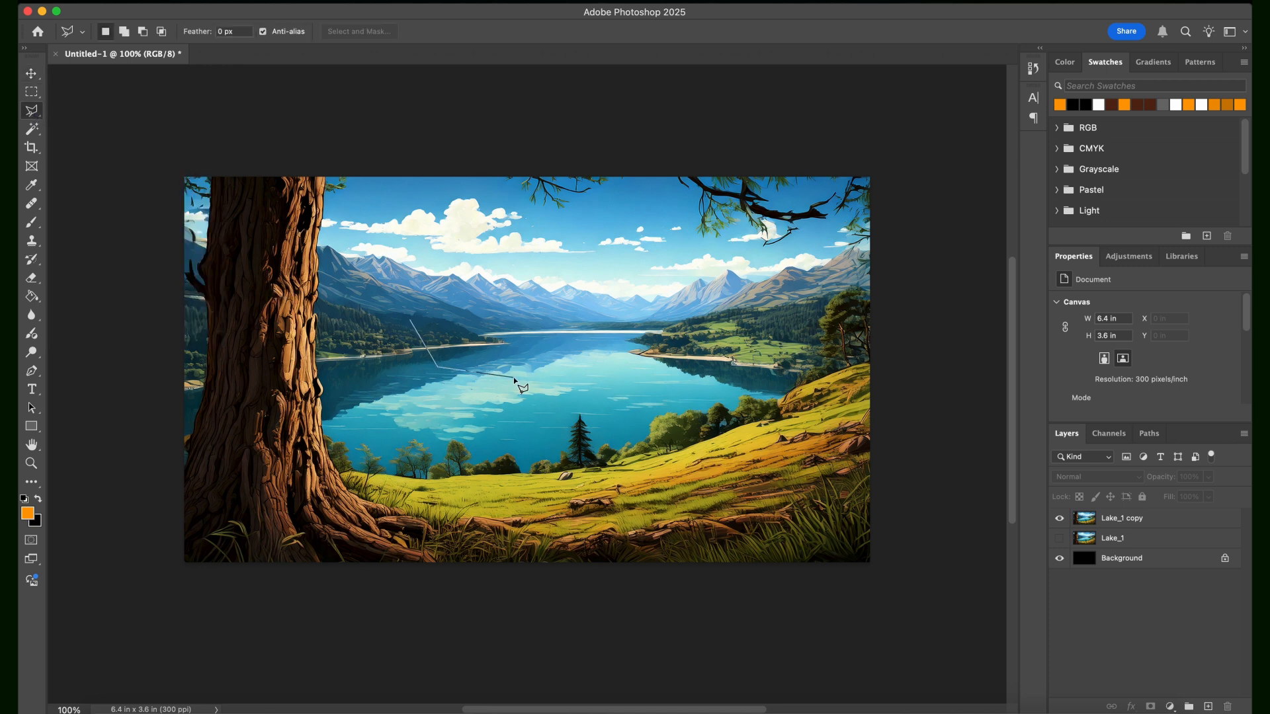
click(537, 316)
- Outline the upper edge of the grassy hill with the freehand Lasso tool, and deselect it
right_click(33, 113)
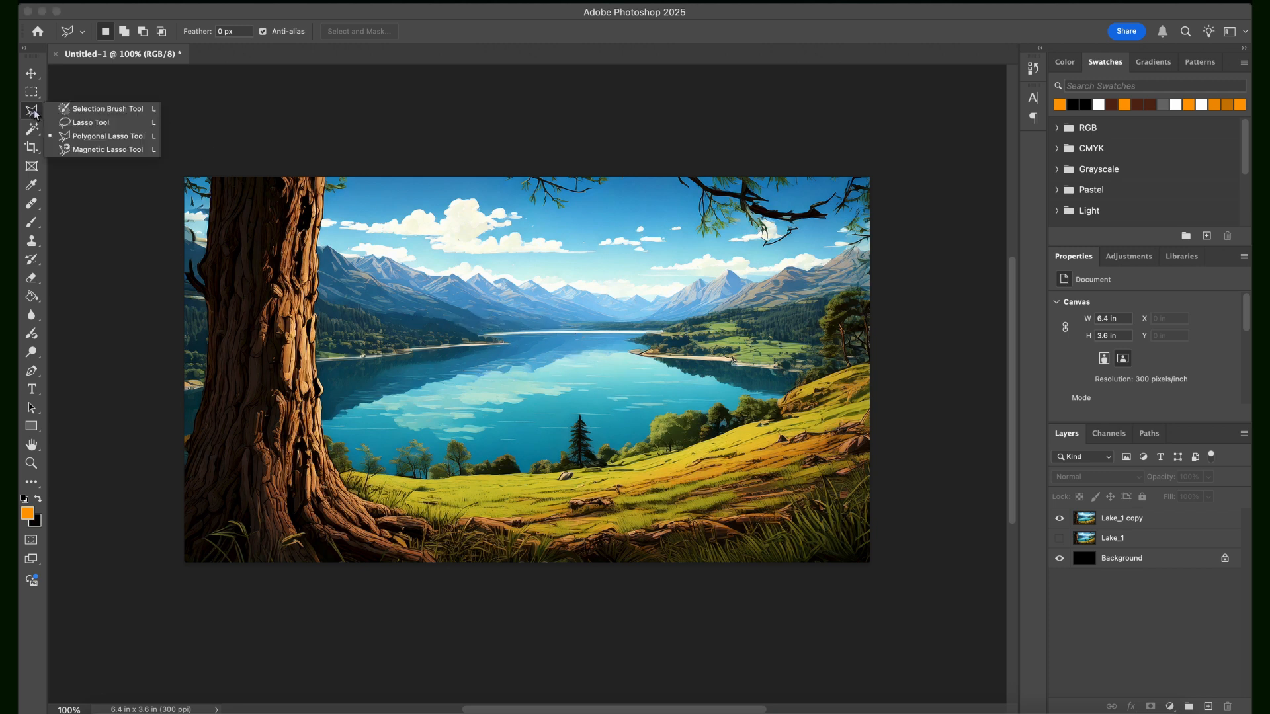
click(92, 120)
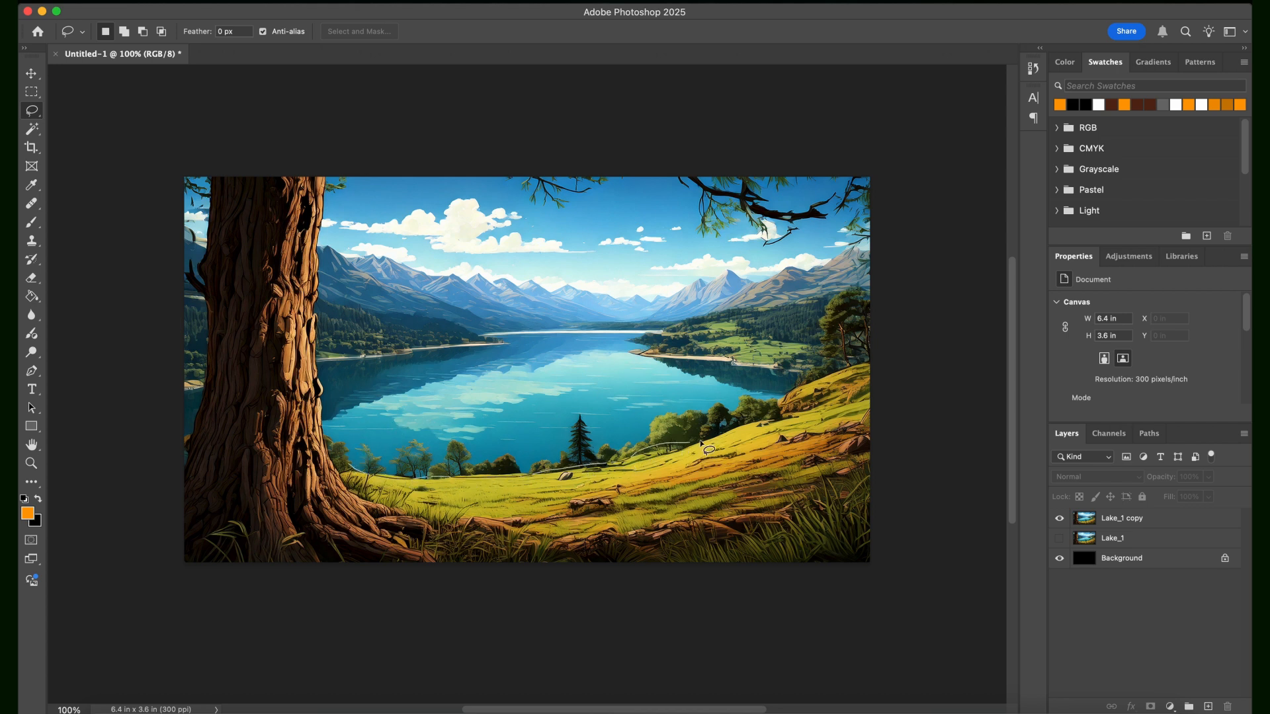
drag(857, 382, 784, 450)
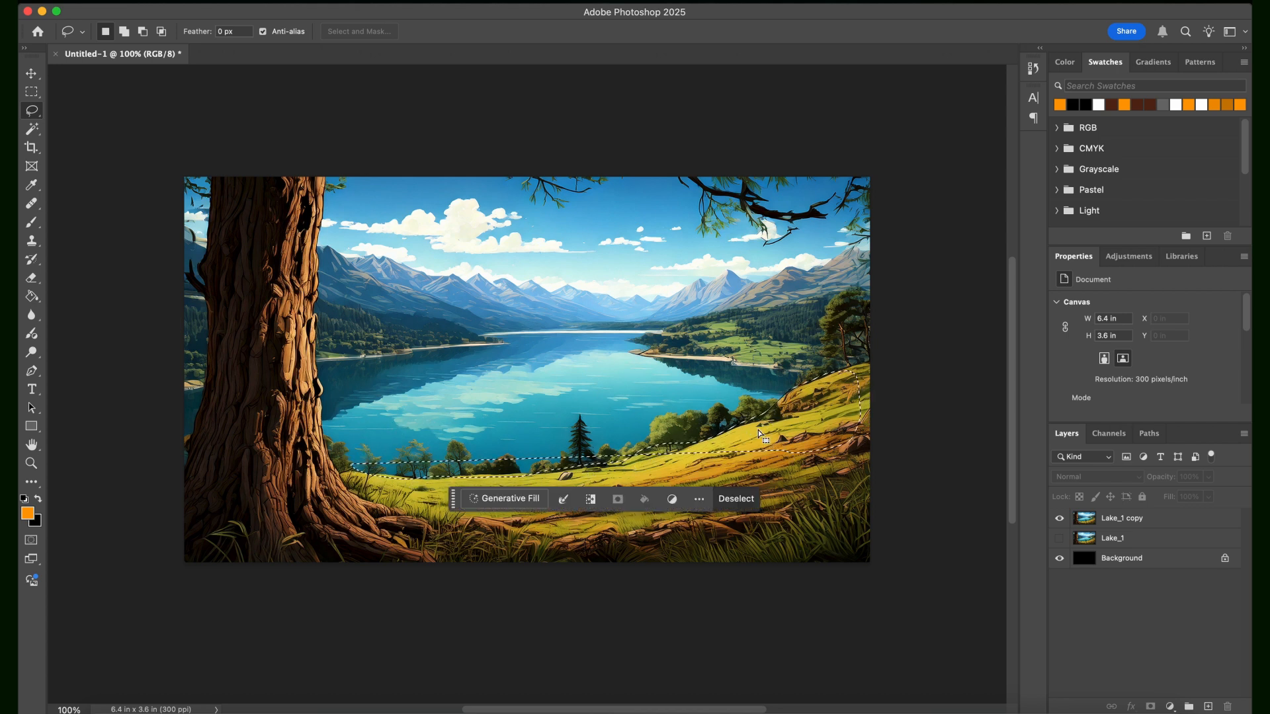
click(335, 154)
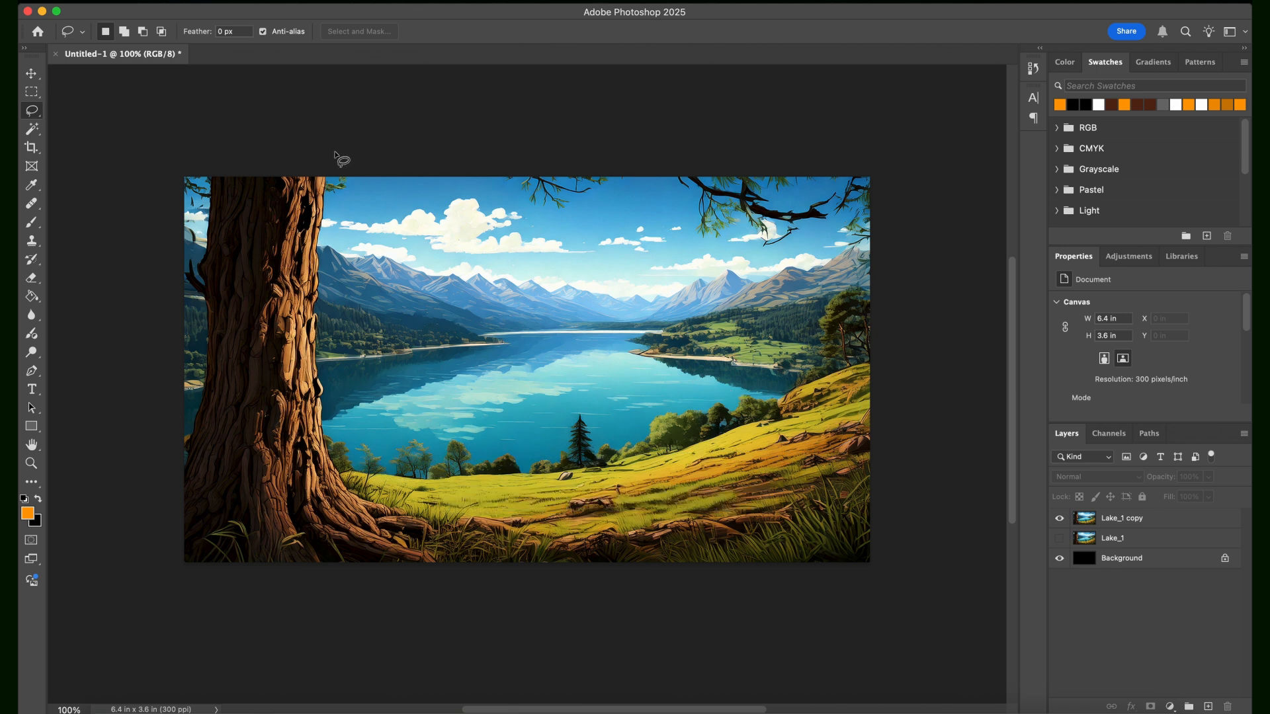
- Switch to the Polygonal Lasso tool for outlining the tree trunk and foreground hill
click(391, 3)
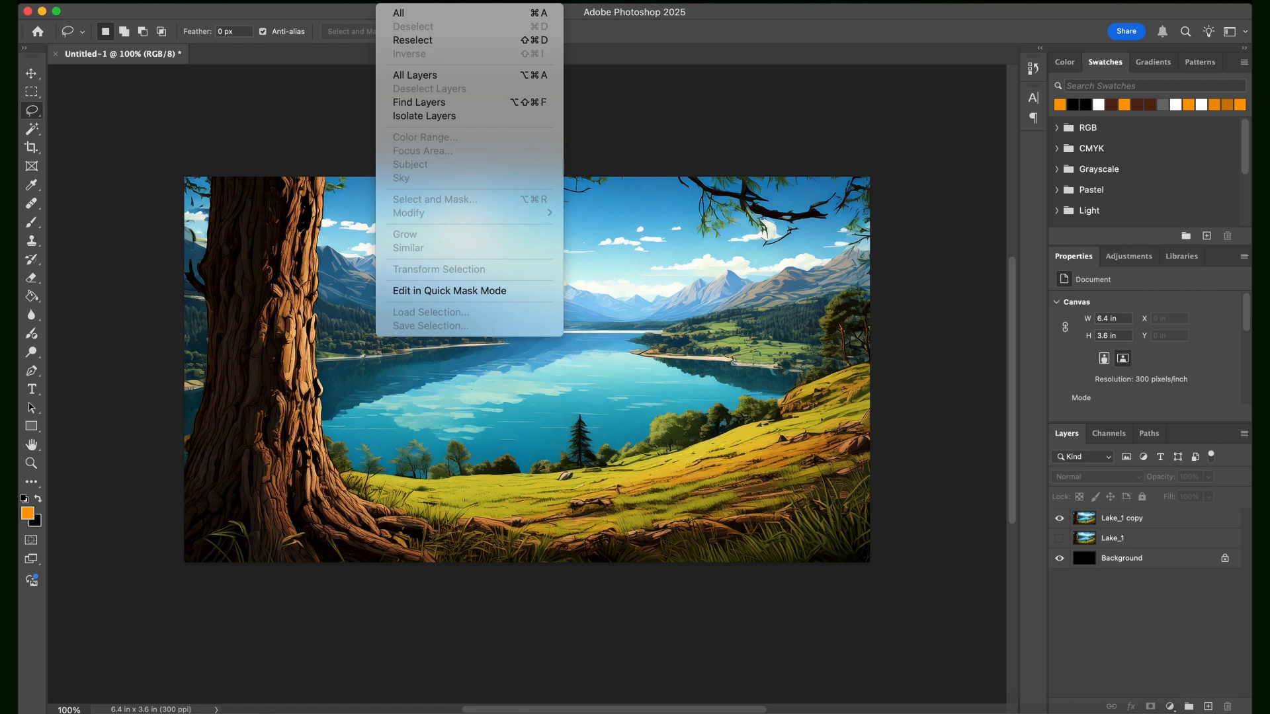
click(625, 105)
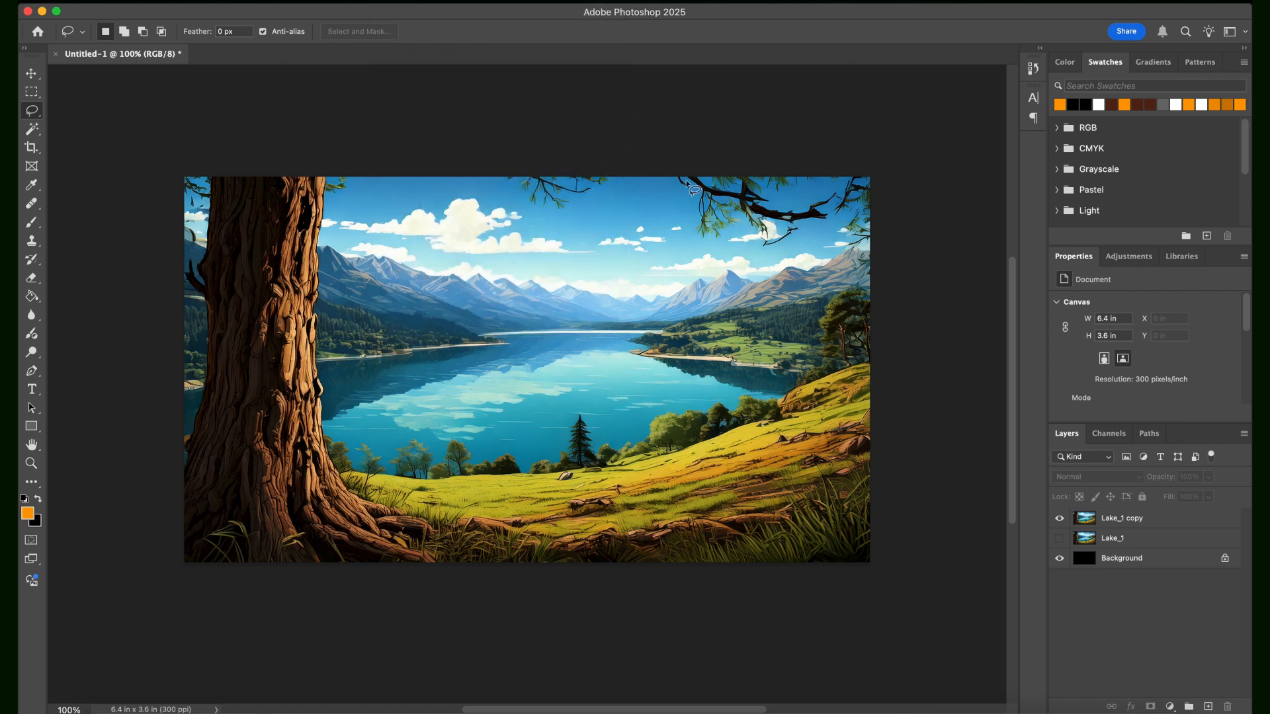
right_click(30, 117)
click(92, 137)
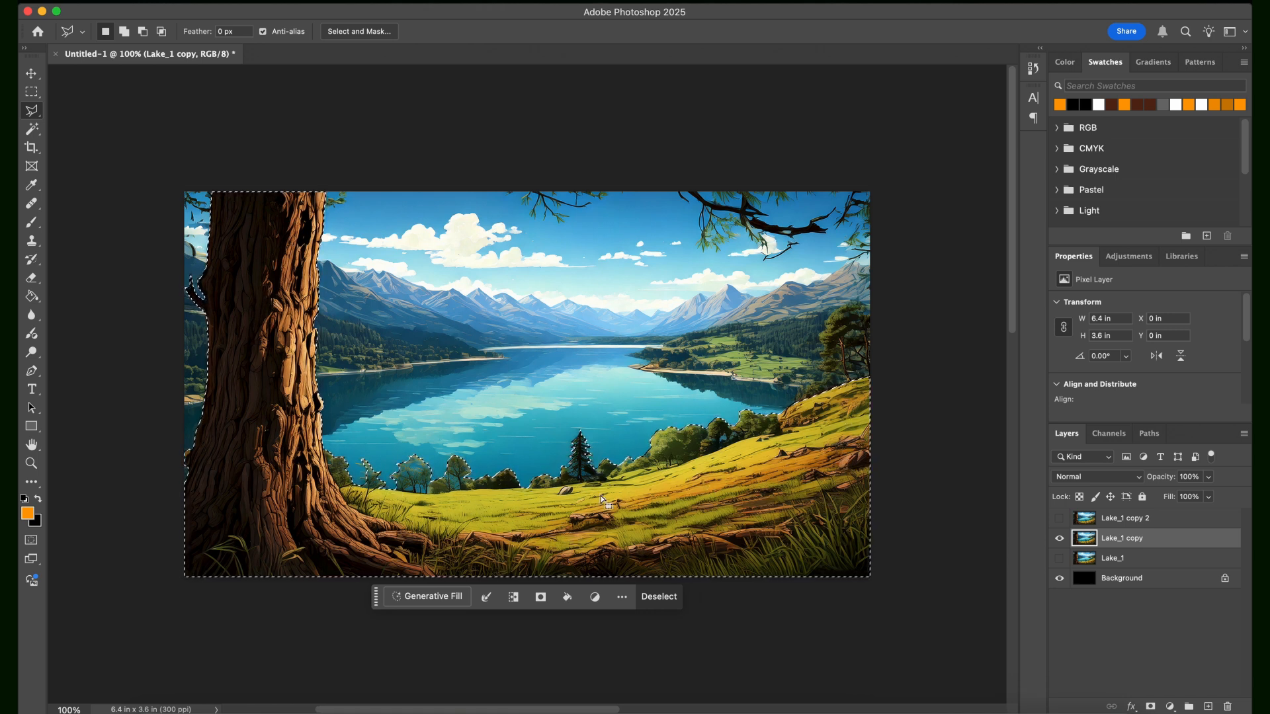
- Examine the foreground selection's edge up close along the trunk, the small trees, the pine and the hill
key(super+plus)
key(super+plus)
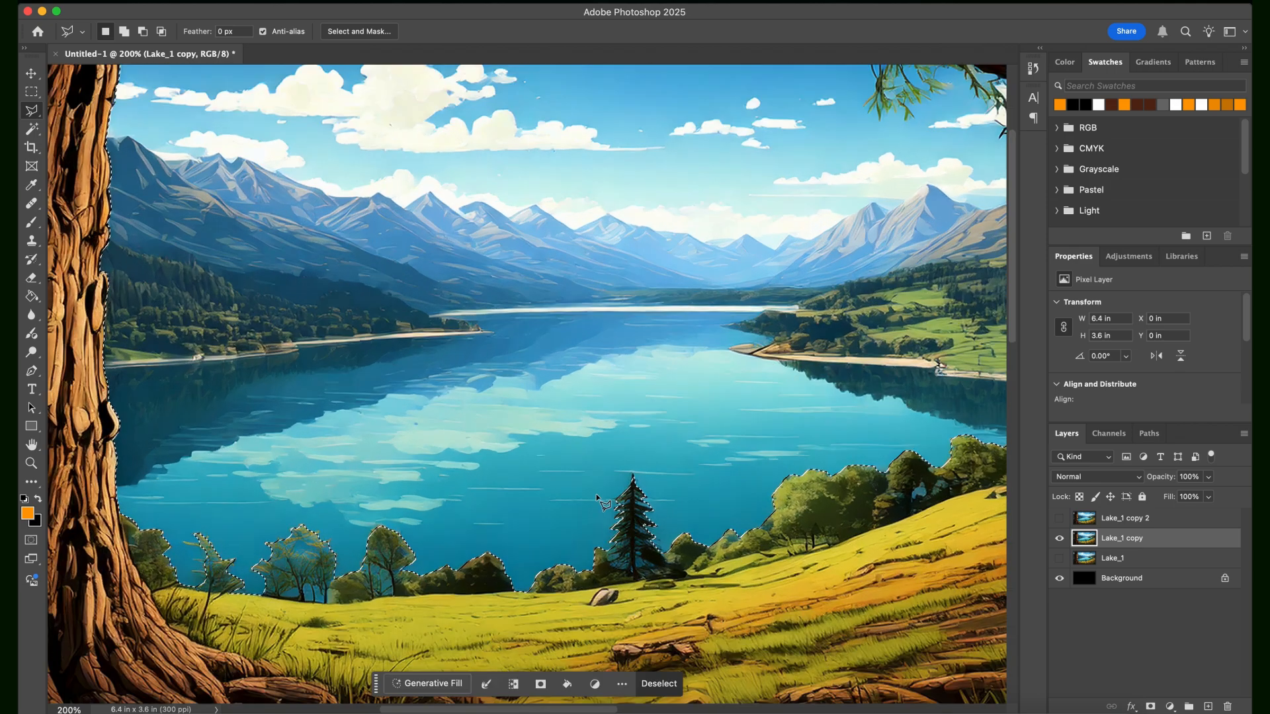
scroll(463, 463, down, 10)
scroll(463, 463, left, 15)
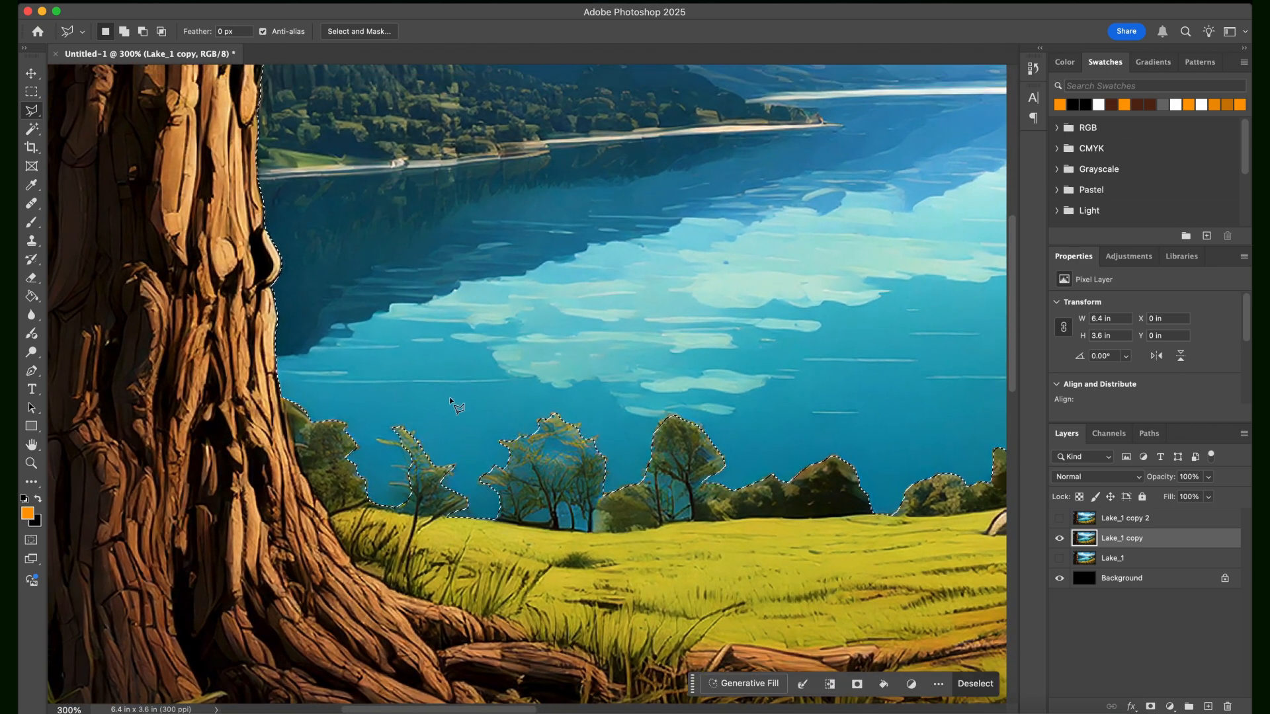
drag(463, 419, 385, 345)
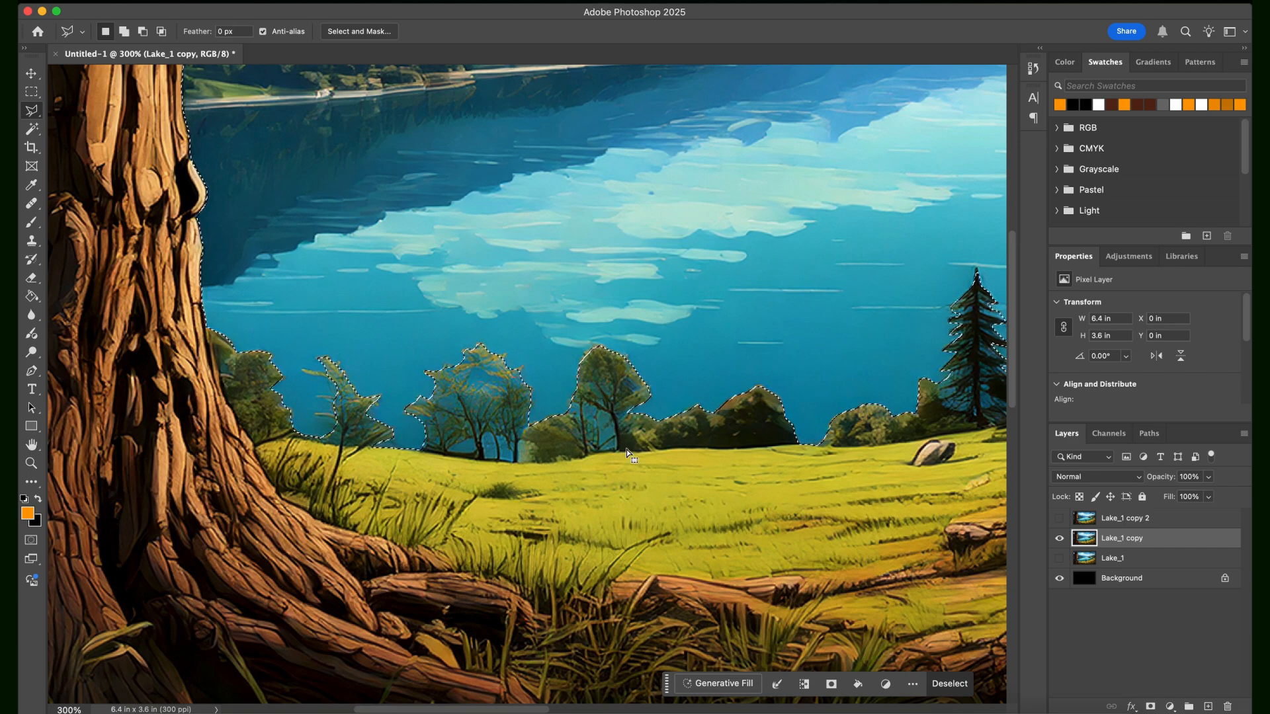
scroll(626, 450, right, 5)
scroll(685, 417, right, 10)
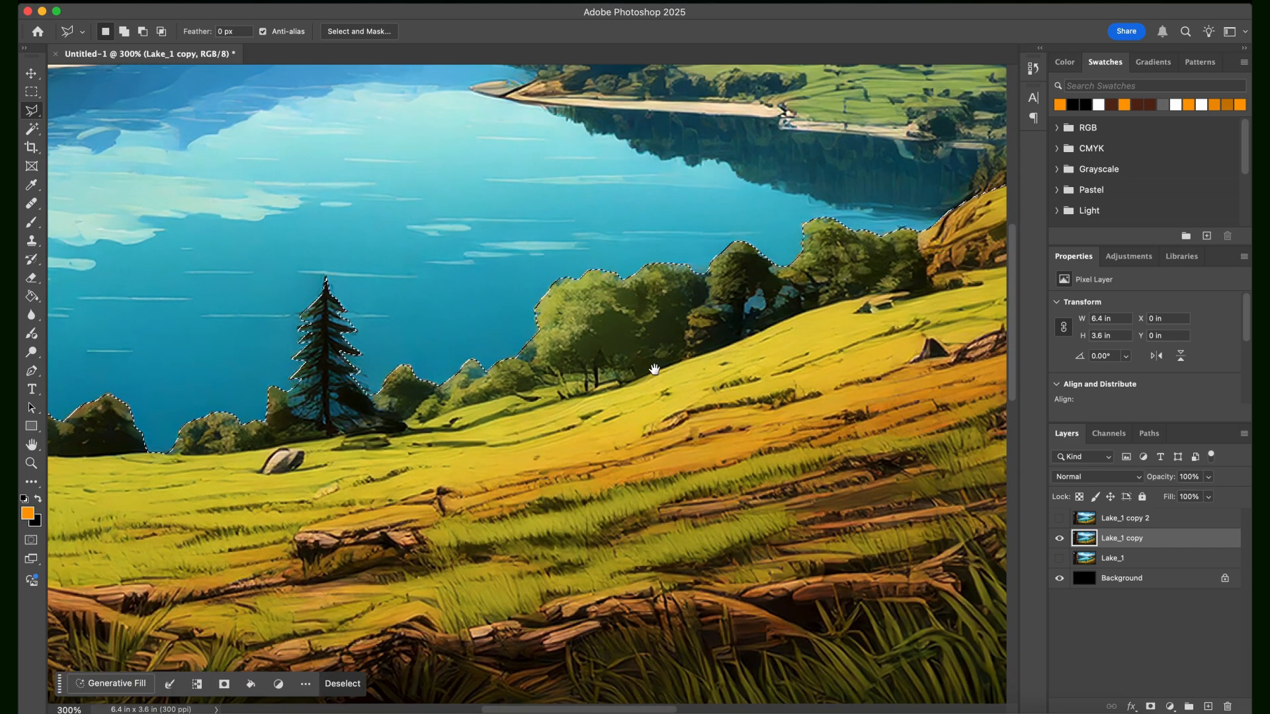
scroll(543, 430, left, 15)
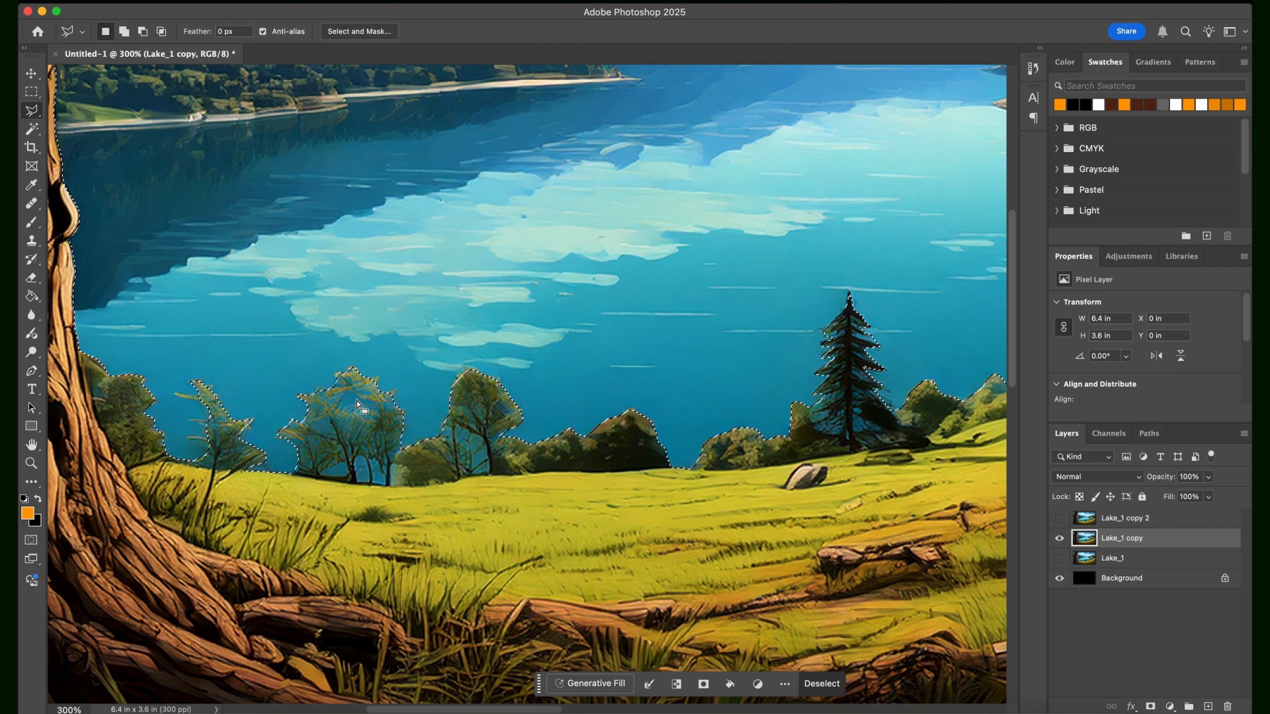
key(super+0)
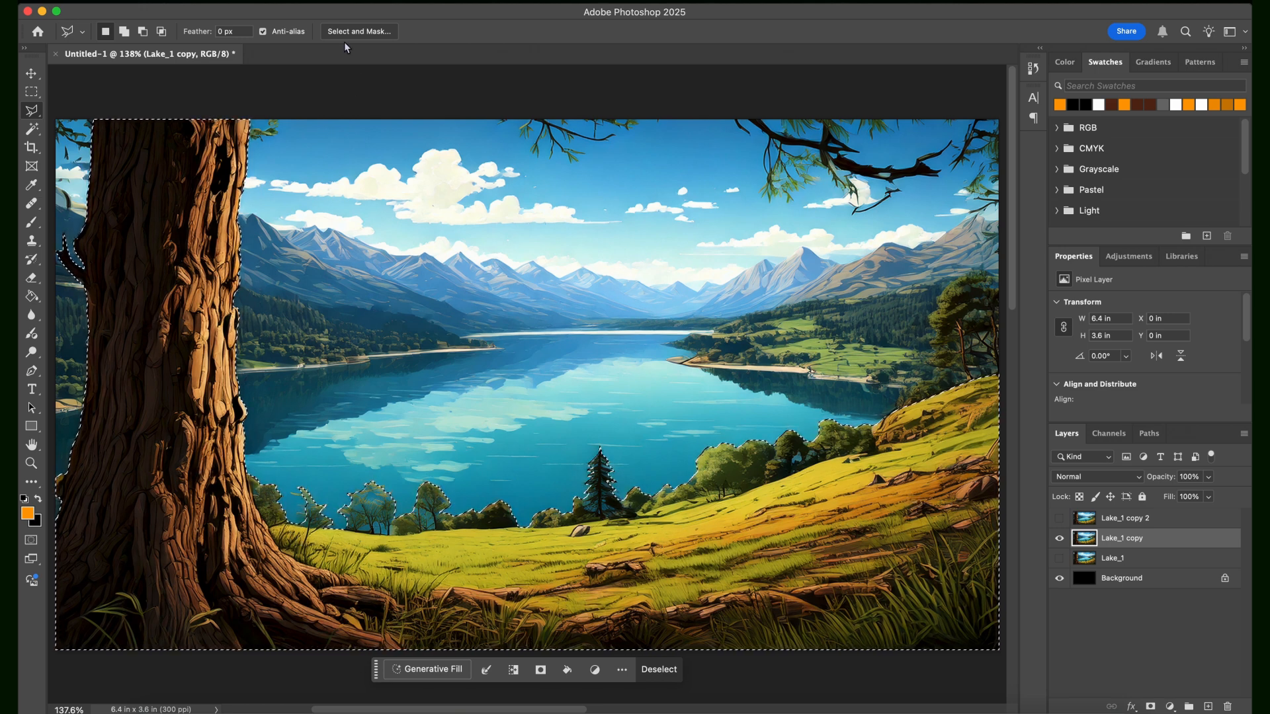
- Save the foreground selection as a new channel named Foregroun_1, and deselect it
click(390, 1)
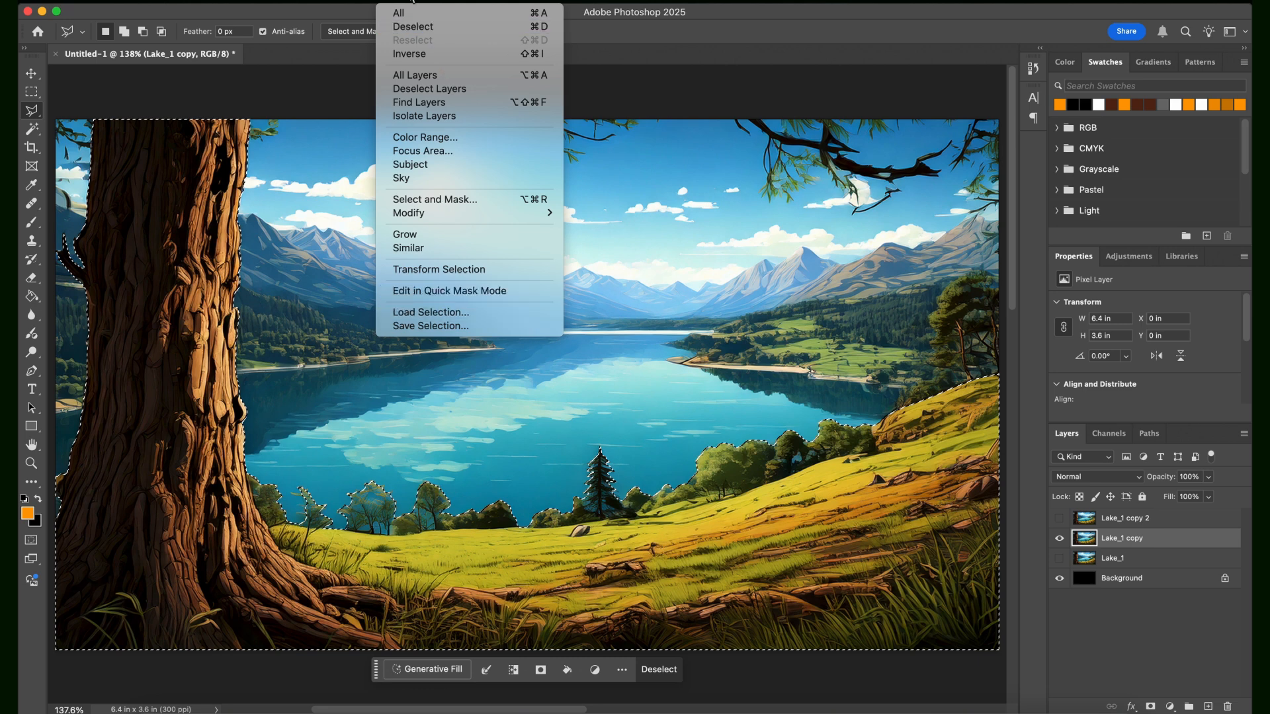
click(439, 326)
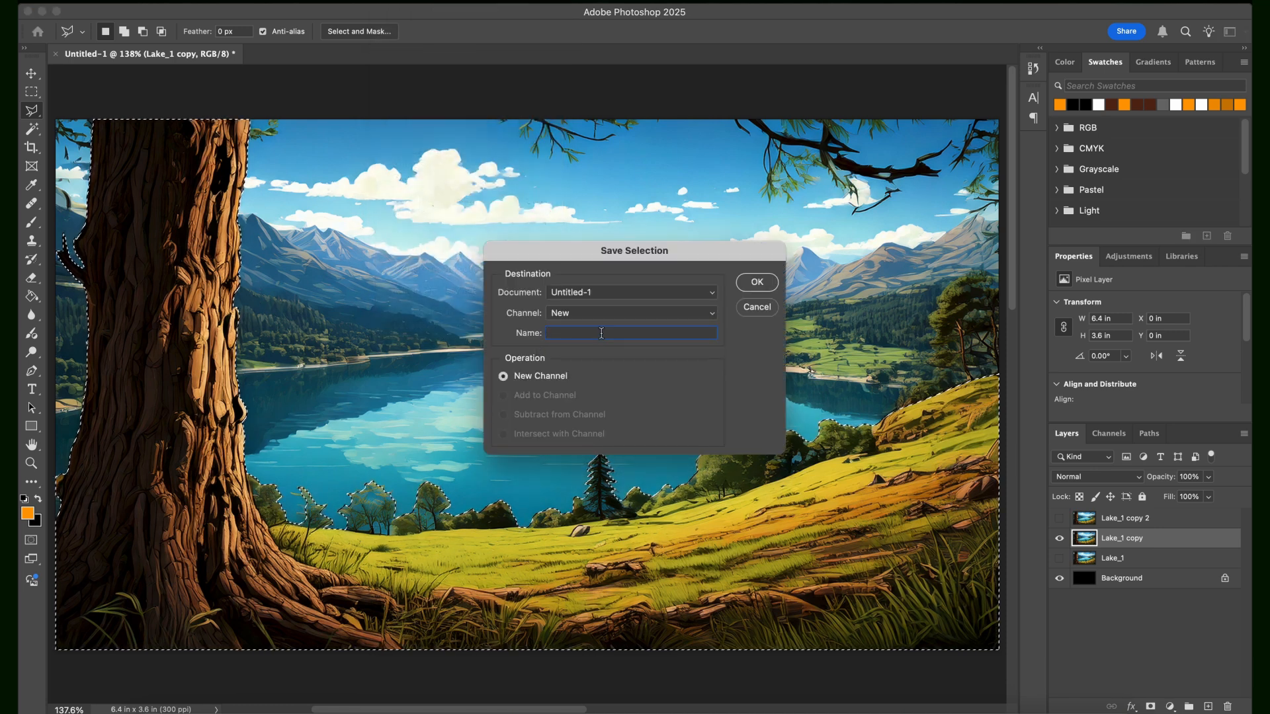
text(For)
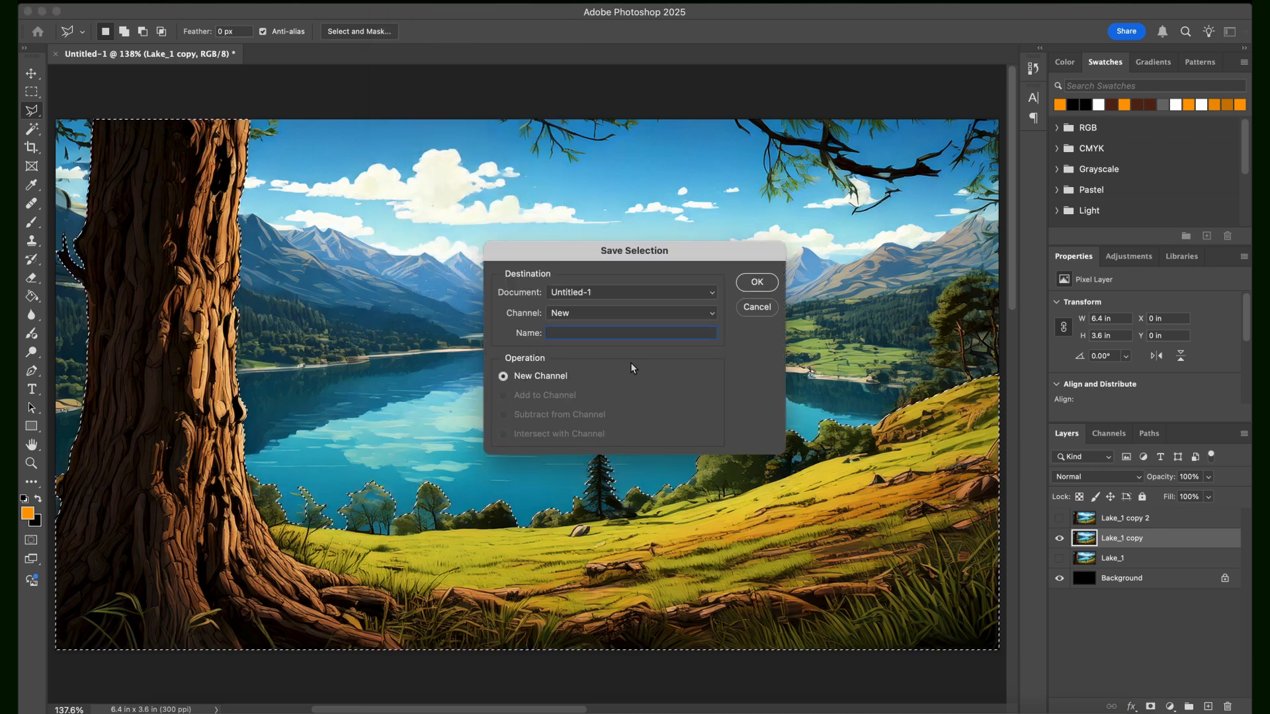
text(e)
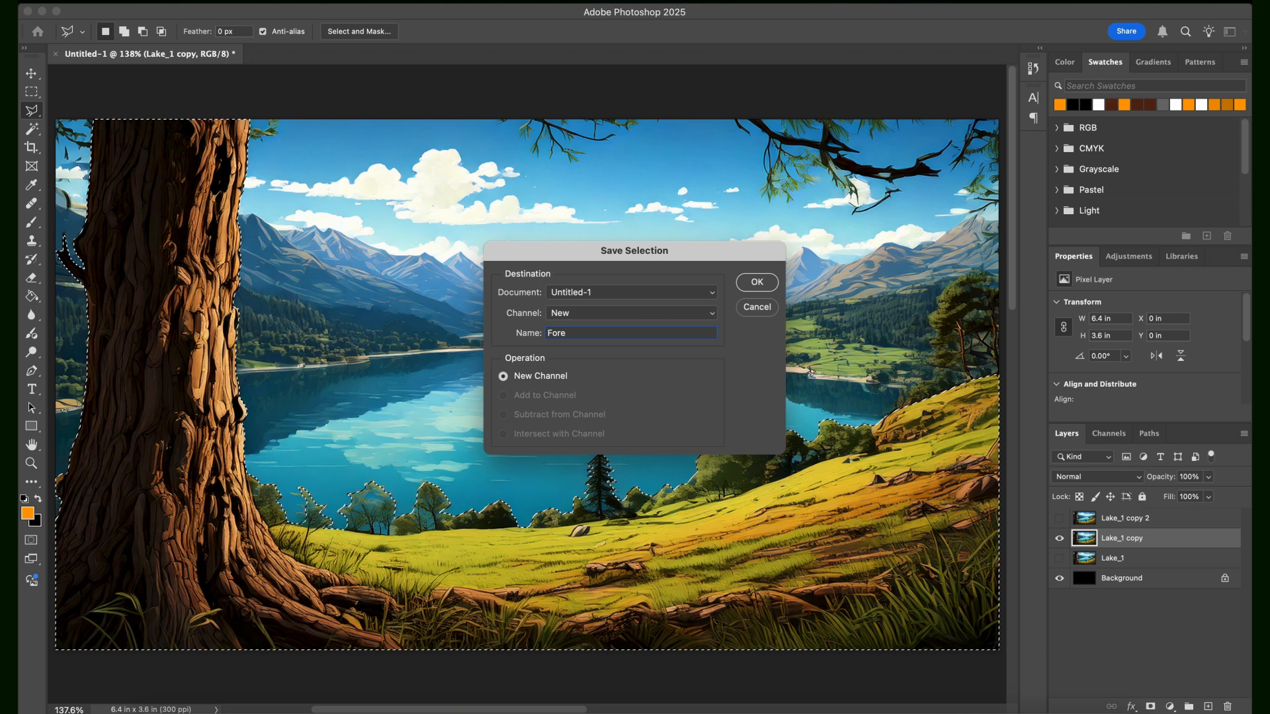
text(ground_1)
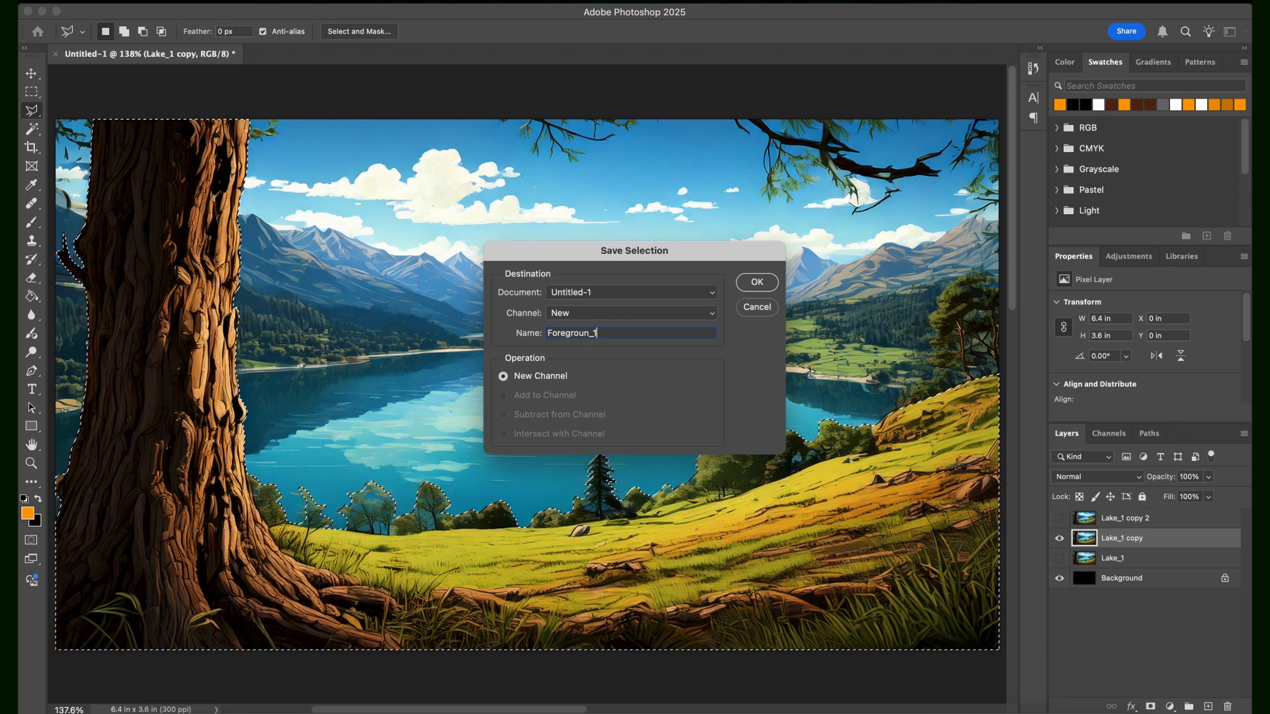
click(756, 285)
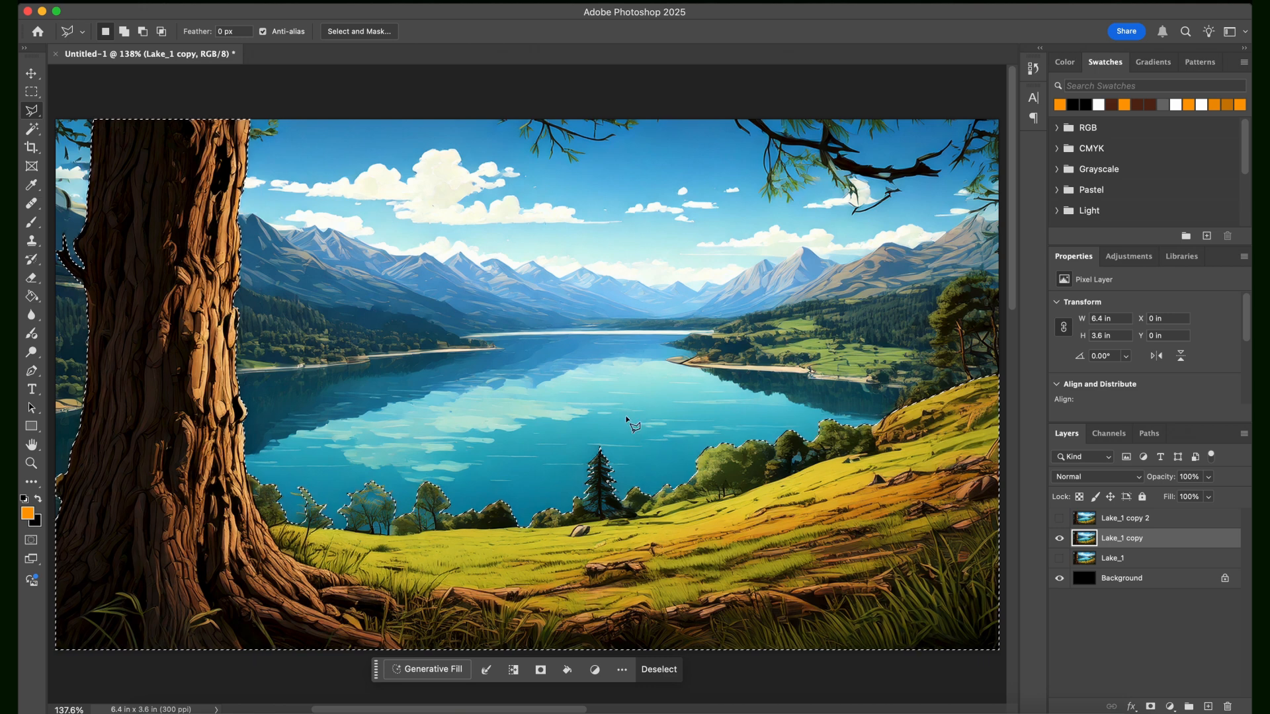
key(super+d)
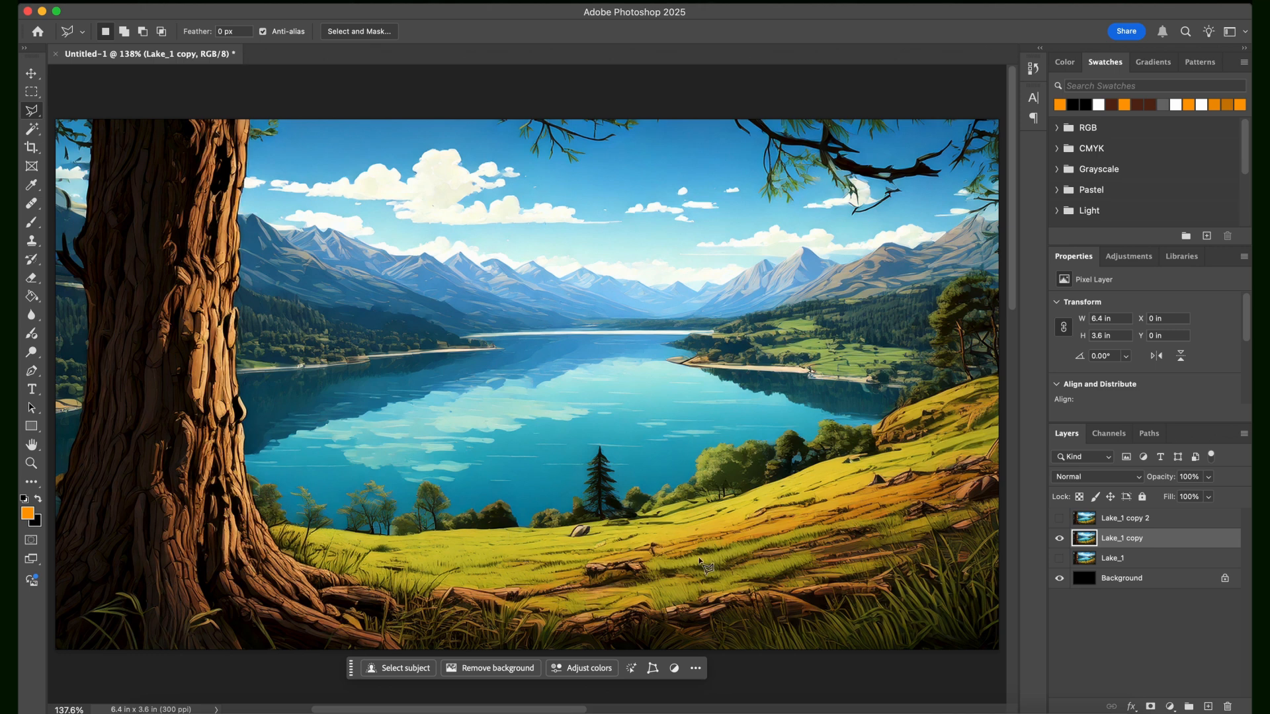
- Load the saved Foreground channel as a new selection
click(411, 1)
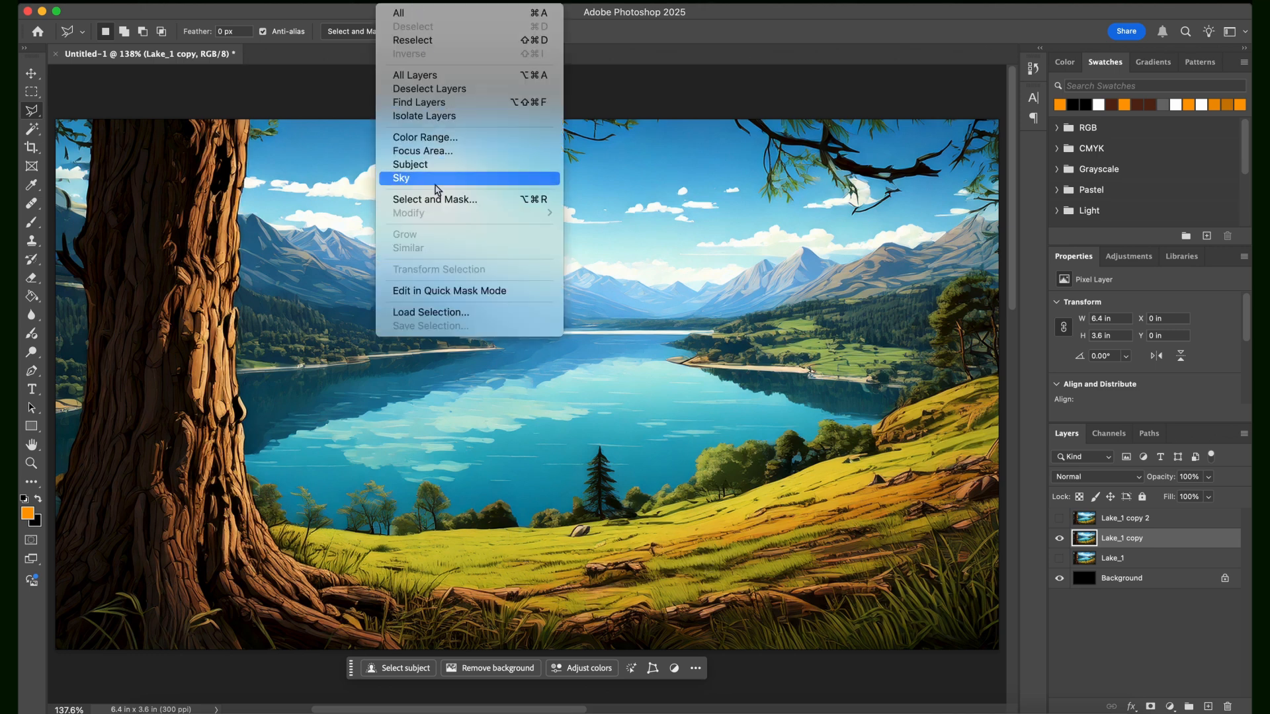
click(449, 313)
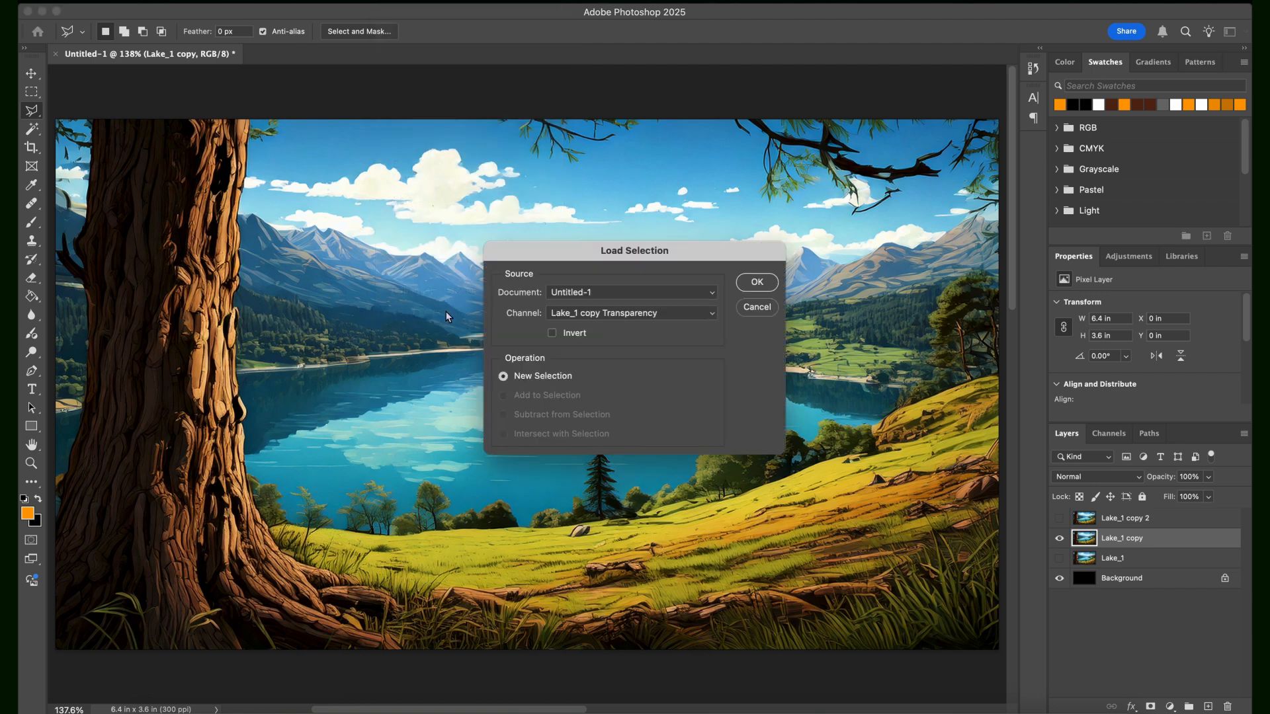
click(670, 316)
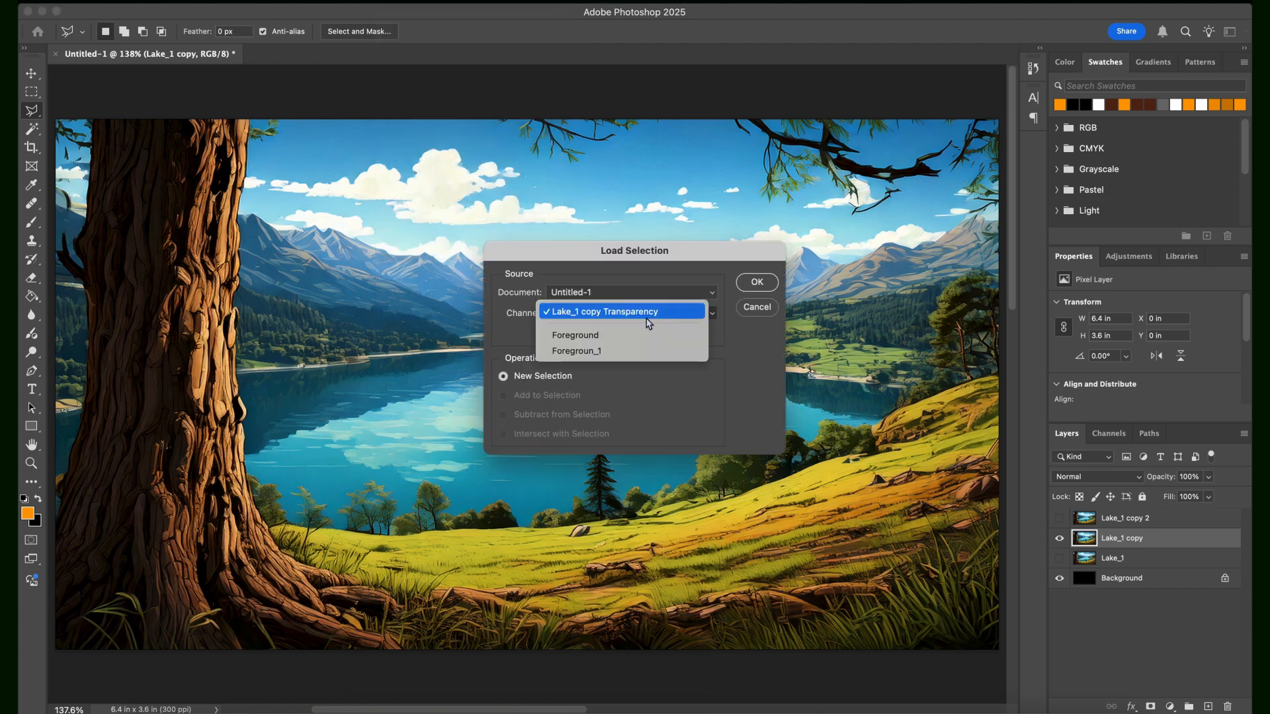
click(594, 335)
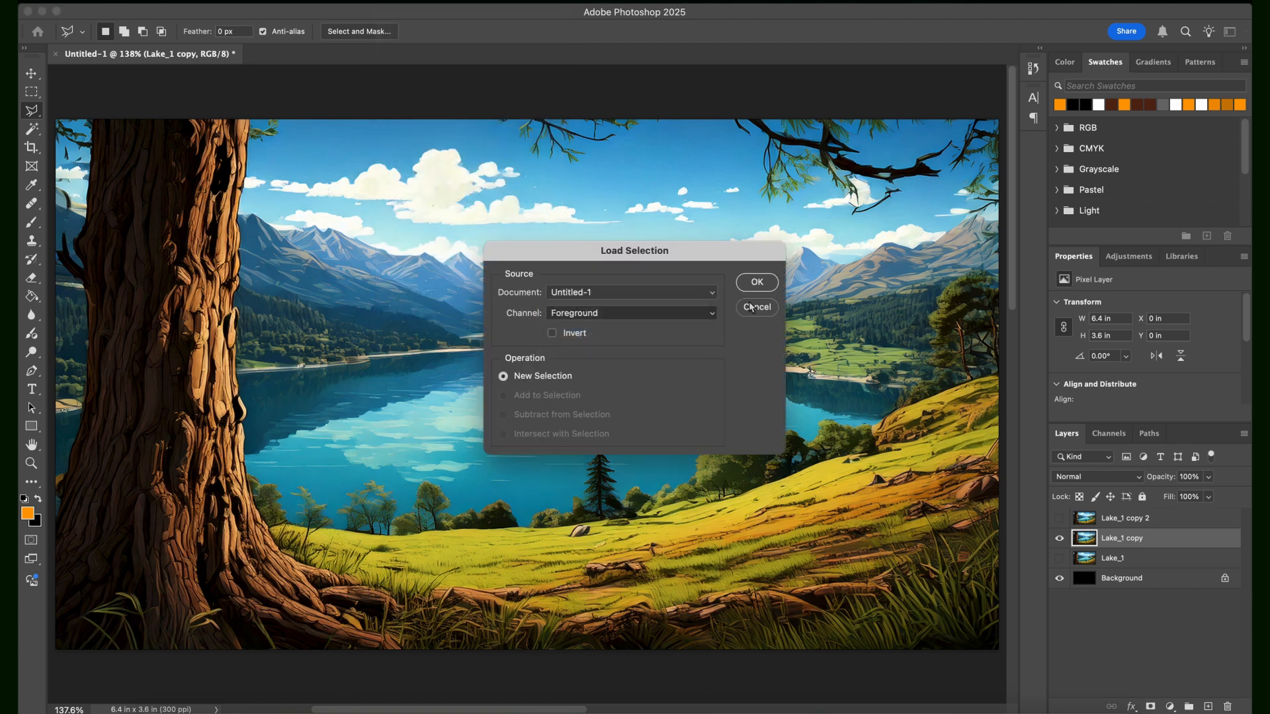
click(757, 282)
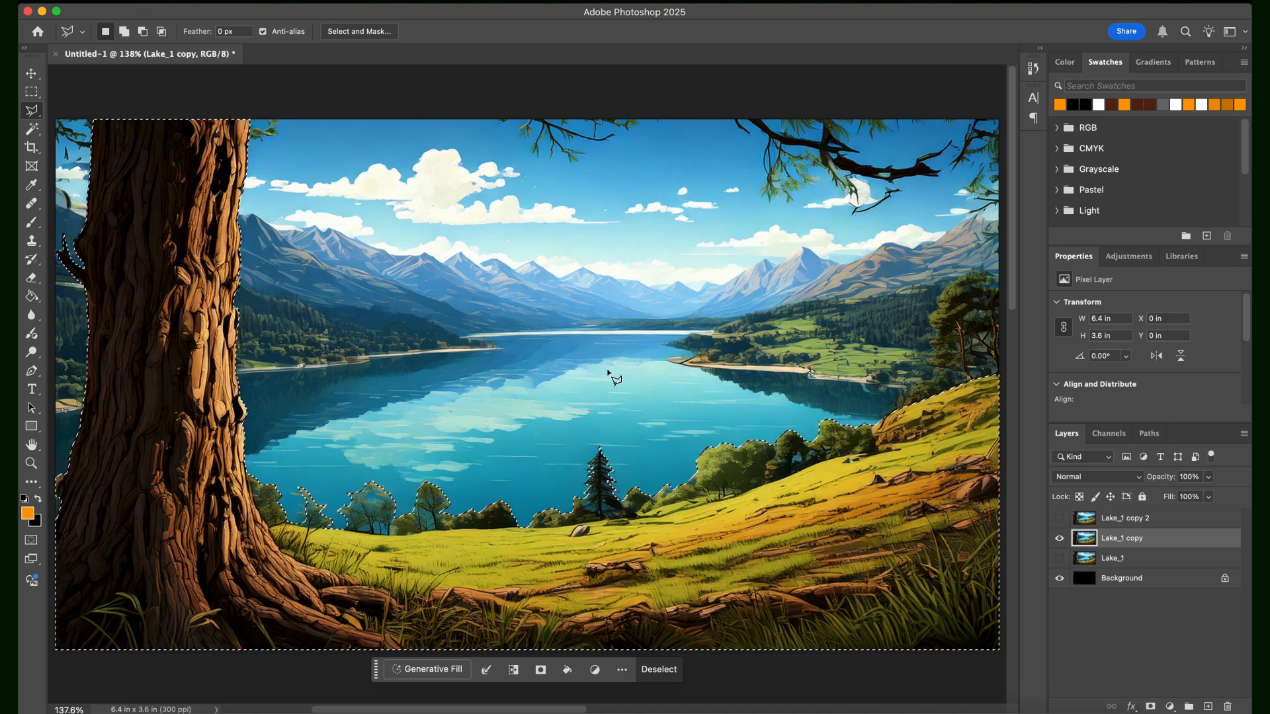
- Cut the selected foreground out of the Lake_1 copy layer onto its own layer with Layer Via Cut
click(31, 74)
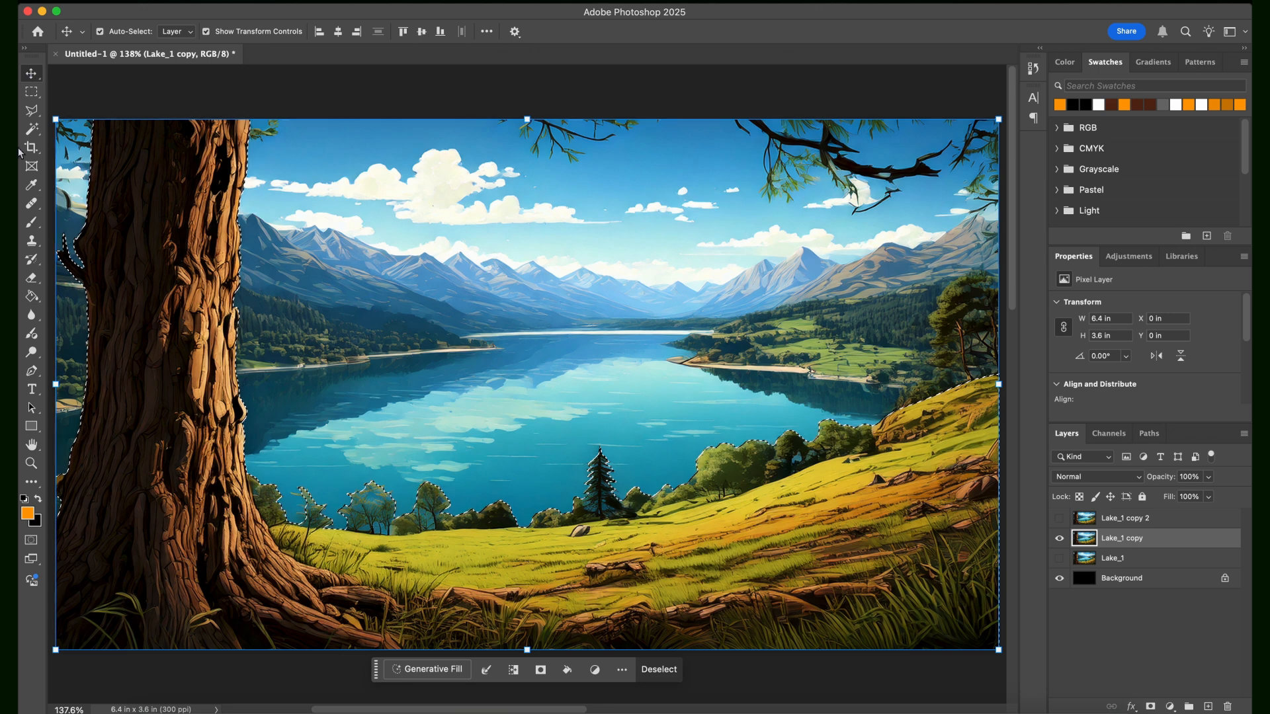
click(33, 111)
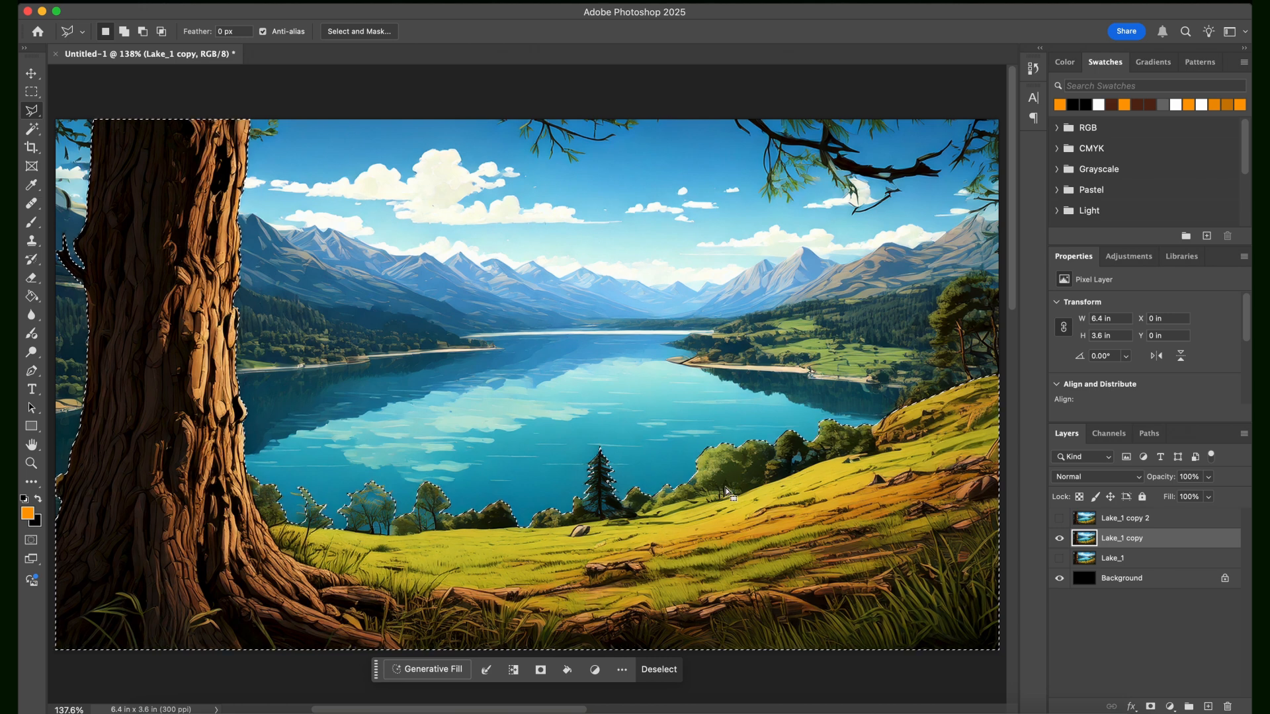
right_click(743, 512)
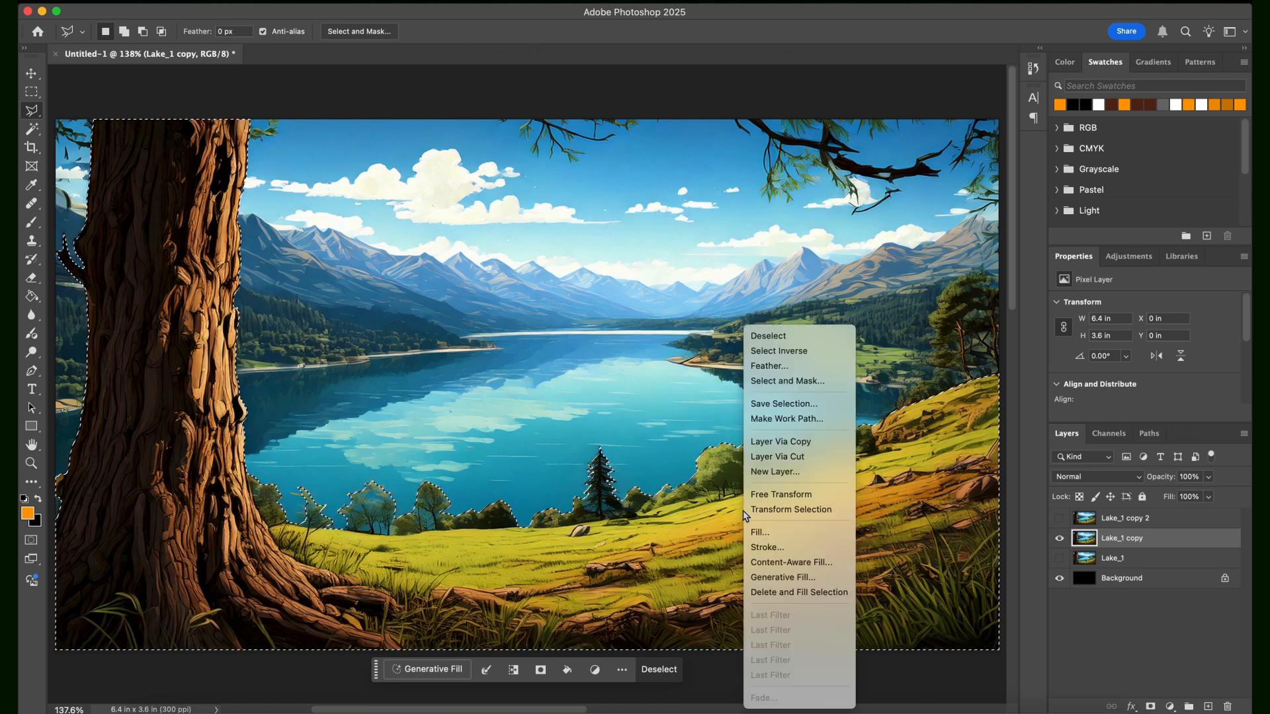
click(799, 463)
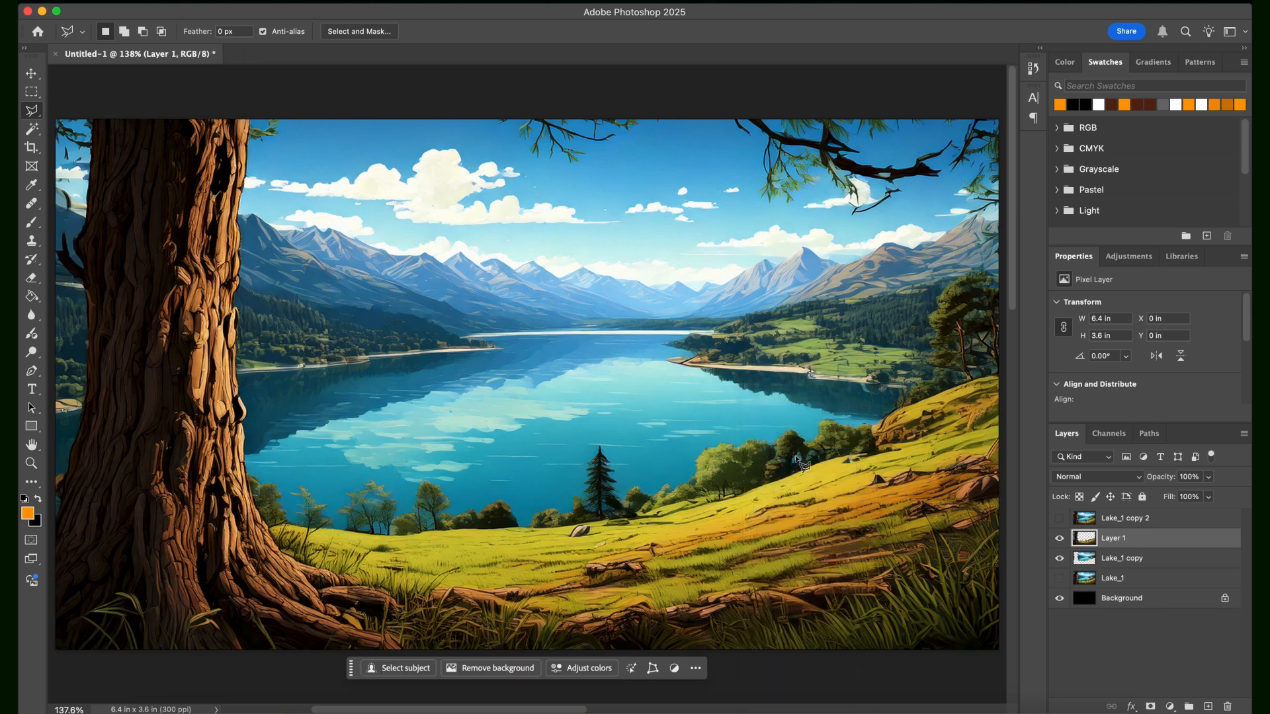
- Check the separation by showing the cut-out foreground and the remaining lake layer each on its own
click(1060, 562)
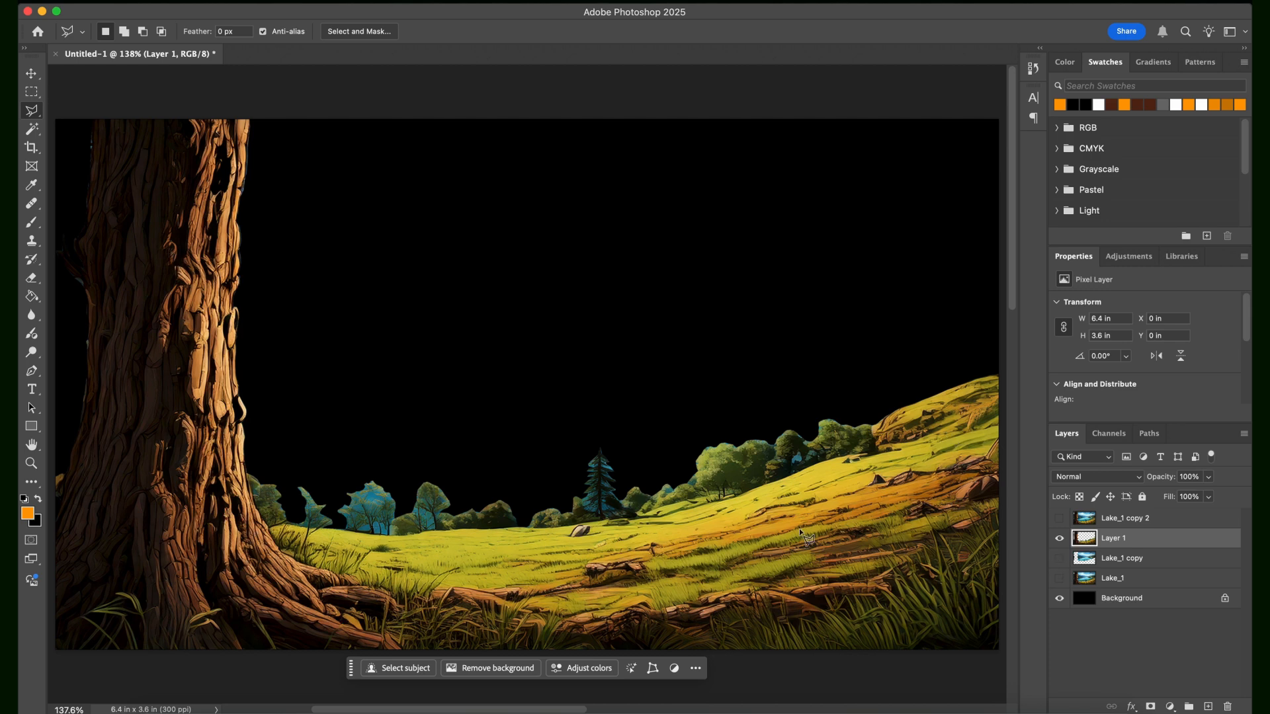
click(1061, 559)
click(1060, 540)
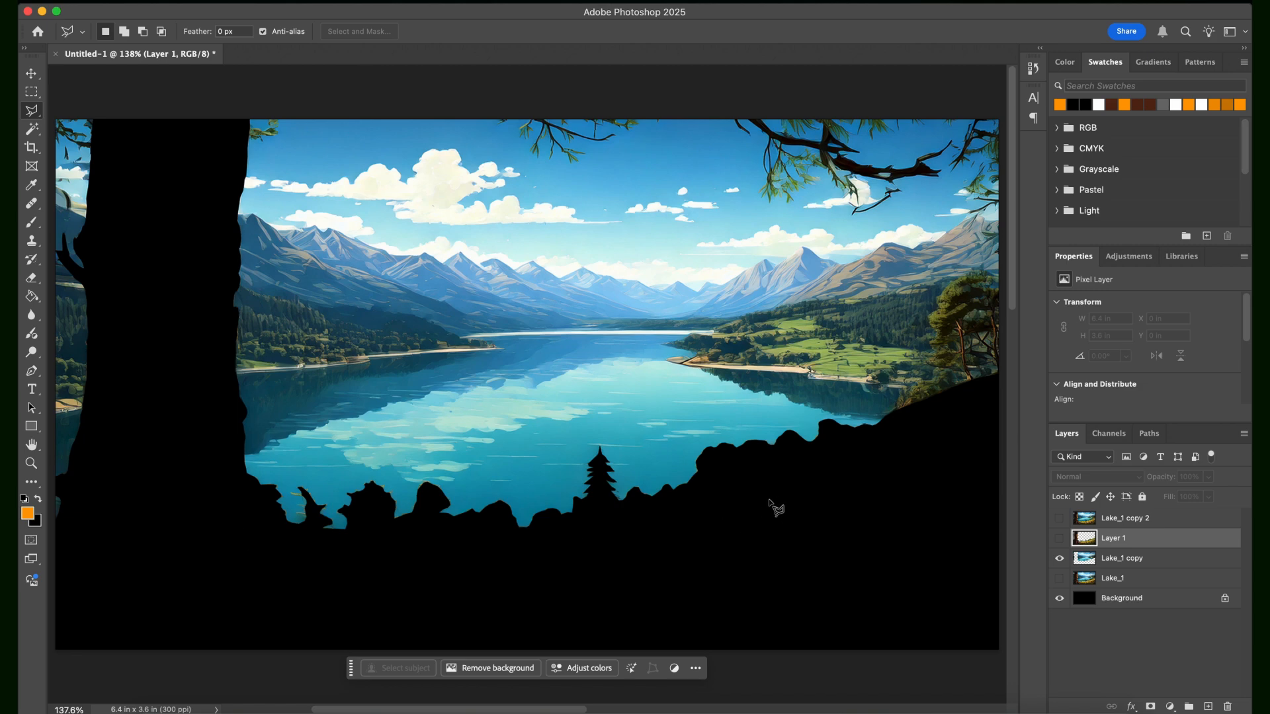
click(1060, 539)
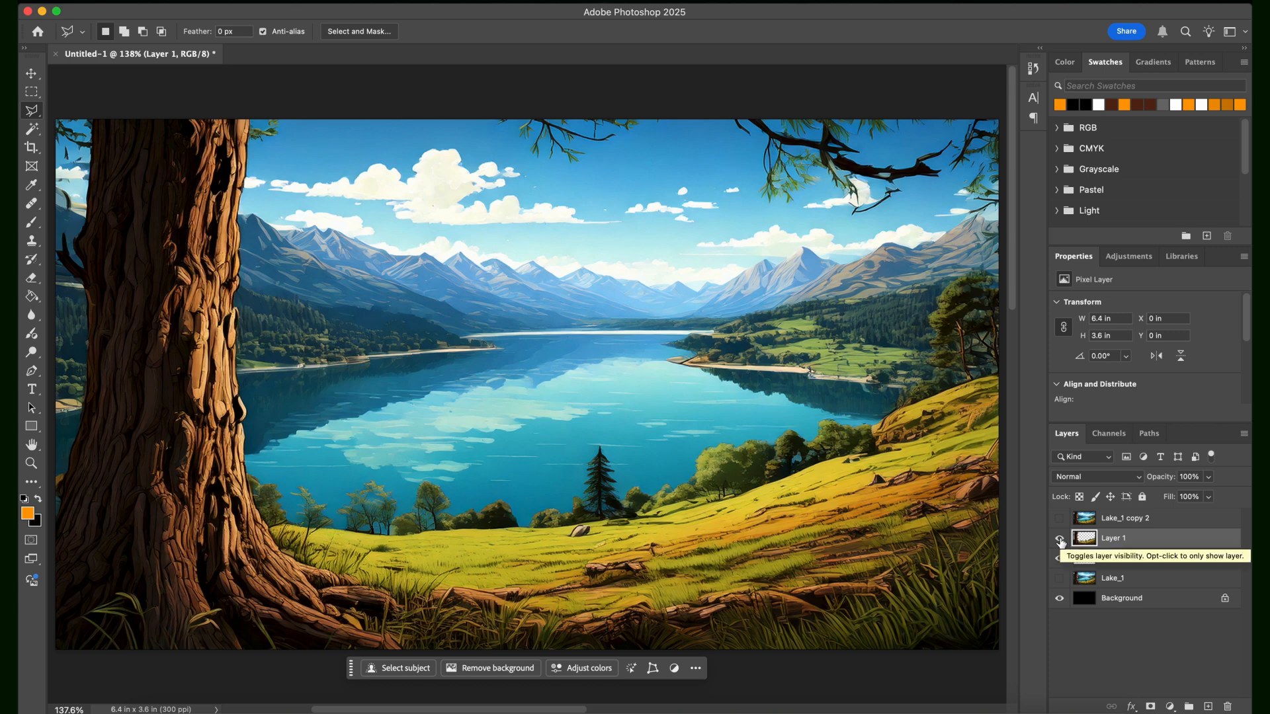
- Try moving the foreground layer sideways across the lake scene with the Move tool, and bring it back into place
key(v)
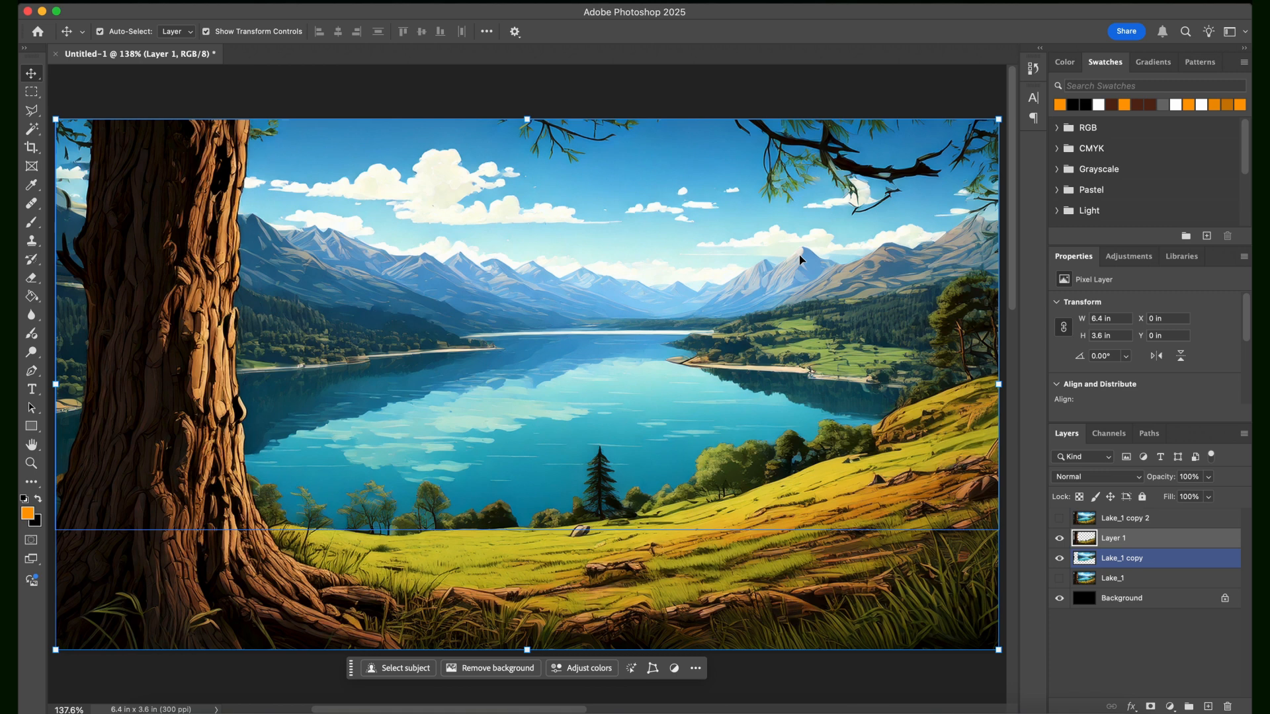
click(822, 509)
shift+click(483, 455)
click(848, 529)
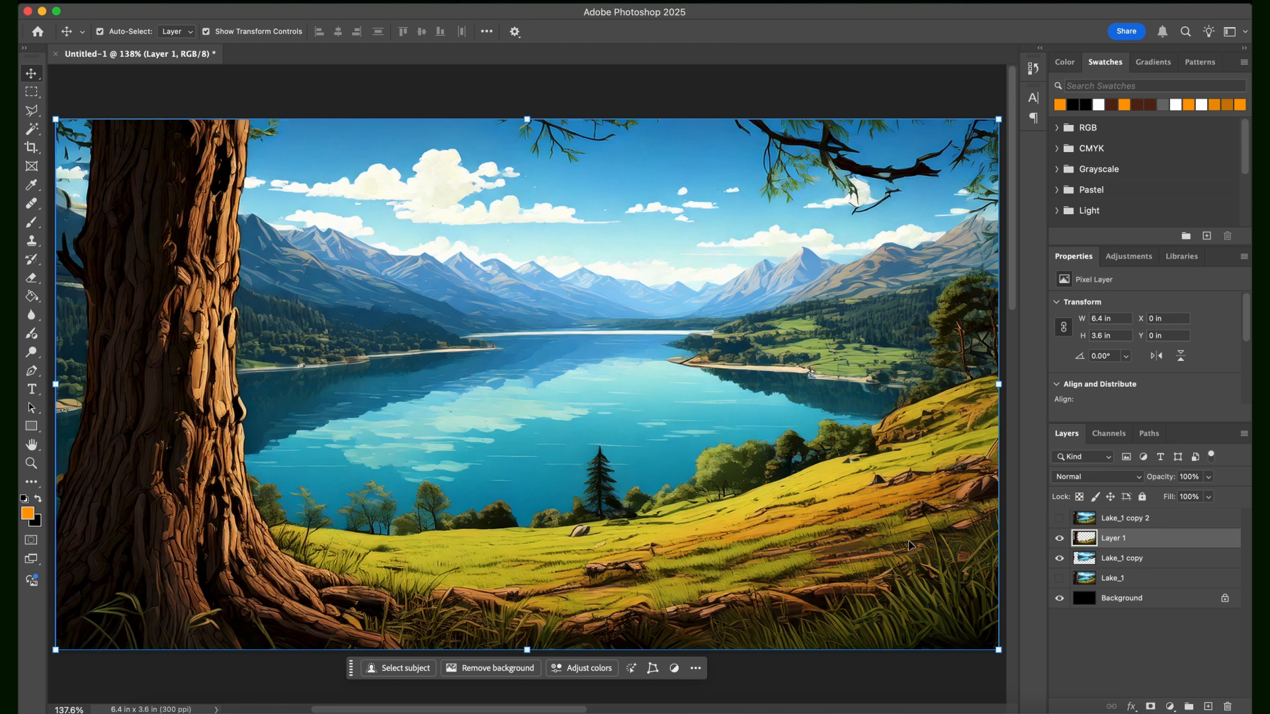
drag(910, 545, 841, 521)
scroll(840, 521, down, 5)
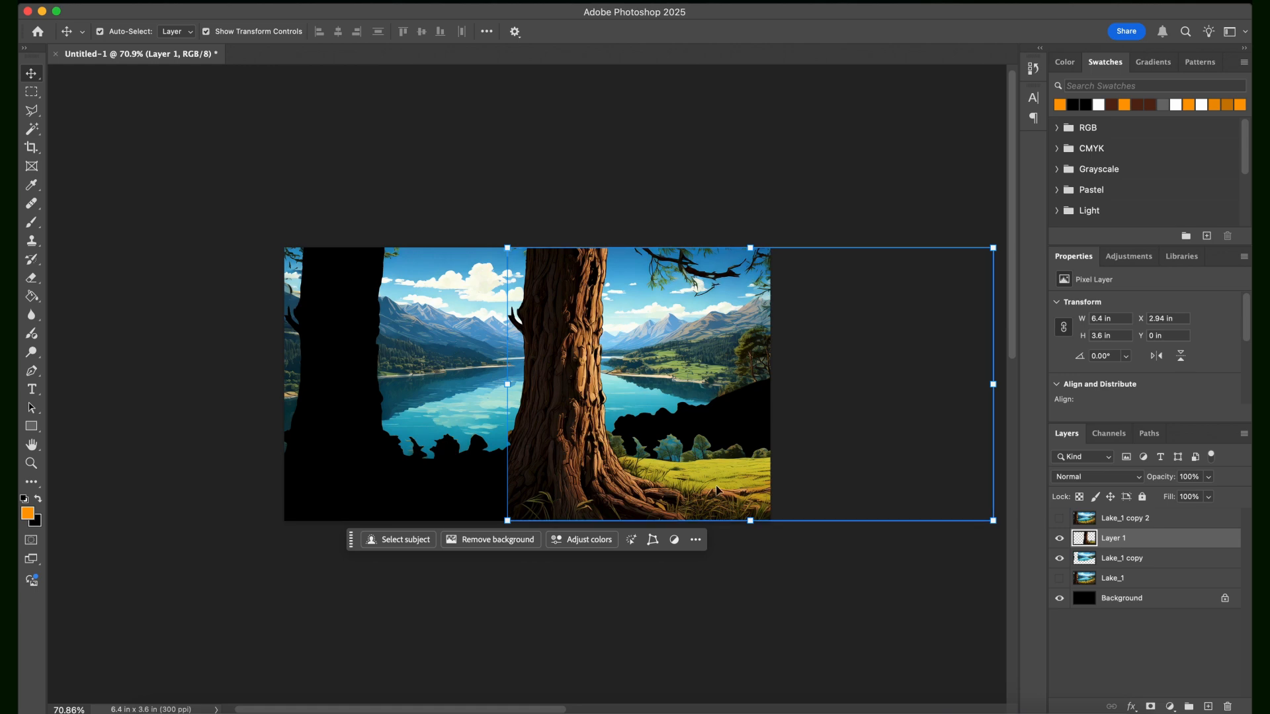
drag(756, 404, 535, 391)
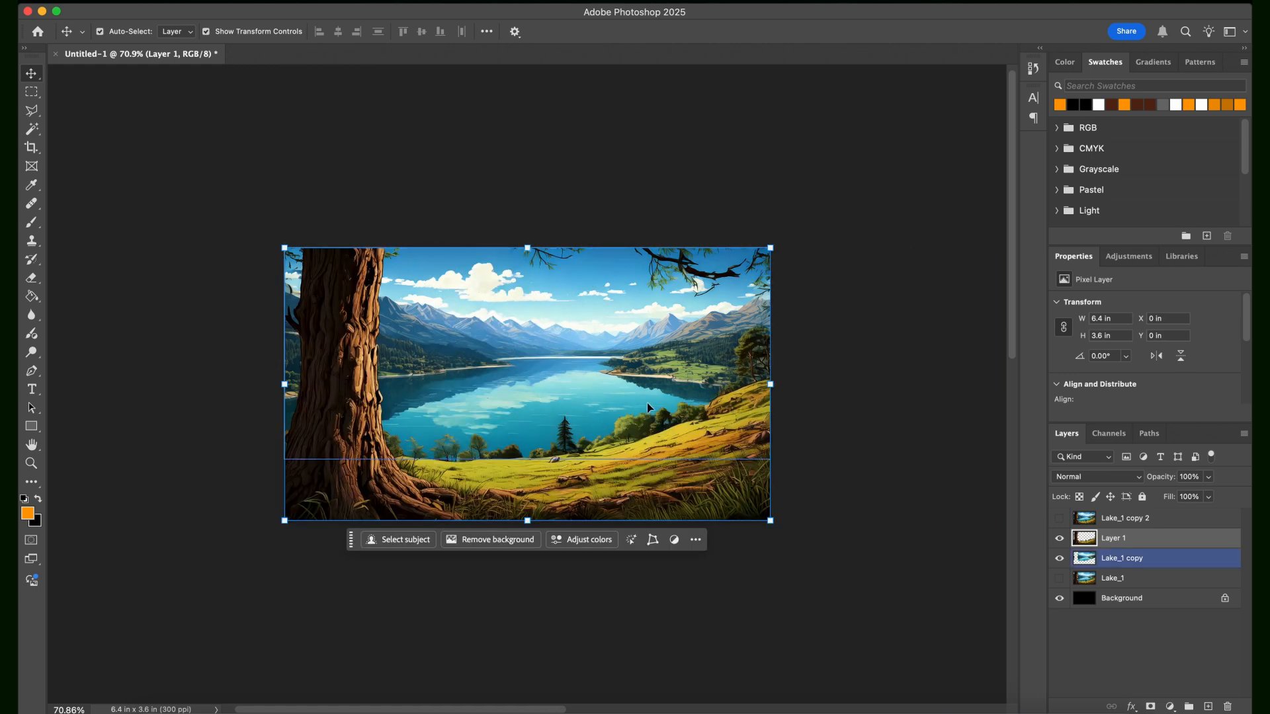
key(super+1)
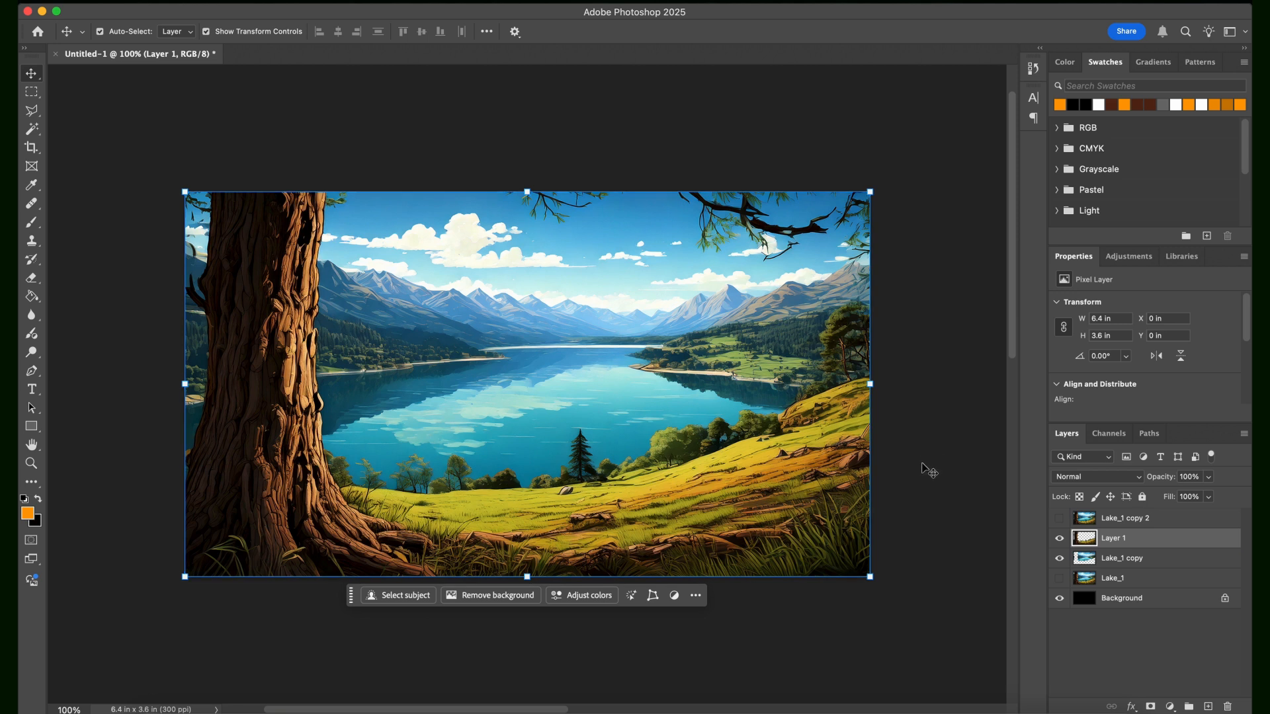
- Hide the cut-out foreground layer and make the Lake_1 copy layer active, with the Polygonal Lasso as the current tool
click(1115, 560)
click(1059, 539)
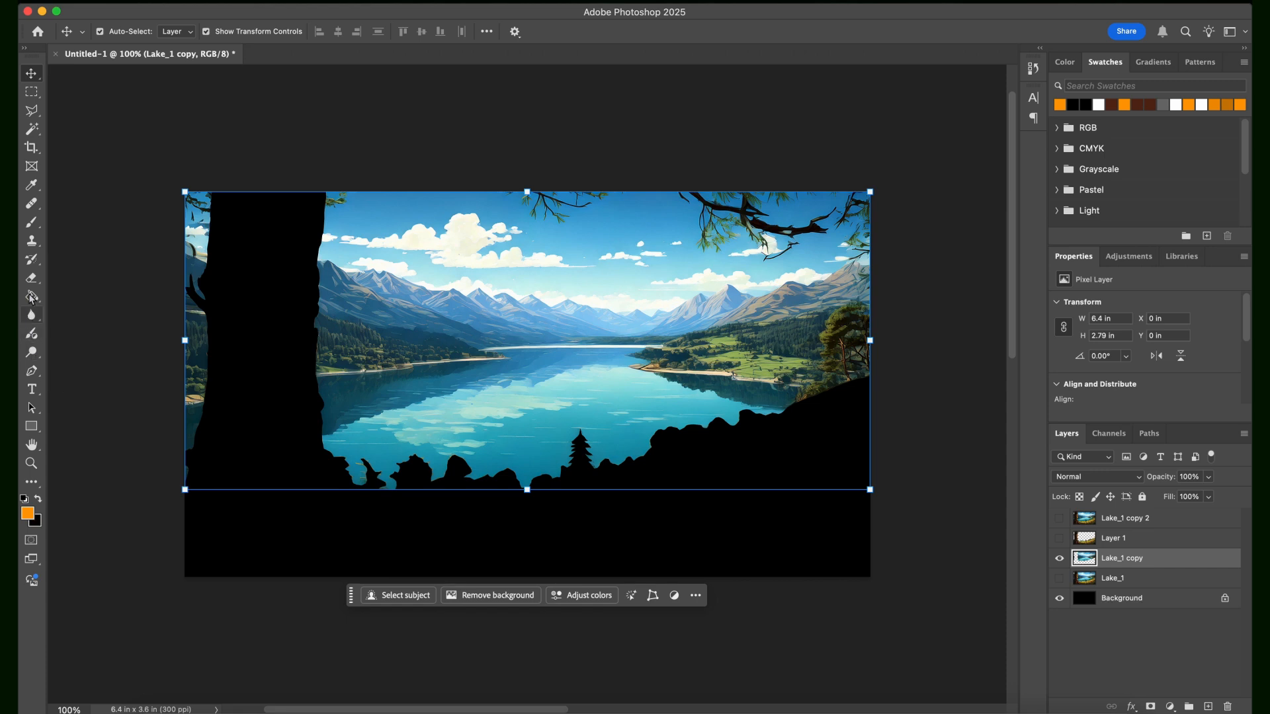
click(31, 222)
mouse_move(334, 391)
mouse_down()
mouse_move(619, 434)
mouse_move(487, 406)
mouse_move(498, 385)
mouse_move(560, 376)
mouse_move(627, 384)
mouse_move(698, 416)
mouse_move(716, 410)
mouse_move(604, 375)
mouse_move(864, 336)
mouse_move(715, 395)
mouse_move(856, 359)
mouse_move(706, 396)
mouse_move(660, 382)
mouse_move(491, 389)
mouse_move(330, 350)
mouse_move(444, 363)
mouse_move(323, 357)
mouse_move(193, 317)
mouse_move(180, 344)
mouse_move(186, 385)
mouse_move(206, 361)
mouse_move(179, 450)
mouse_move(210, 406)
mouse_move(418, 386)
mouse_move(341, 425)
mouse_move(376, 460)
mouse_move(340, 449)
mouse_move(582, 445)
mouse_move(836, 404)
mouse_move(748, 444)
mouse_move(676, 539)
mouse_move(747, 577)
mouse_move(662, 527)
mouse_move(155, 498)
mouse_move(297, 414)
mouse_move(219, 426)
mouse_up()
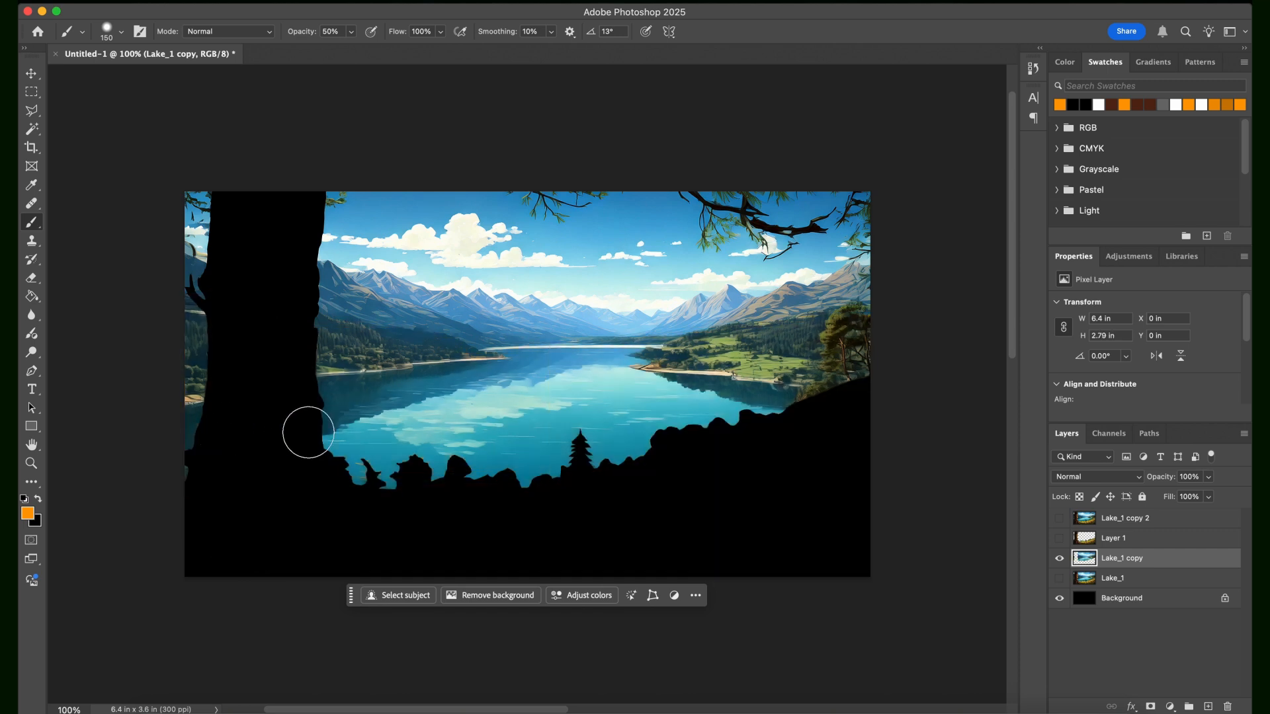
click(31, 111)
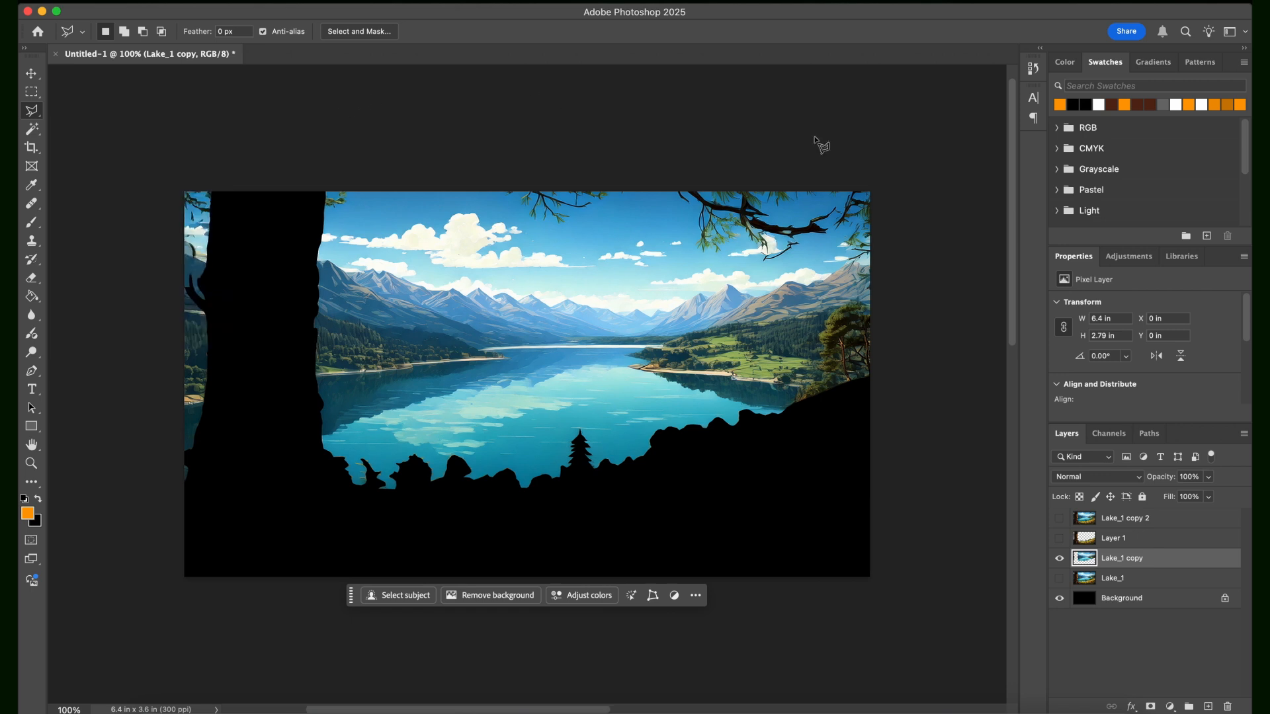
- Duplicate the Lake_1 copy layer within the same document
right_click(1120, 563)
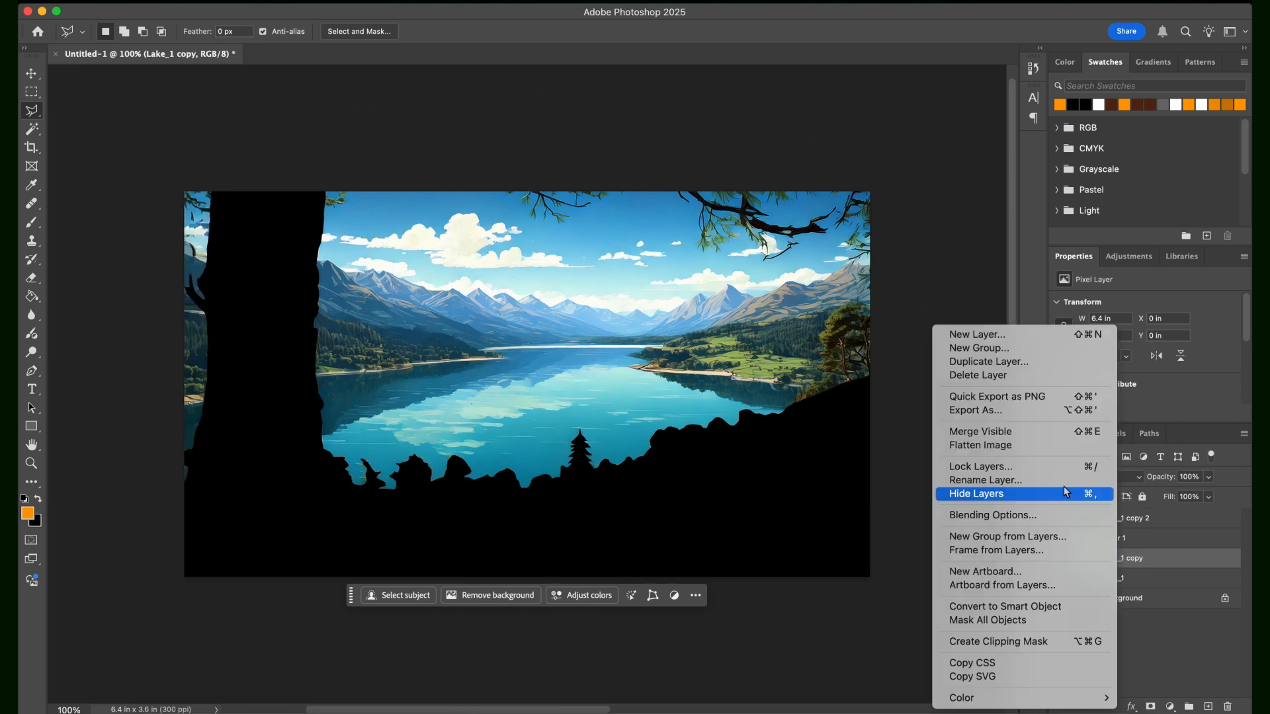
click(1026, 363)
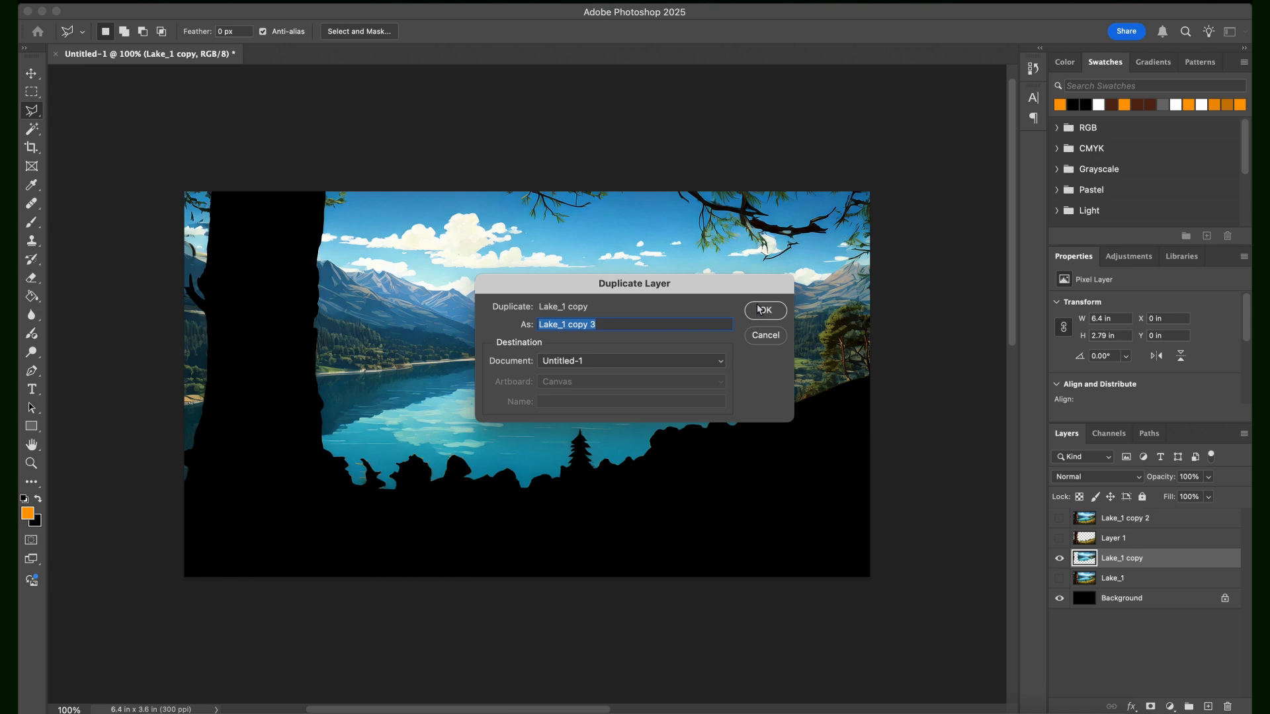
click(762, 310)
- Rename the Lake_1 copy layer as Mid-1 and its new duplicate above it as Mid-2
click(1127, 585)
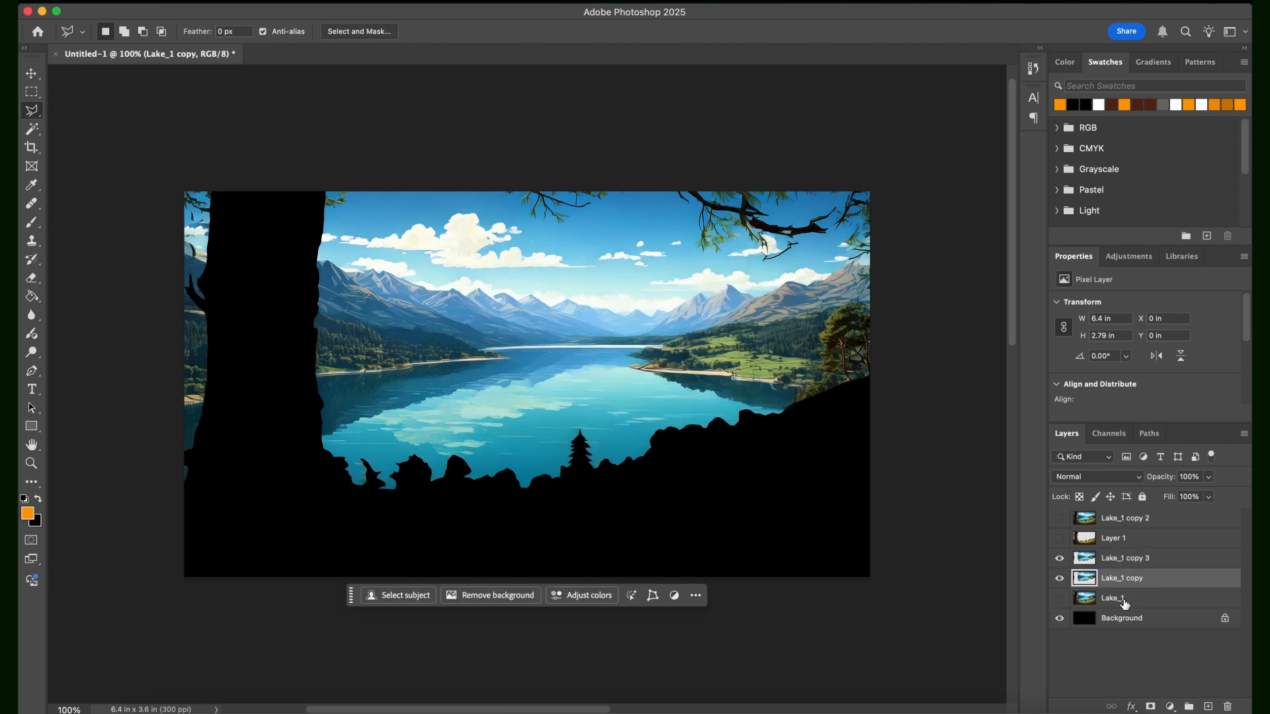
double_click(1125, 579)
text(Mid-1)
key(Return)
double_click(1121, 558)
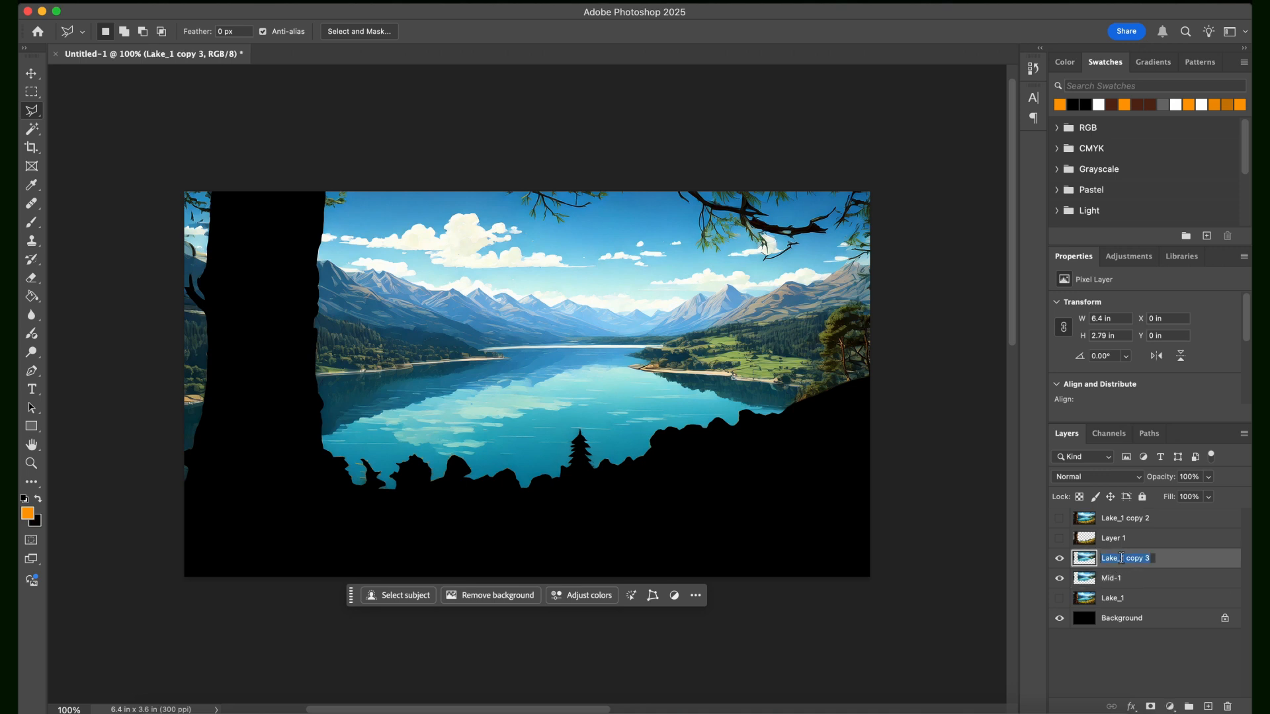
text(Mid-2)
key(Return)
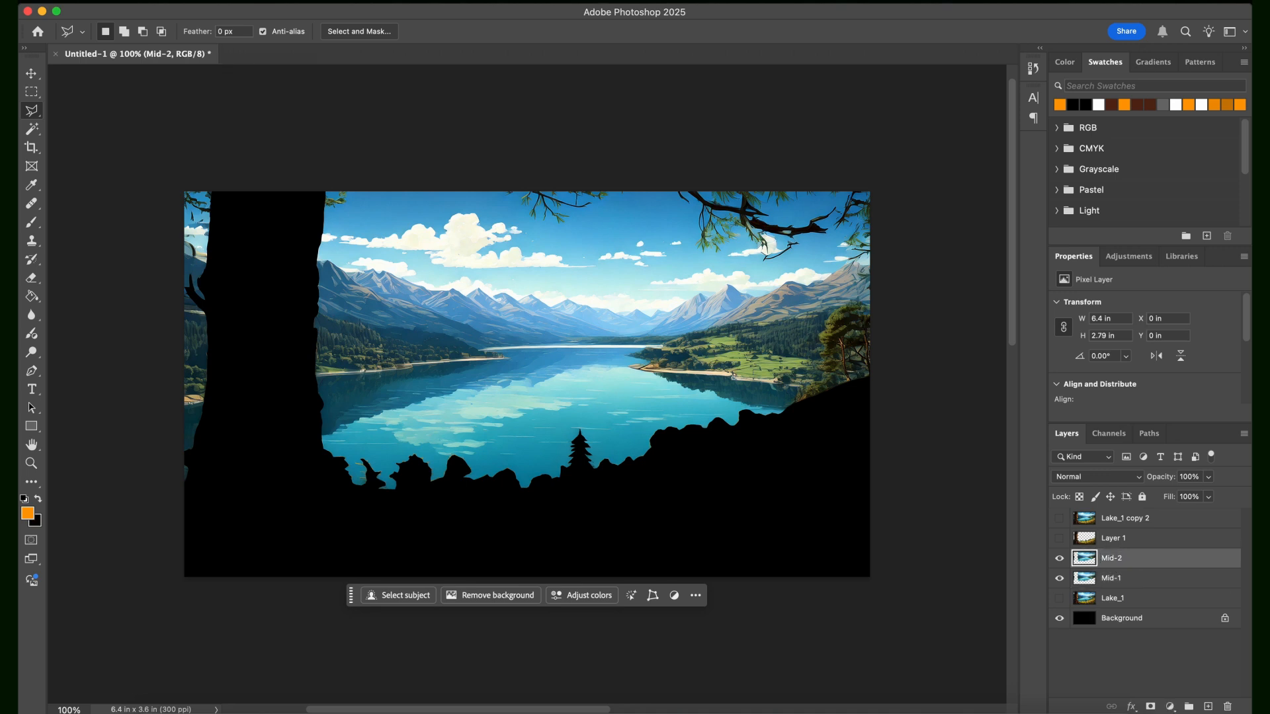
- With only Mid-1 showing over the background, draw a polygonal selection around the lower lake and the whole black foreground gap
click(1089, 578)
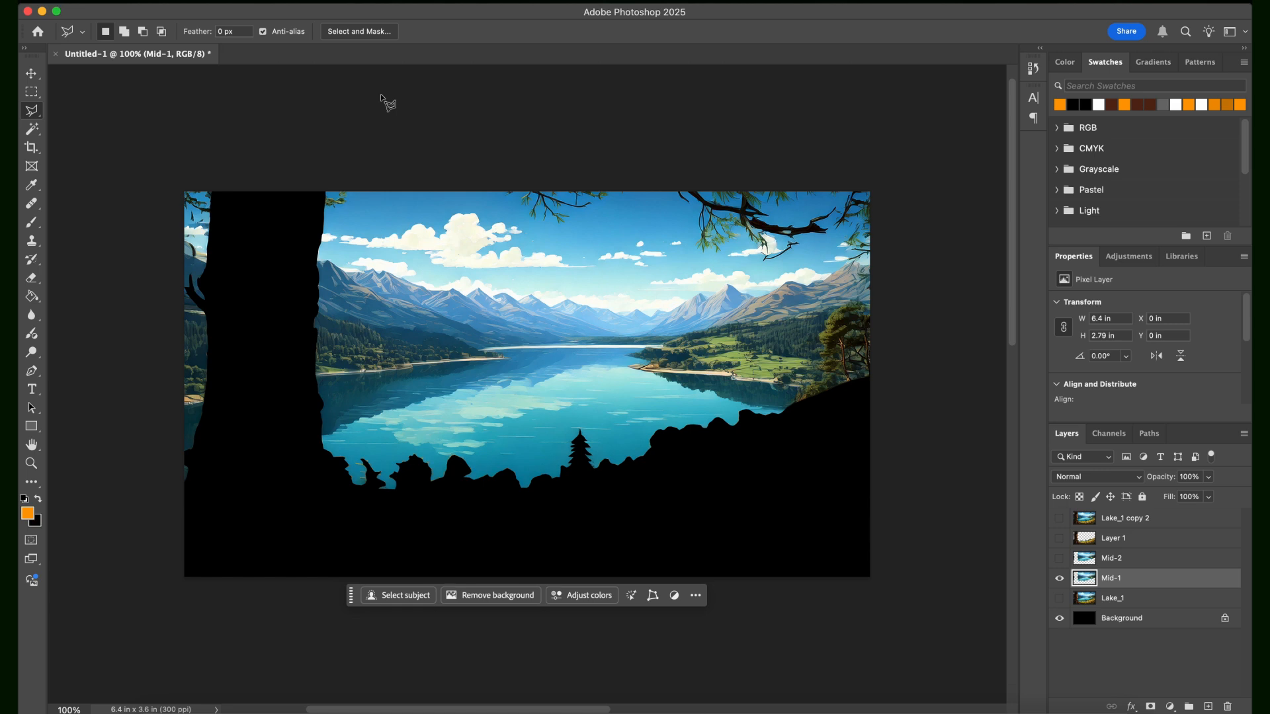
click(126, 423)
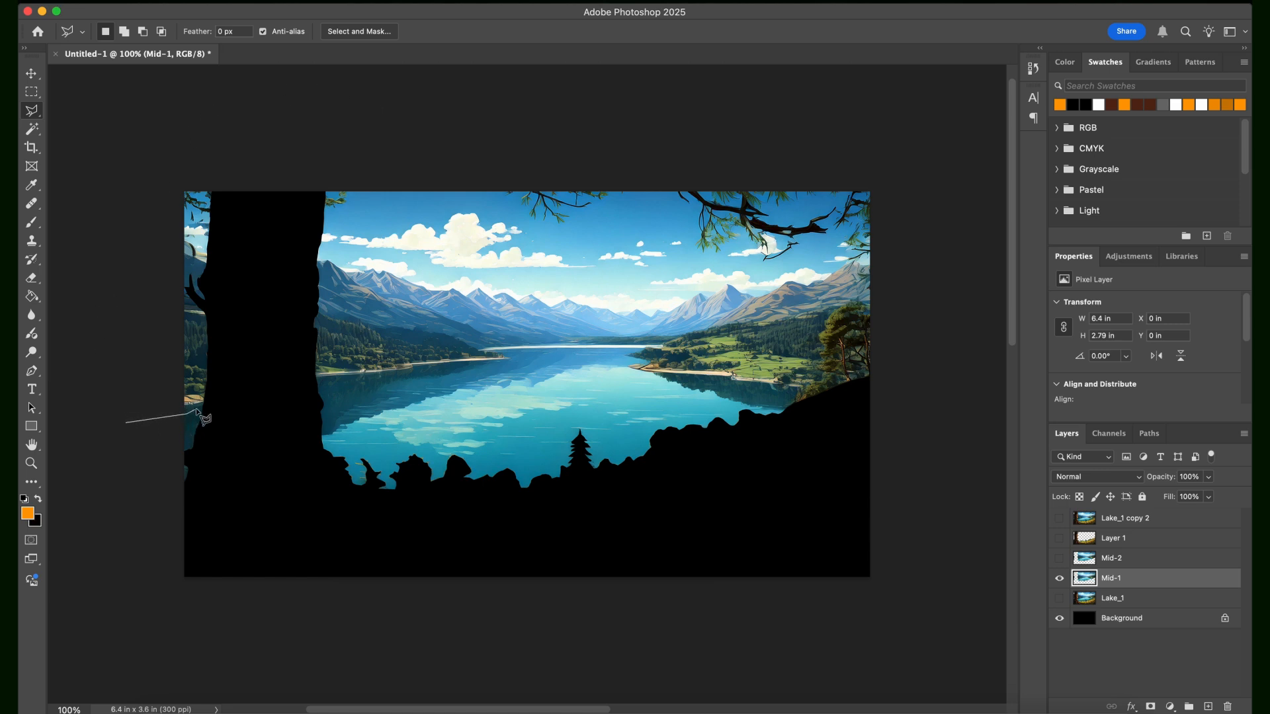
click(187, 415)
click(225, 393)
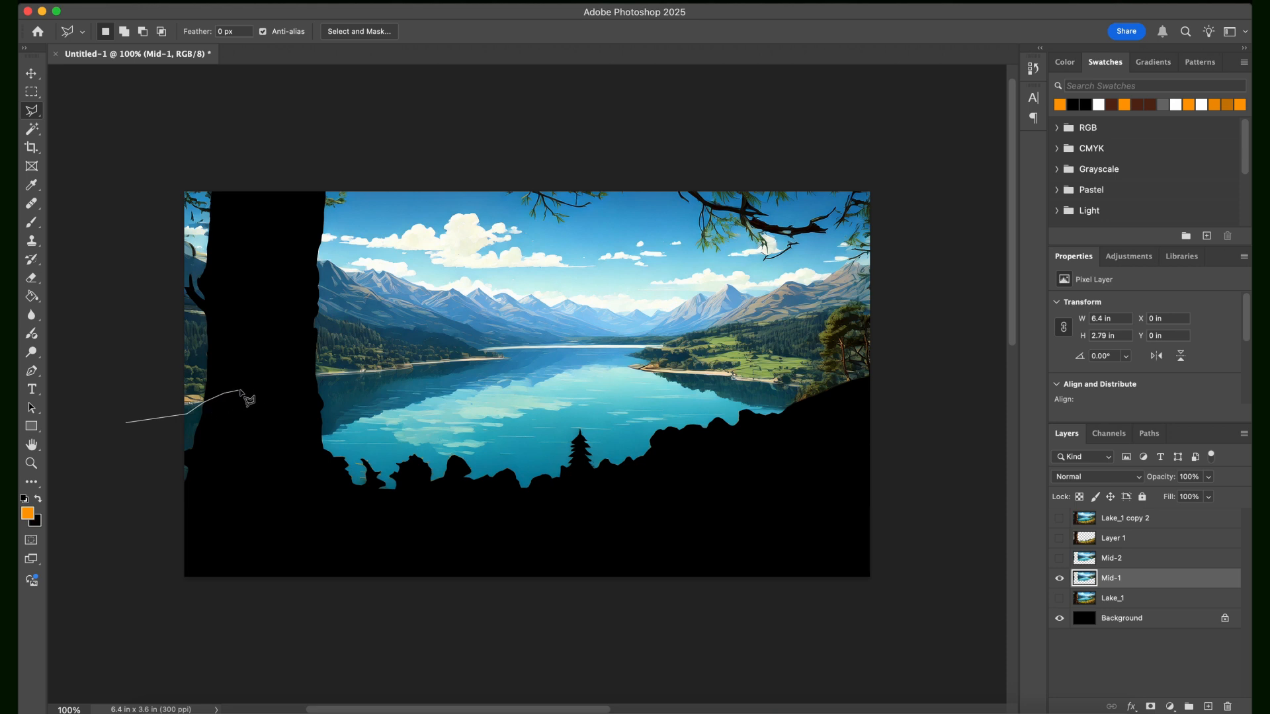
click(316, 377)
click(360, 410)
click(408, 430)
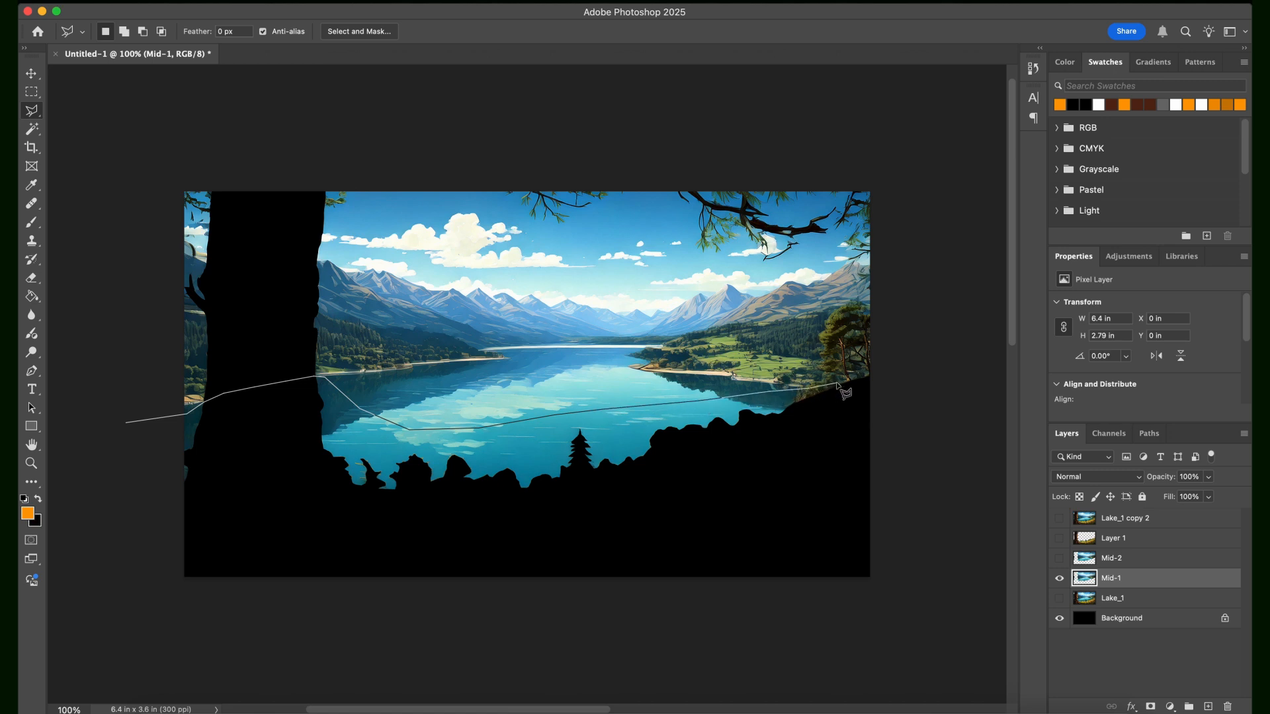
click(877, 374)
click(908, 436)
click(925, 592)
click(631, 642)
click(180, 627)
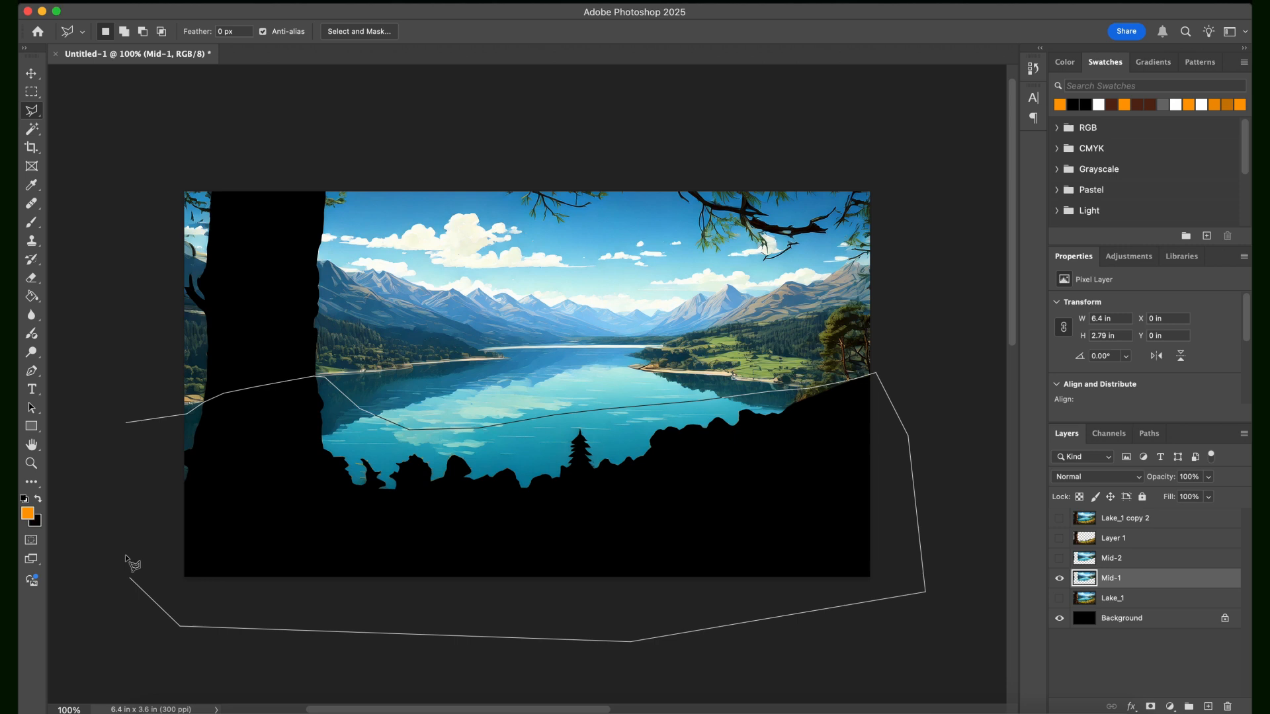
click(130, 426)
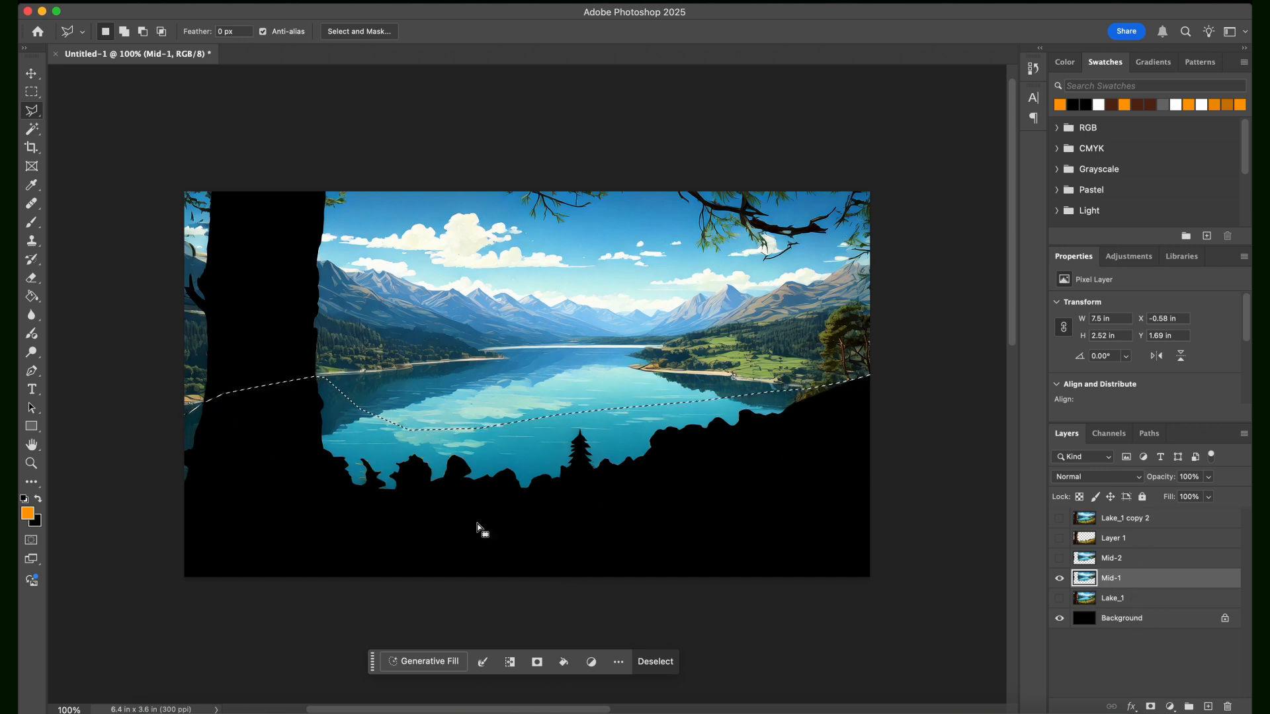
- Start Content-Aware Fill on the selection and exclude the upper branches and the land beside the tree gap from the sampling area
click(218, 1)
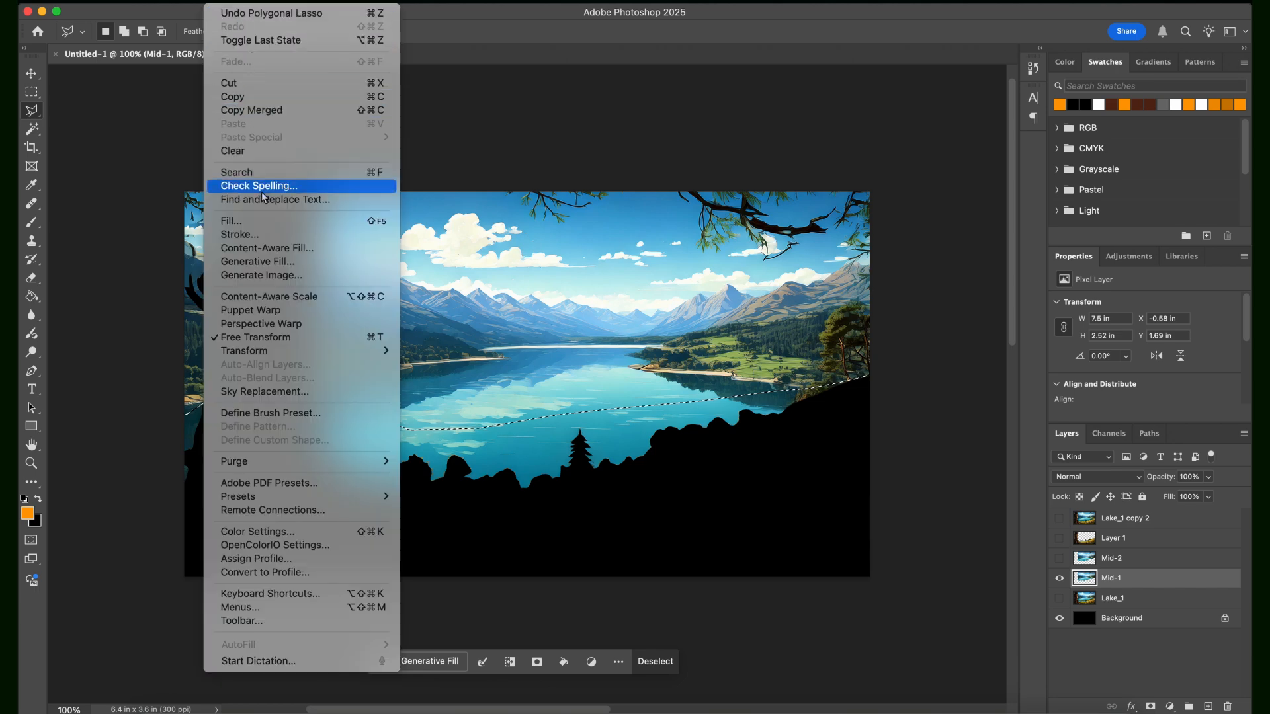
click(282, 255)
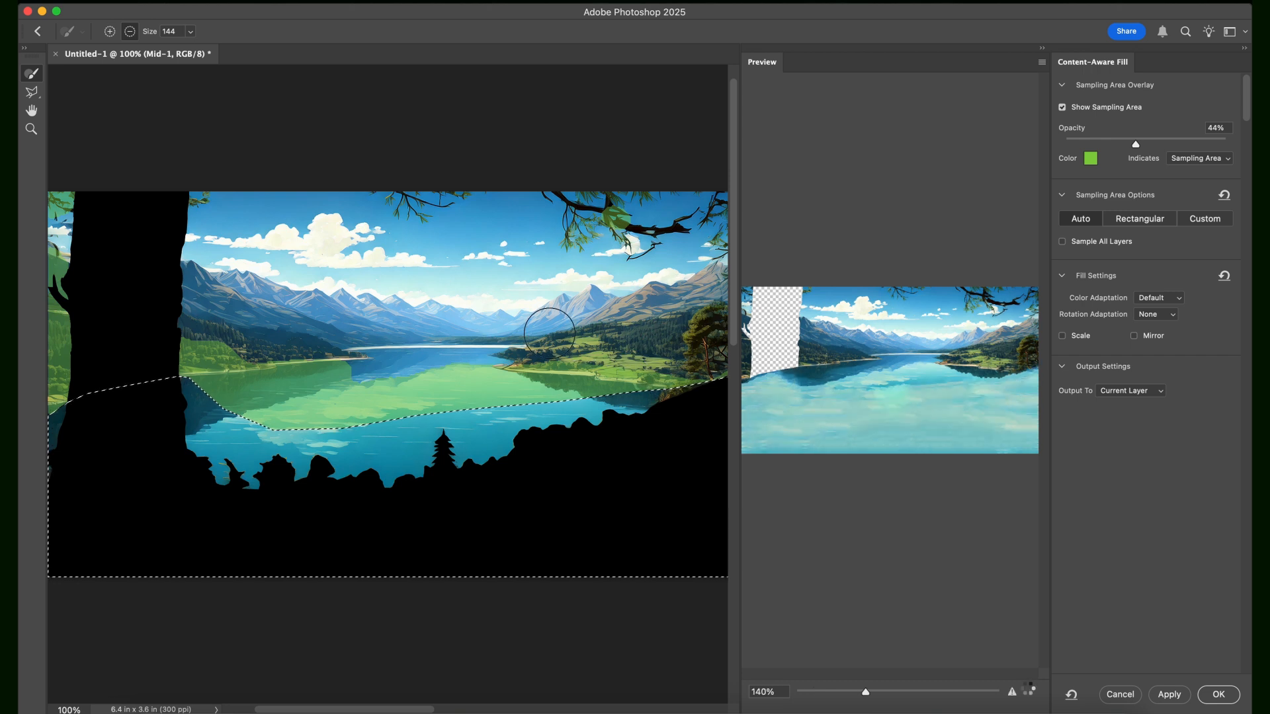
drag(609, 240, 570, 228)
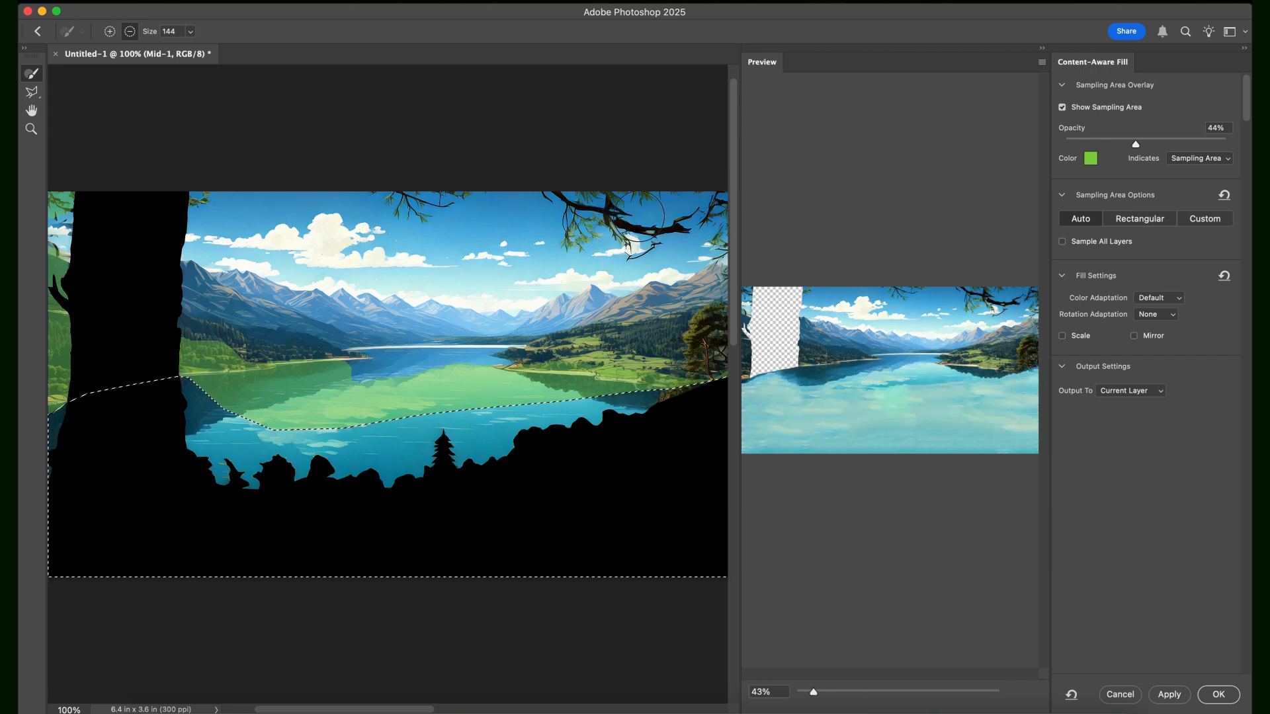
drag(723, 213, 690, 222)
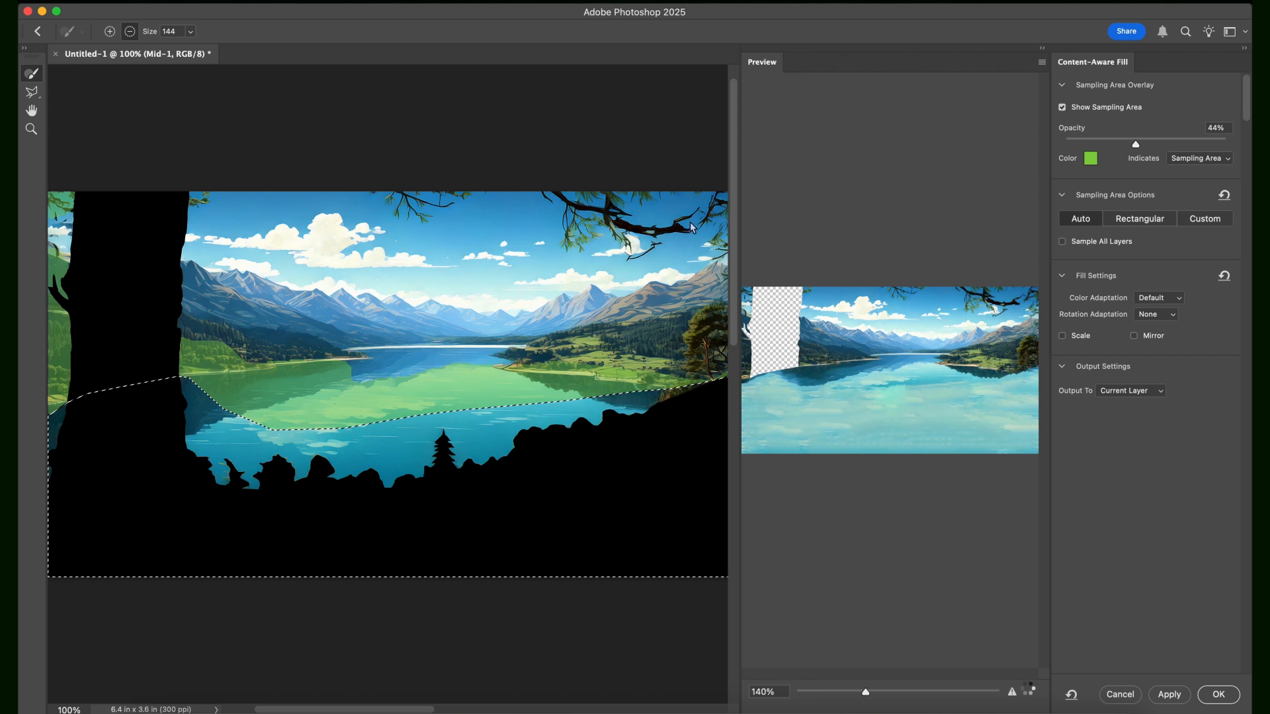
click(65, 206)
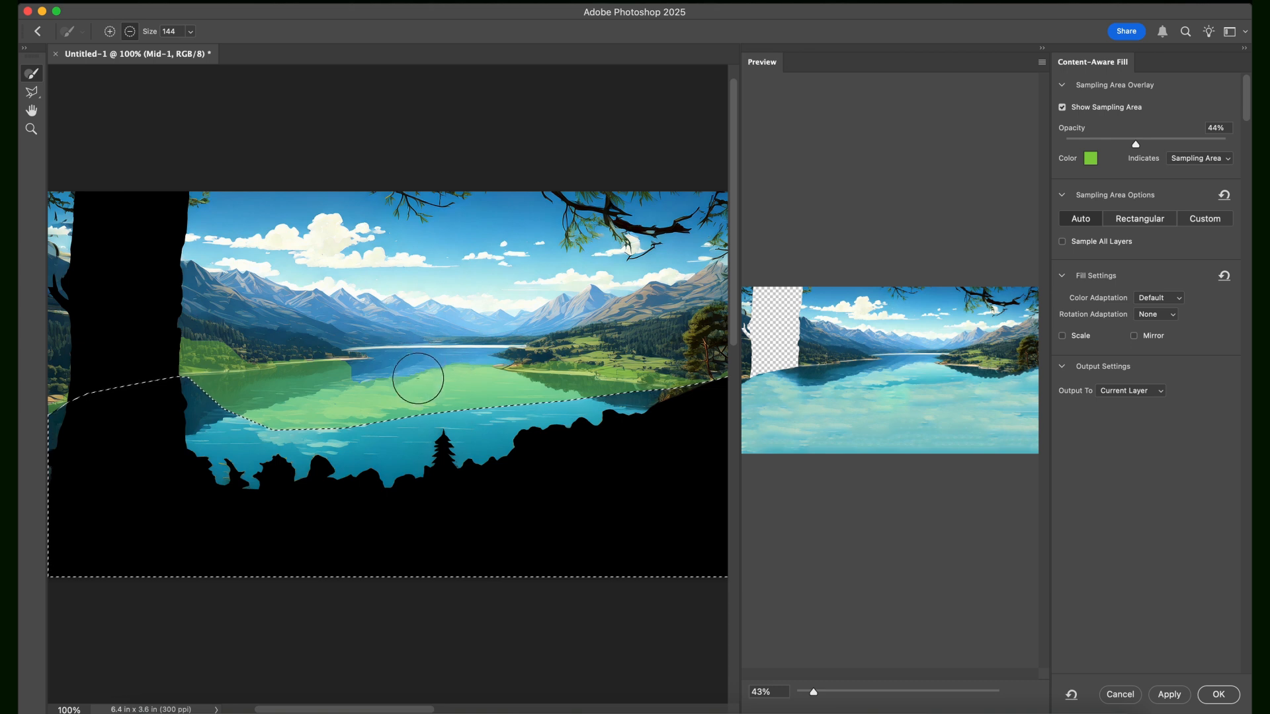
- Try adding the upper middle of the lake to the fill's sampling area, and undo that brush stroke
key(alt)
mouse_move(376, 385)
mouse_down()
mouse_move(359, 383)
mouse_move(400, 365)
mouse_move(432, 374)
mouse_up()
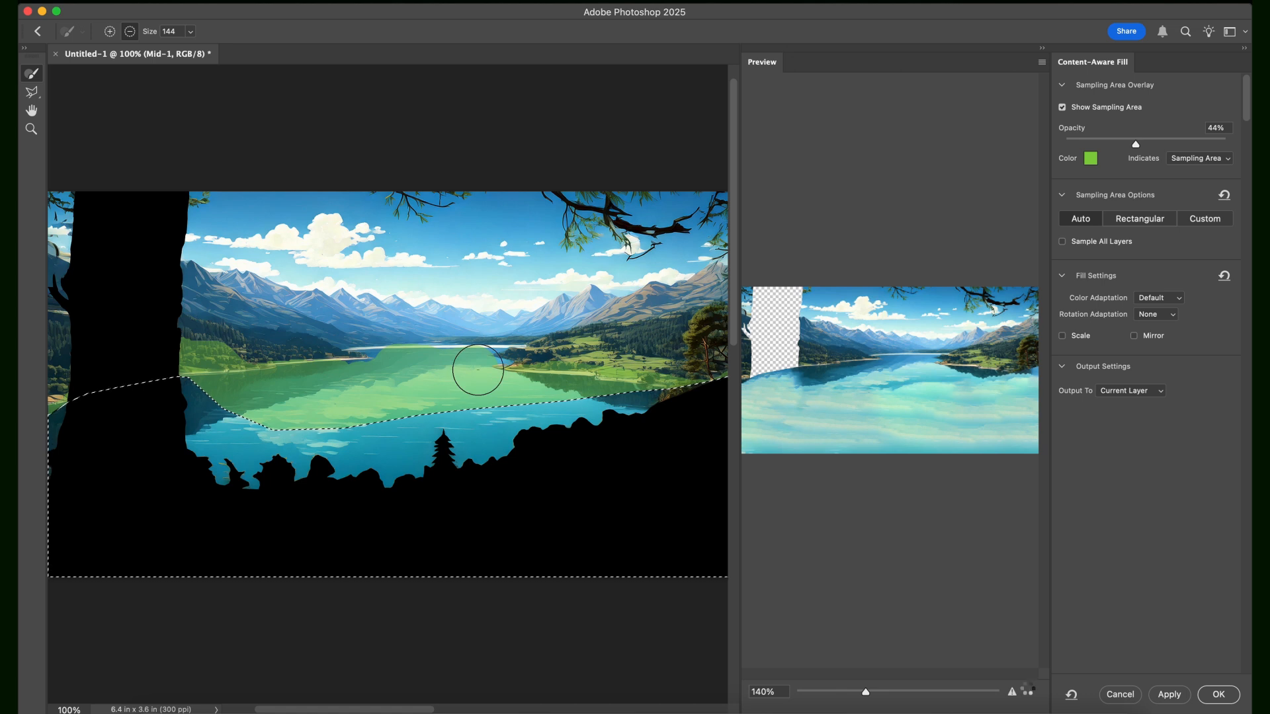
key(super+z)
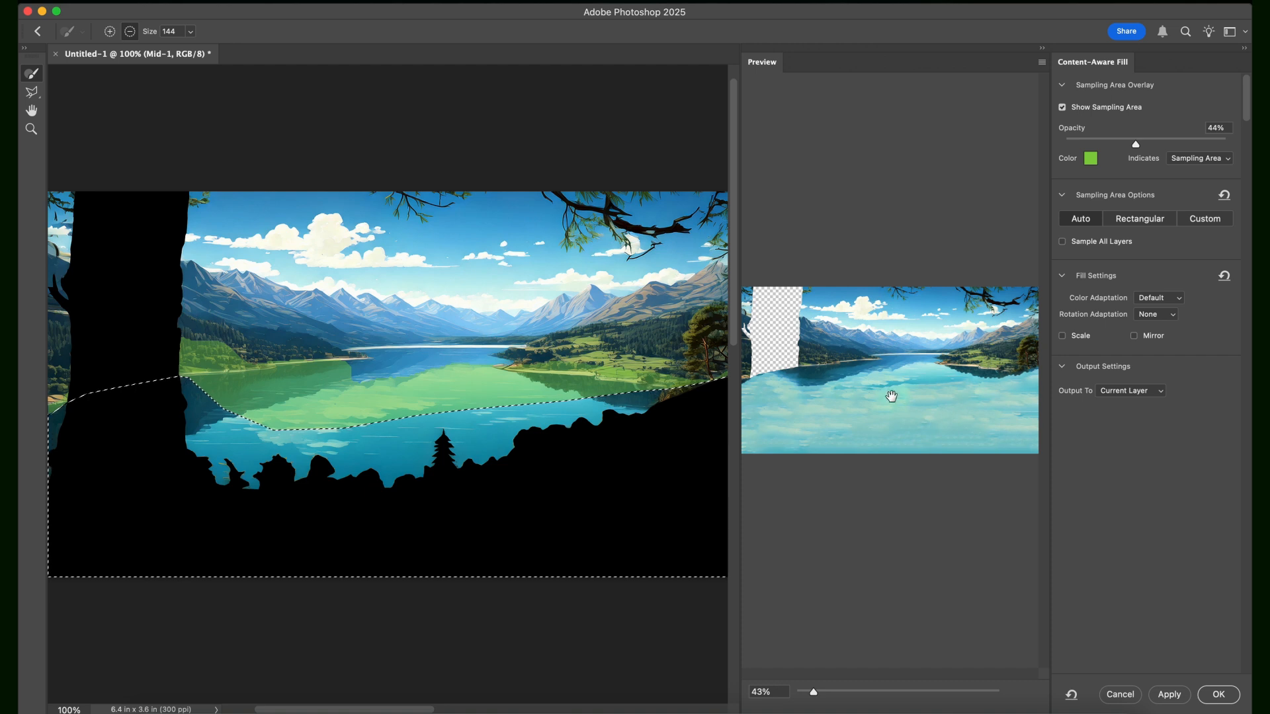
- Apply the Content-Aware Fill to the Mid-1 layer and clear the selection
click(1170, 699)
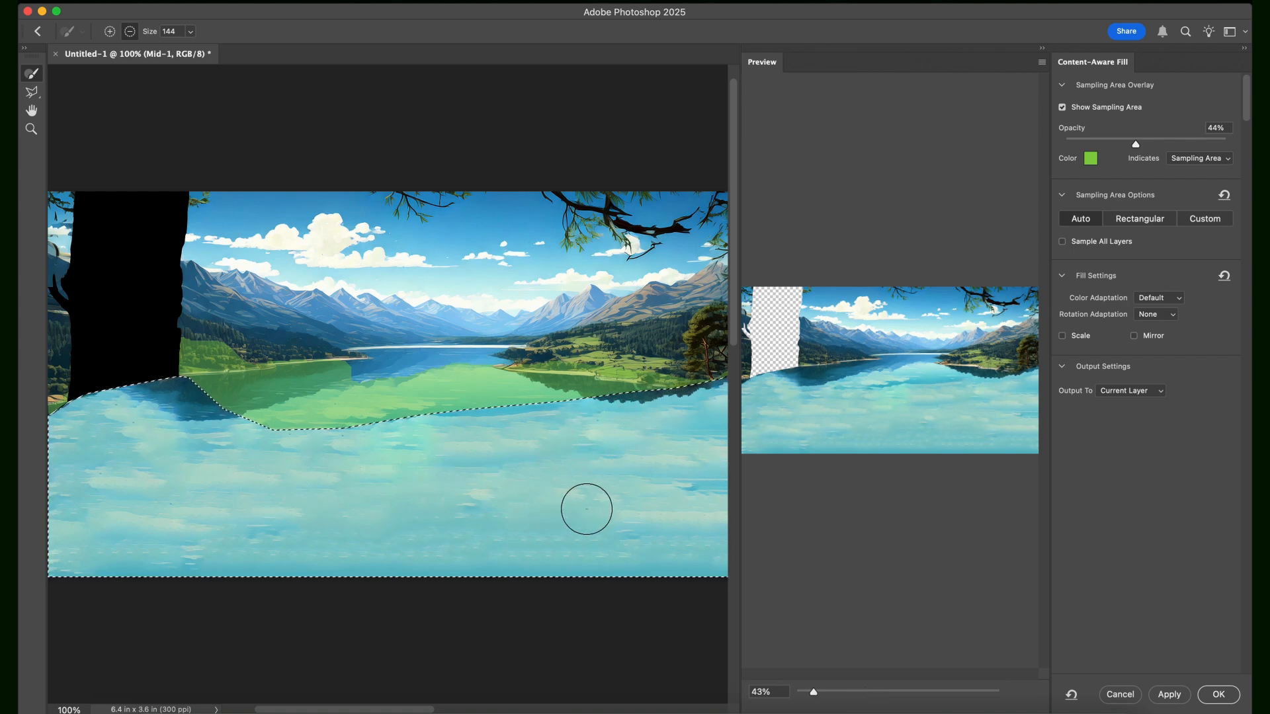
click(1213, 695)
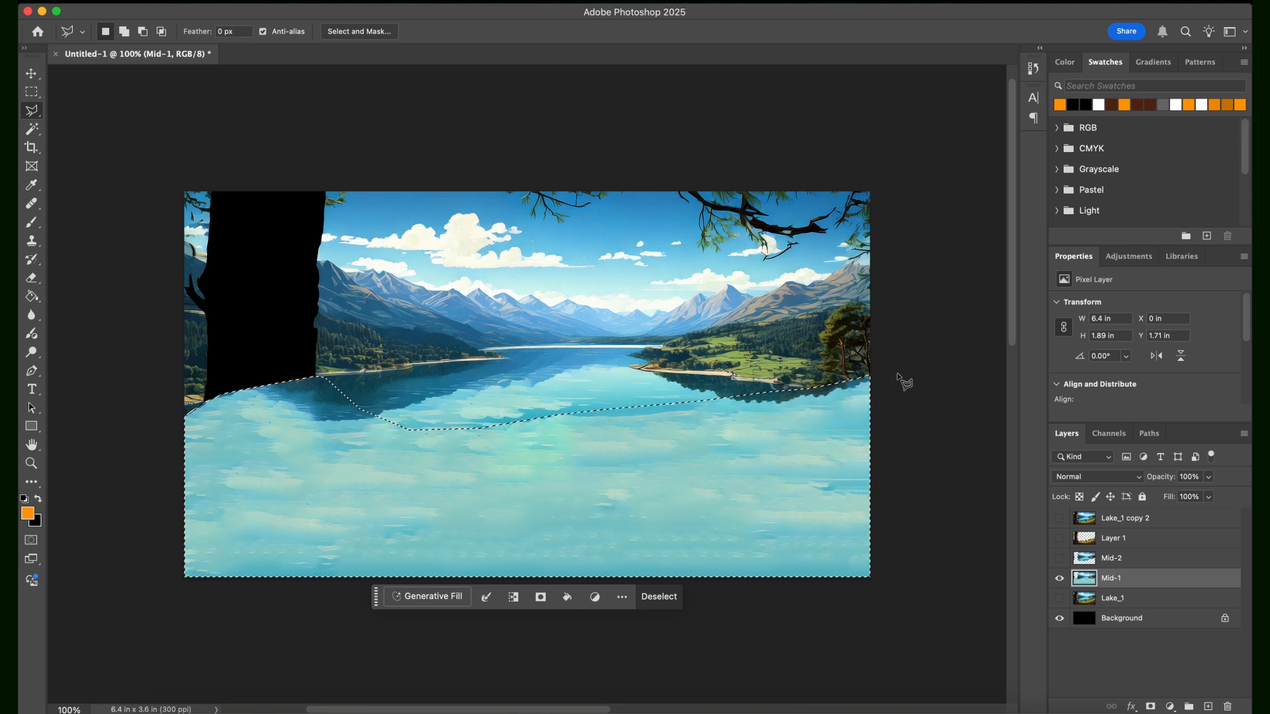
key(super+d)
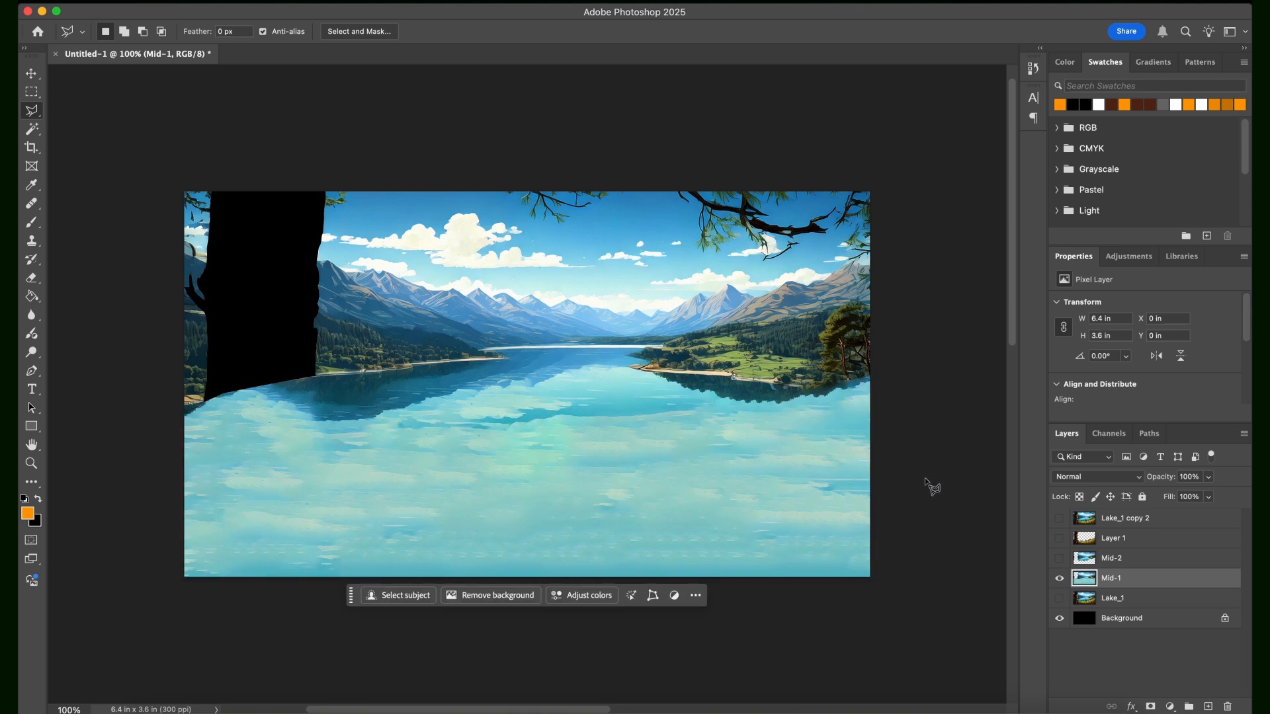
- Compare the filled Mid-1 with the unfilled Mid-2 by toggling Mid-2's visibility, leaving Mid-2 hidden
click(1059, 559)
click(1059, 560)
click(1060, 560)
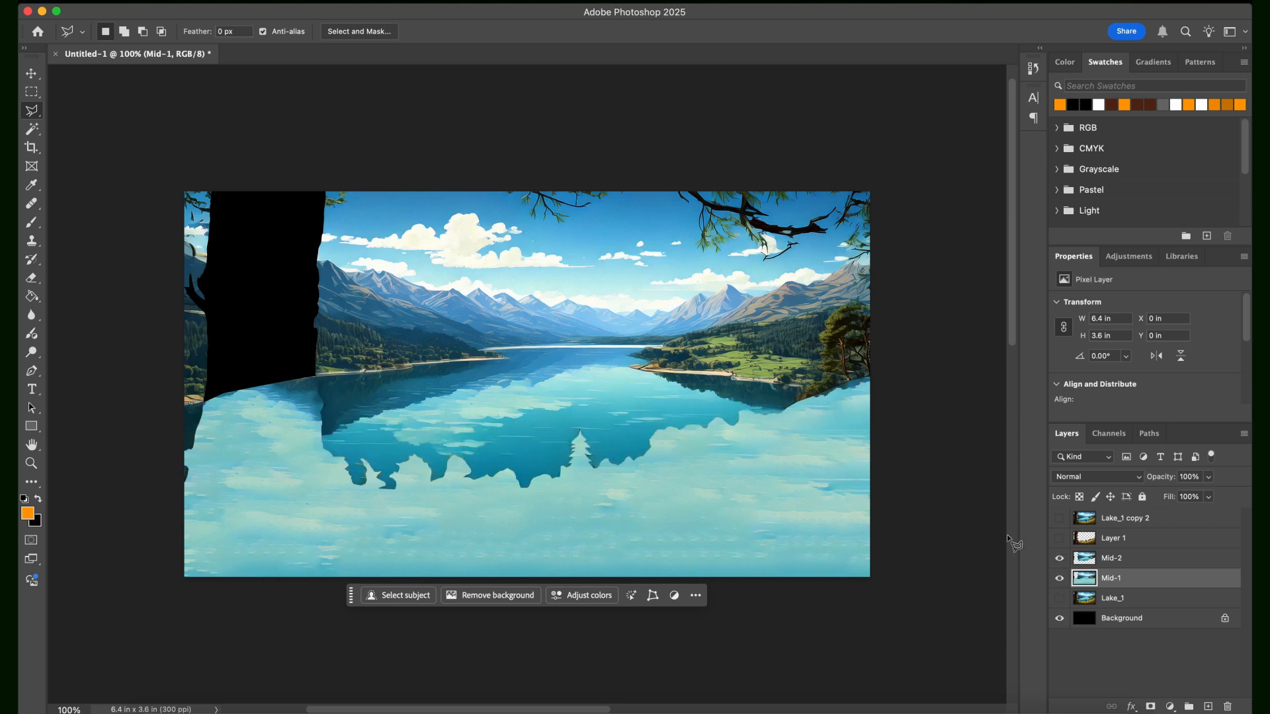
click(1059, 559)
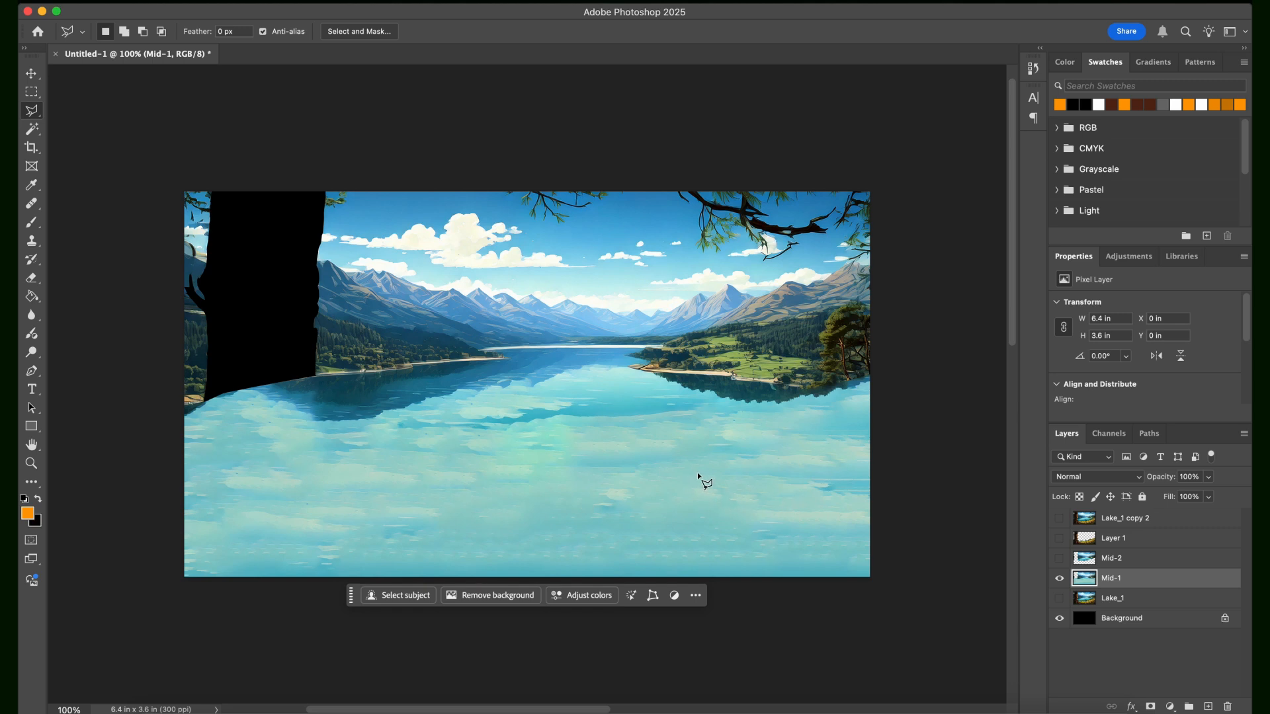
- Show the original Lake_1 layer and try placing Mid-1 below it, keeping Mid-1 above Lake_1 in the end
click(1059, 599)
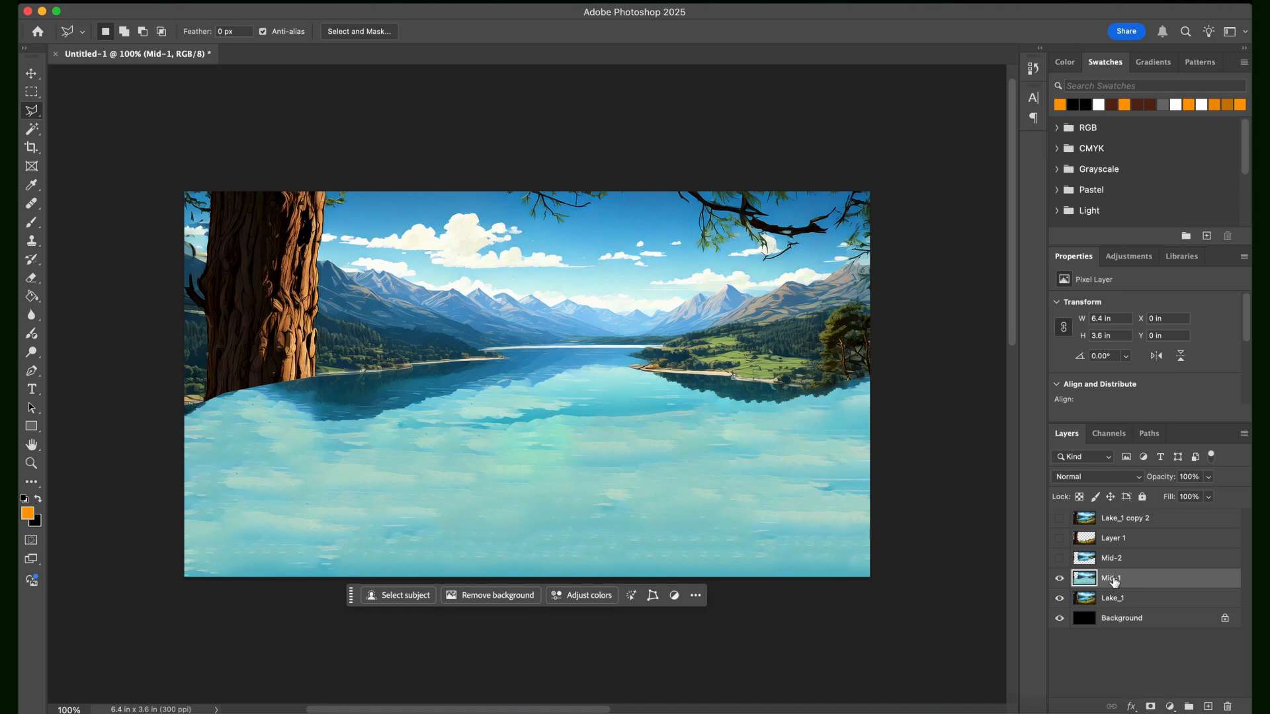
drag(1115, 582, 1114, 603)
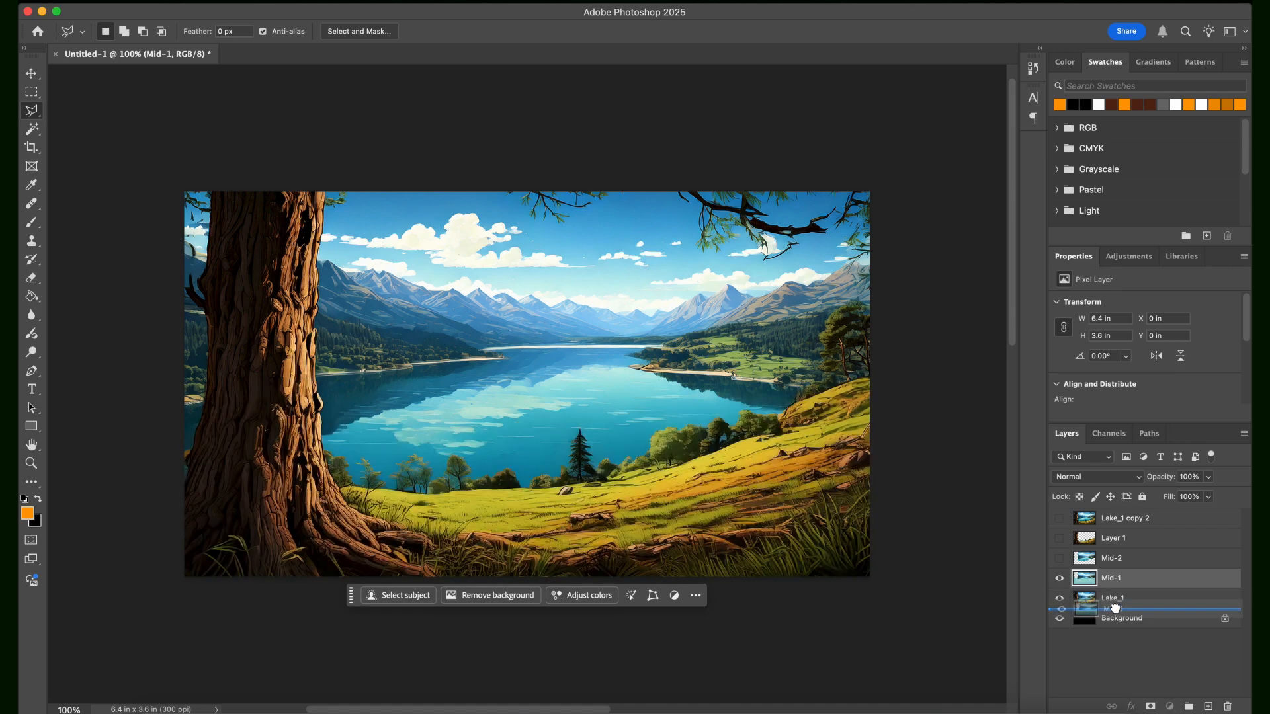
click(31, 73)
click(1117, 578)
mouse_move(661, 506)
mouse_down()
mouse_move(742, 508)
mouse_move(662, 506)
mouse_up()
drag(1115, 578, 1076, 598)
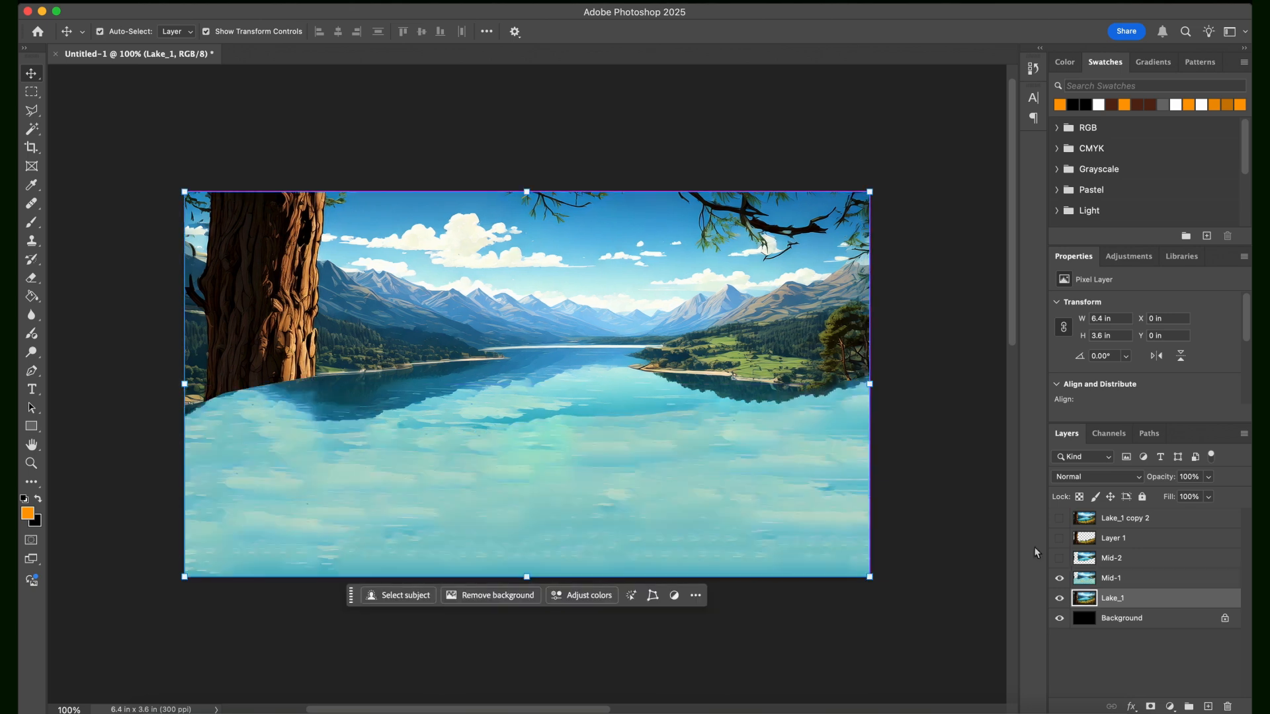
- Show the foreground layer over Mid-1 with Lake_1 hidden, and test the filled water by shifting the foreground sideways
drag(1112, 538, 1114, 539)
click(1059, 539)
click(1059, 598)
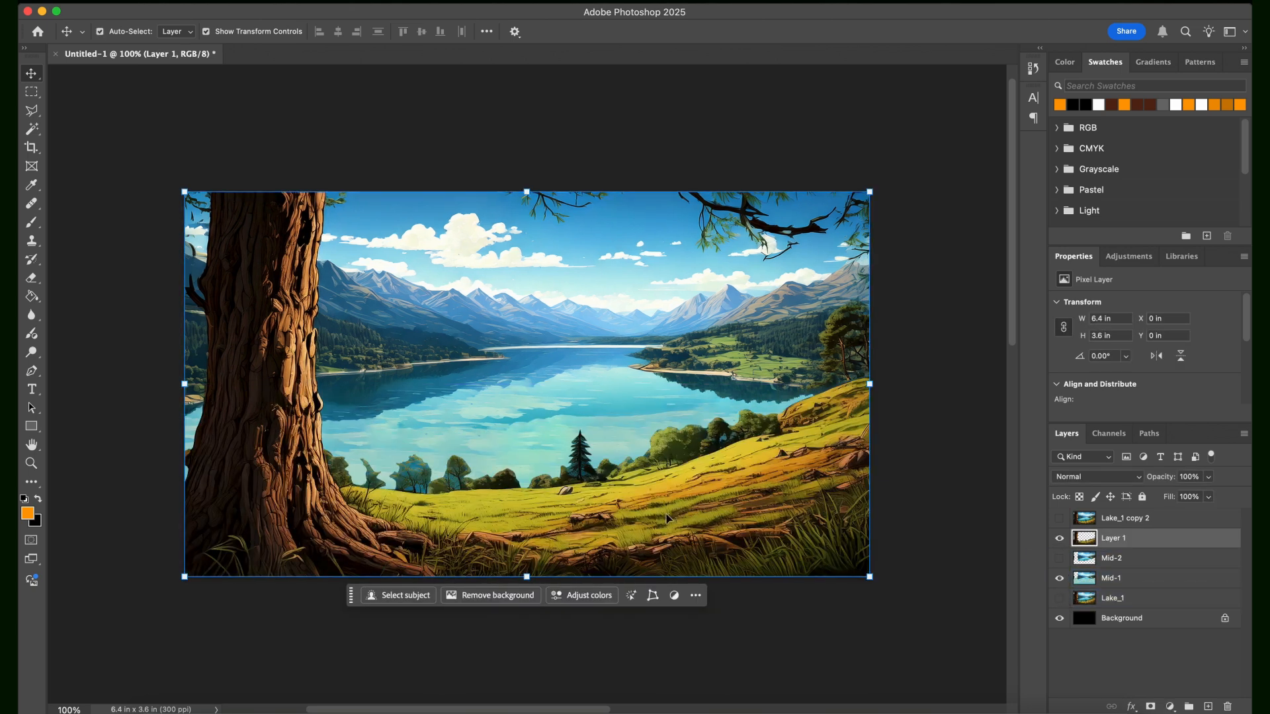
drag(685, 529, 760, 521)
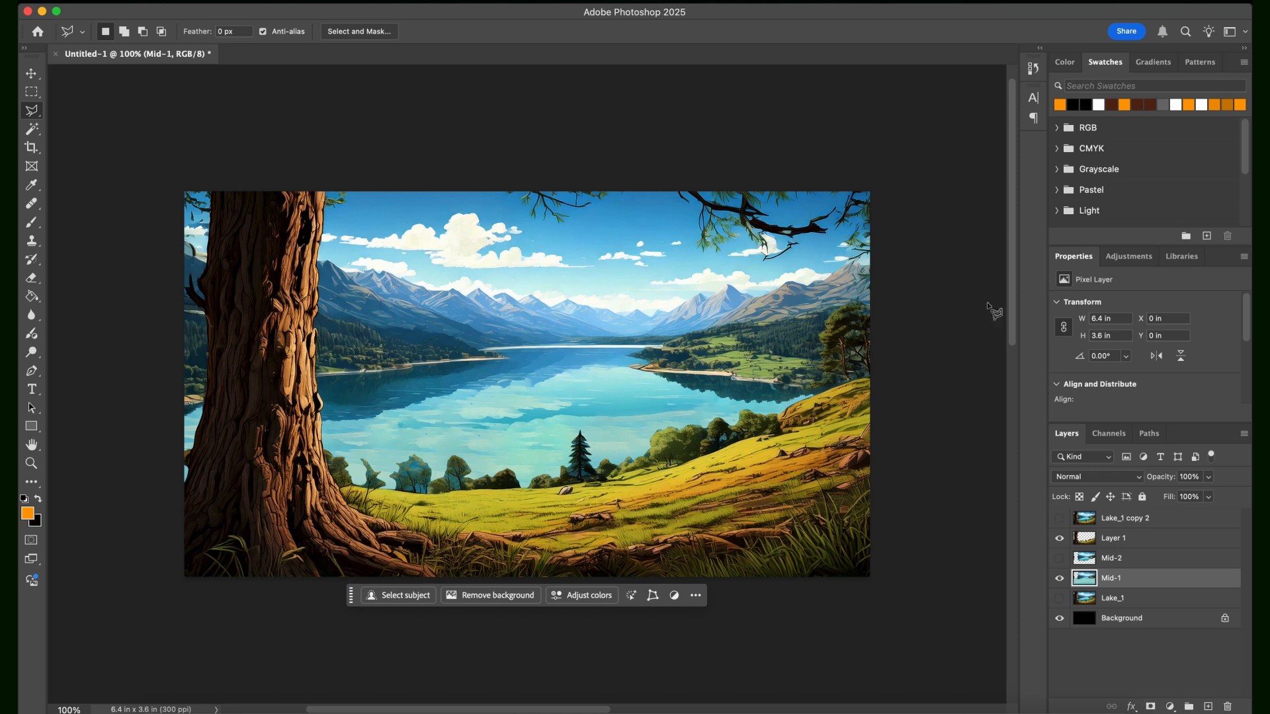
- Hide the foreground layer and draw a polygonal selection on Mid-1 around the tree gap from the shoreline up to the mountain slopes
click(1060, 540)
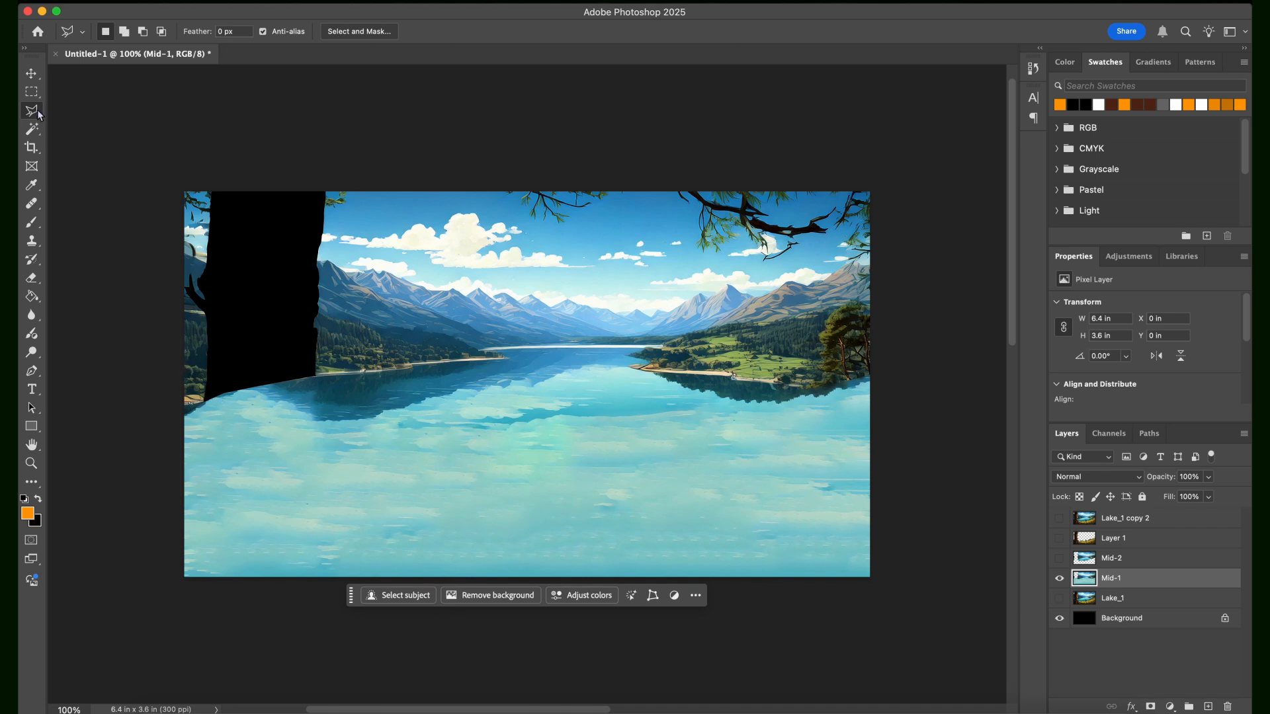
click(175, 414)
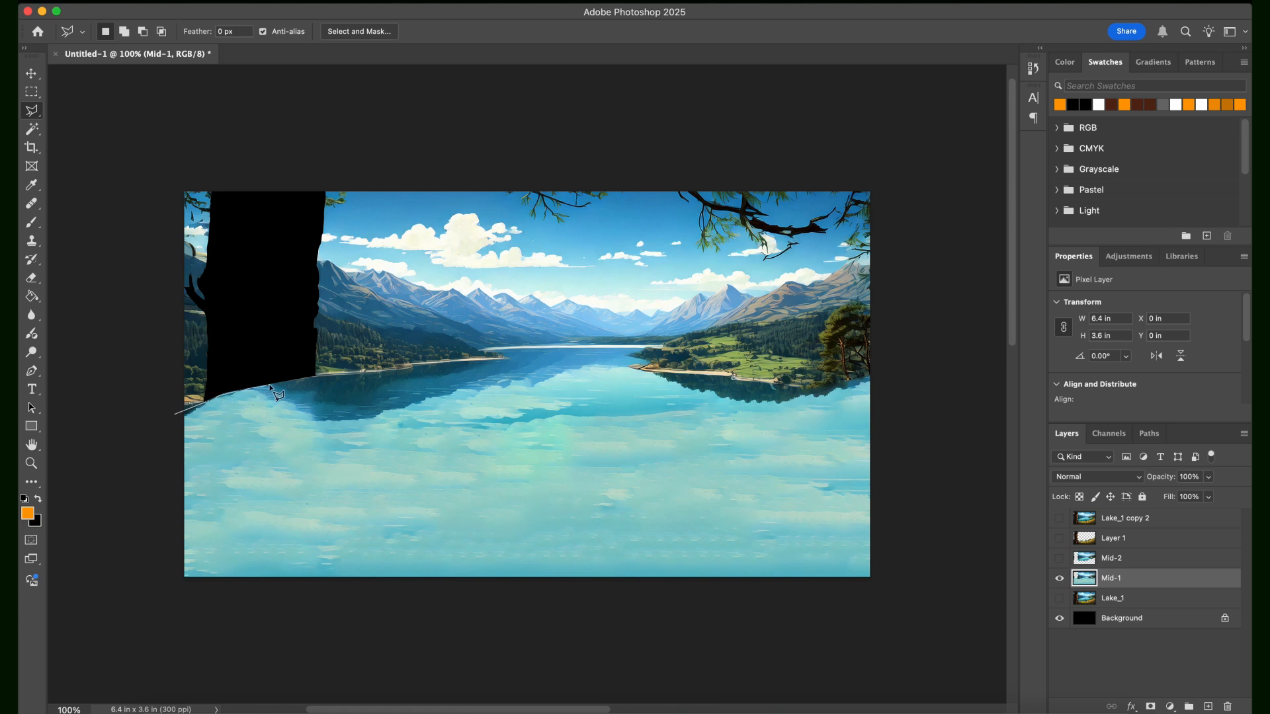
click(319, 377)
click(334, 367)
click(335, 352)
click(332, 334)
click(326, 317)
click(311, 308)
click(283, 297)
click(174, 251)
click(148, 289)
click(154, 341)
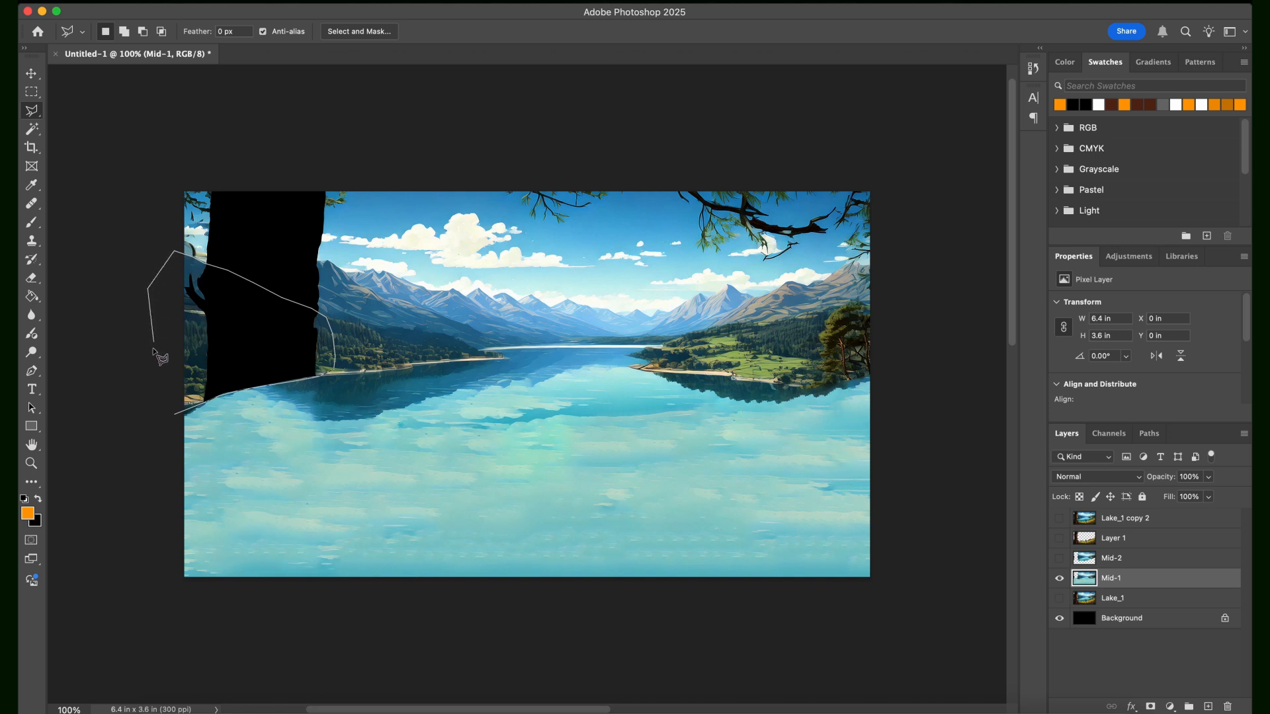
click(174, 413)
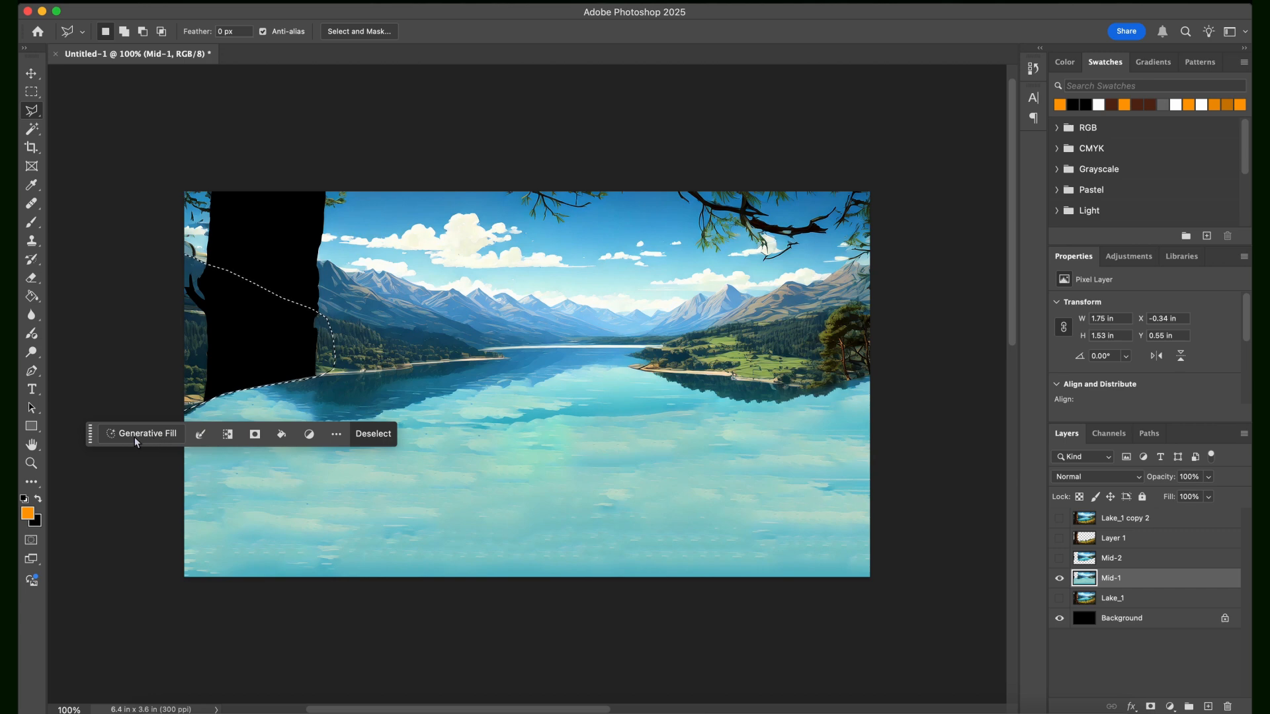
- Fill the selected tree gap on Mid-1 using Generative Fill with the prompt "grassy hills covered in pine trees"
click(234, 2)
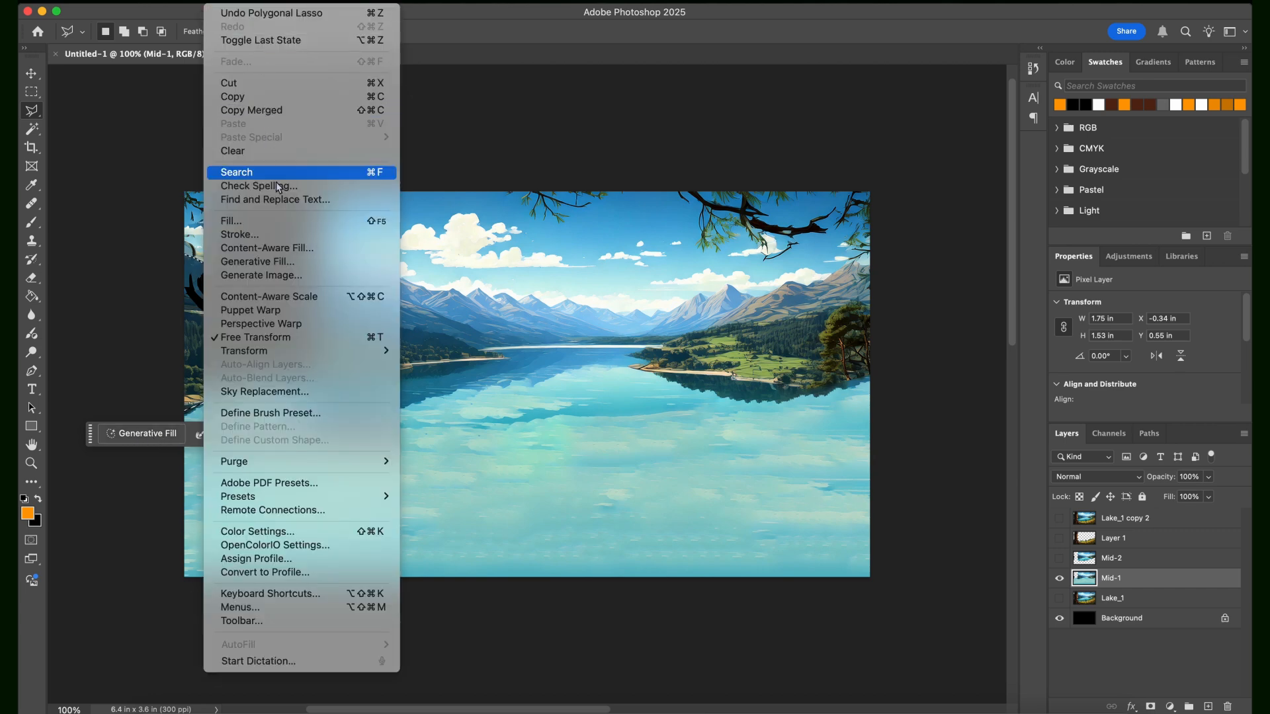
click(156, 437)
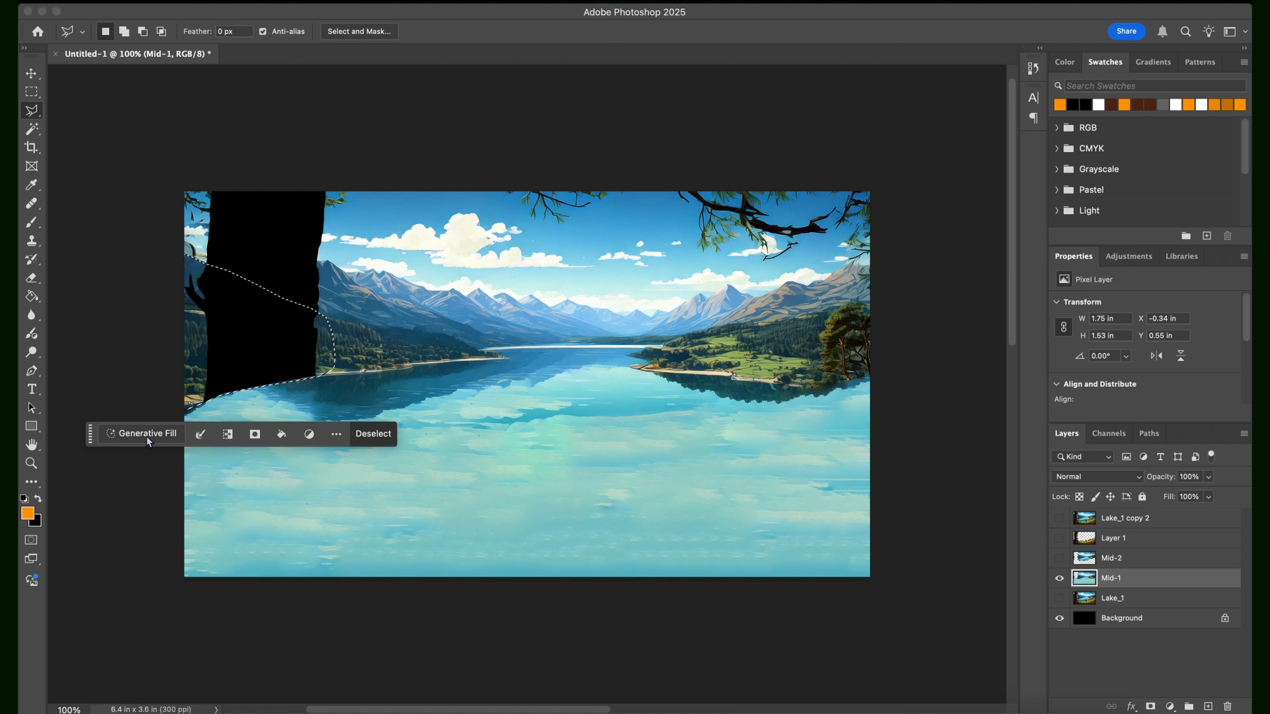
click(146, 436)
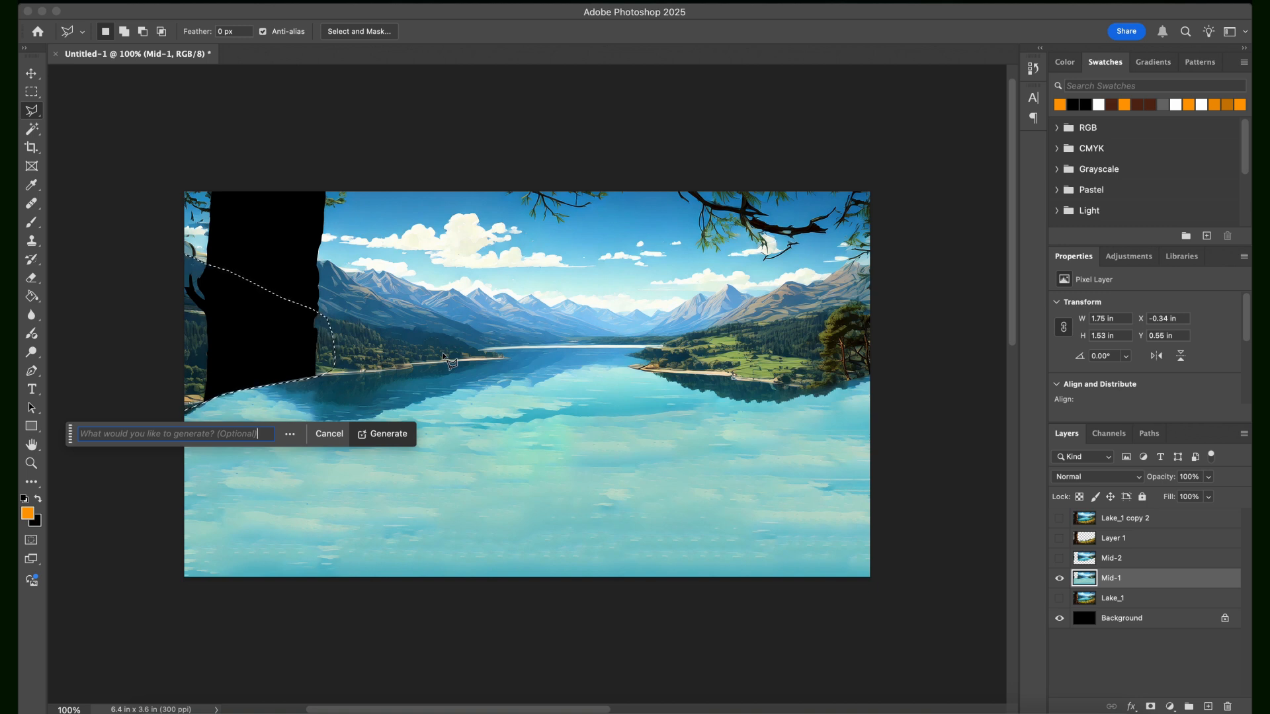
text(gra)
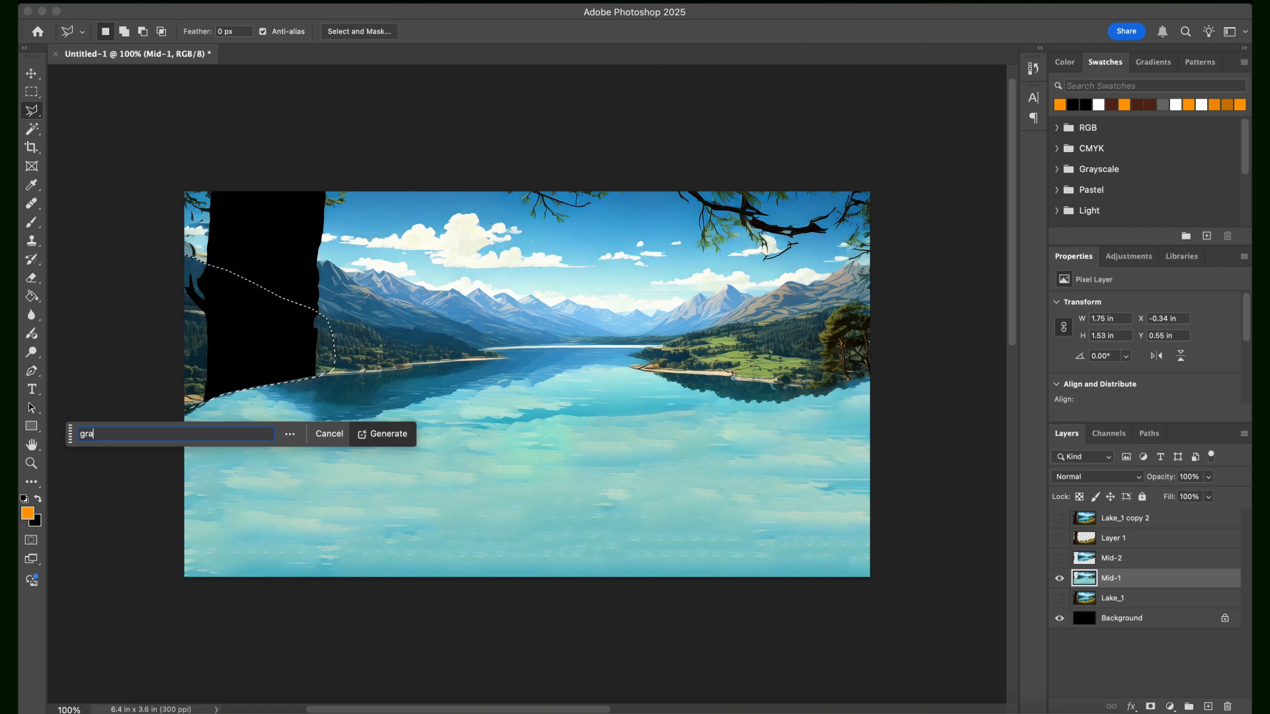
text(ssy hills covered in pine trees)
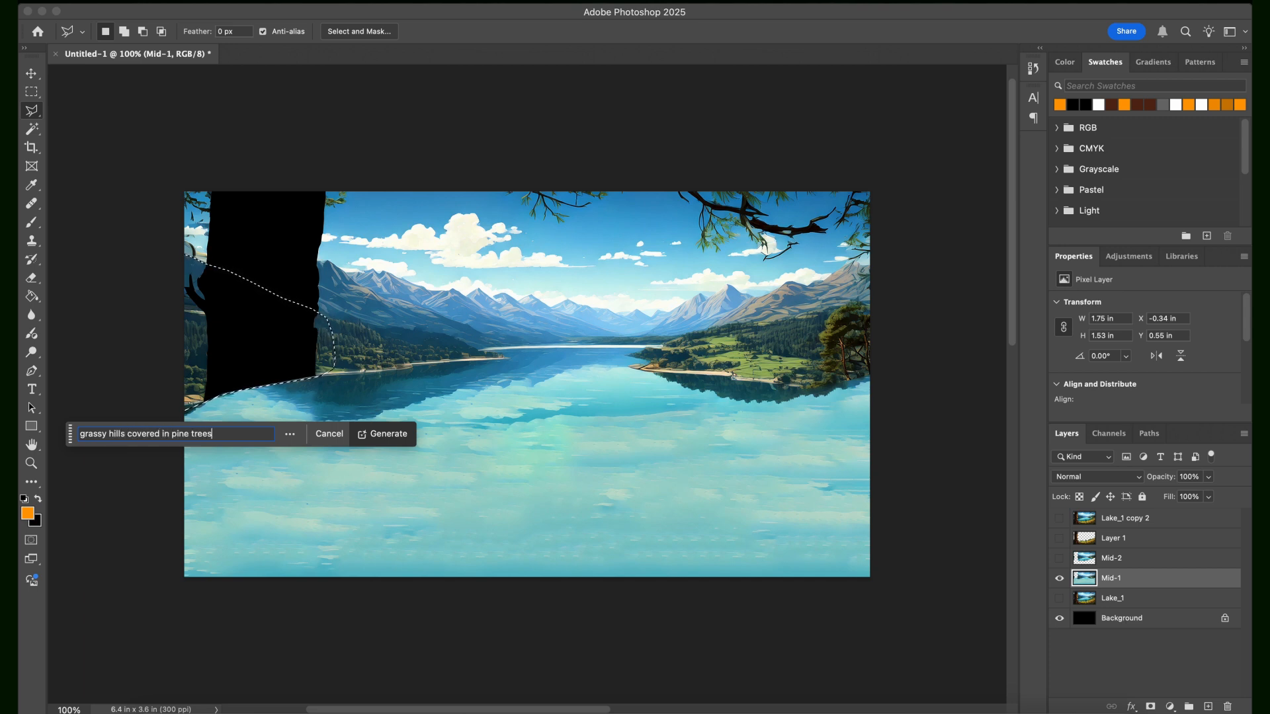
key(Return)
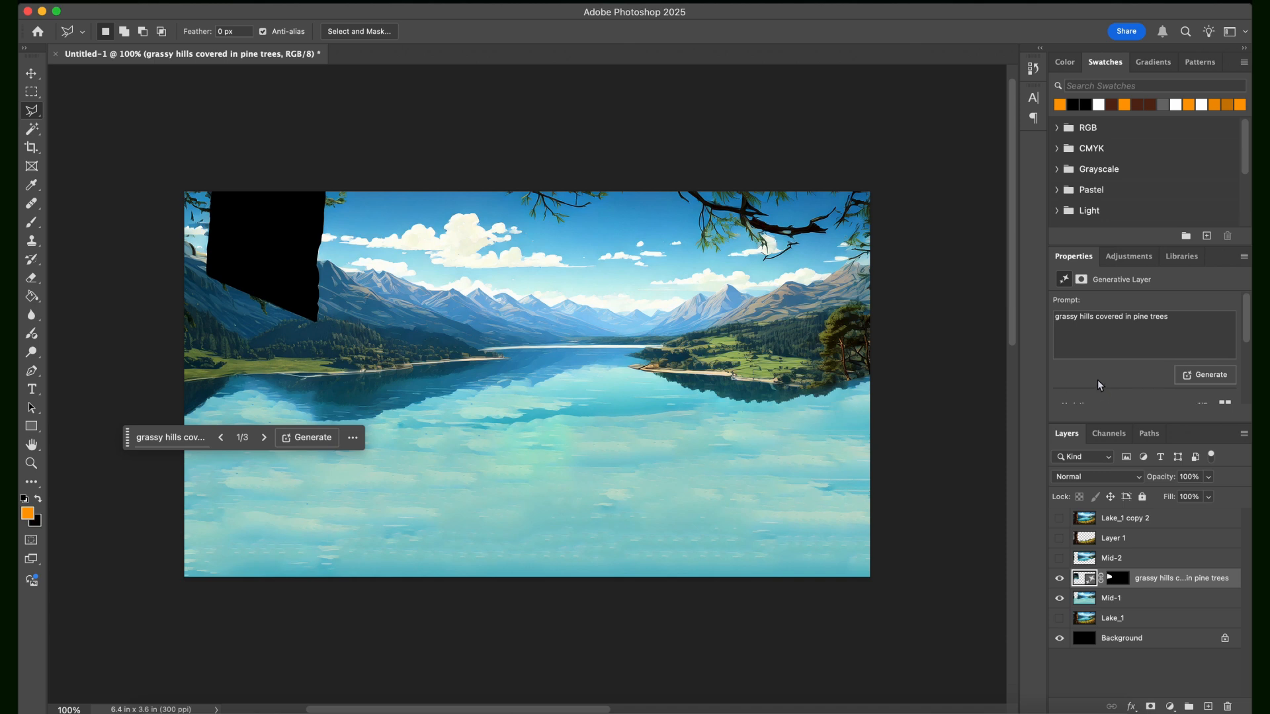
- Compare the three generated hill variations on the canvas, ending on the first one
scroll(1101, 384, down, 3)
scroll(1113, 382, down, 1)
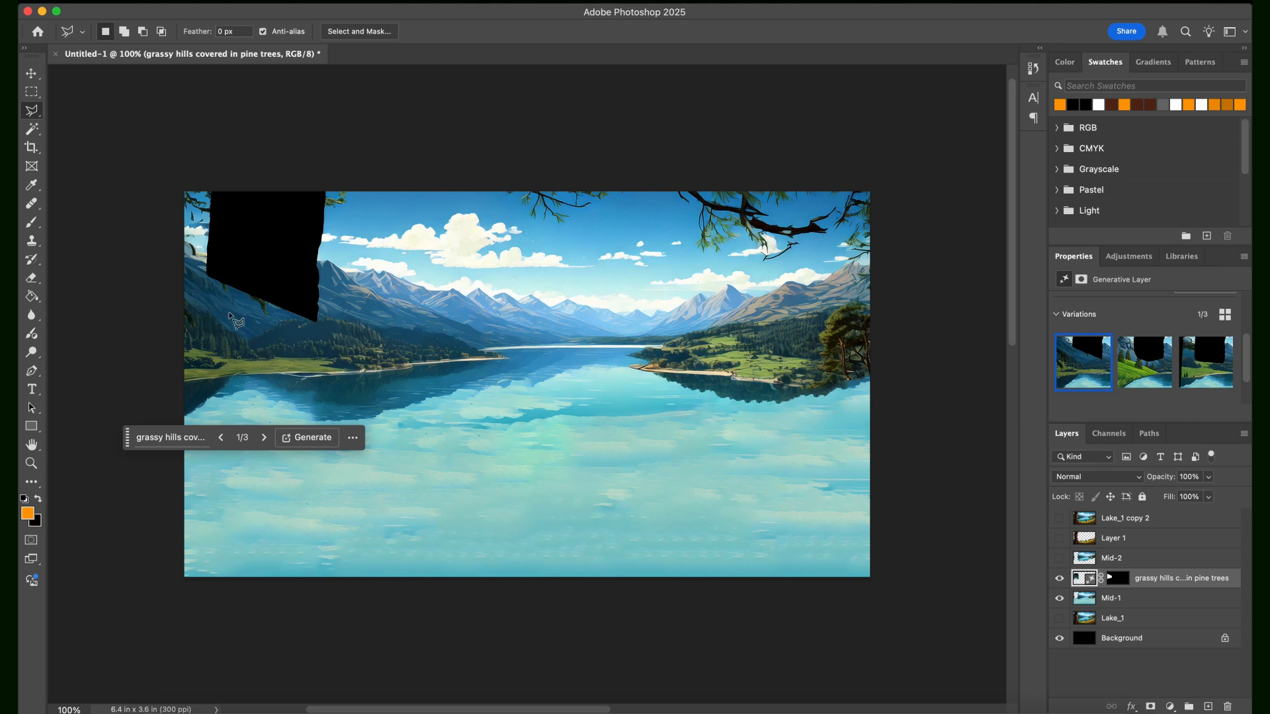
click(1148, 359)
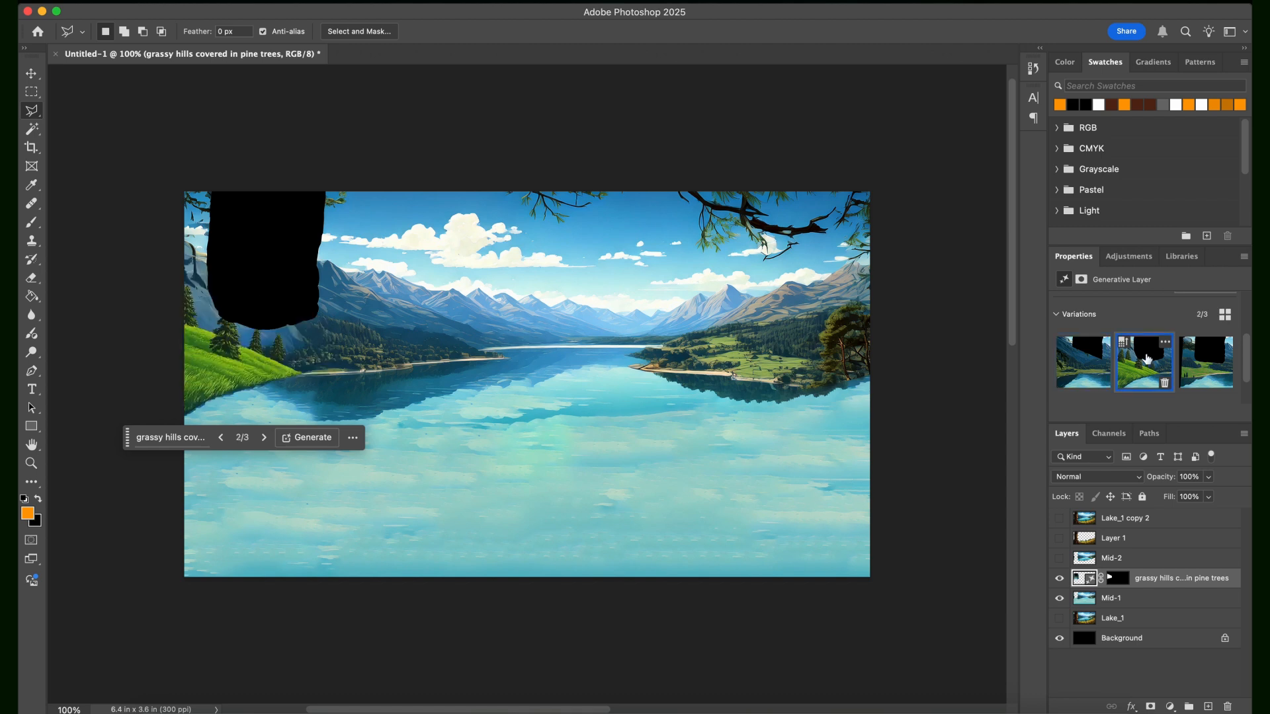
click(1202, 361)
click(1146, 360)
click(1083, 361)
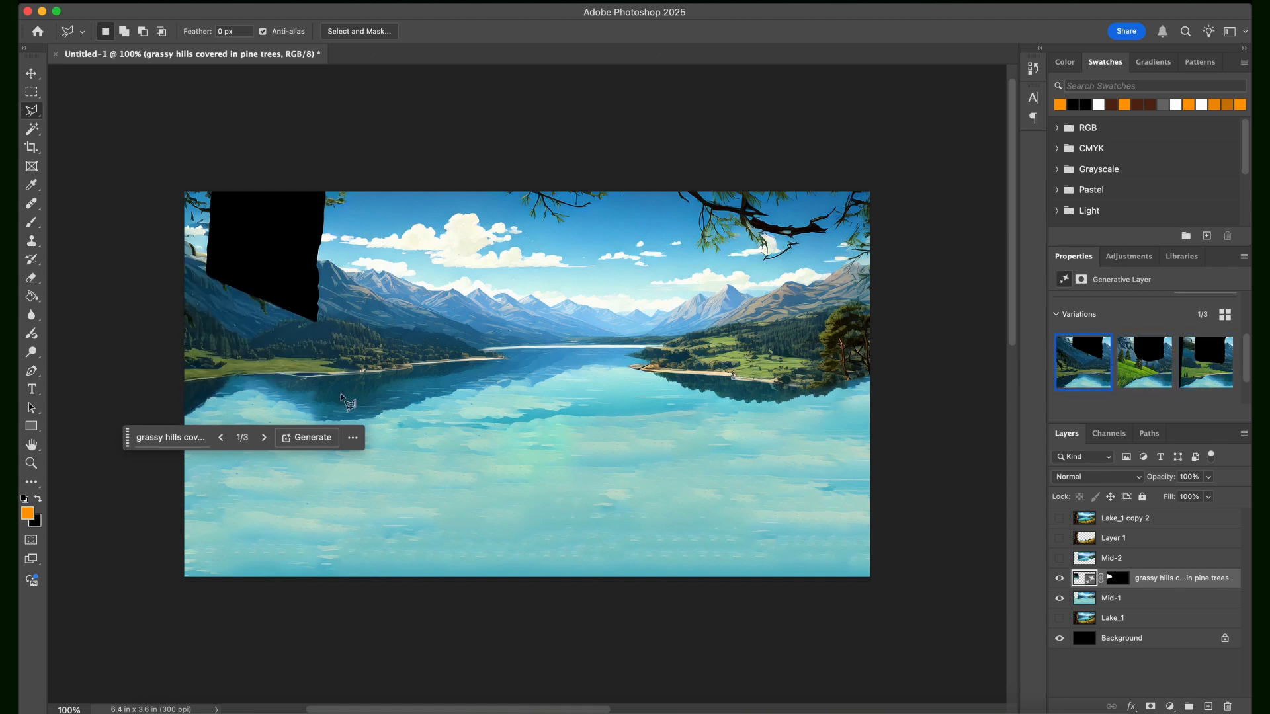
- Generate another set of hill variations, compare them, and choose the fourth variation with the dark forested slopes
click(296, 440)
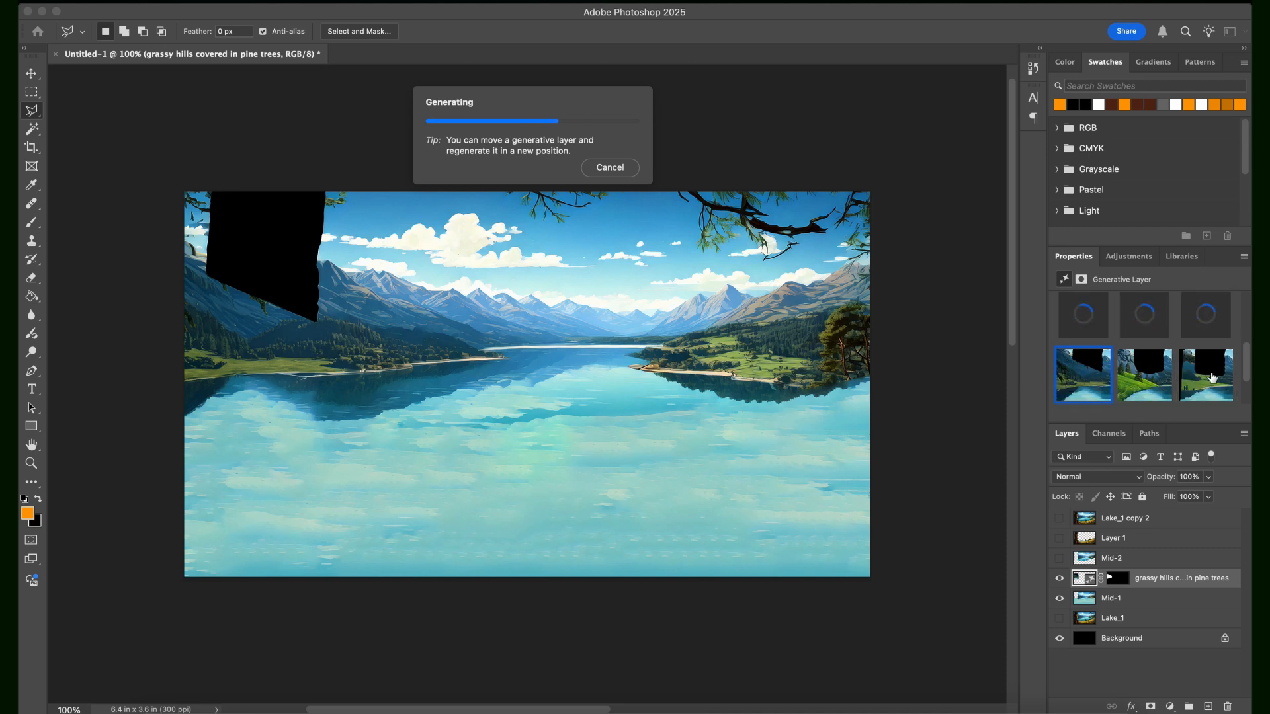
scroll(1165, 381, up, 2)
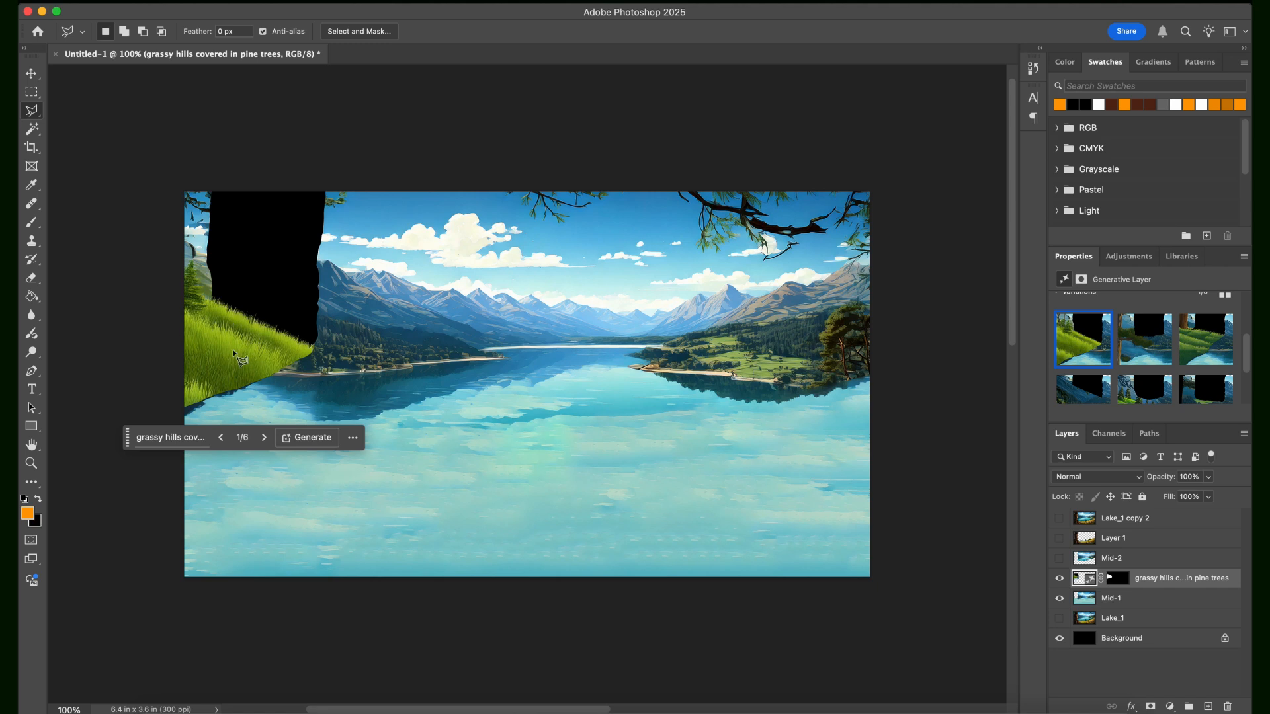
click(1158, 350)
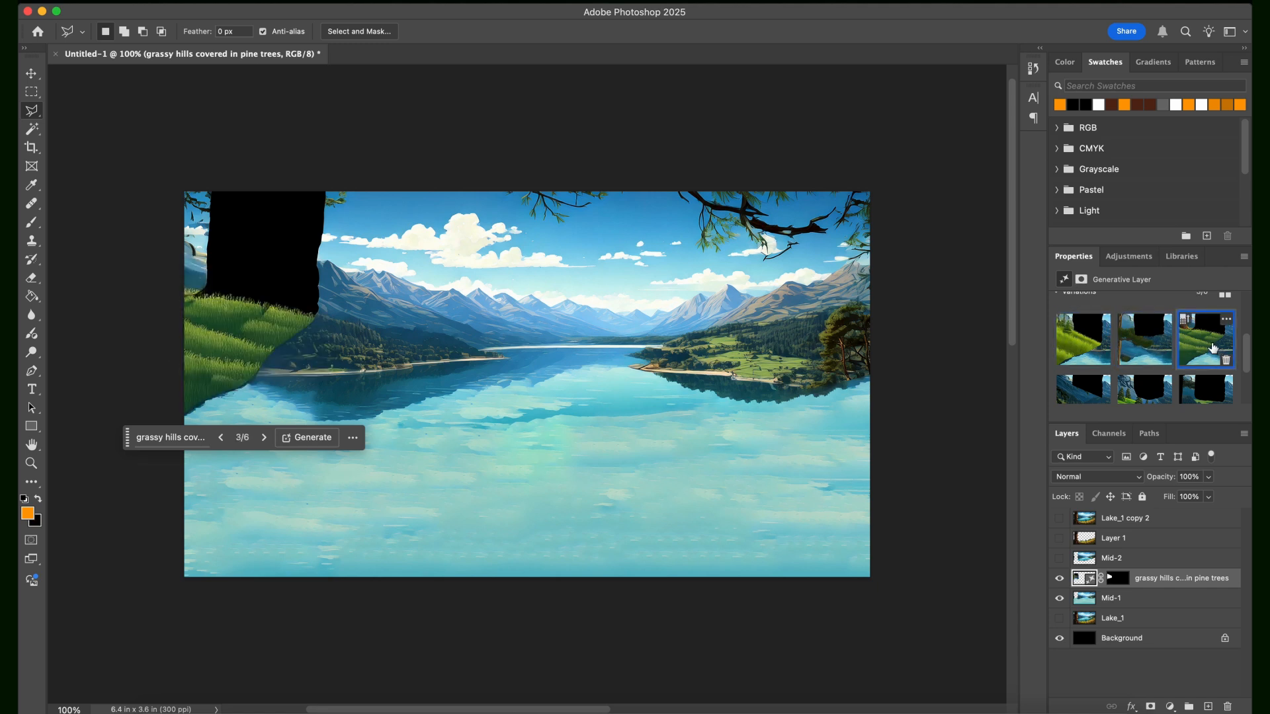
click(1100, 347)
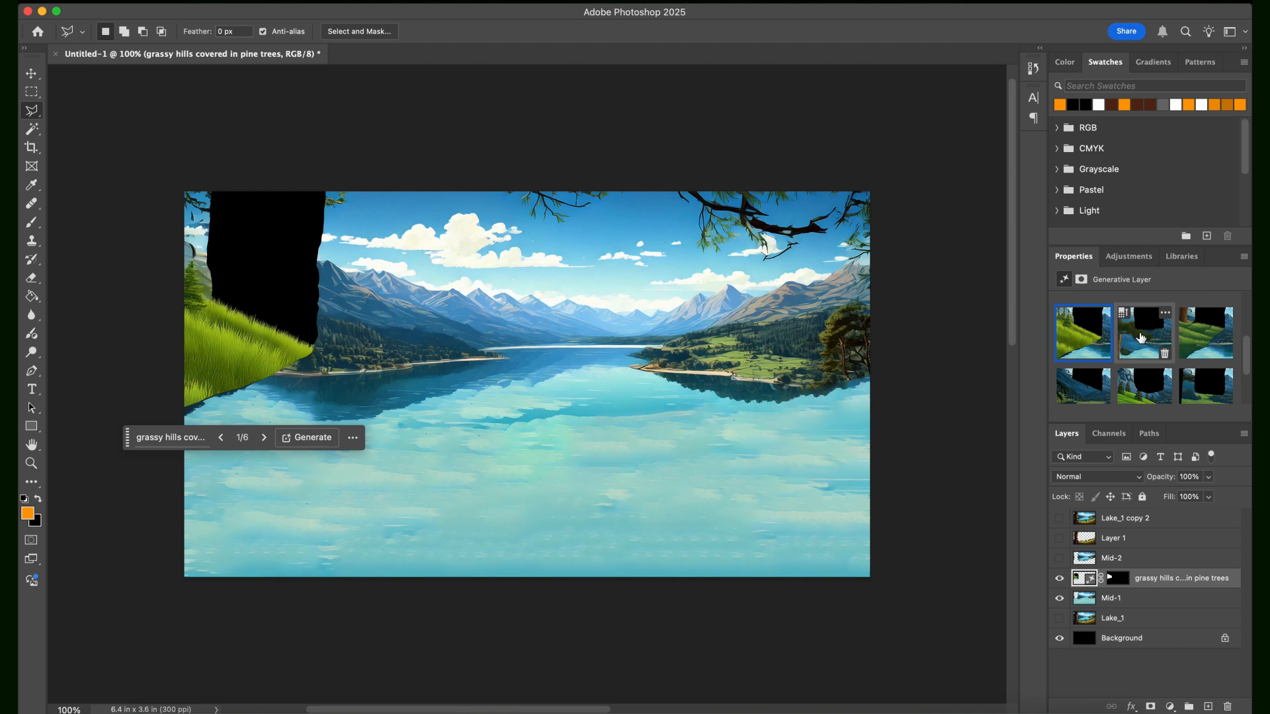
click(1082, 395)
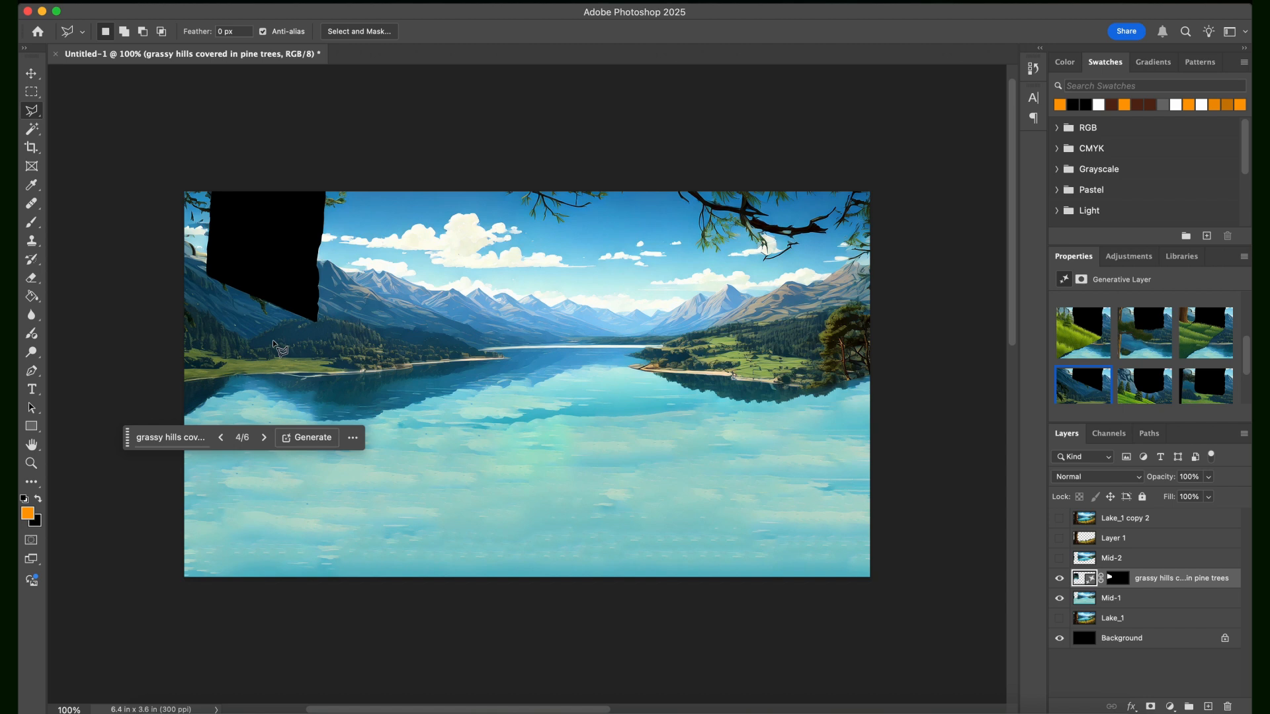
- Delete the hidden Mid-2 layer
click(32, 74)
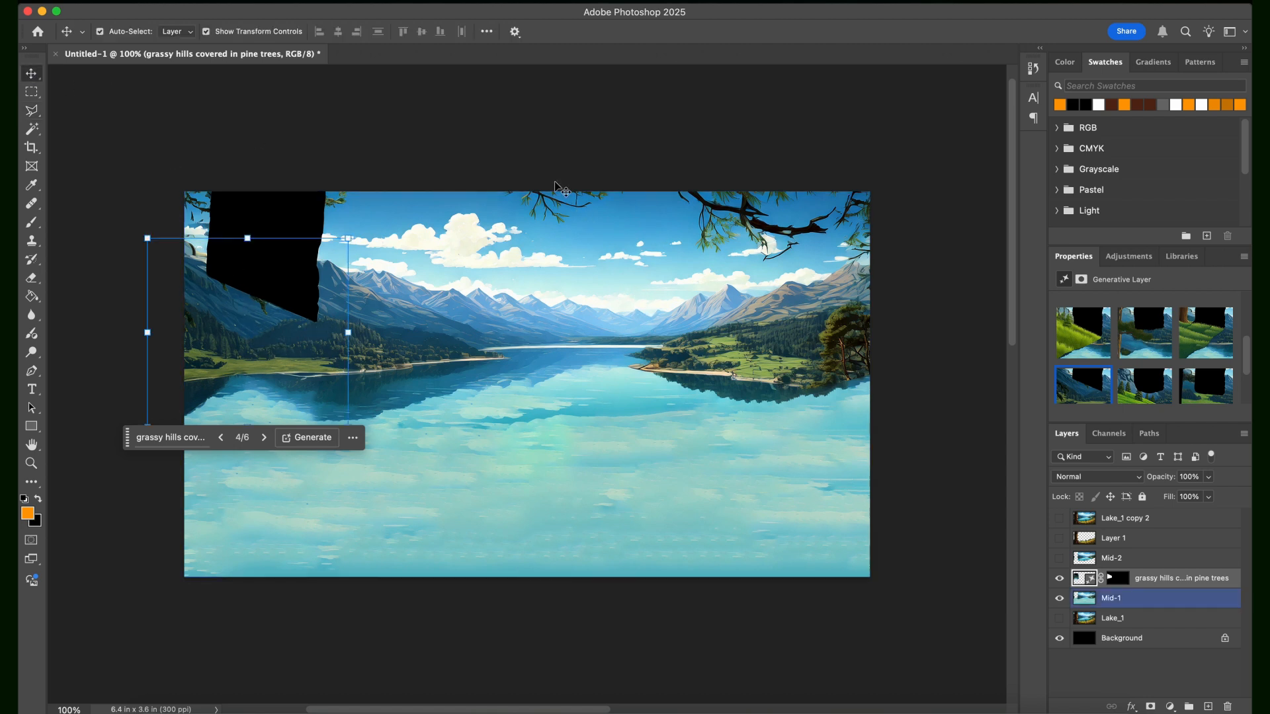
click(1120, 600)
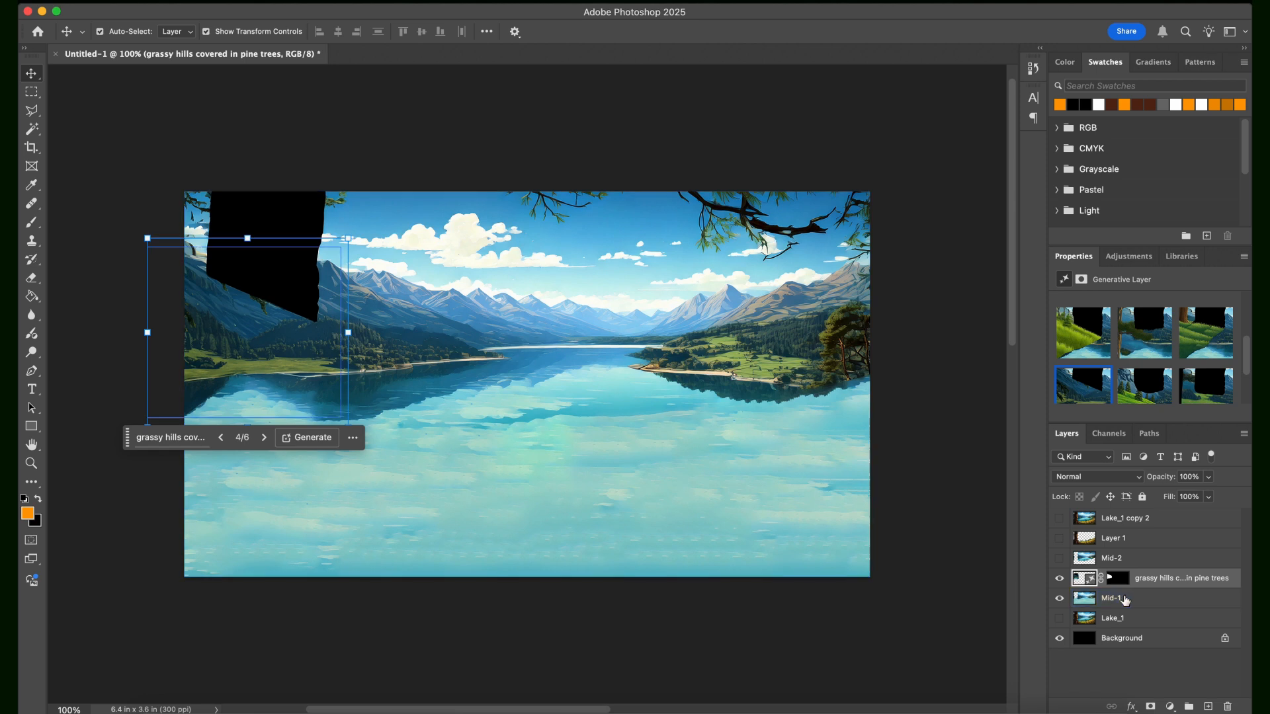
click(1128, 561)
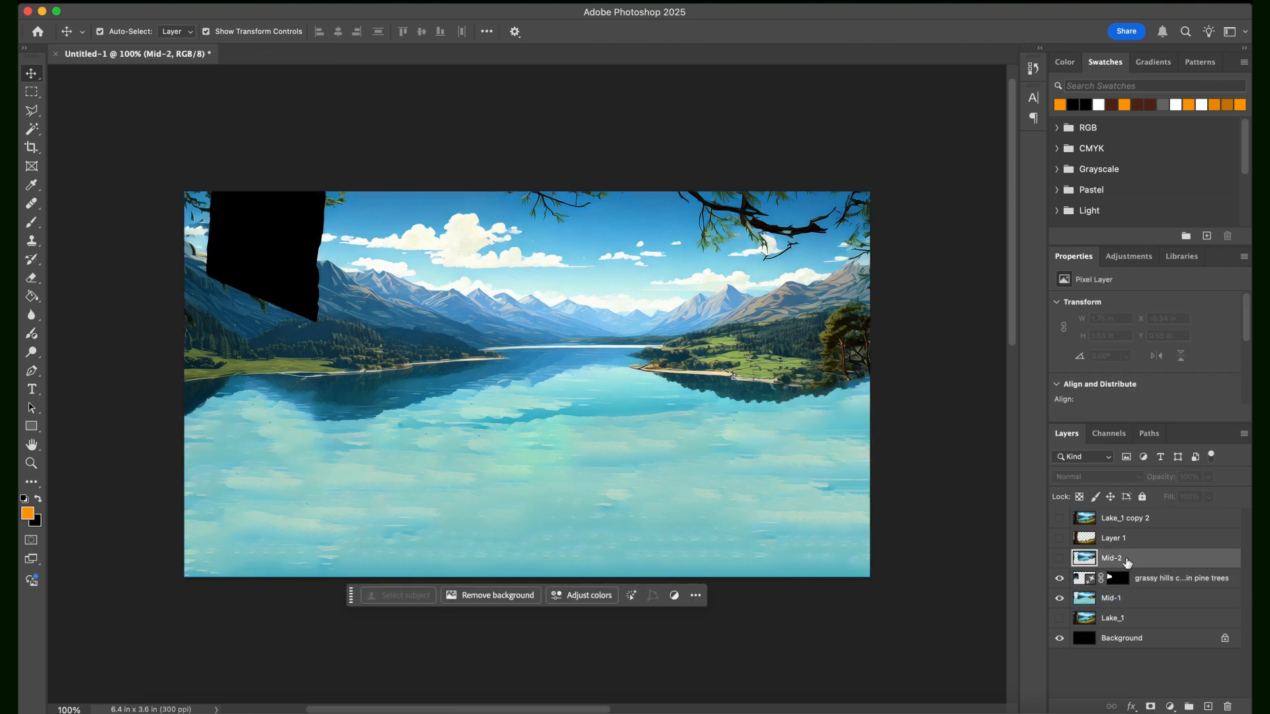
right_click(1123, 563)
click(1027, 429)
click(704, 253)
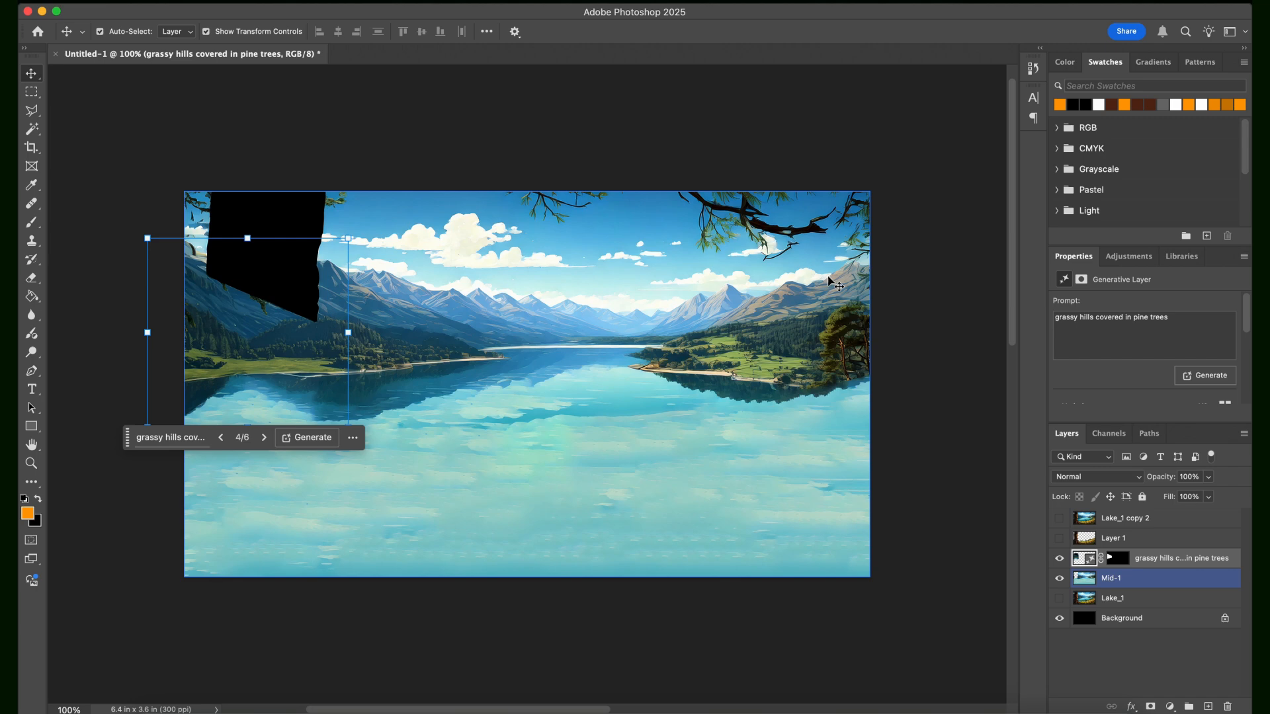
- Duplicate the Mid-1 layer as "Mid-1 copy" and hide the original Mid-1
right_click(1124, 581)
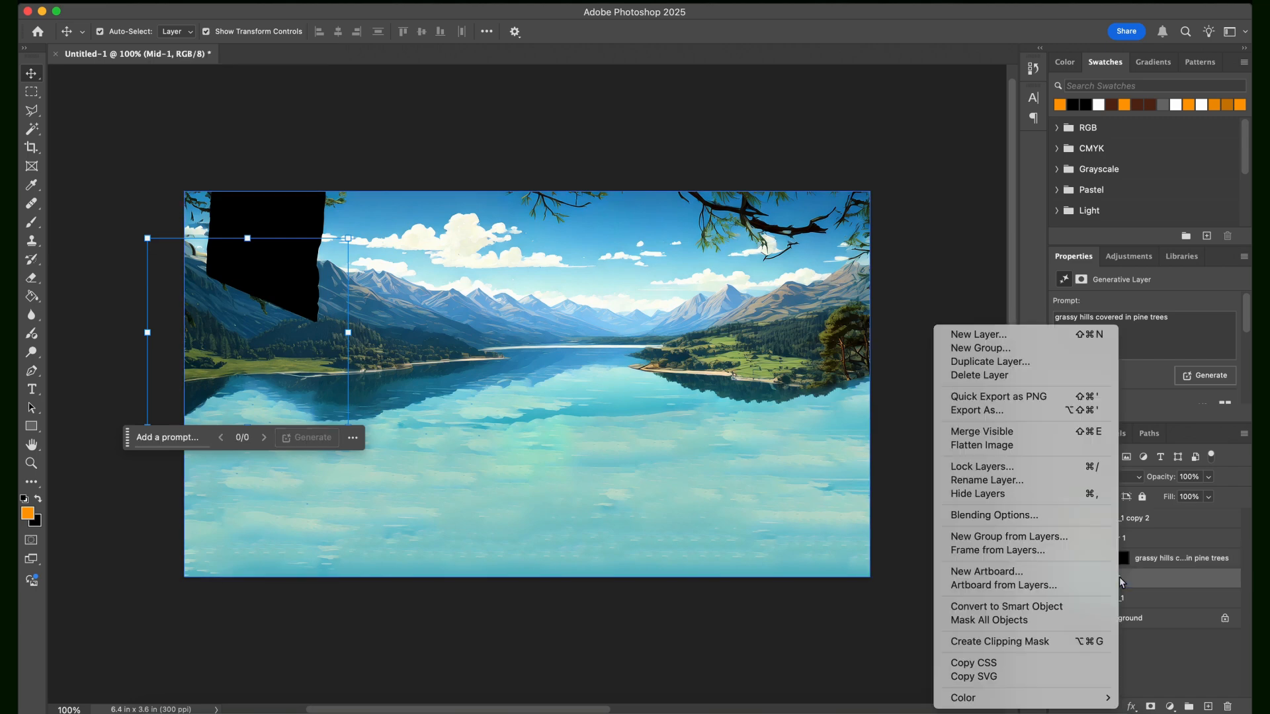
click(1010, 370)
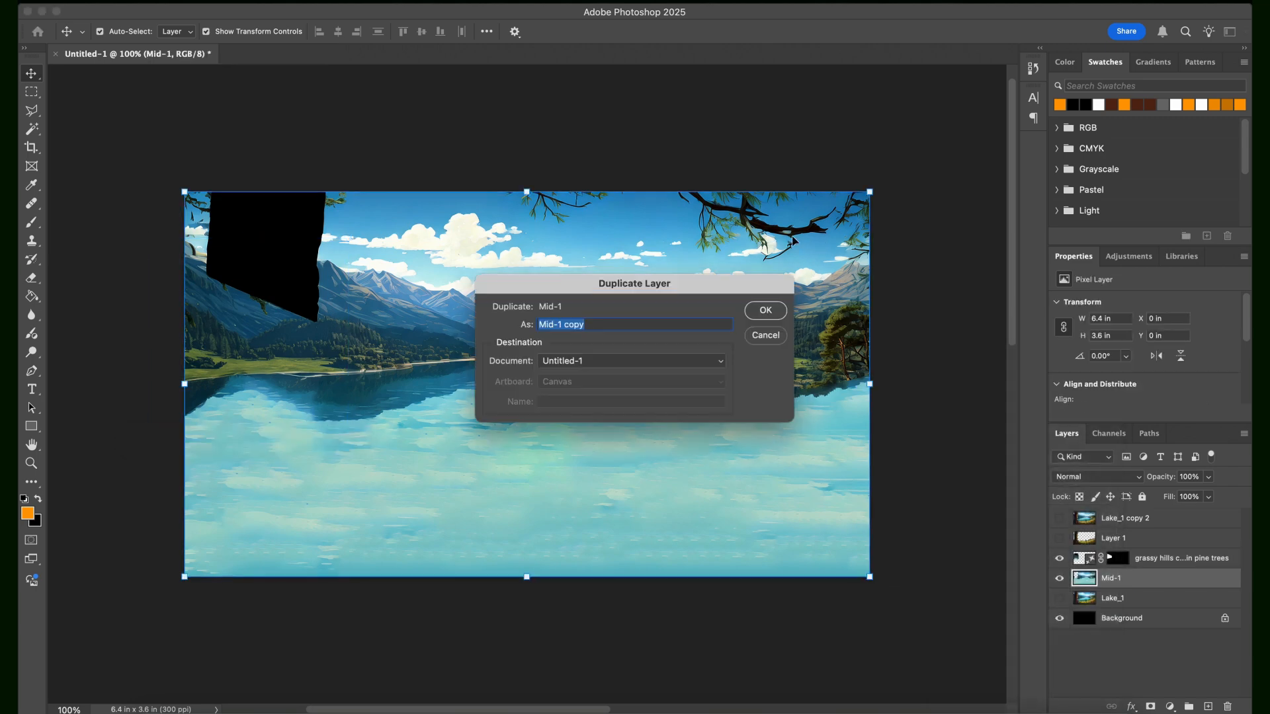
click(765, 311)
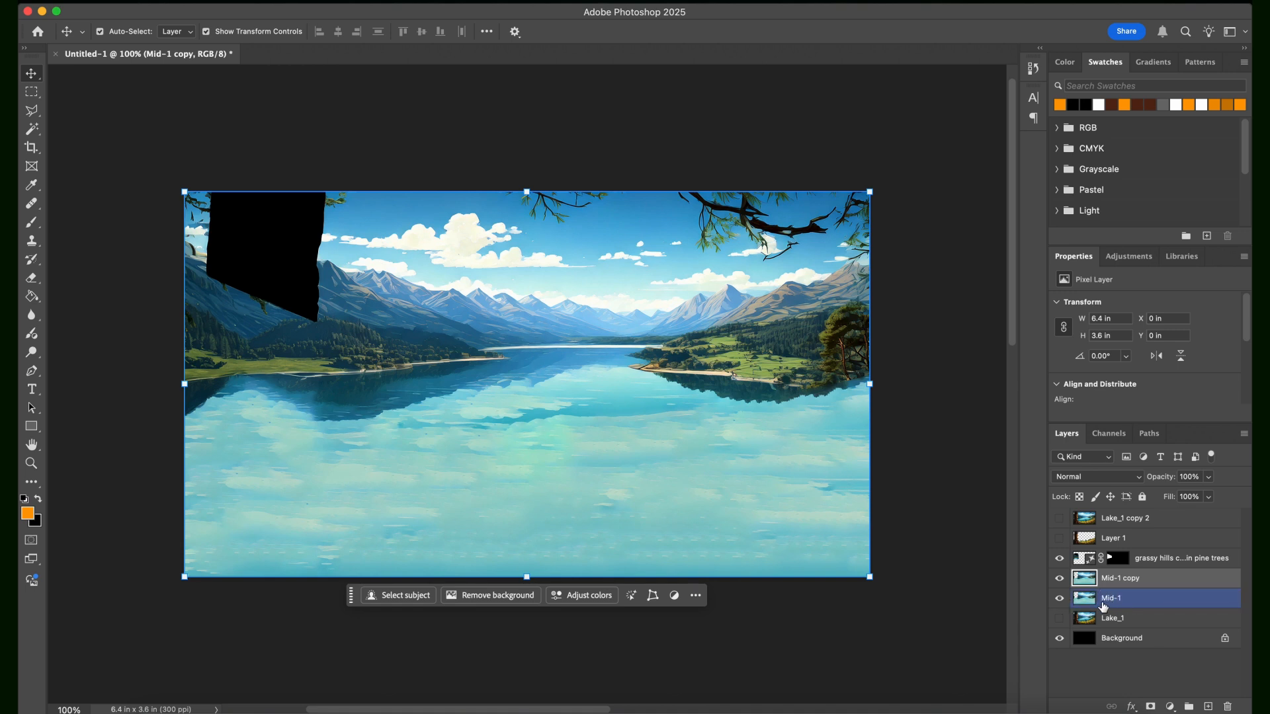
click(1058, 600)
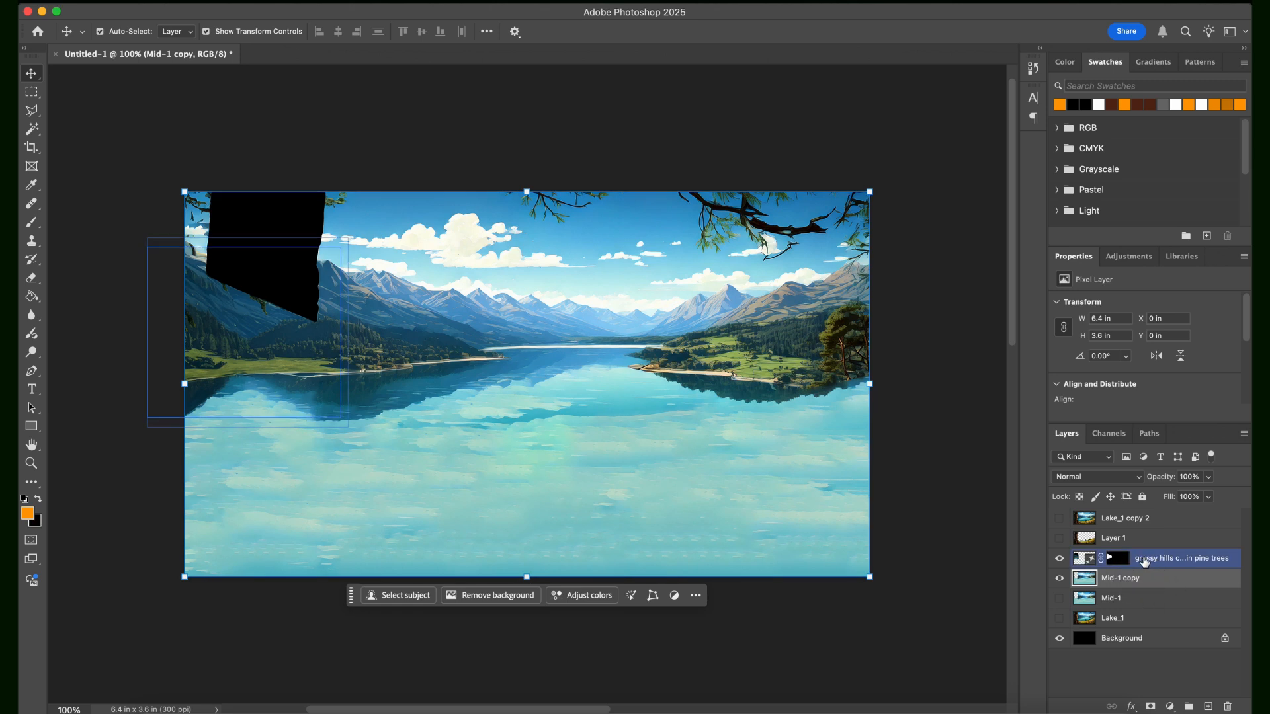
- Merge the generated grassy hills layer with Mid-1 copy and check the merged layer by toggling its visibility, leaving it shown
click(1145, 561)
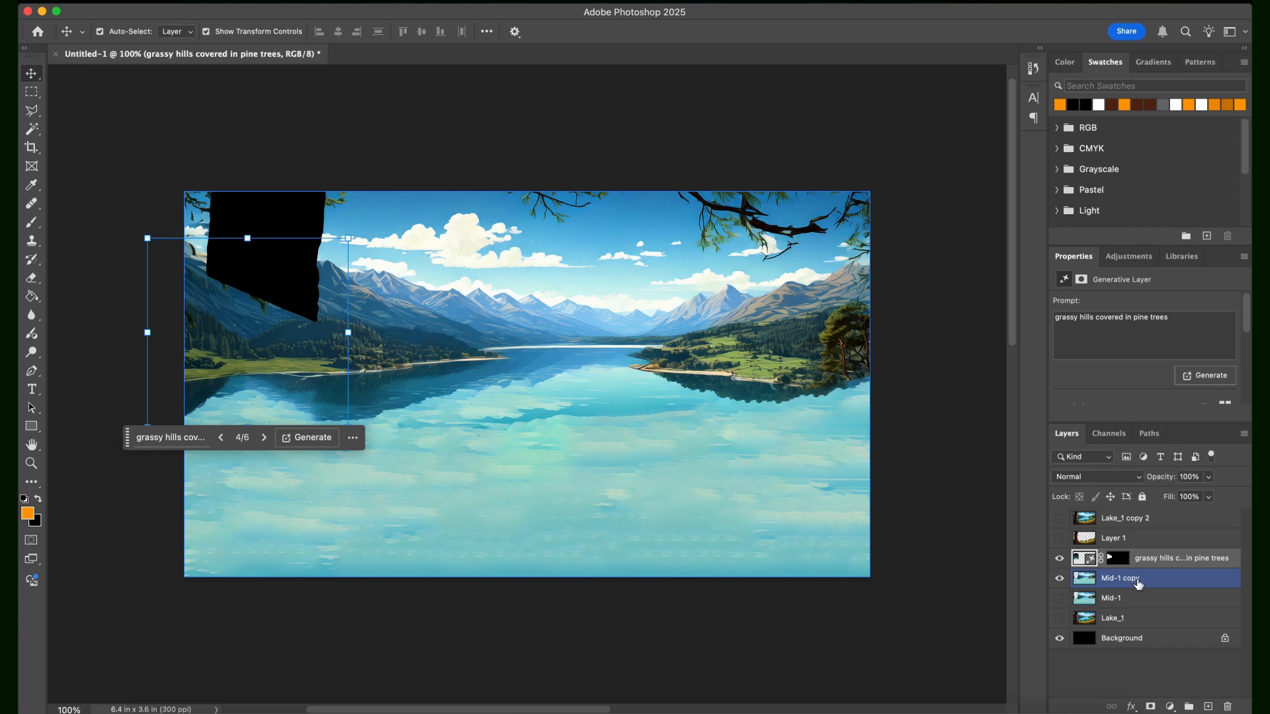
shift+click(1138, 580)
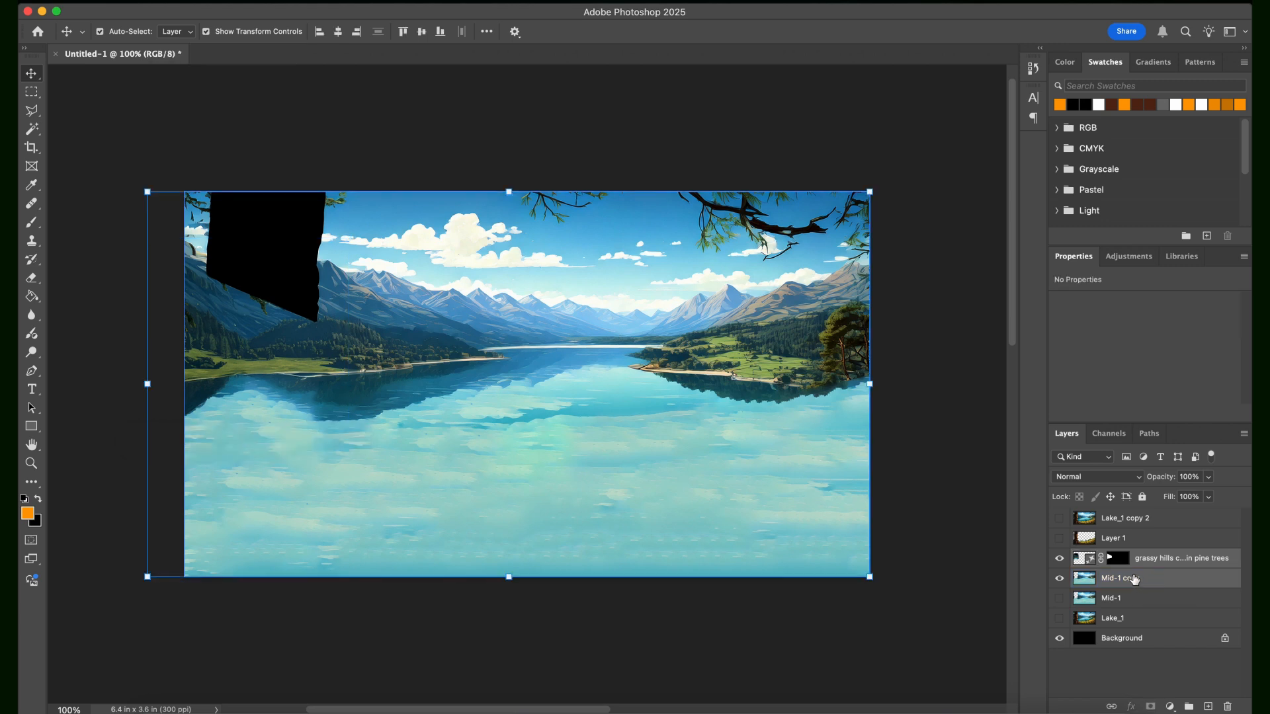
right_click(1140, 579)
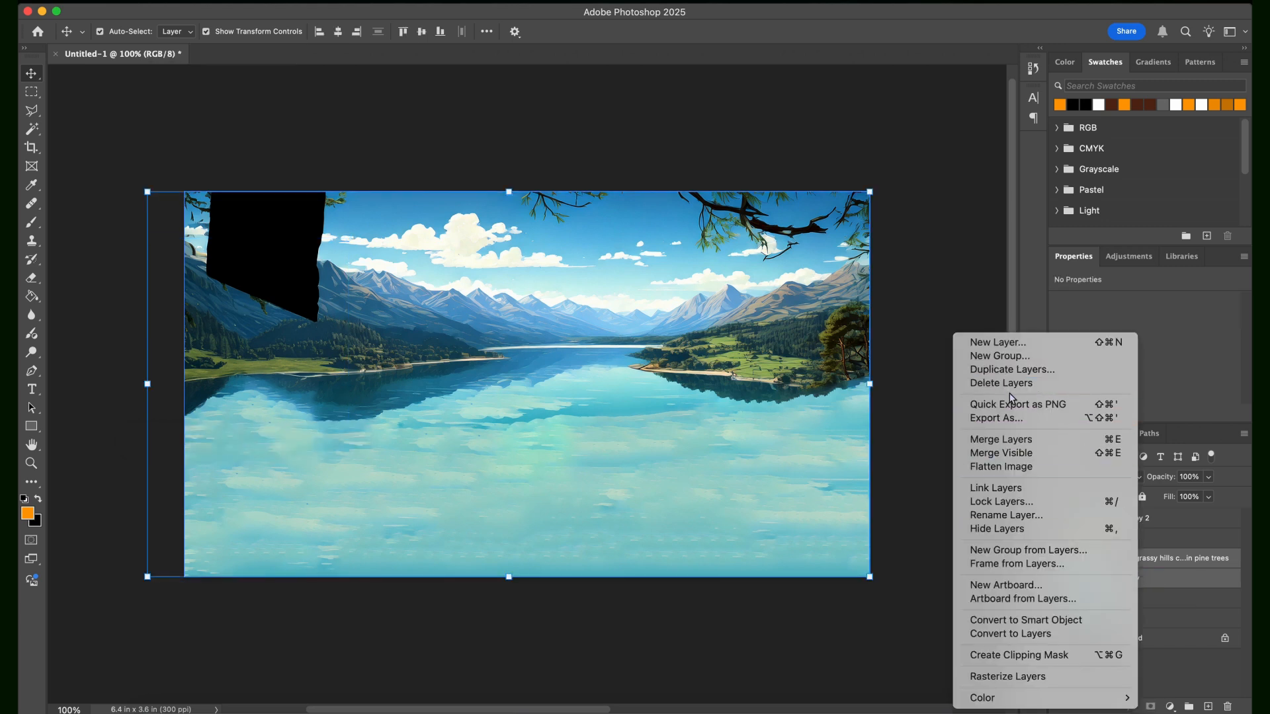
click(1017, 441)
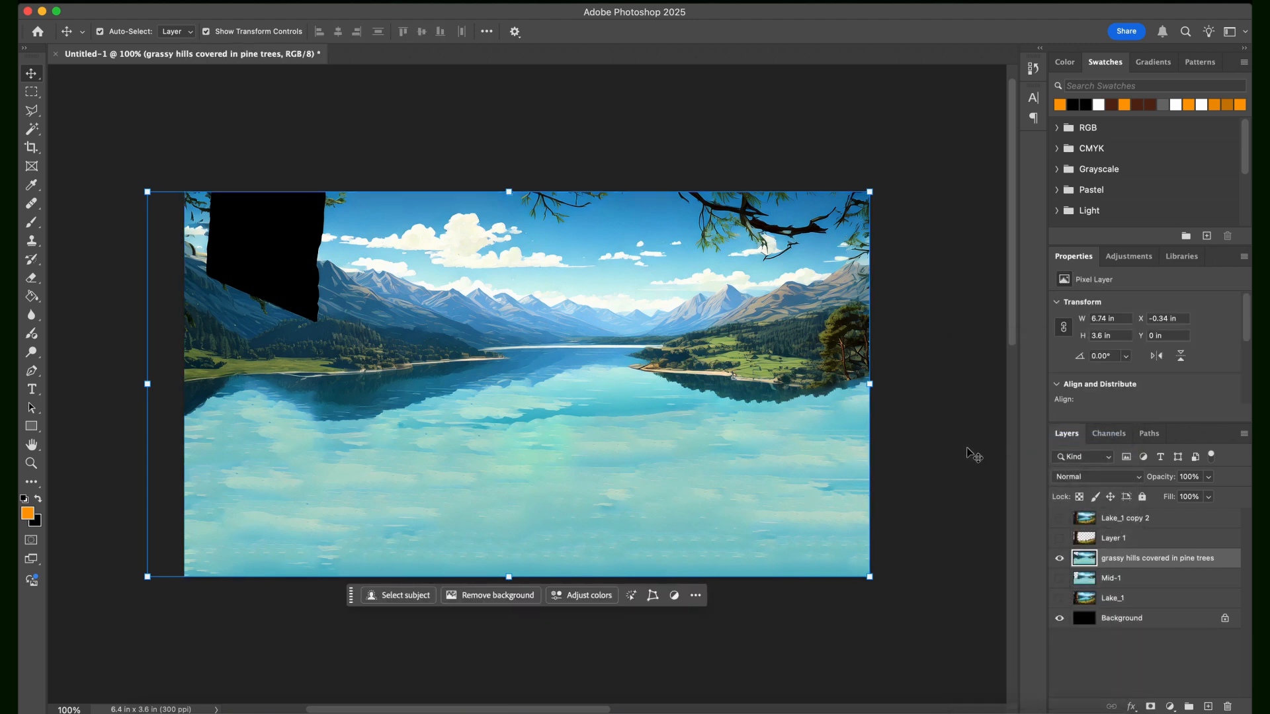
click(1060, 560)
click(1060, 560)
click(1059, 559)
- Clone forested slope texture along the lower edge of the black tree gap using a 55 px Clone Stamp brush
click(31, 241)
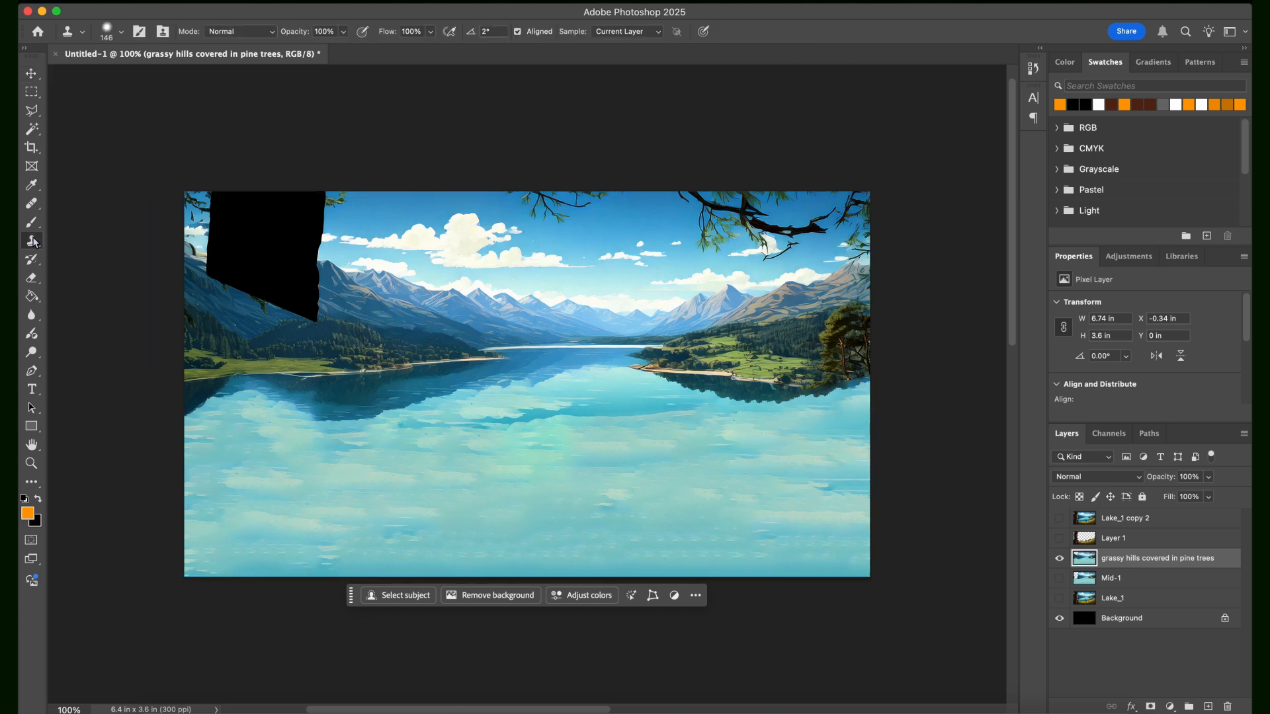
click(121, 31)
drag(154, 78, 123, 84)
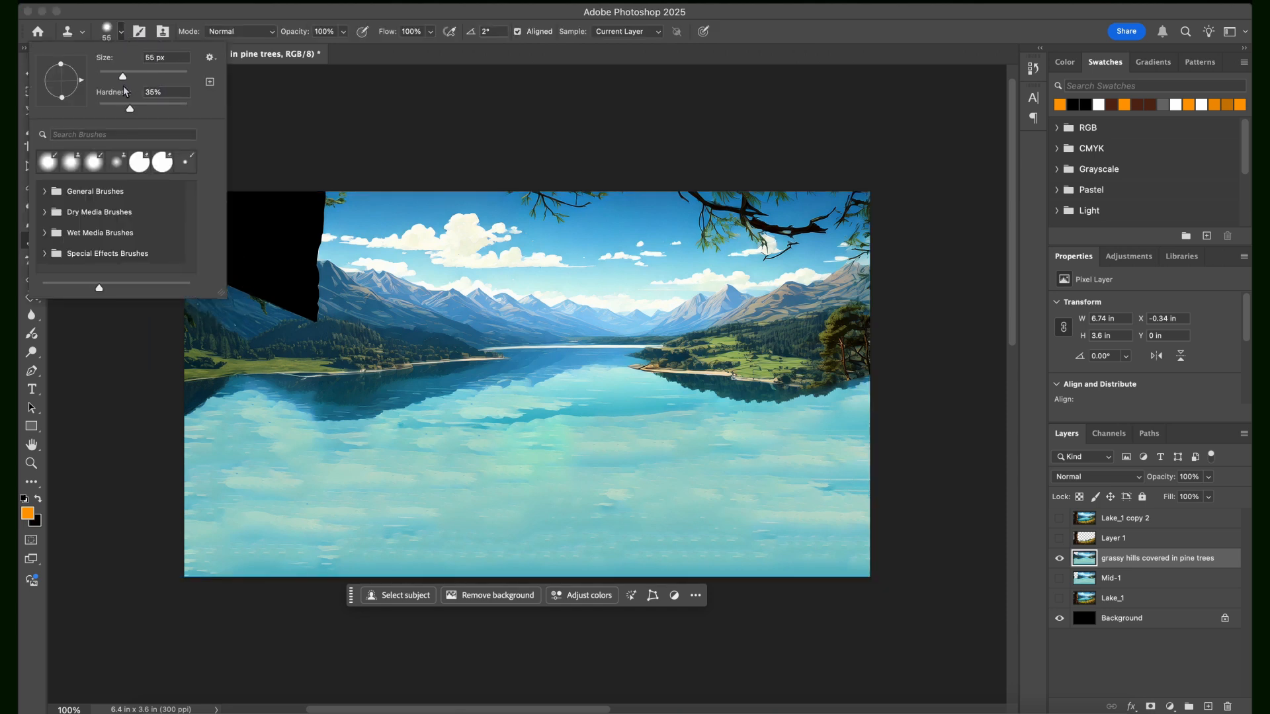
click(121, 31)
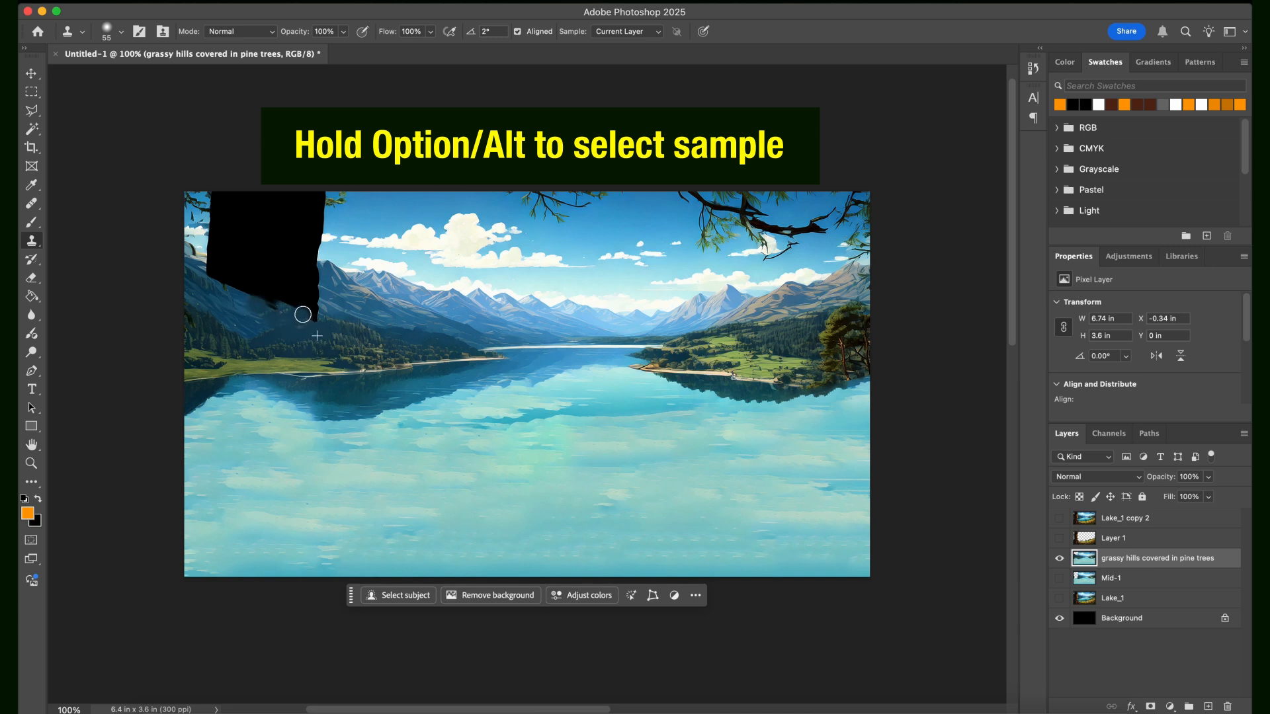
mouse_move(303, 314)
mouse_down()
mouse_move(243, 290)
mouse_move(315, 332)
mouse_move(310, 314)
mouse_move(289, 303)
mouse_move(308, 335)
mouse_move(204, 275)
mouse_up()
alt+click(319, 340)
alt+click(315, 332)
alt+click(308, 336)
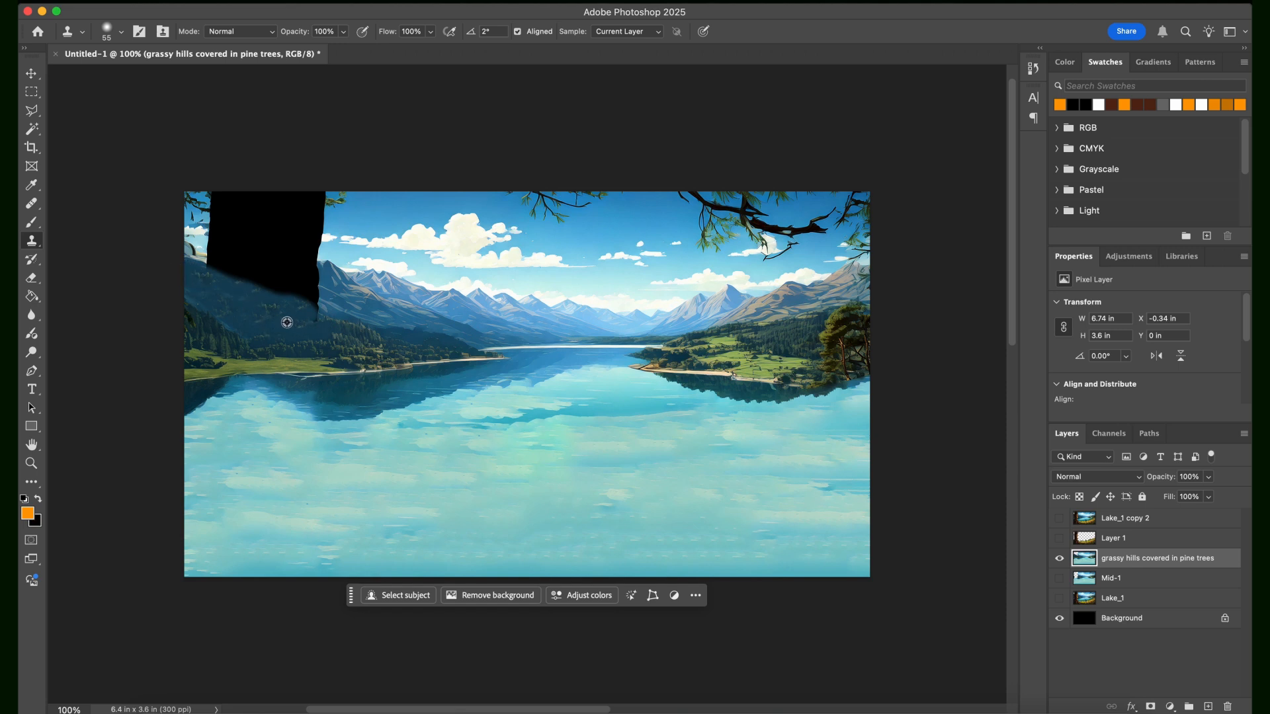
alt+click(195, 300)
drag(211, 274, 316, 324)
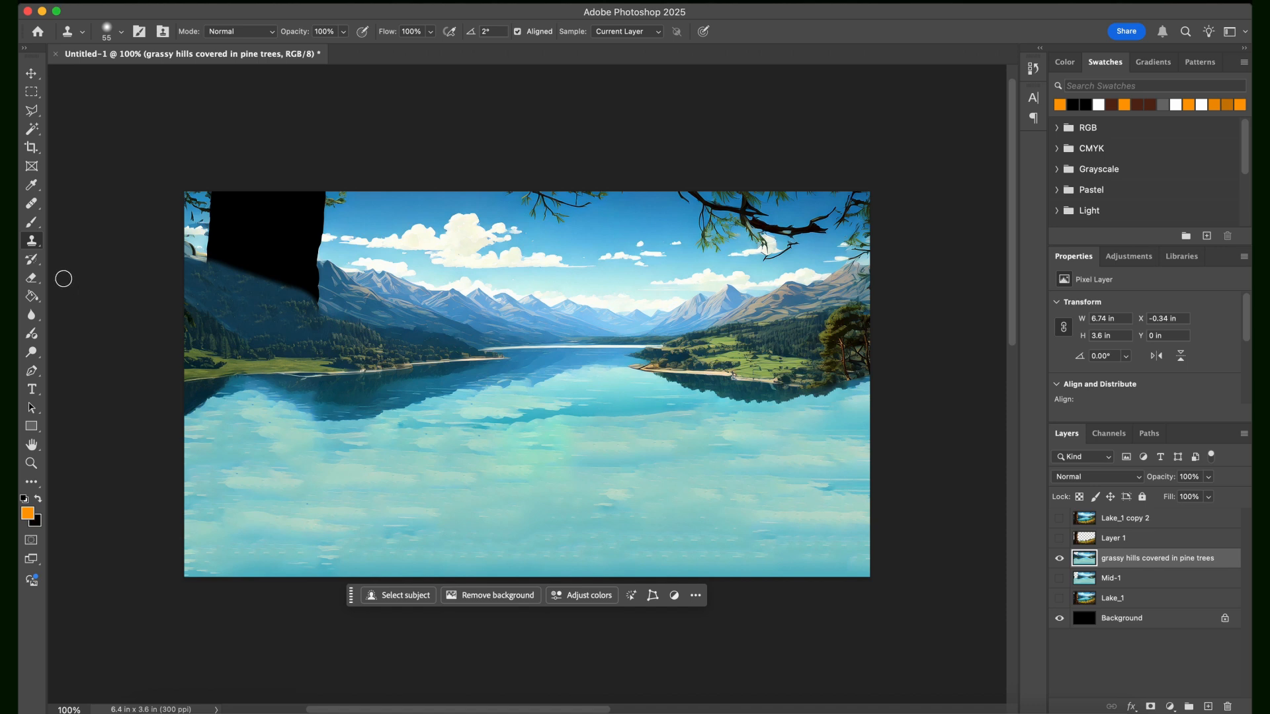
- Erase the blurry upper edge of the cloned slope with a 31 px Eraser for a crisp ridge line, undoing any stray stroke
click(32, 283)
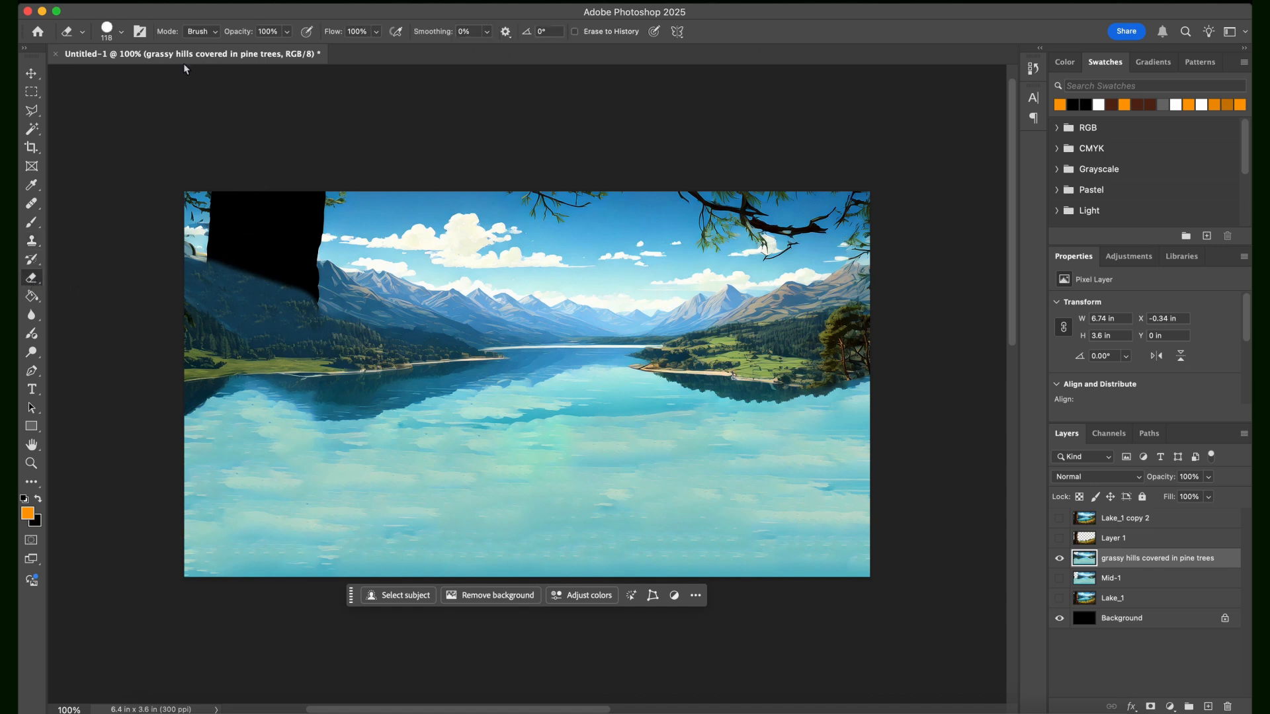
click(122, 32)
drag(111, 78, 113, 78)
click(121, 32)
key(super+z)
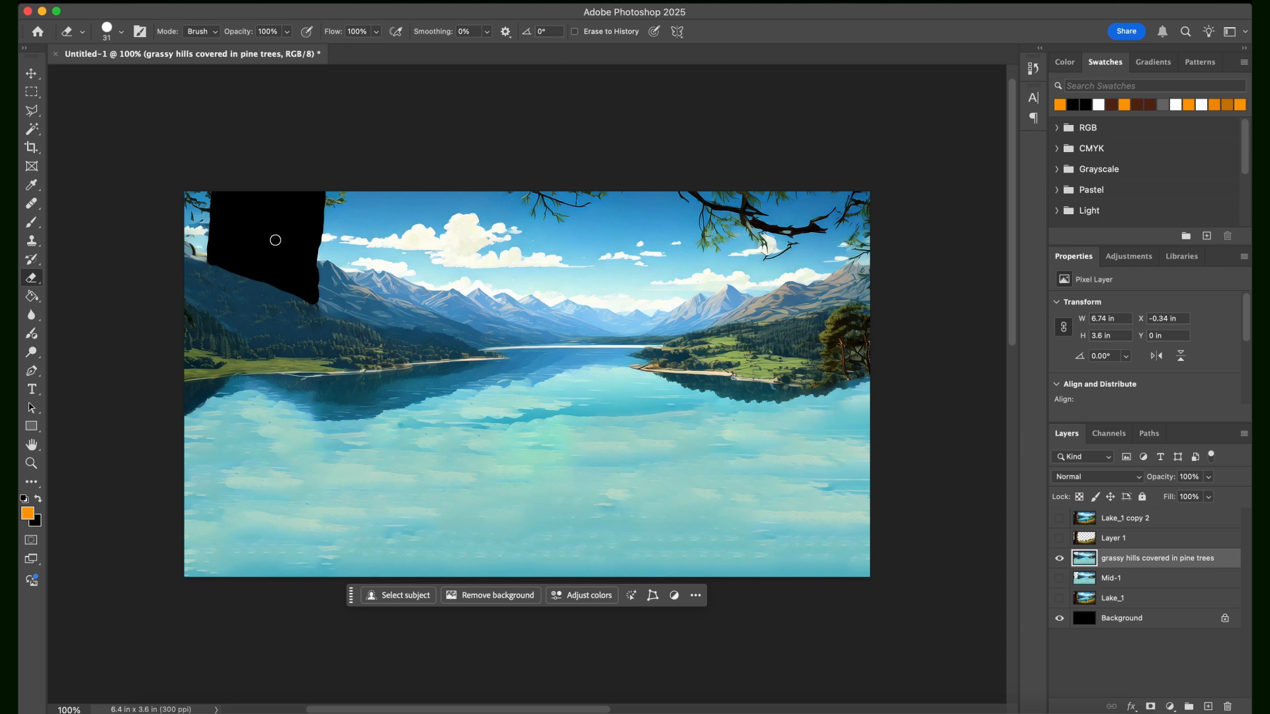
- Show the Layer 1 foreground over the lake scene and ready the Move tool with no layer selected
click(1061, 539)
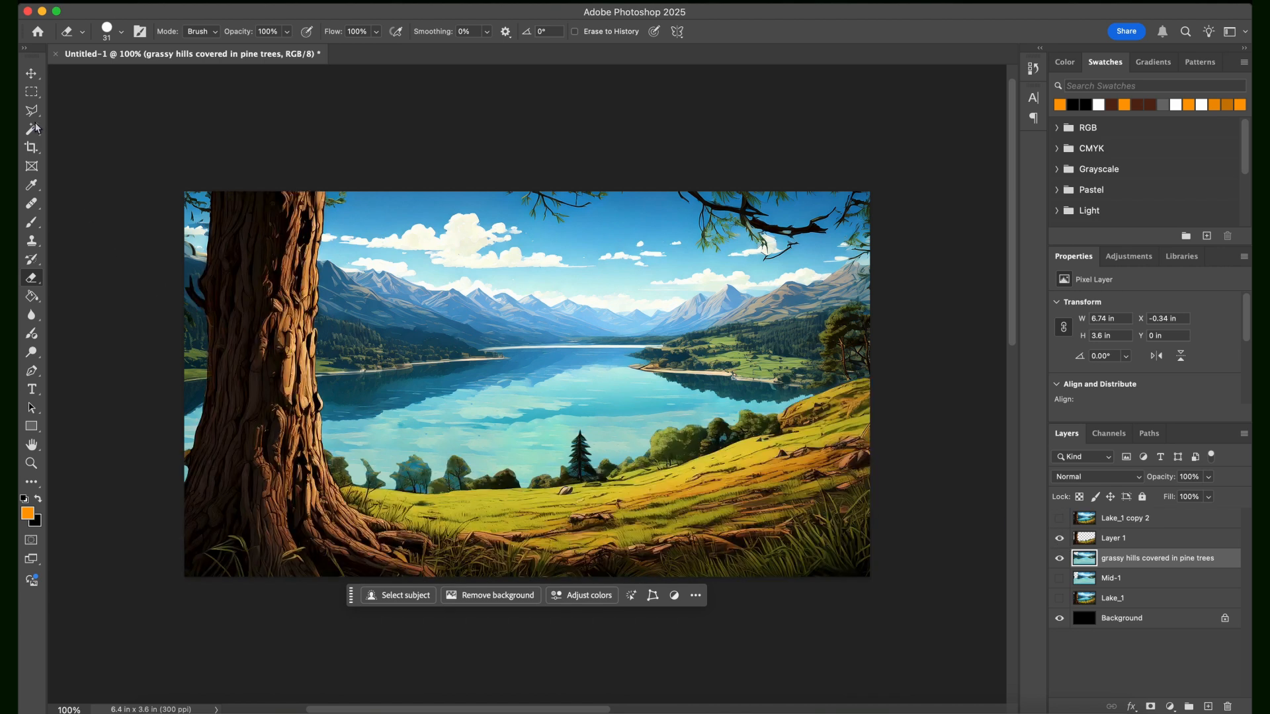
click(31, 74)
click(299, 496)
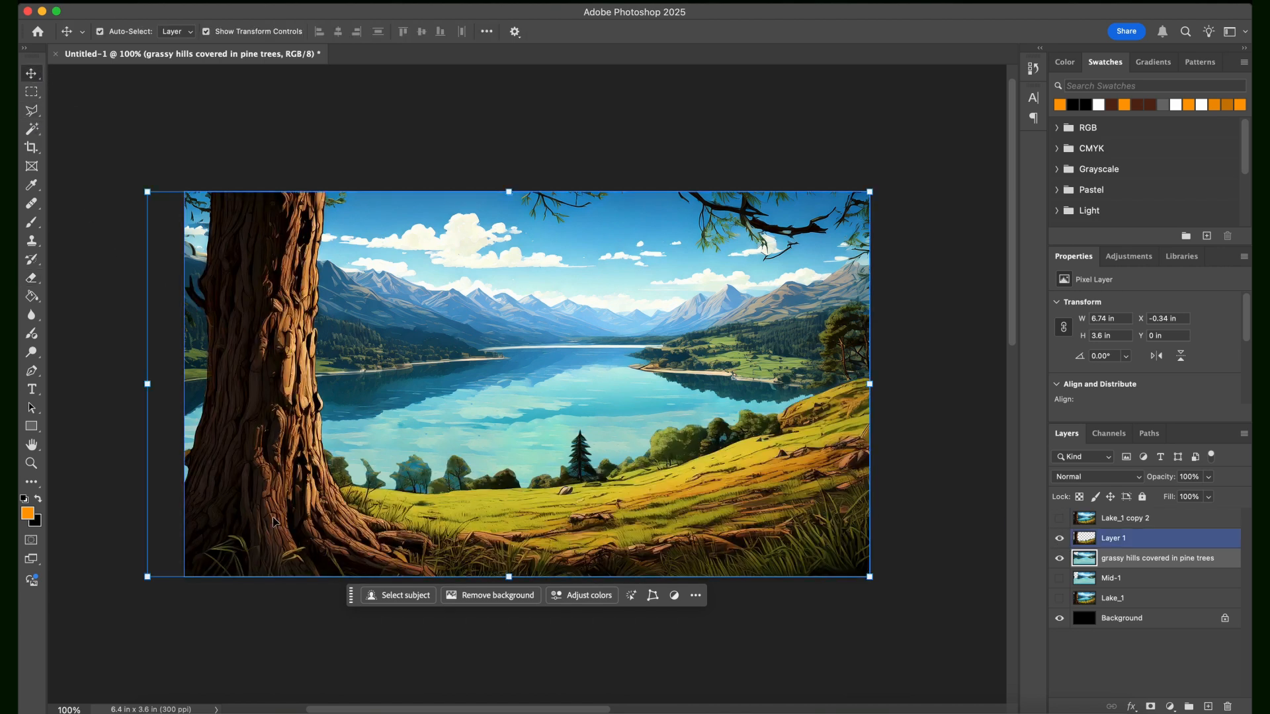
mouse_move(274, 522)
mouse_down()
mouse_move(292, 523)
mouse_move(280, 529)
mouse_up()
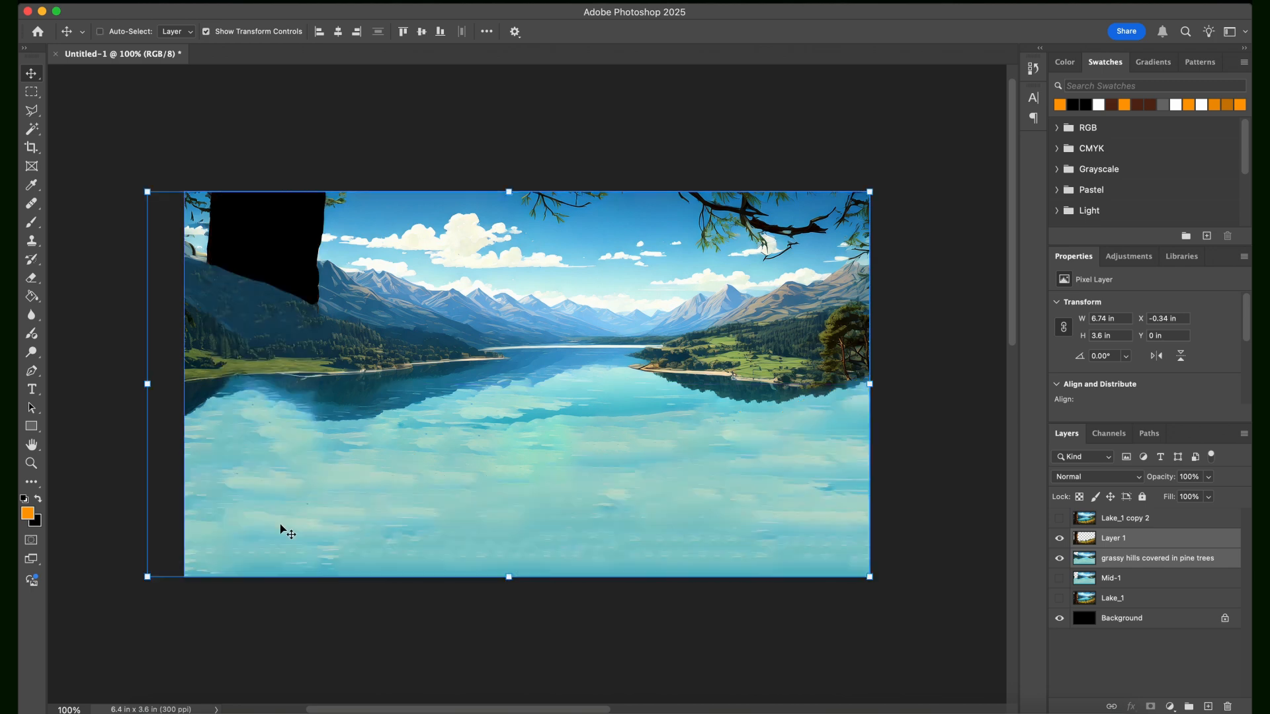
key(super+z)
click(1060, 538)
click(1091, 660)
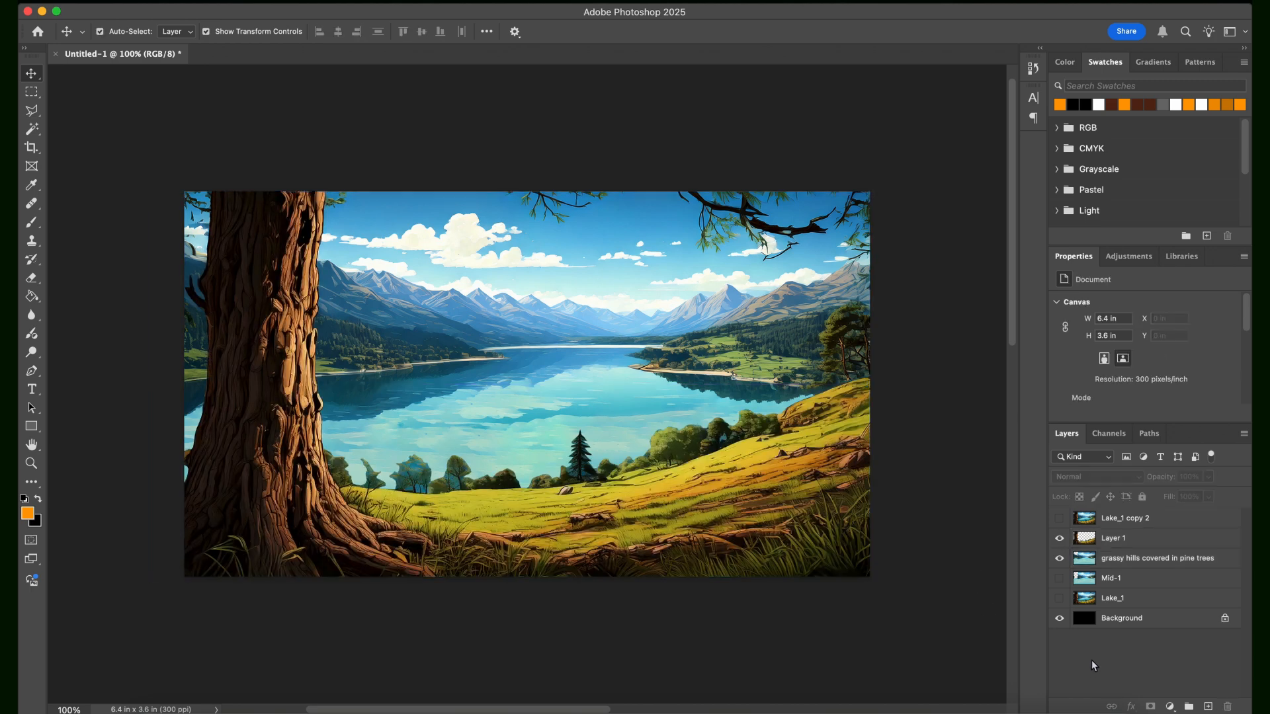
- Try shifting the foreground sideways over the lake scene, undo the moves and hide Layer 1
drag(273, 482, 243, 517)
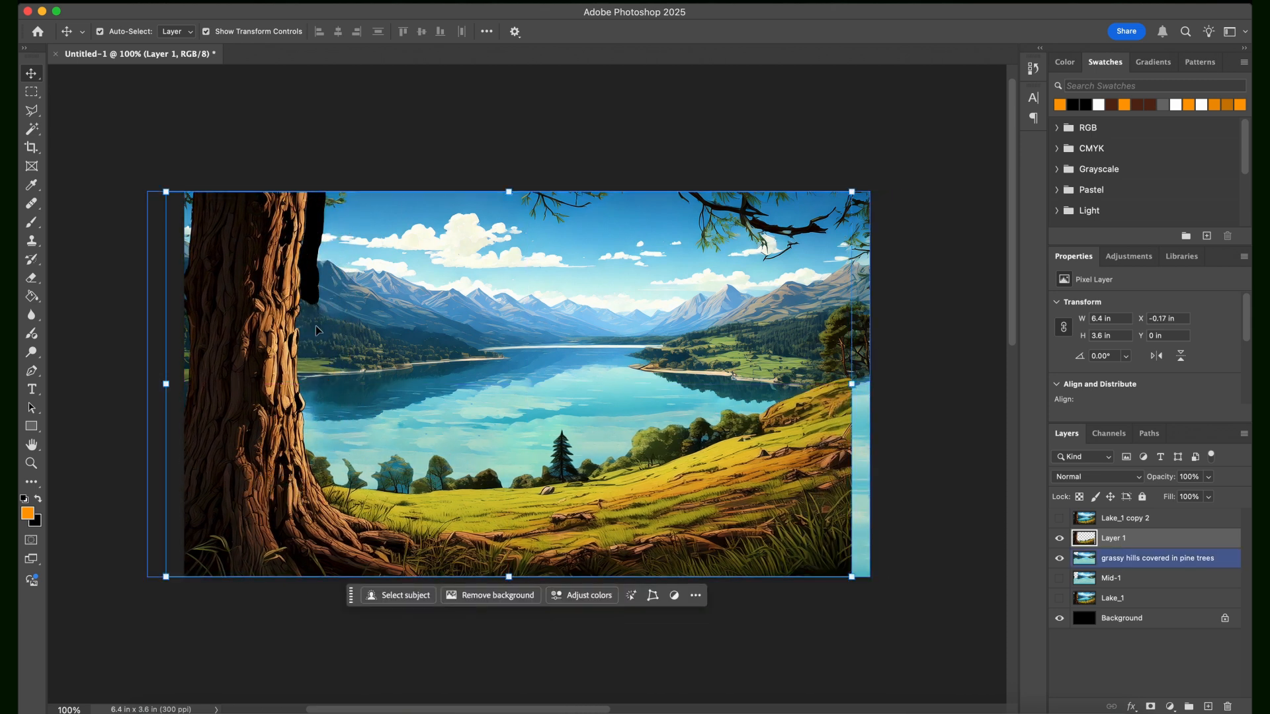
drag(317, 330, 301, 388)
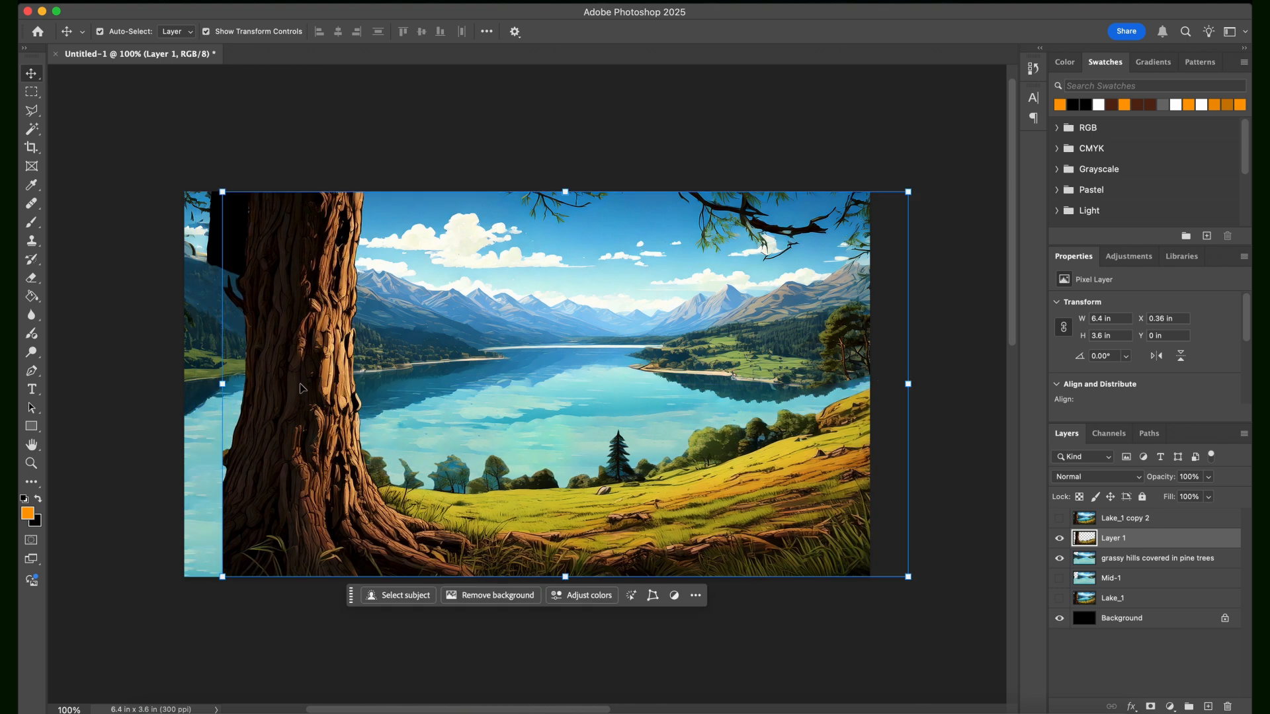
key(super+z)
key(super+z)
key(super+z)
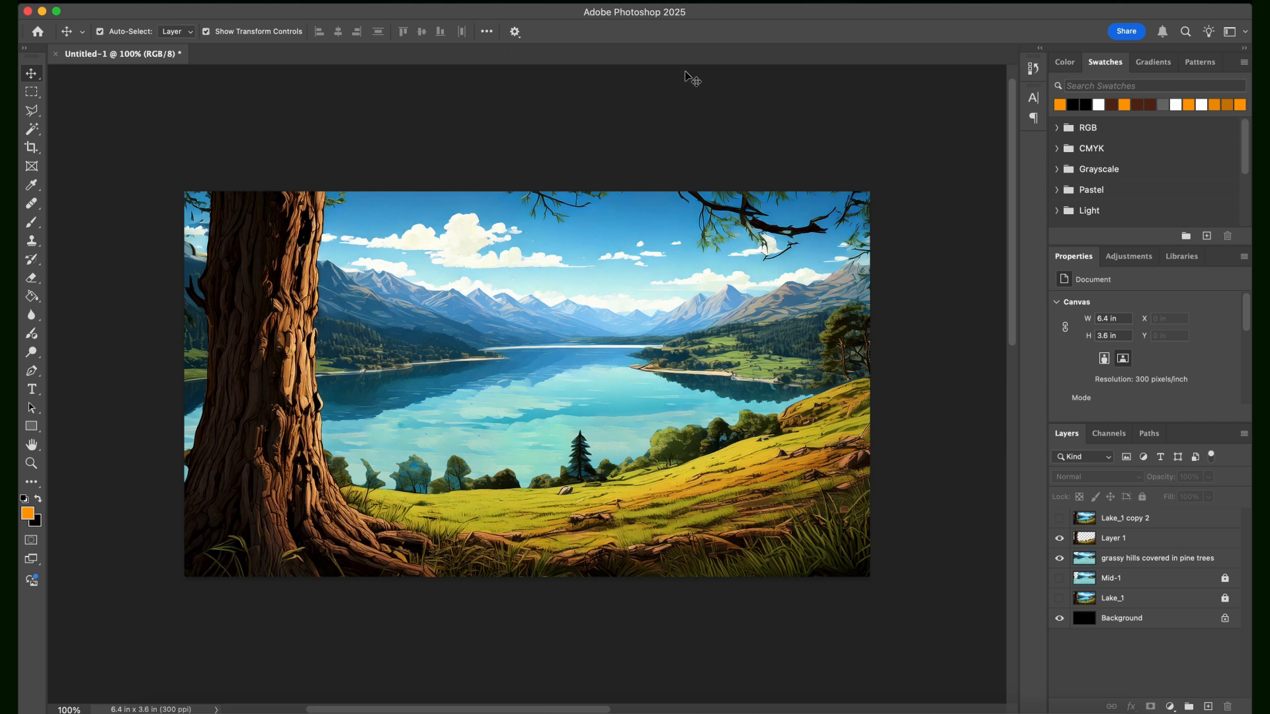
click(674, 517)
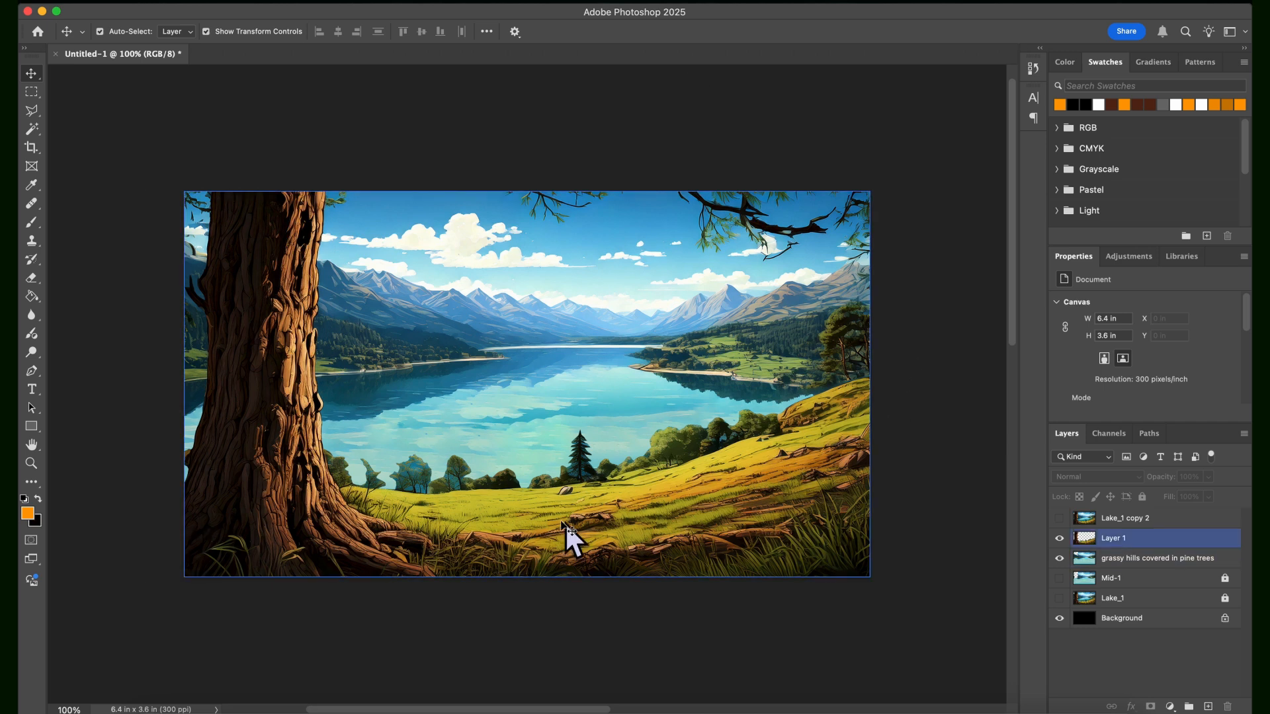
click(1060, 542)
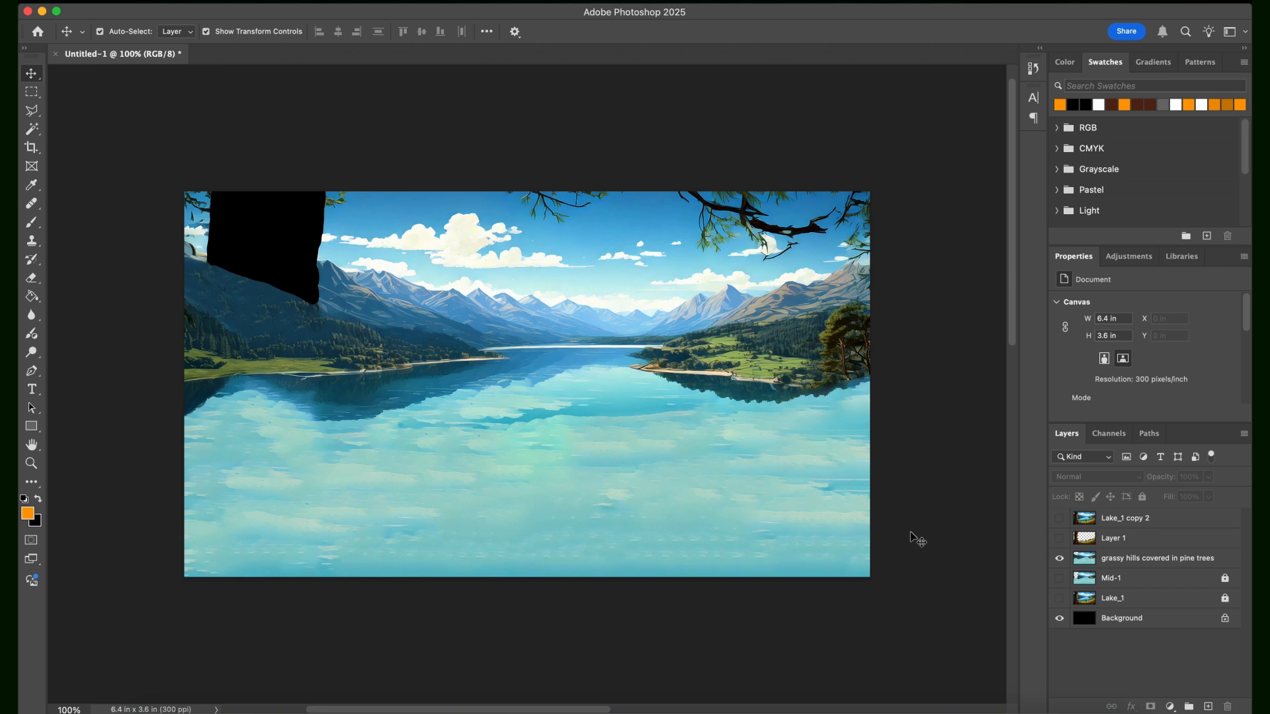
click(870, 305)
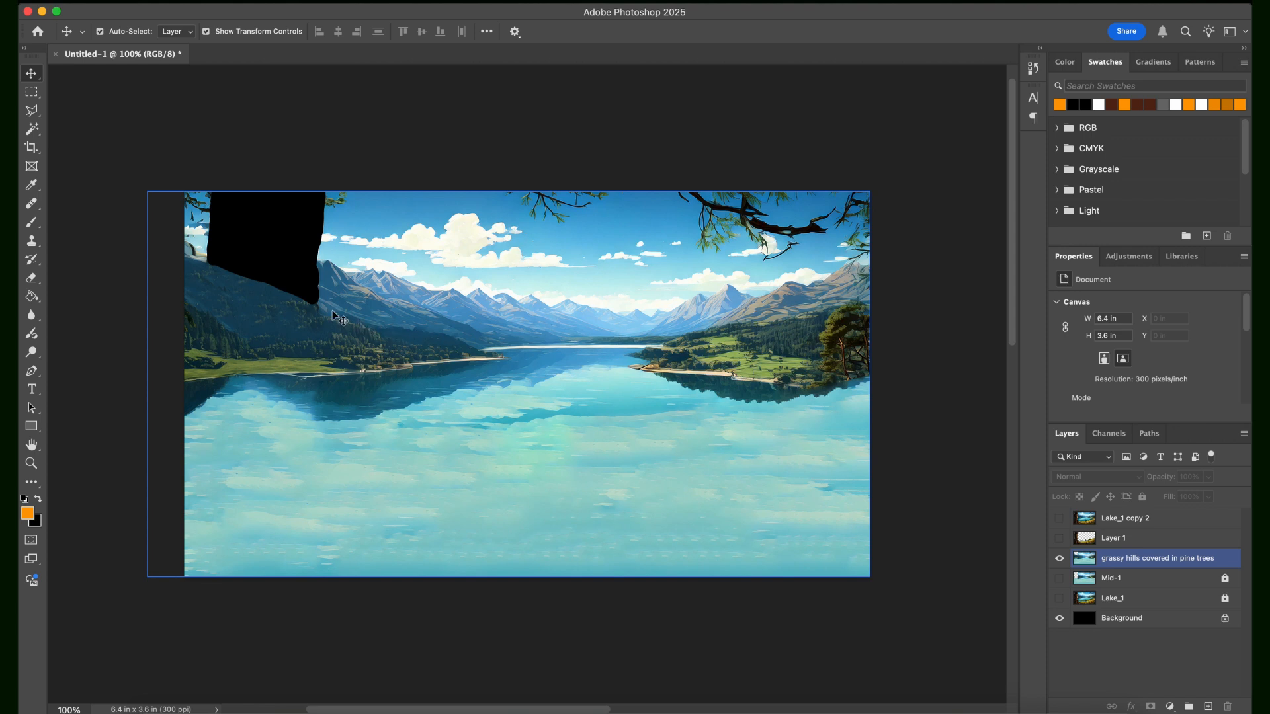
click(92, 150)
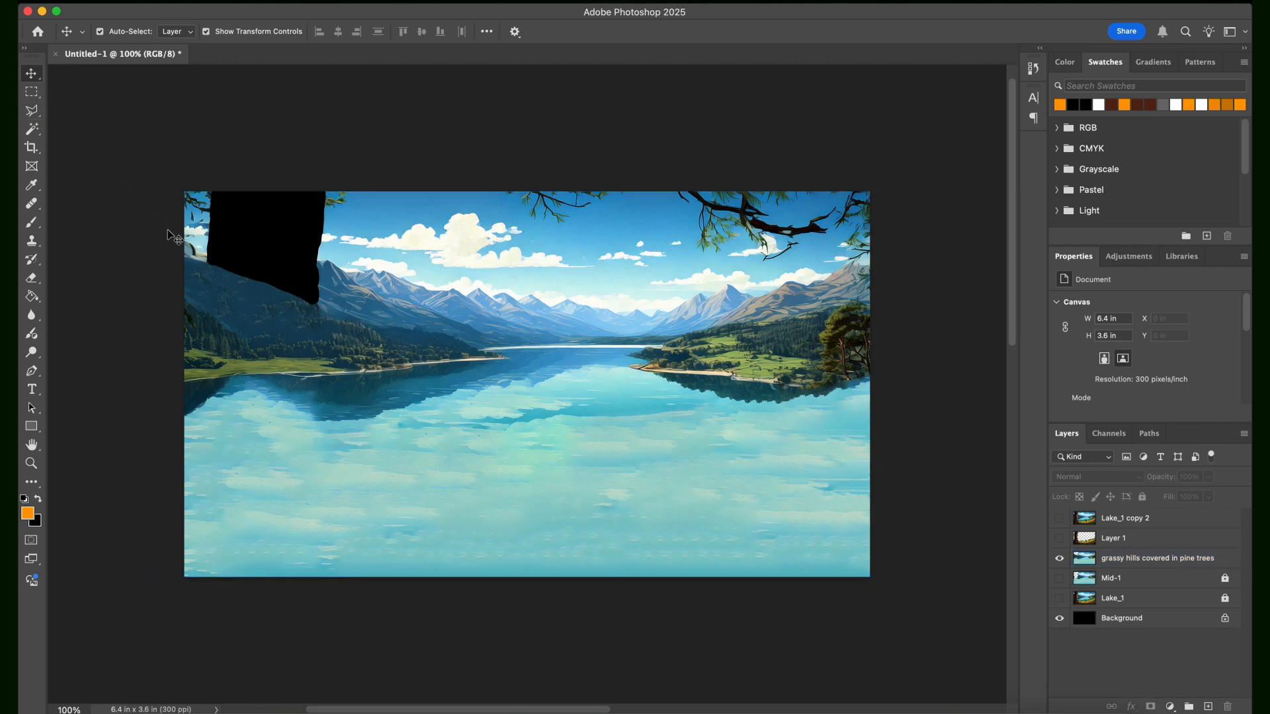
click(271, 298)
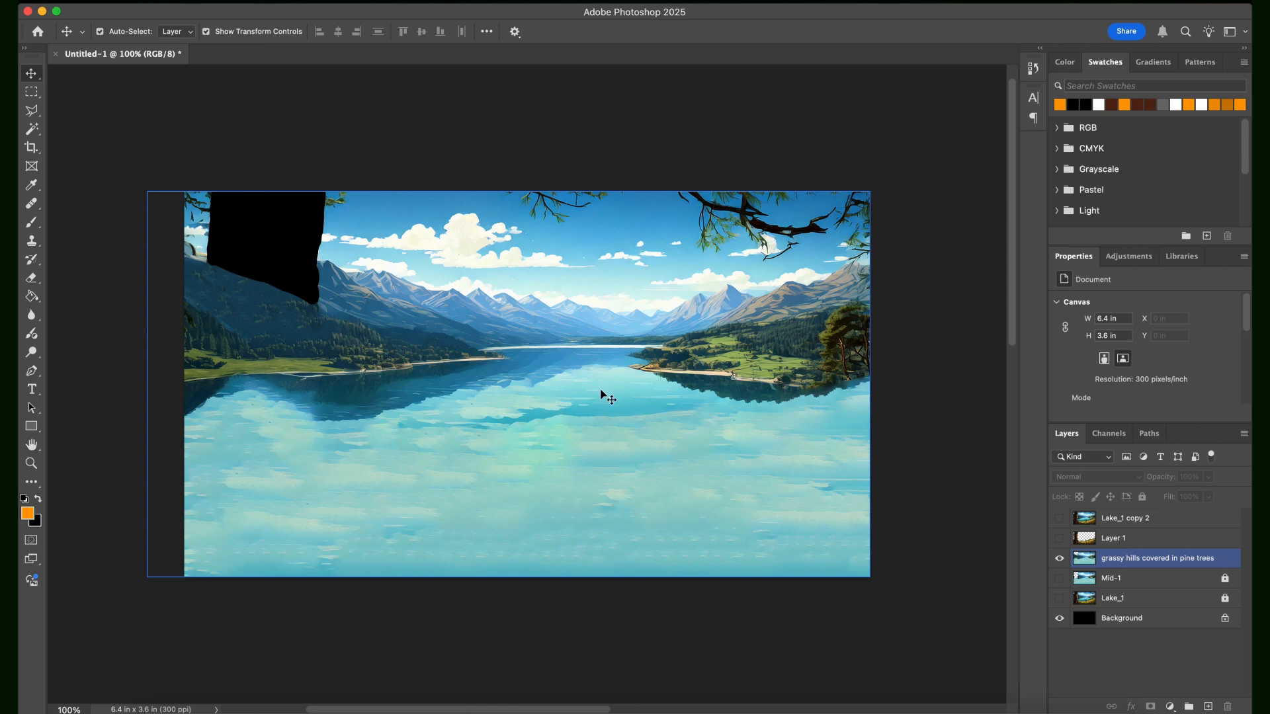
click(66, 95)
- Load the saved selection outlining the near hills and lake as a new selection
click(33, 112)
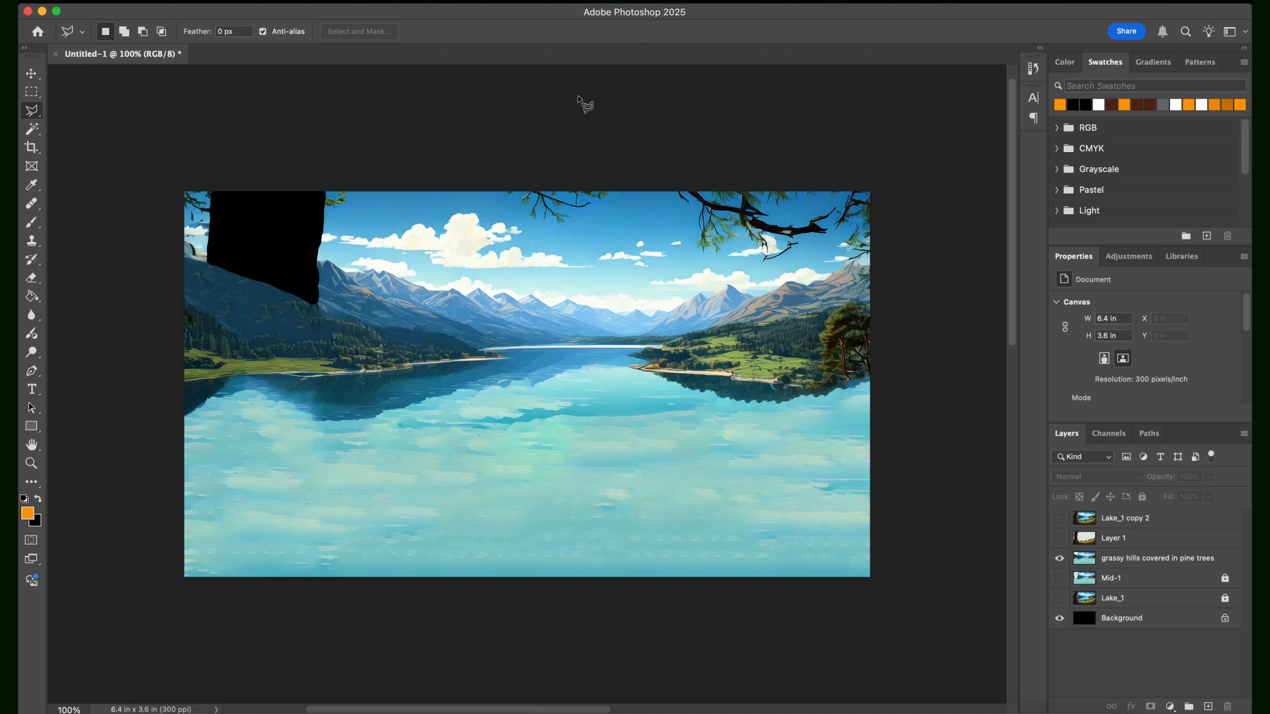
click(413, 2)
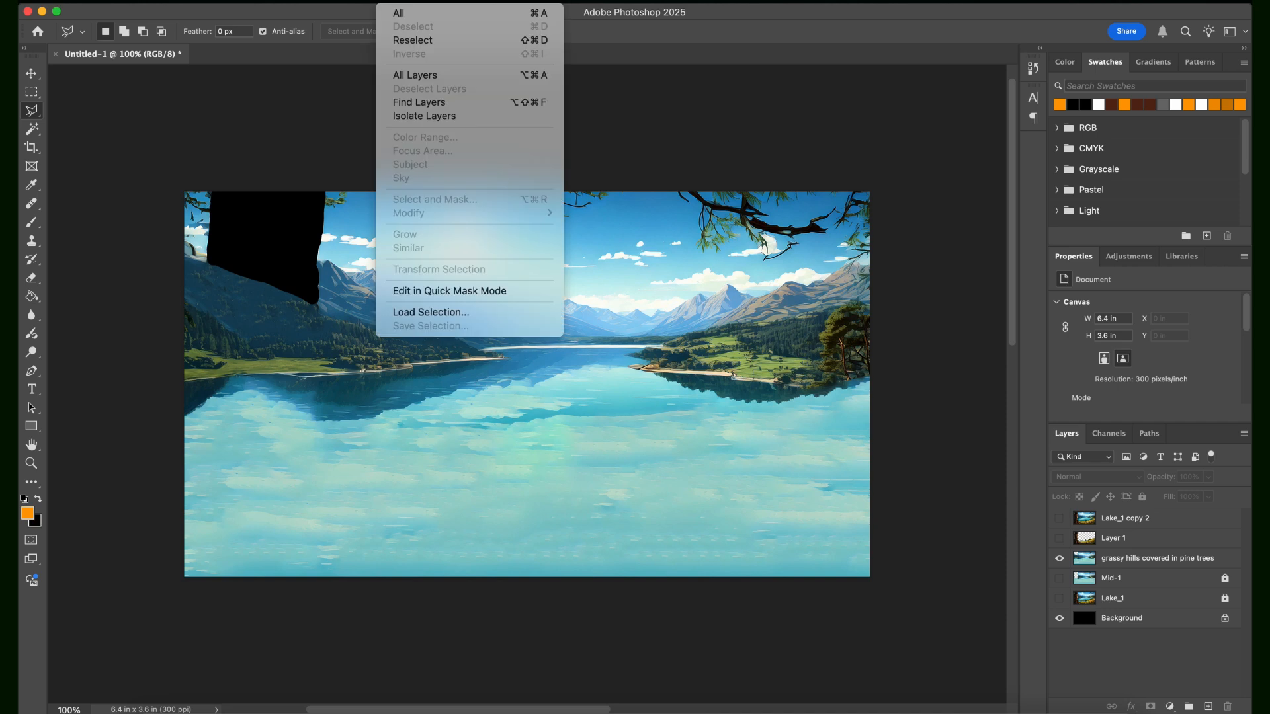
click(466, 313)
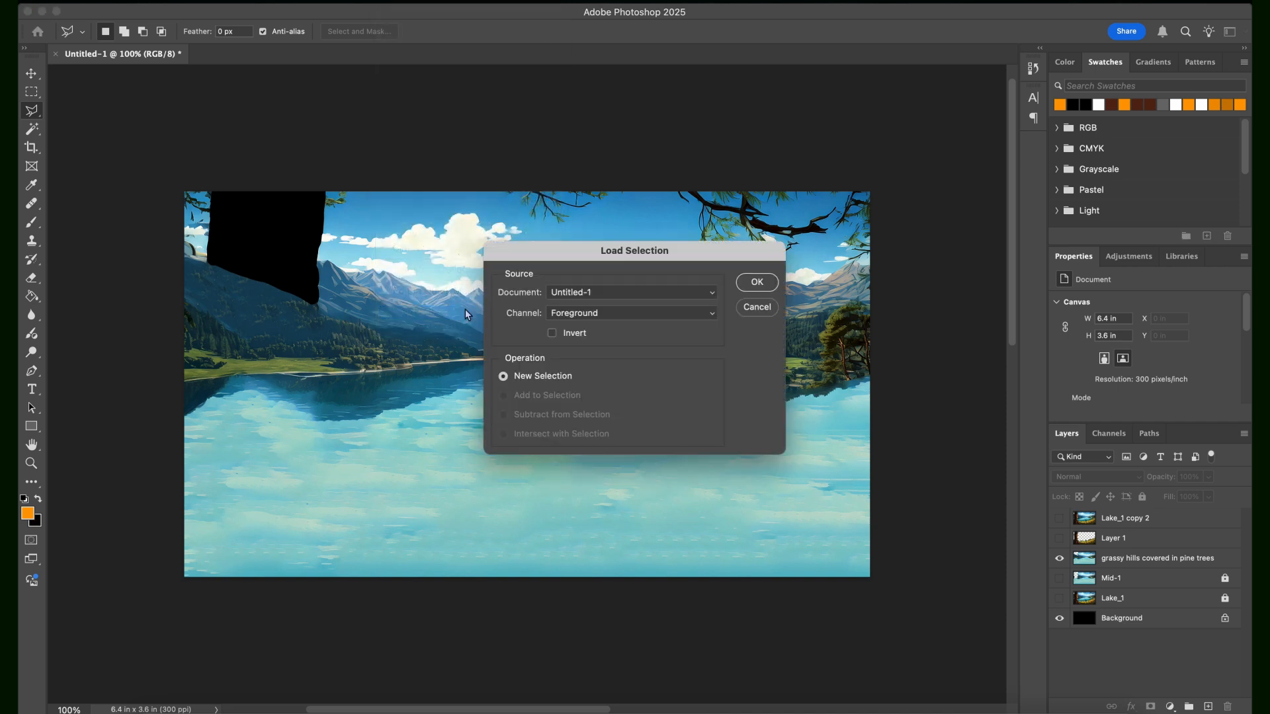
click(628, 313)
click(595, 339)
click(755, 285)
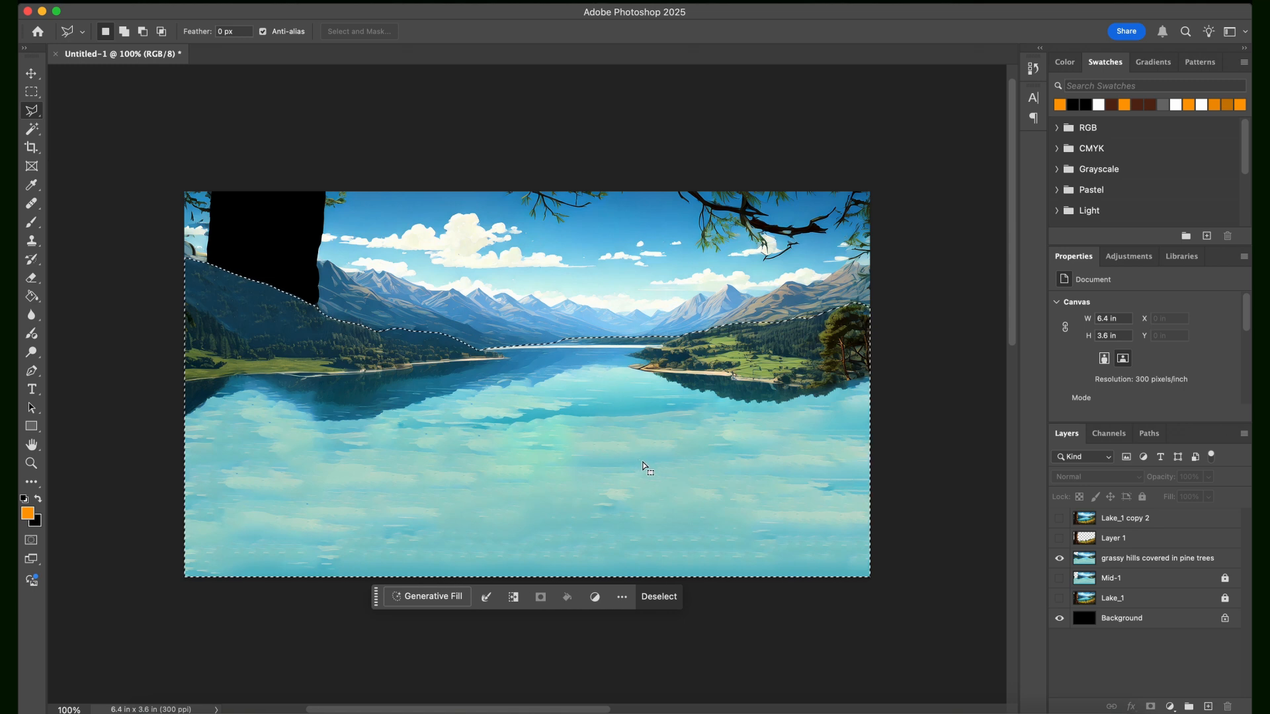
- Cut the selected hills and lake from the "grassy hills covered in pine trees" layer into a new layer
click(1151, 559)
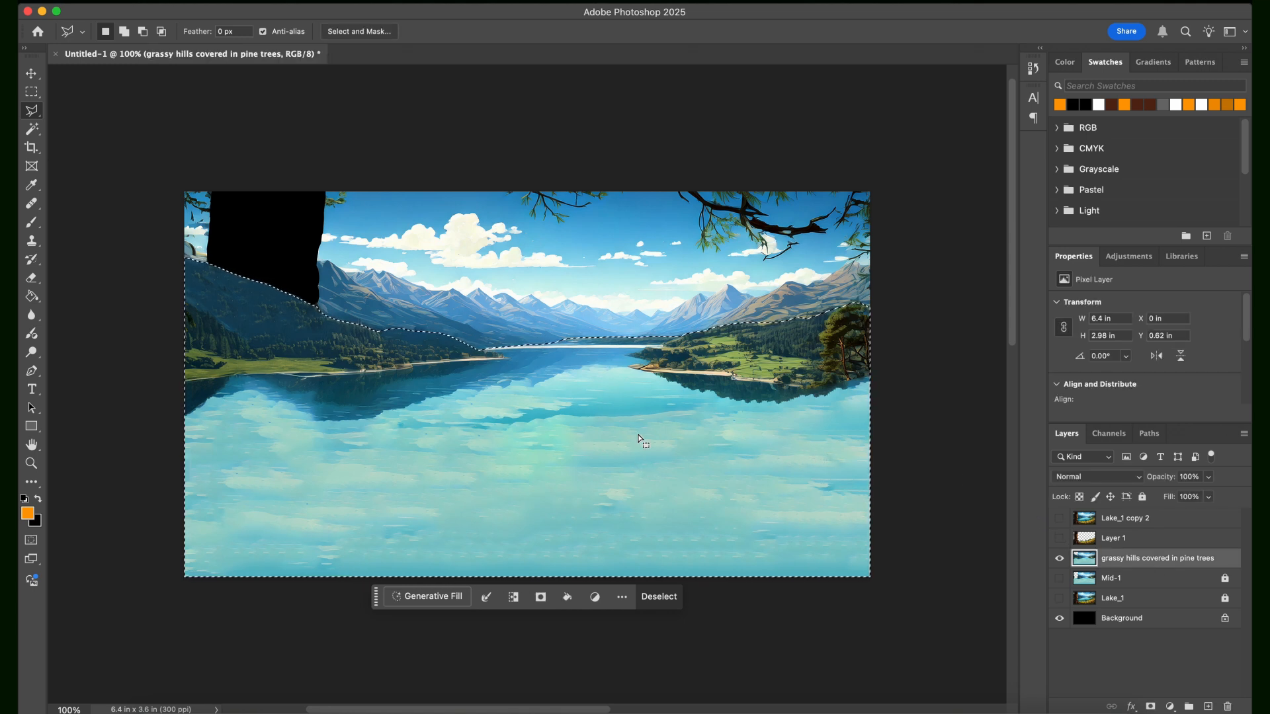
right_click(639, 328)
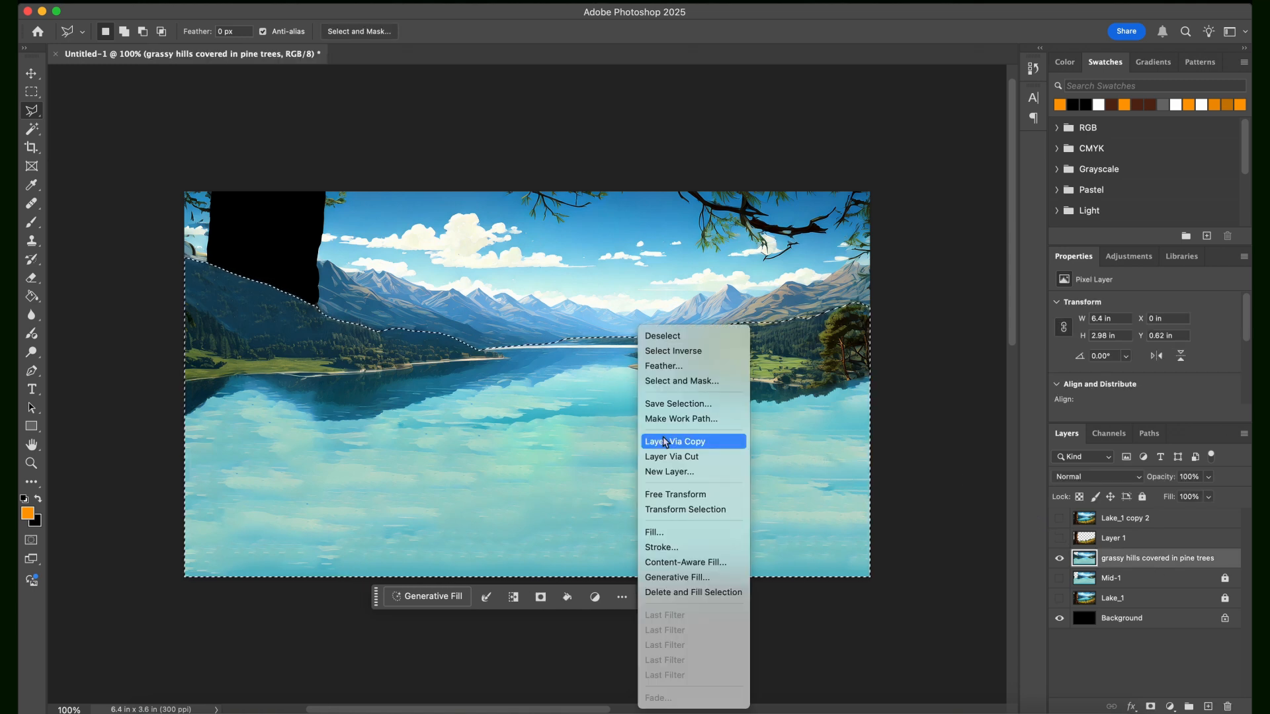
click(690, 457)
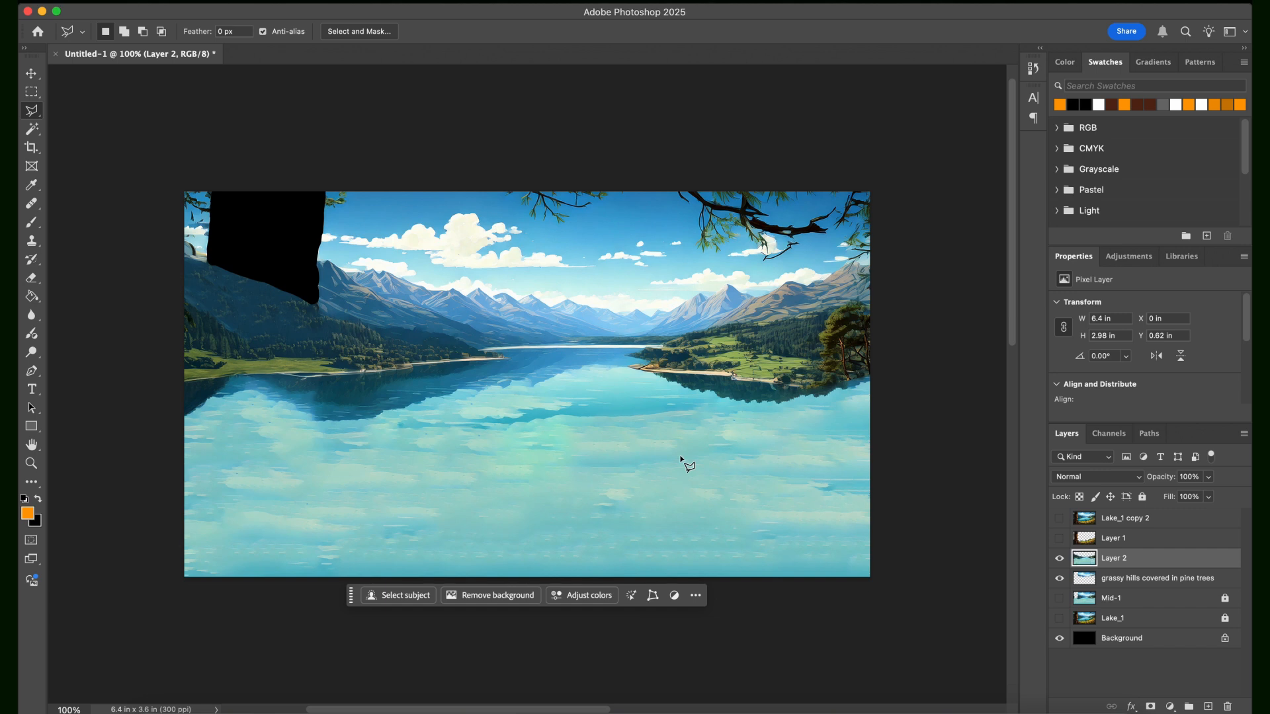
- Check the split by viewing the lake and sky layers separately, and show both together with Layer 1
click(1059, 560)
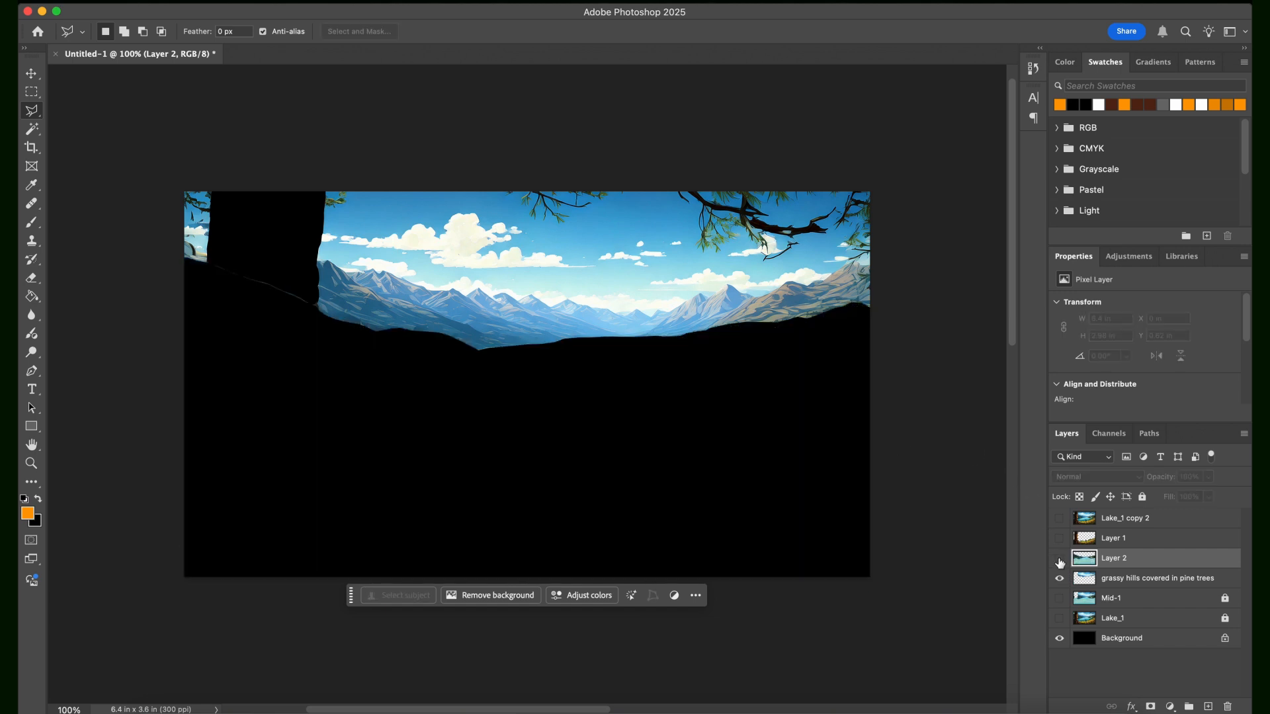
click(1059, 579)
click(1060, 560)
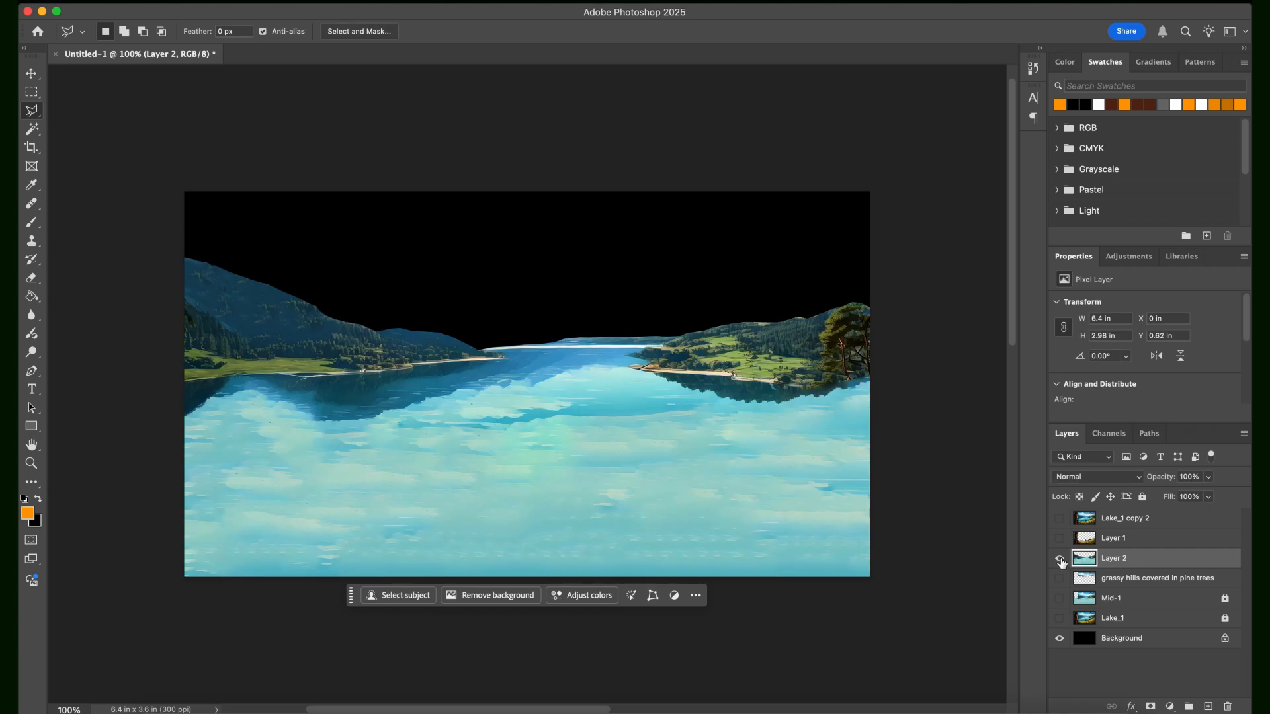
click(1059, 560)
click(1059, 579)
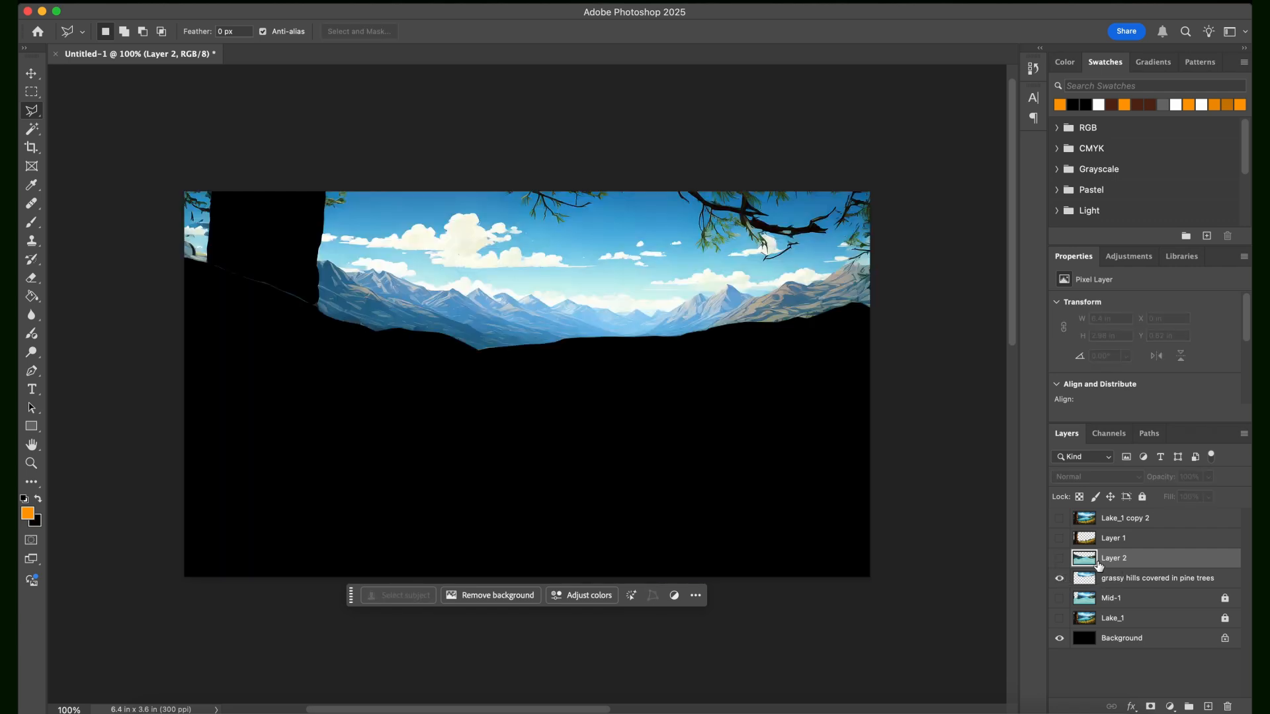
click(1122, 602)
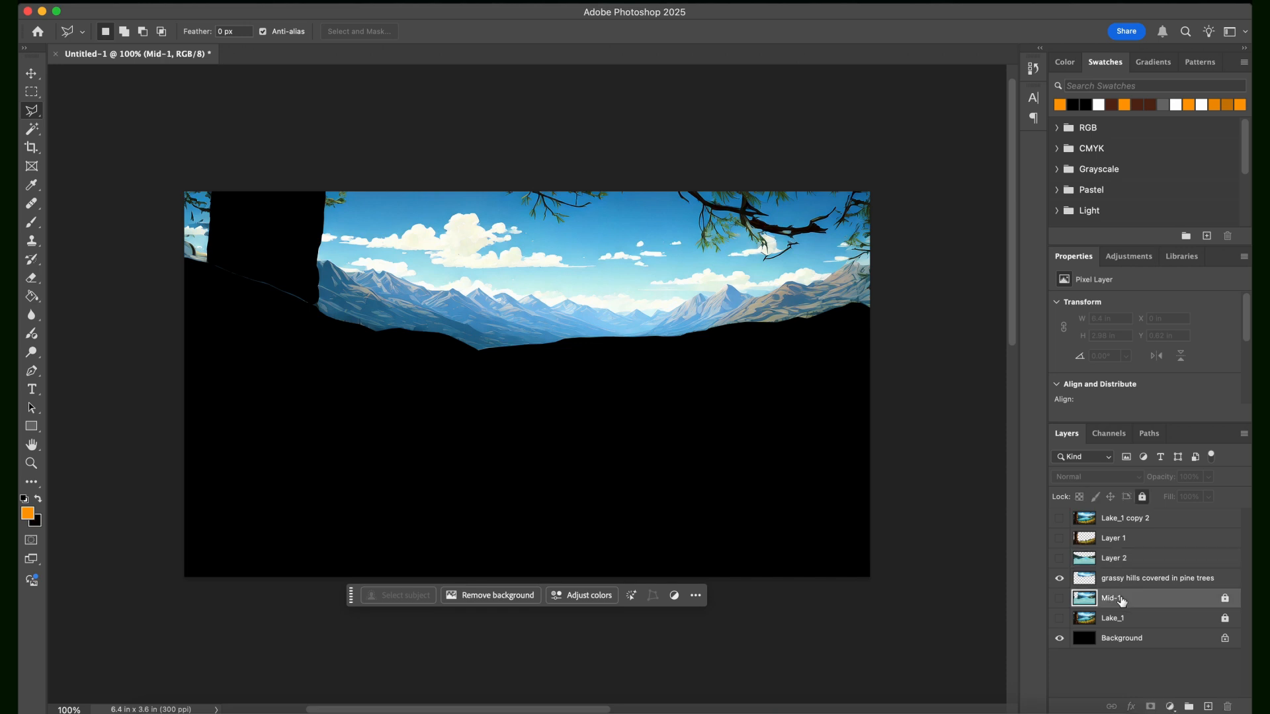
click(1059, 539)
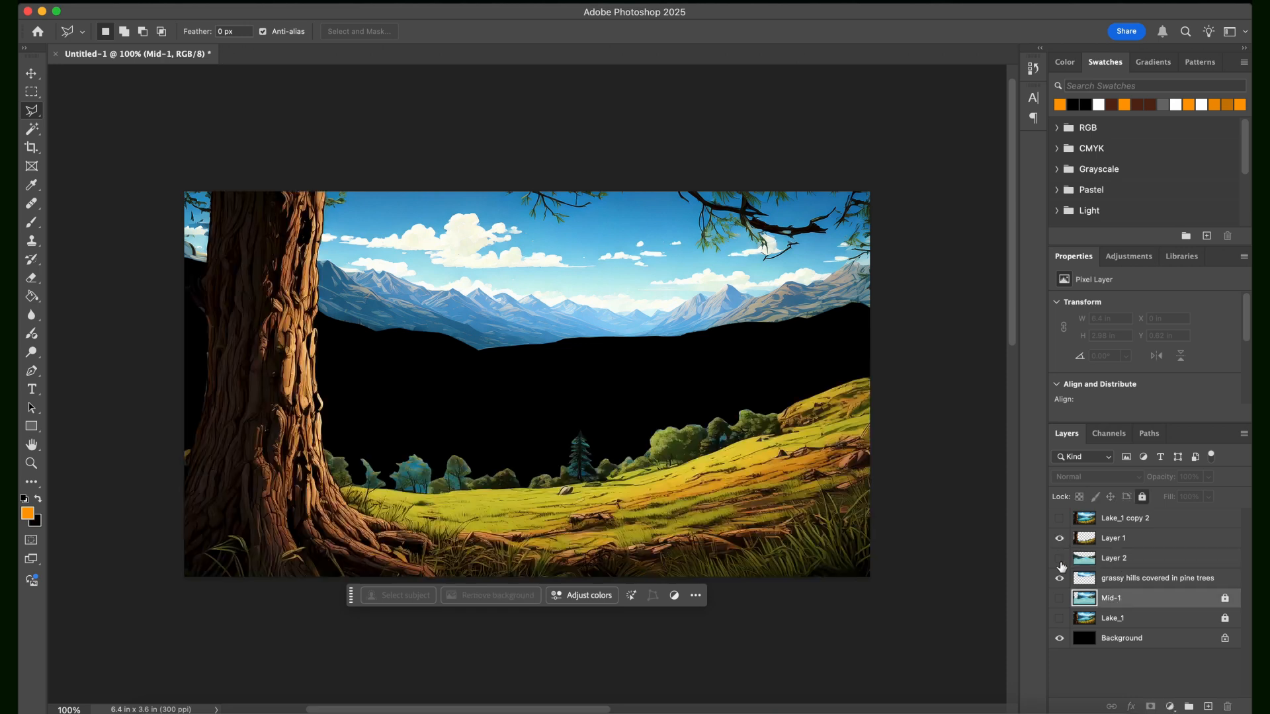
click(1060, 559)
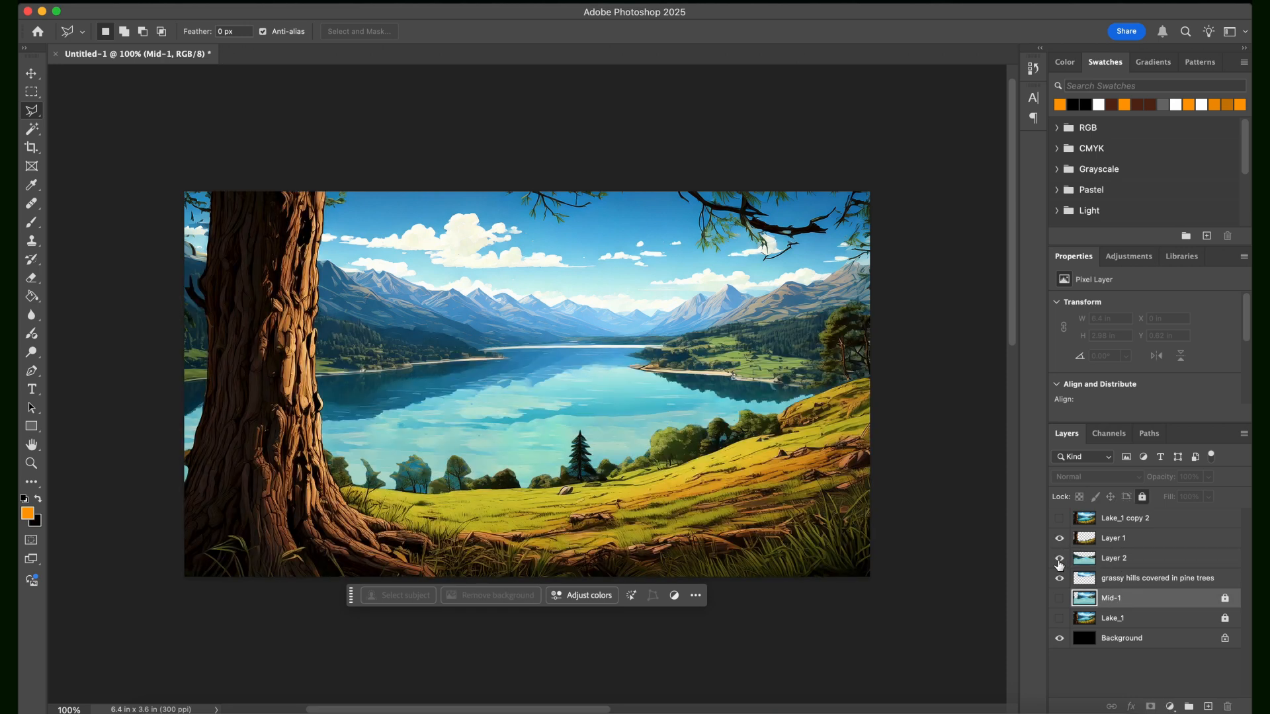
- Isolate the tree and meadow layer by hiding the lake and sky layers, and rename it "Foreground"
click(1123, 541)
click(1060, 559)
click(1059, 579)
double_click(1122, 540)
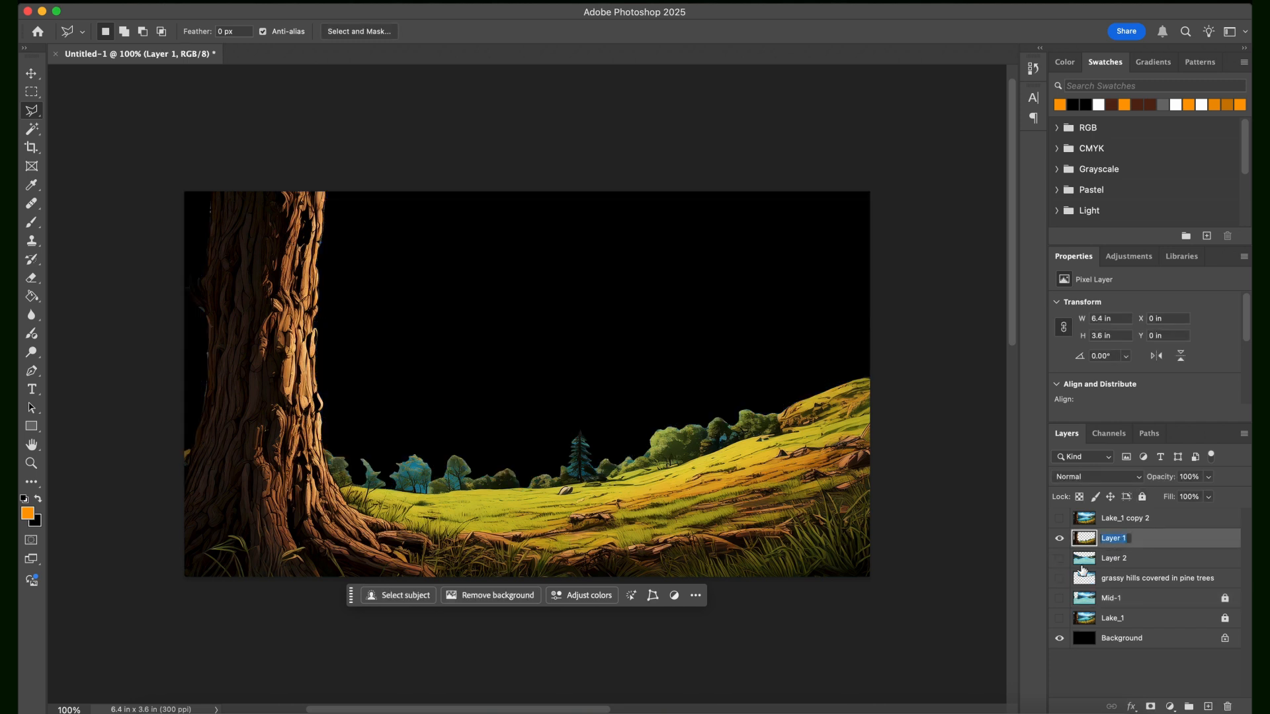
text(Foreground)
key(Return)
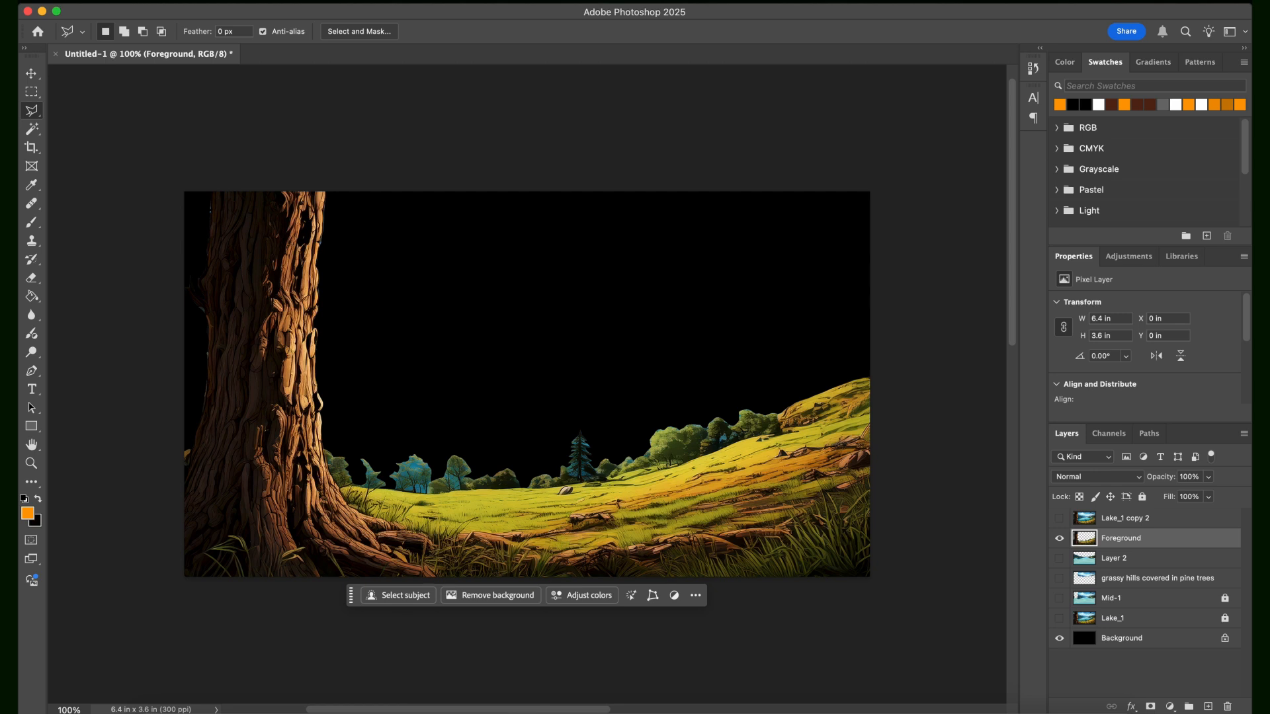
- Show the lake layer with the foreground hidden, and rename it "Midground"
click(1060, 560)
click(1060, 539)
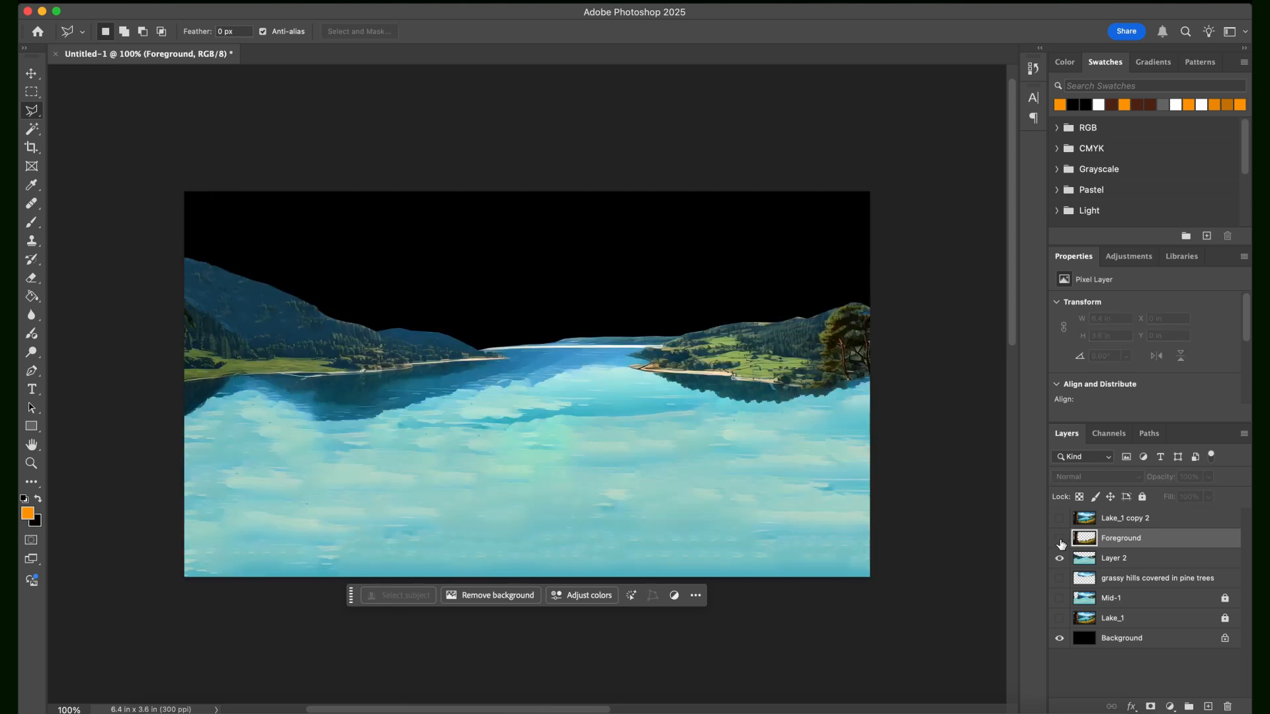
double_click(1118, 558)
text(Mi)
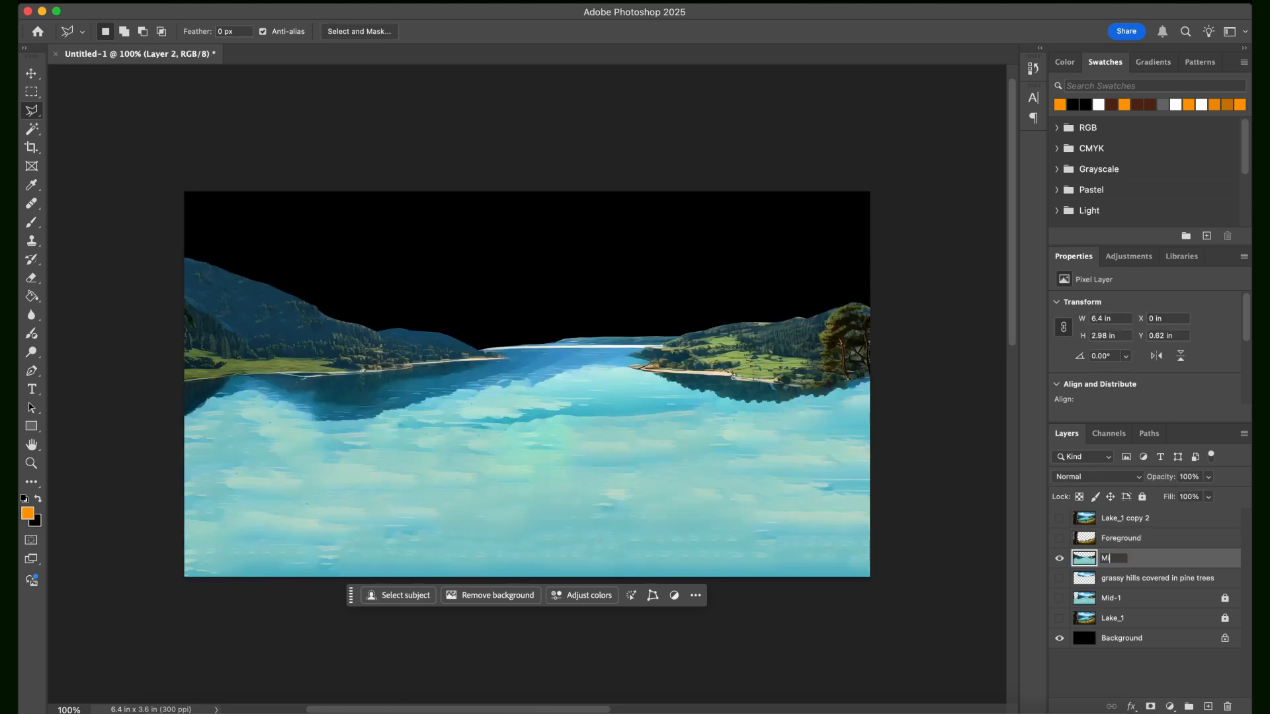
text(dground)
key(Return)
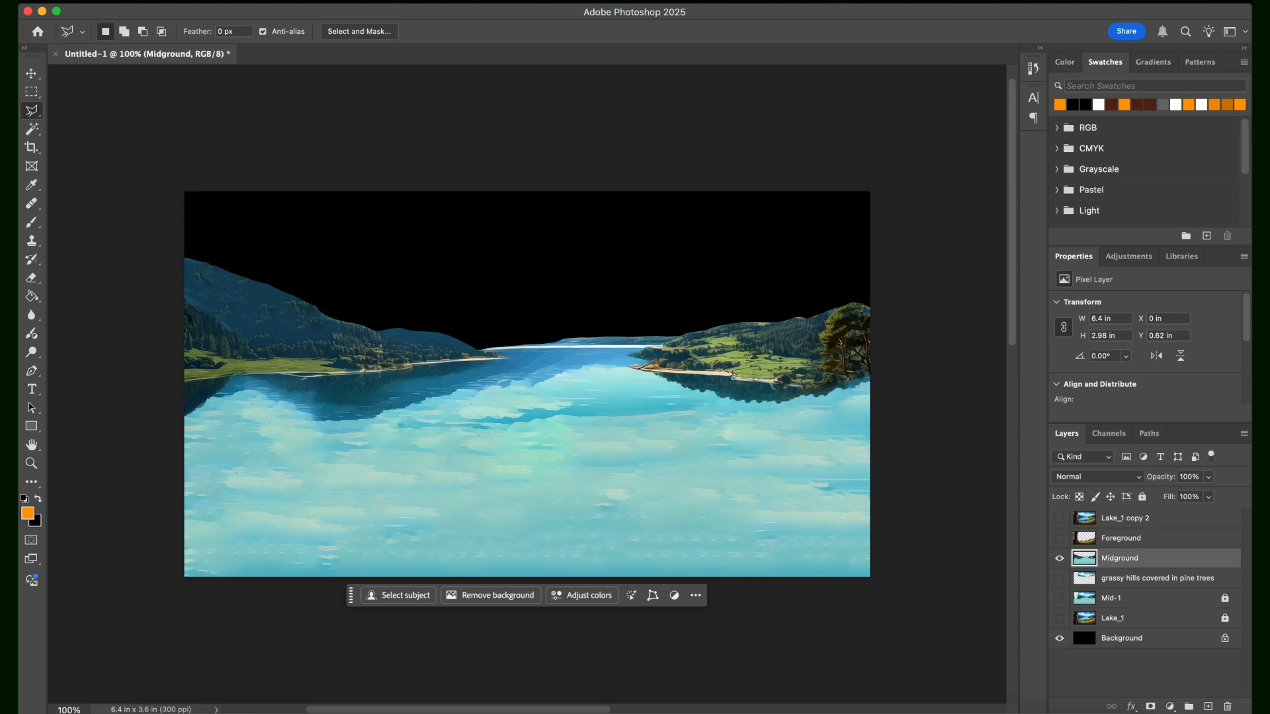
- Show the "grassy hills covered in pine trees" layer, hide Midground, and ready the sky layer for Clone Stamp retouching
click(1059, 579)
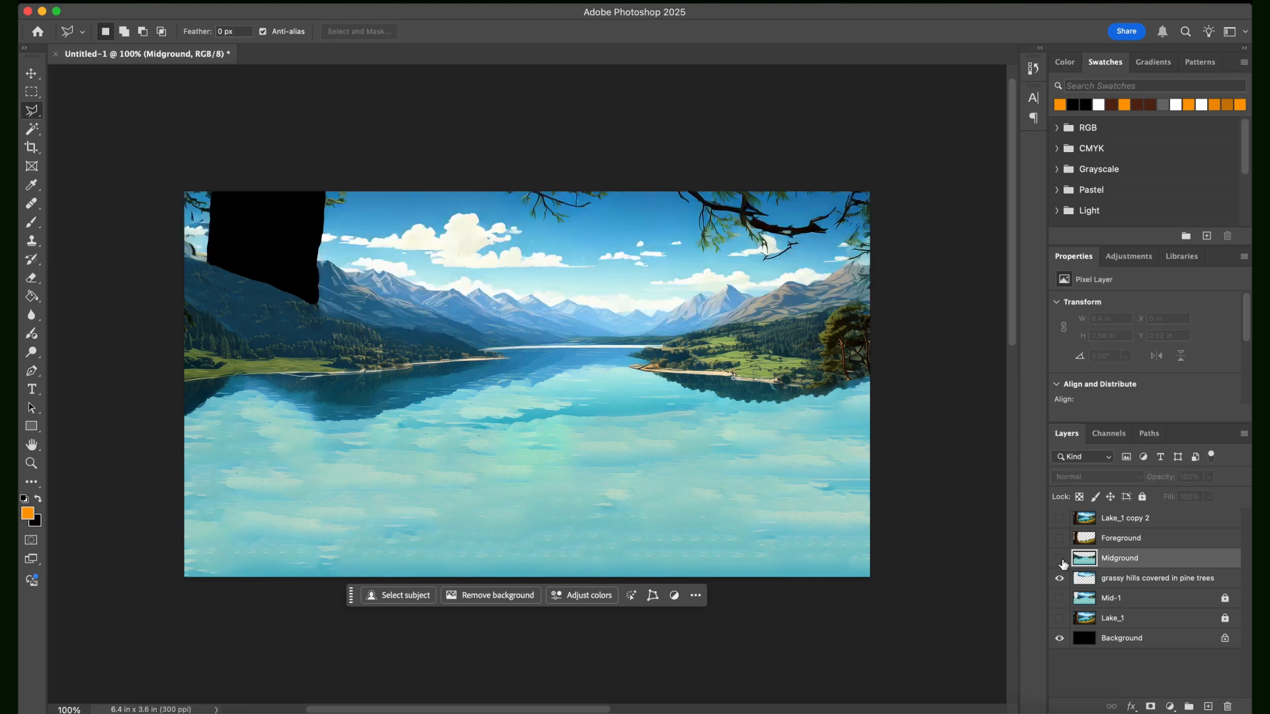
click(1059, 558)
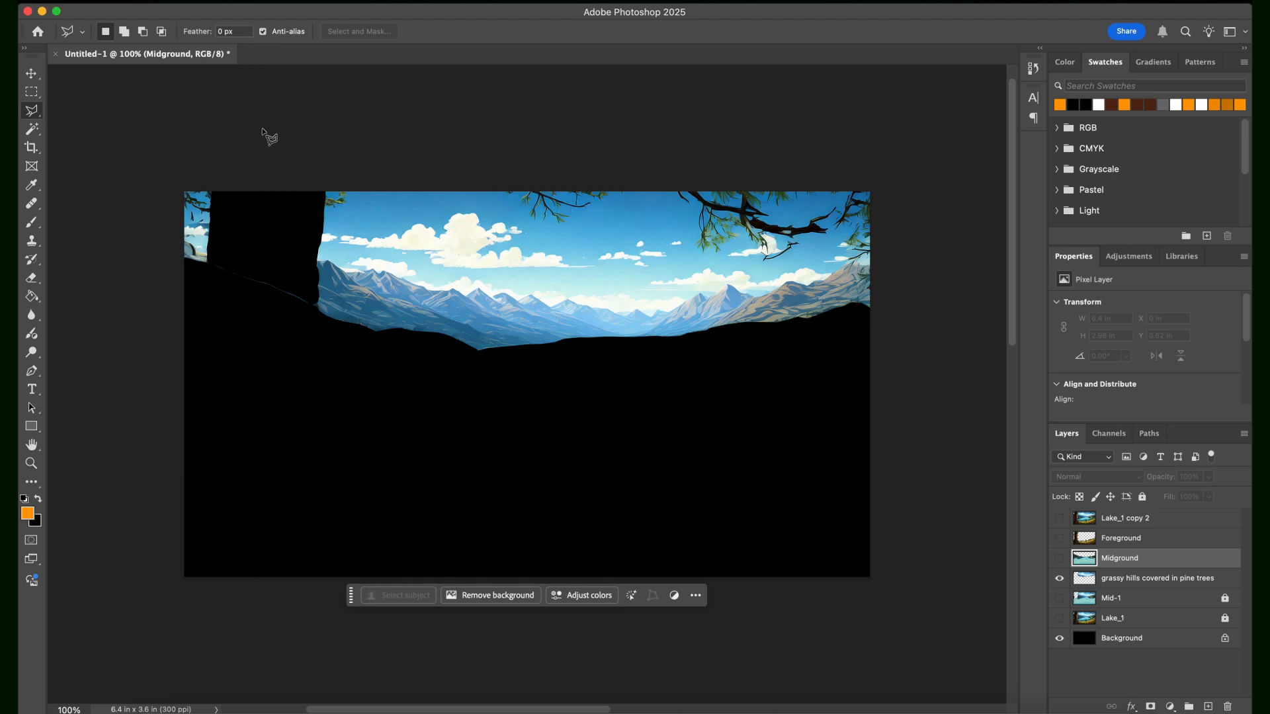
click(31, 243)
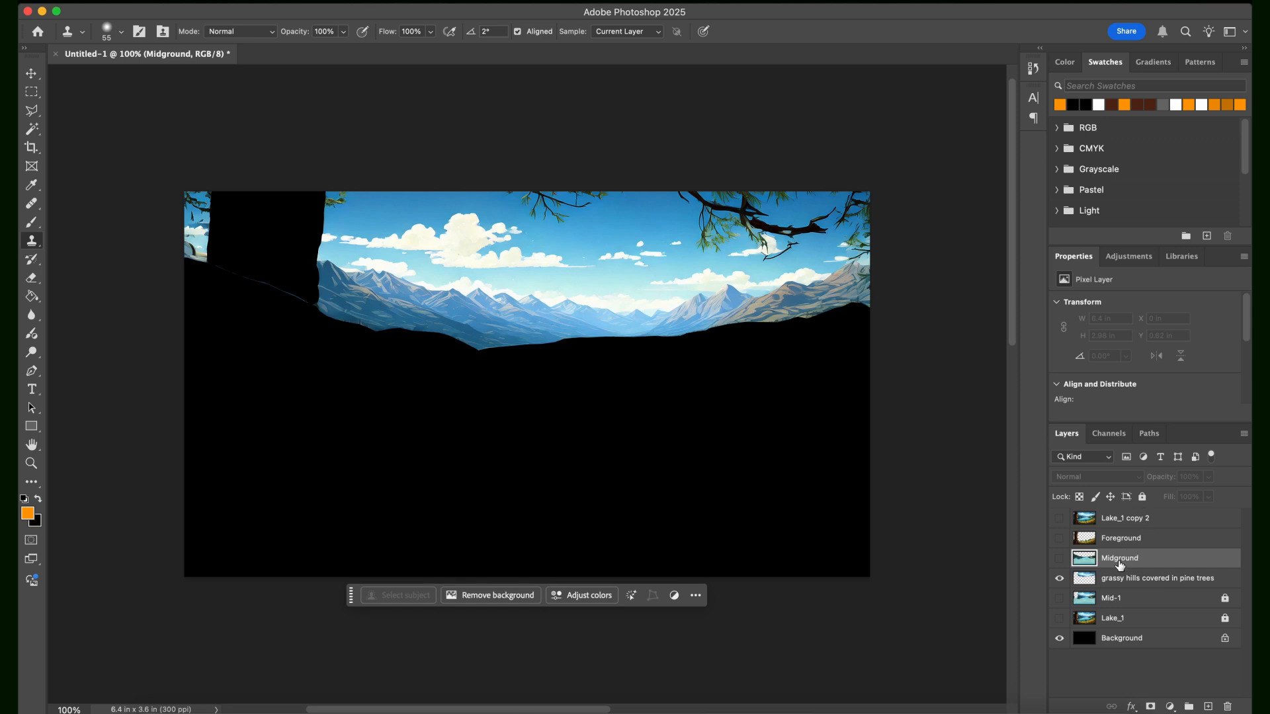
click(1110, 580)
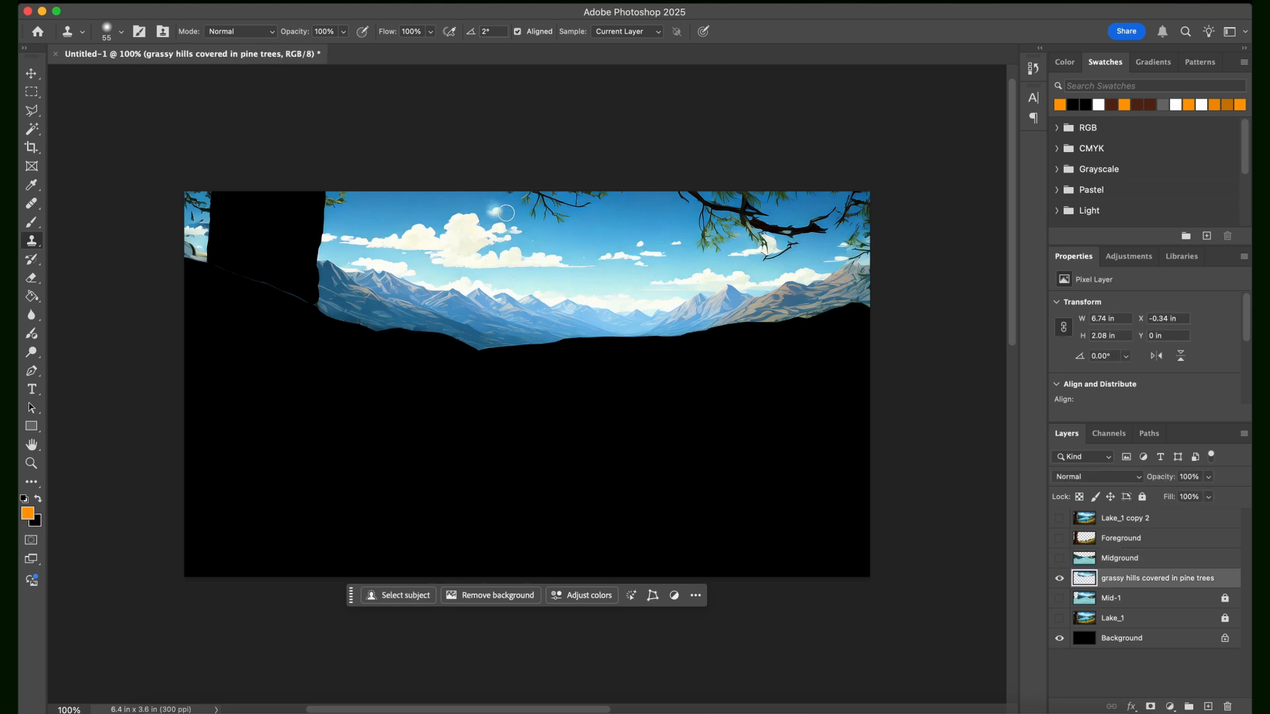
- Set the Clone Stamp brush to a size of 134 px and a hardness of 3%
click(122, 33)
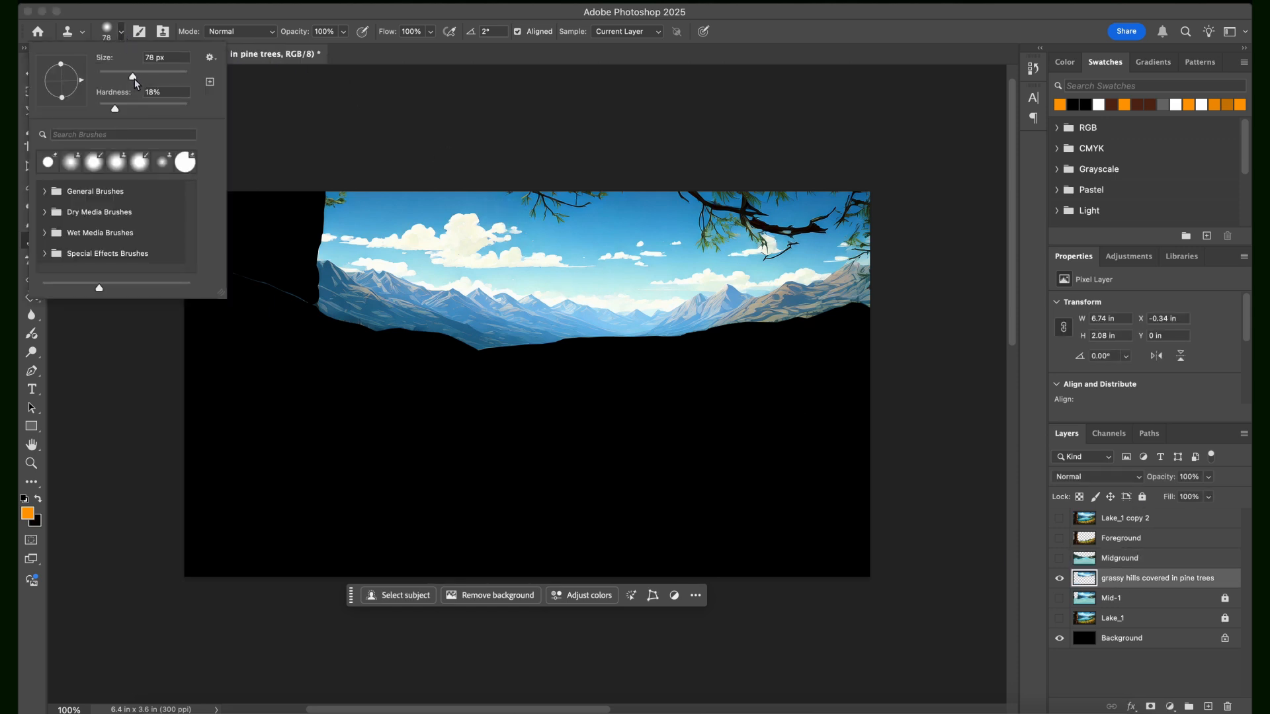
drag(115, 110, 106, 112)
drag(143, 80, 153, 80)
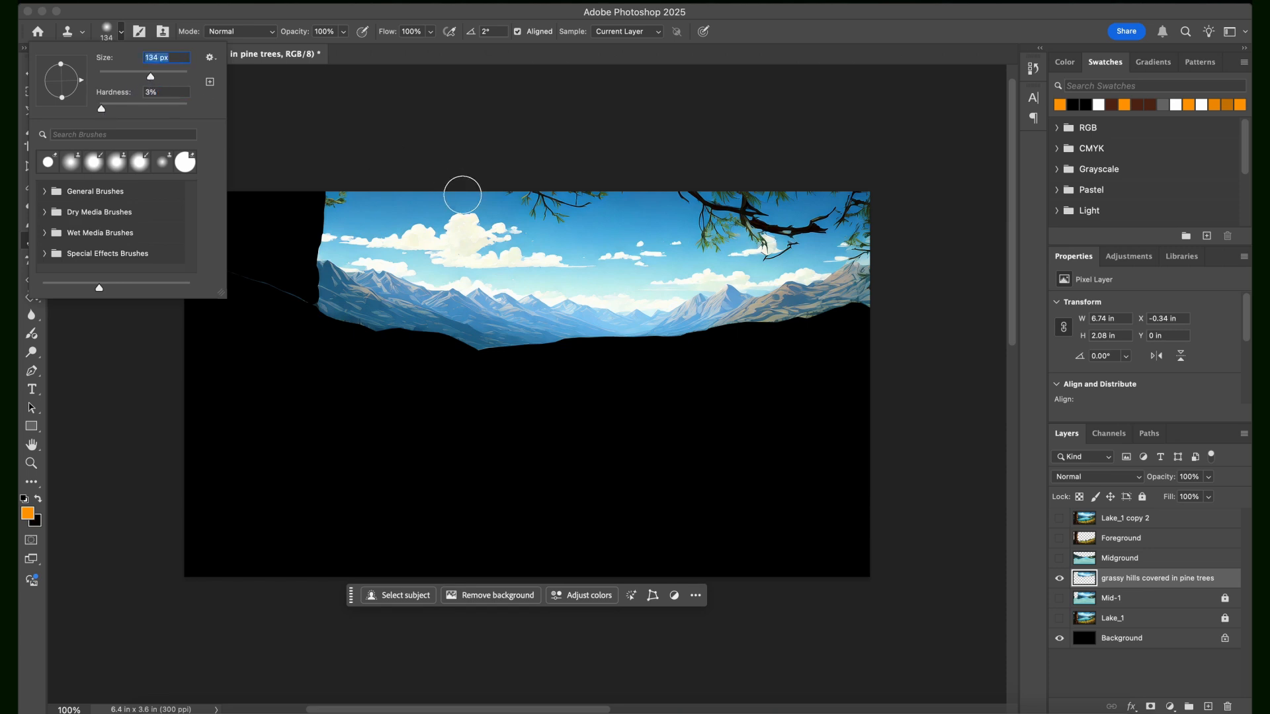
click(101, 17)
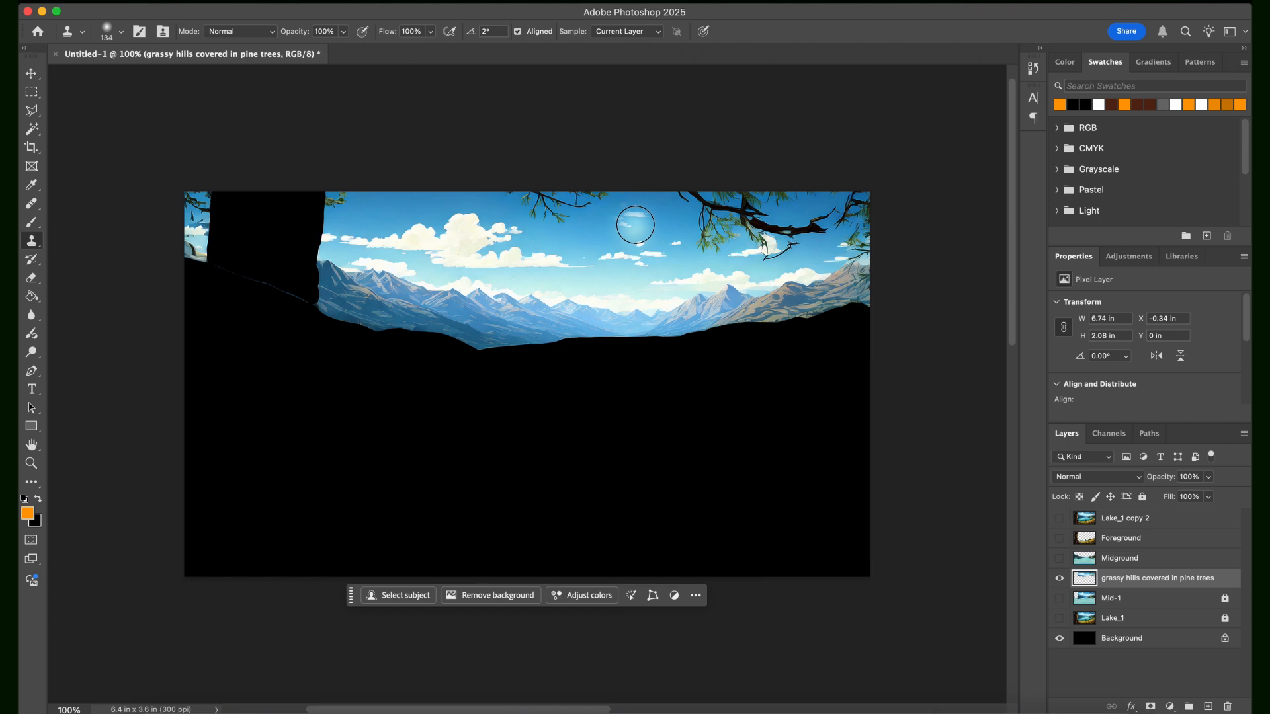
- Clone clear blue sky over the pine branches hanging at the top centre of the sky layer
alt+click(638, 222)
mouse_move(586, 225)
mouse_down()
mouse_move(560, 214)
mouse_move(587, 209)
mouse_move(606, 226)
mouse_move(601, 201)
mouse_move(623, 190)
mouse_move(526, 196)
mouse_move(564, 210)
mouse_move(529, 209)
mouse_move(625, 199)
mouse_move(507, 194)
mouse_up()
alt+click(593, 231)
alt+click(609, 208)
alt+click(646, 217)
alt+click(647, 211)
alt+click(582, 213)
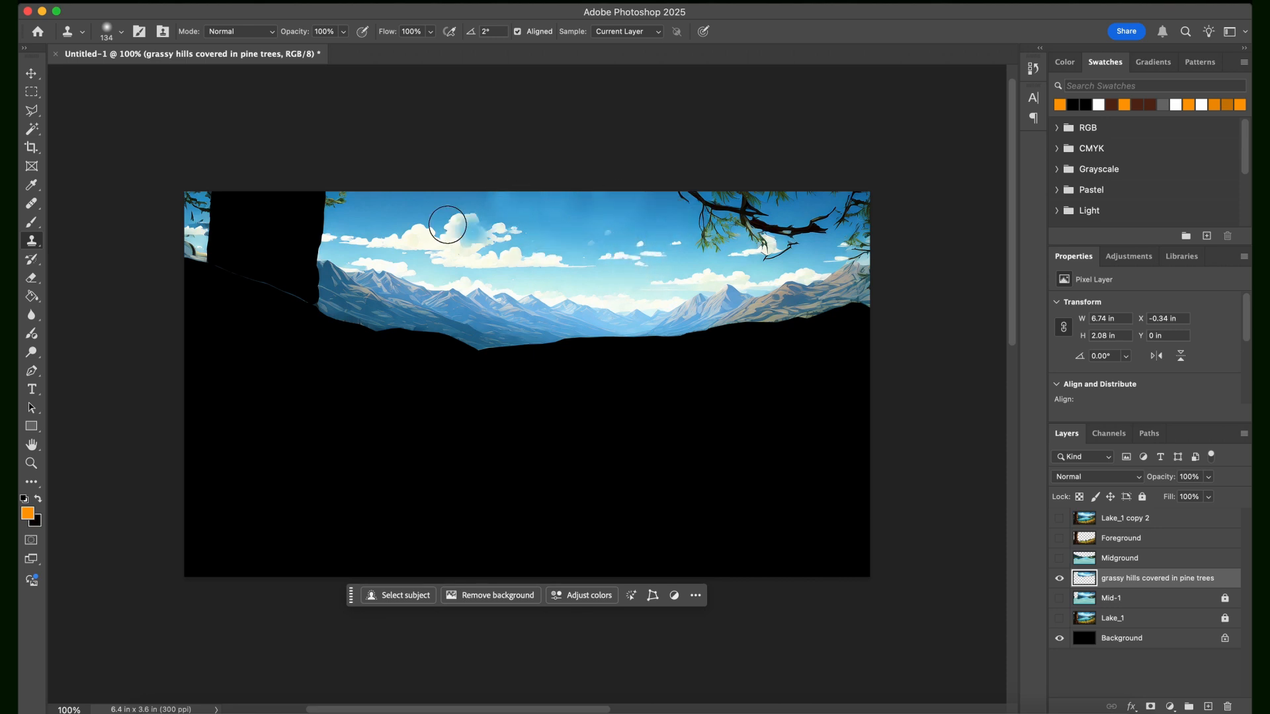
- Try to clone sky and clouds into the upper part of the tree trunk gap, and undo those strokes
mouse_move(349, 207)
mouse_down()
mouse_move(284, 197)
mouse_move(337, 207)
mouse_move(274, 213)
mouse_up()
alt+click(402, 208)
alt+click(401, 205)
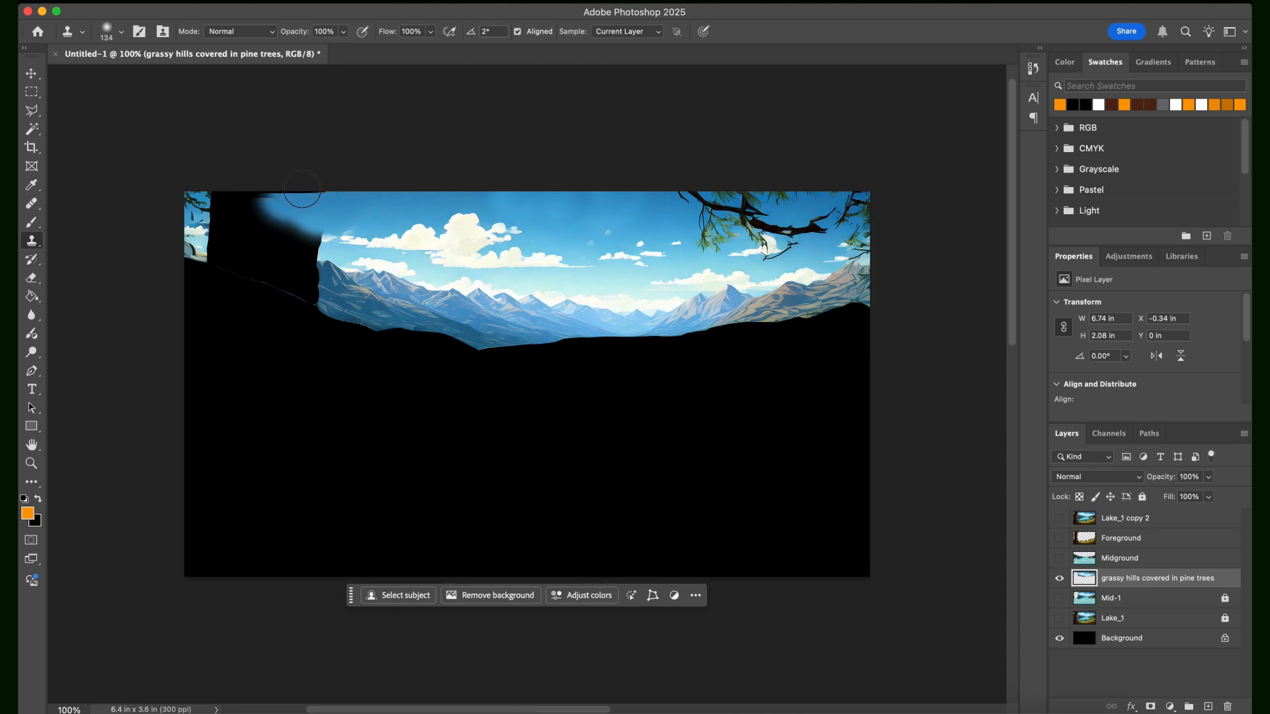
alt+click(595, 210)
mouse_move(351, 207)
mouse_down()
mouse_move(242, 193)
mouse_move(388, 210)
mouse_move(221, 192)
mouse_move(288, 221)
mouse_move(248, 227)
mouse_move(279, 230)
mouse_up()
alt+click(607, 207)
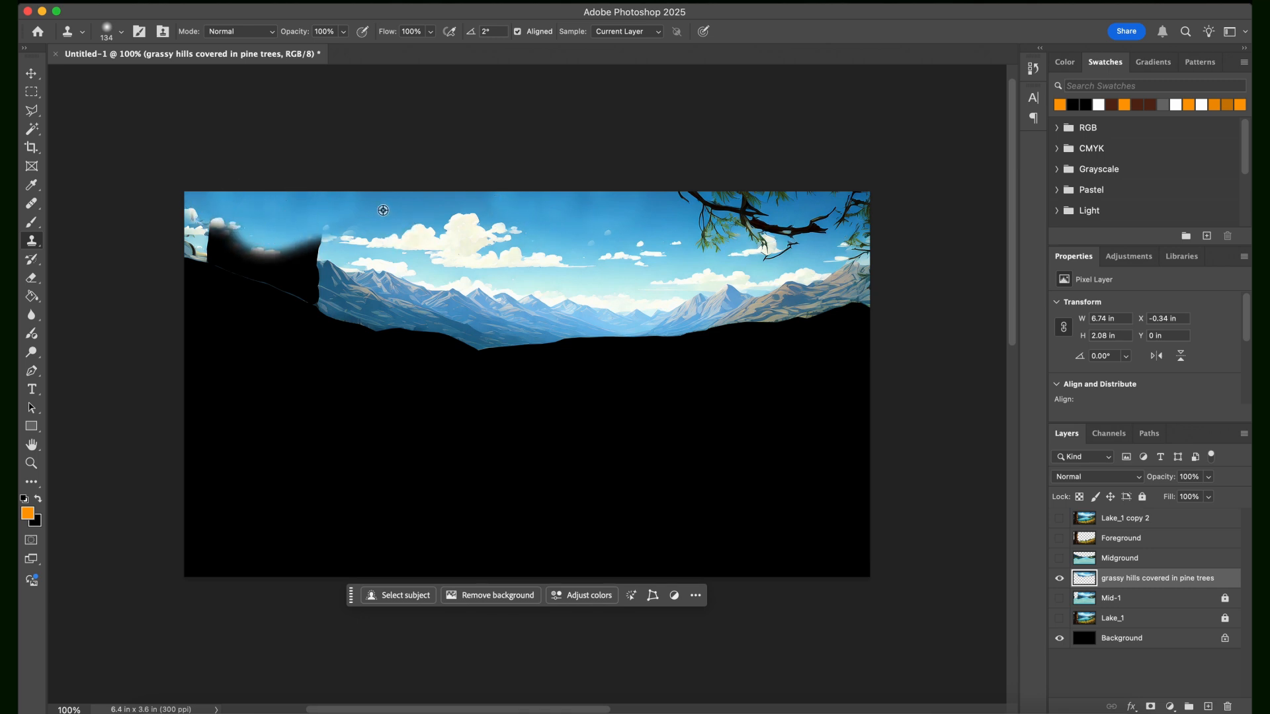
alt+click(416, 234)
mouse_move(306, 227)
mouse_down()
mouse_move(322, 237)
mouse_move(287, 233)
mouse_move(265, 241)
mouse_move(274, 250)
mouse_up()
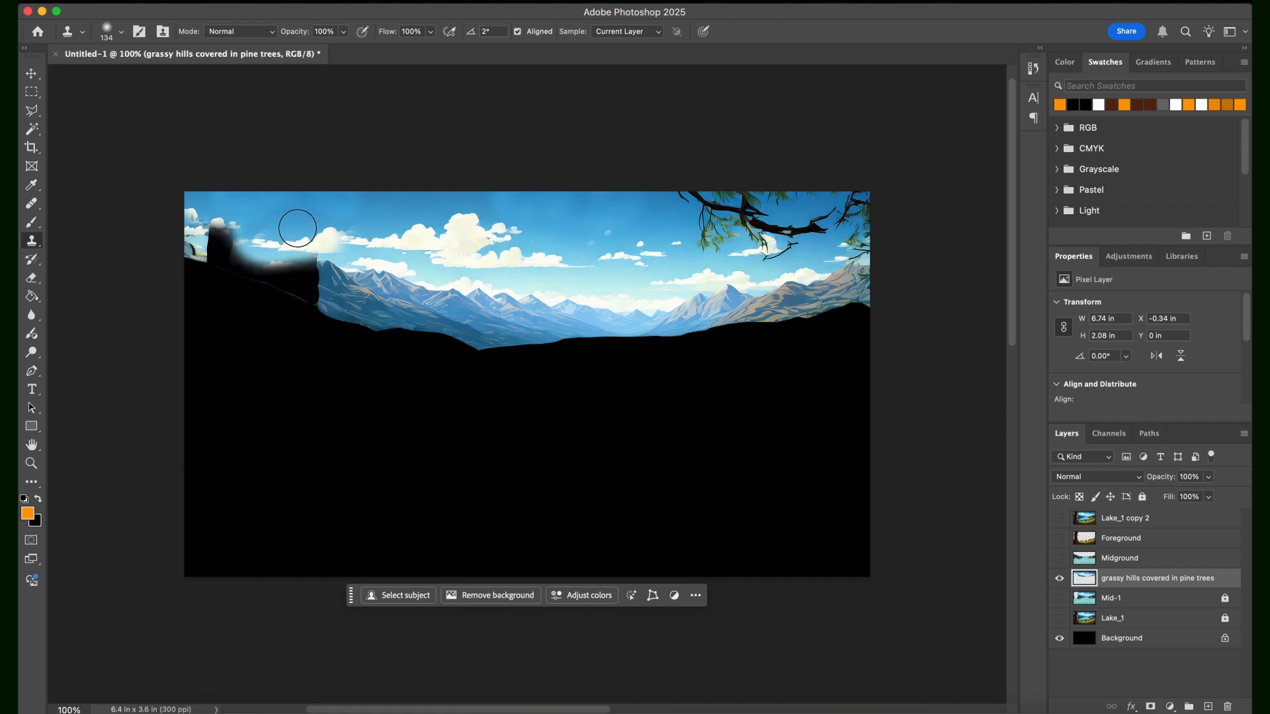
key(super+z)
key(super+z)
key(super+z)
key(super+z)
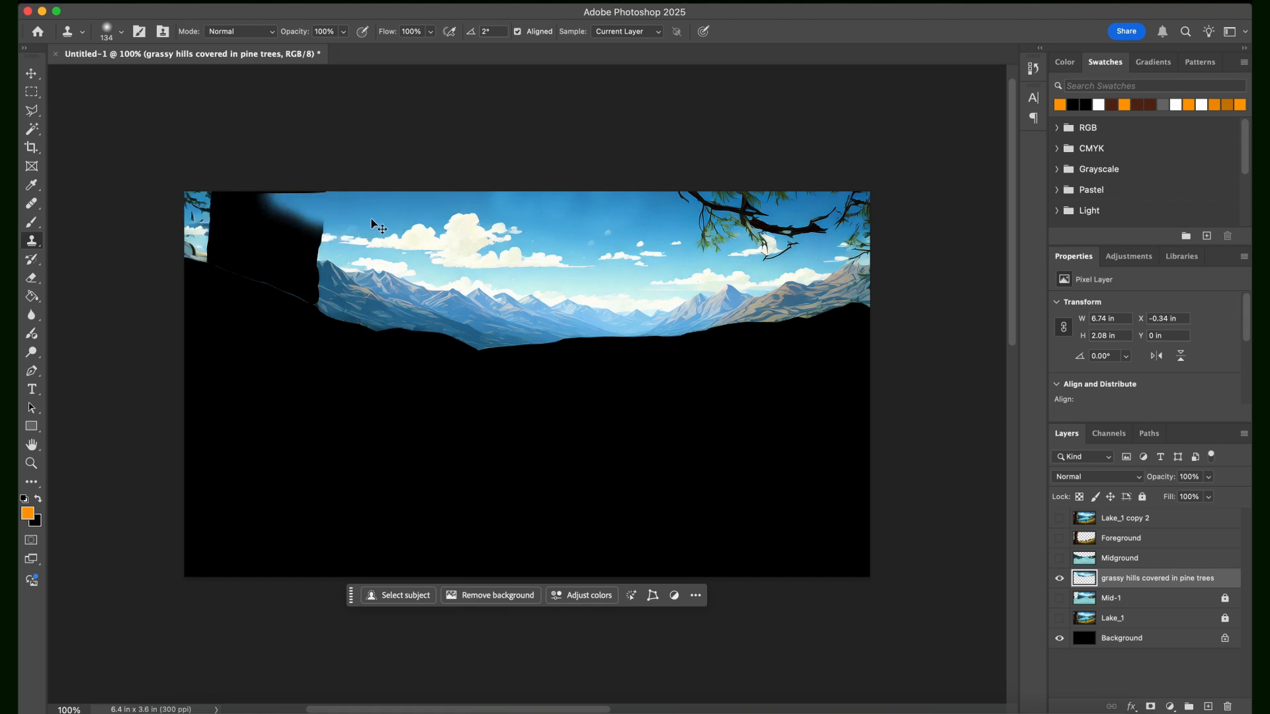
key(super+z)
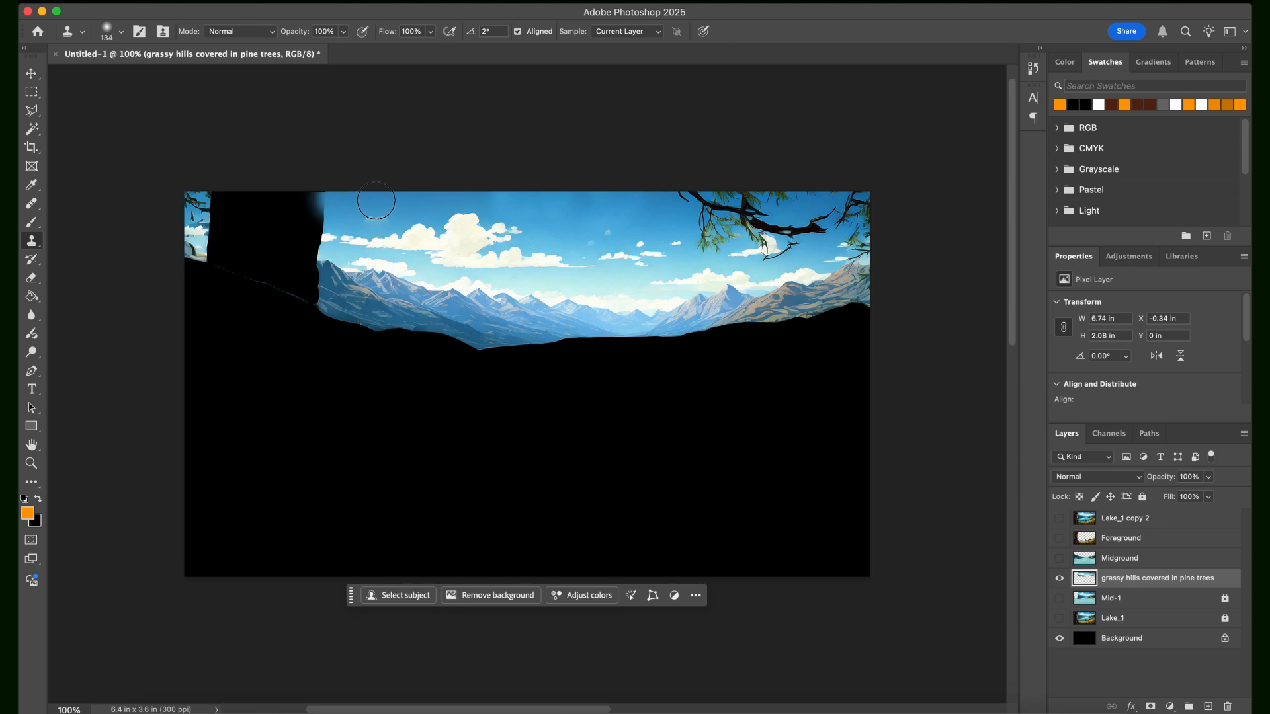
- Clone sky and clouds over the trunk gap and remaining branches, and extend the mountain texture downward behind the lake and hills
mouse_move(313, 195)
mouse_down()
mouse_move(272, 205)
mouse_move(218, 201)
mouse_up()
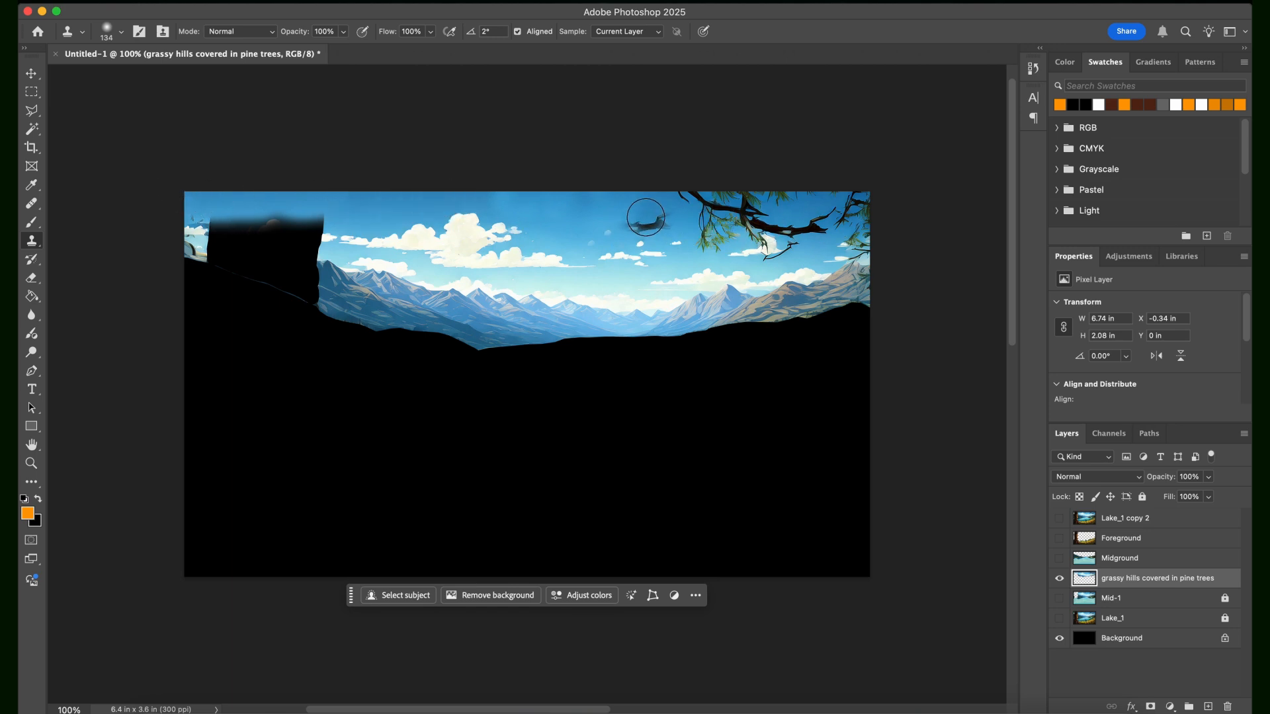
click(607, 217)
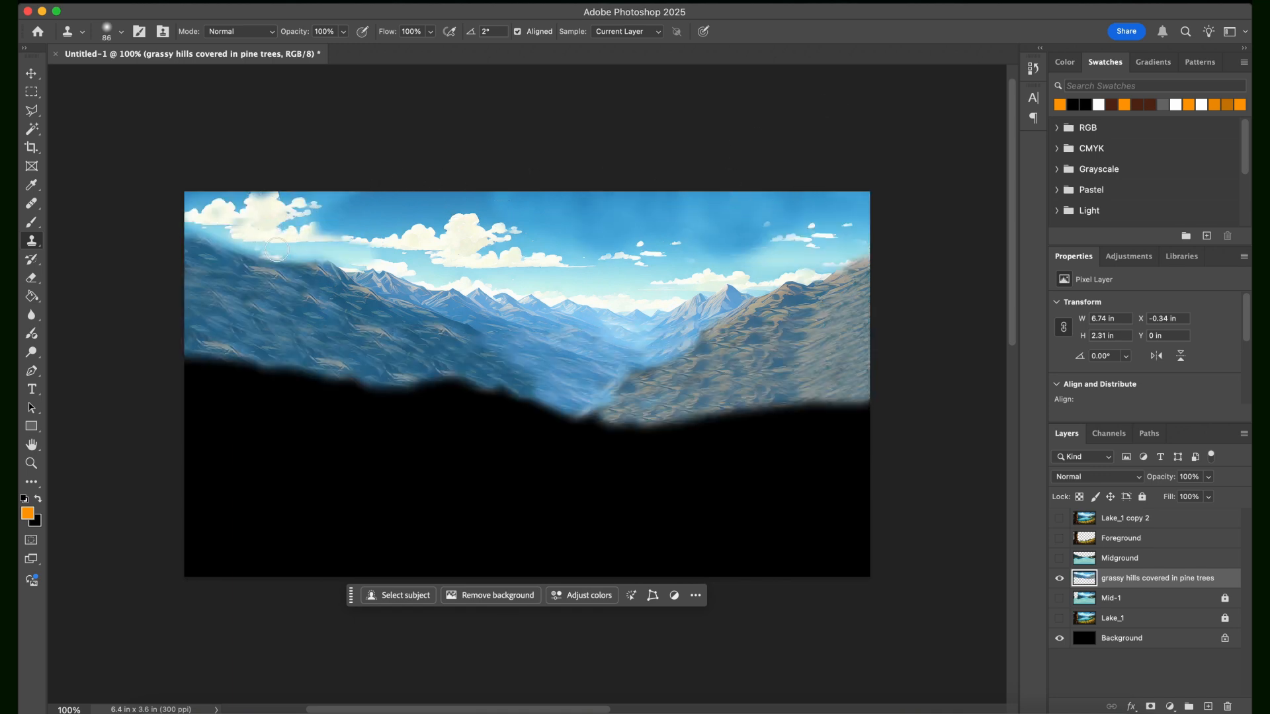
- Try to clone the rocky slope further down below the mountains on the sky layer, and undo those strokes
click(267, 223)
key(super+z)
click(490, 317)
mouse_move(855, 403)
mouse_down()
mouse_move(864, 437)
mouse_move(854, 413)
mouse_move(839, 432)
mouse_move(802, 420)
mouse_move(809, 411)
mouse_move(837, 435)
mouse_move(787, 433)
mouse_move(779, 399)
mouse_move(758, 437)
mouse_move(729, 429)
mouse_move(733, 410)
mouse_move(721, 424)
mouse_move(666, 427)
mouse_up()
alt+click(709, 400)
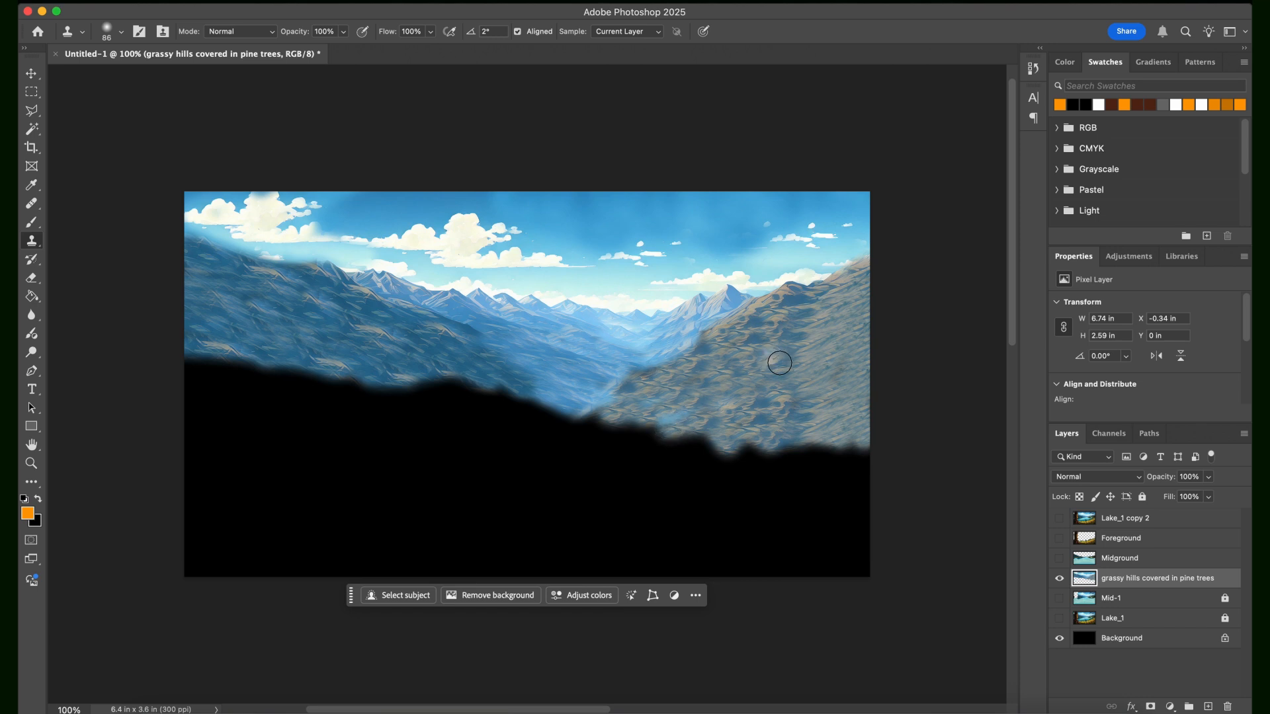
key(super+z)
key(super+z)
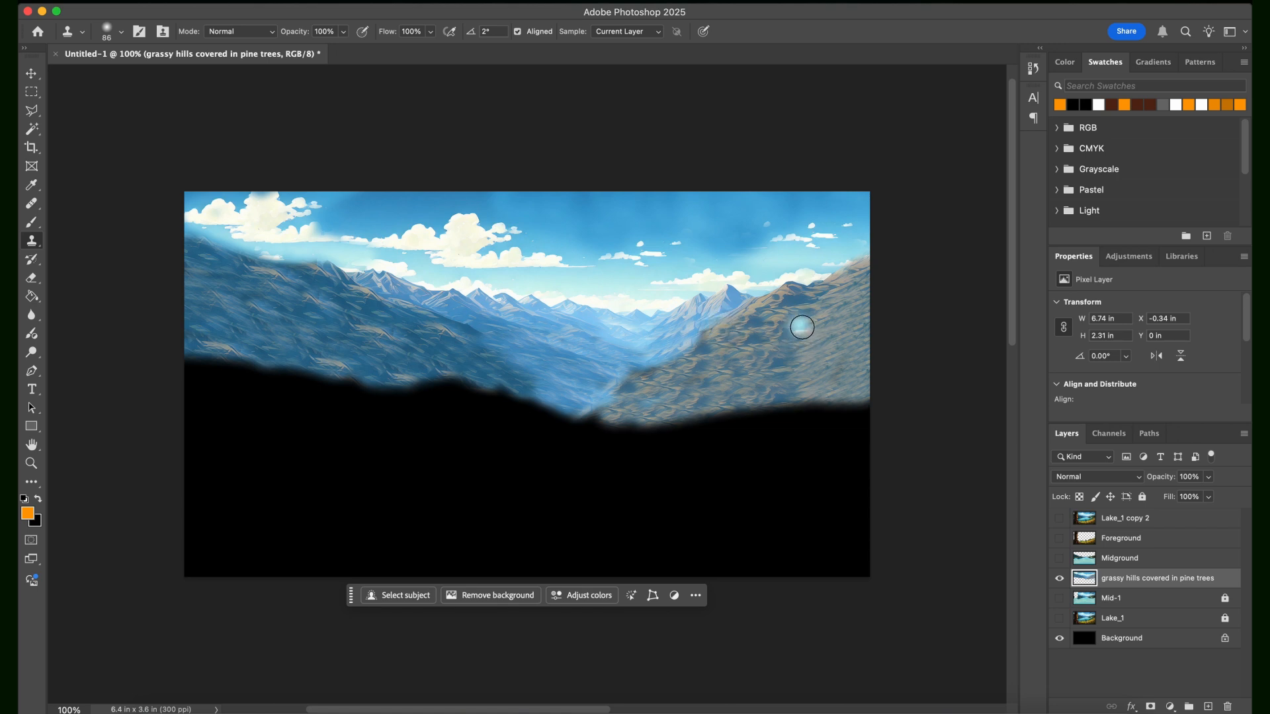
- Rename the "grassy hills covered in pine trees" layer to "Background"
click(31, 73)
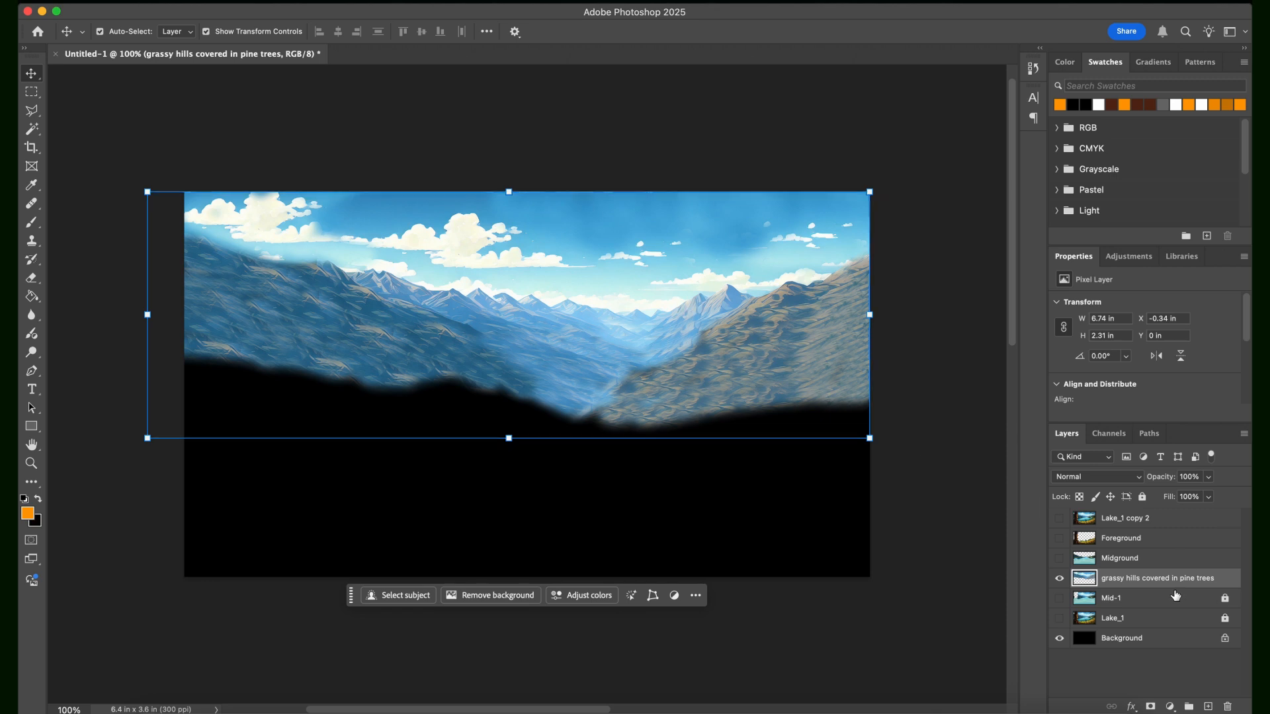
double_click(1158, 579)
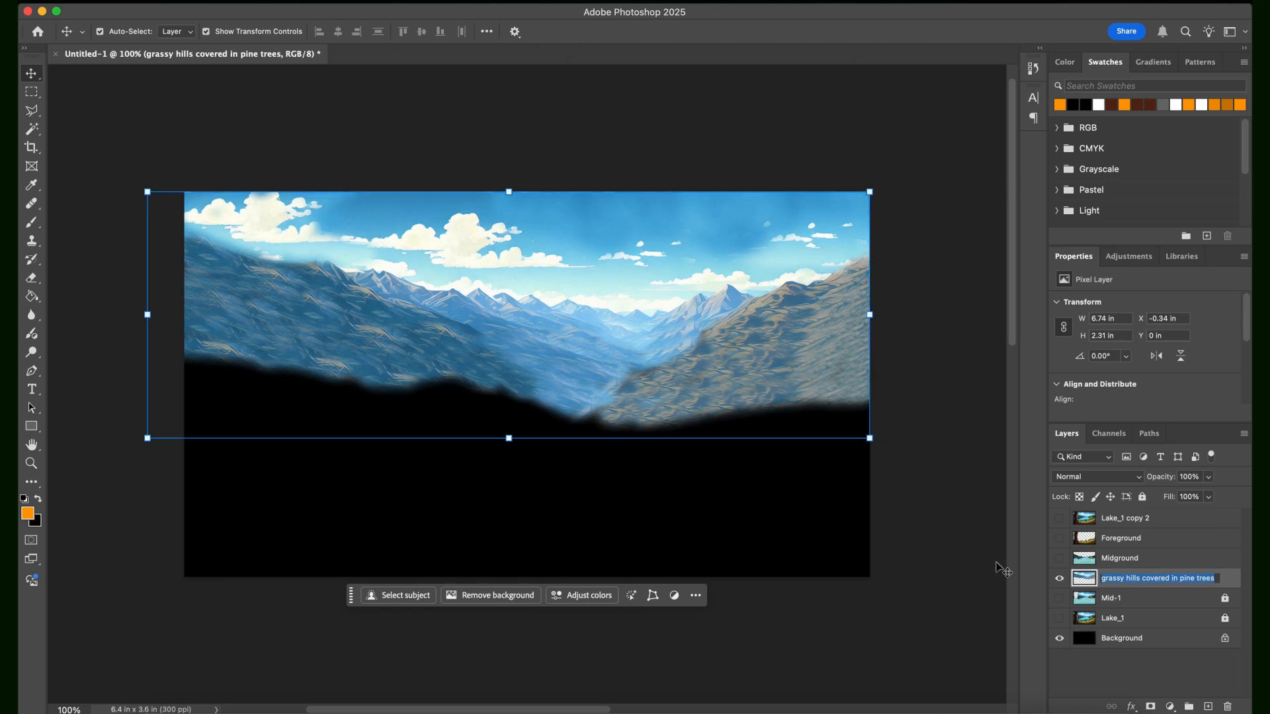
text(Background)
key(Return)
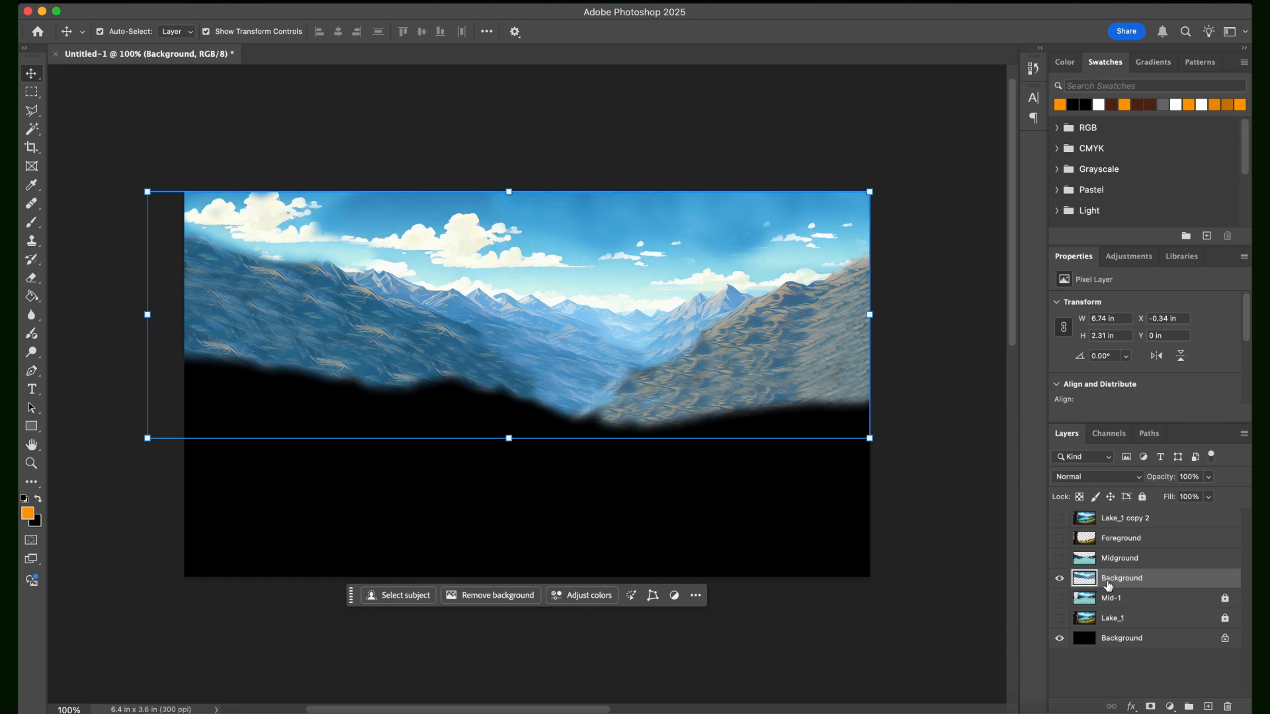
- Toggle the Midground layer over the painted mountains and test shifting it to check the coverage behind it
click(1059, 560)
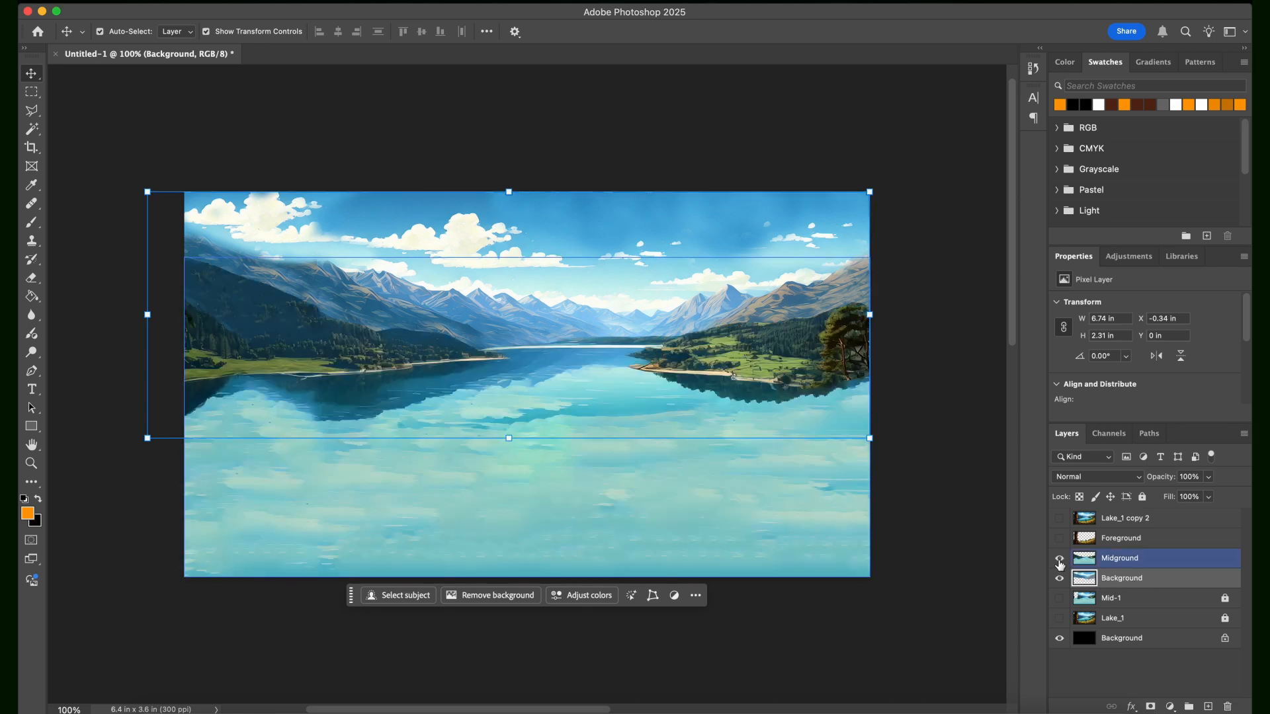
click(1060, 562)
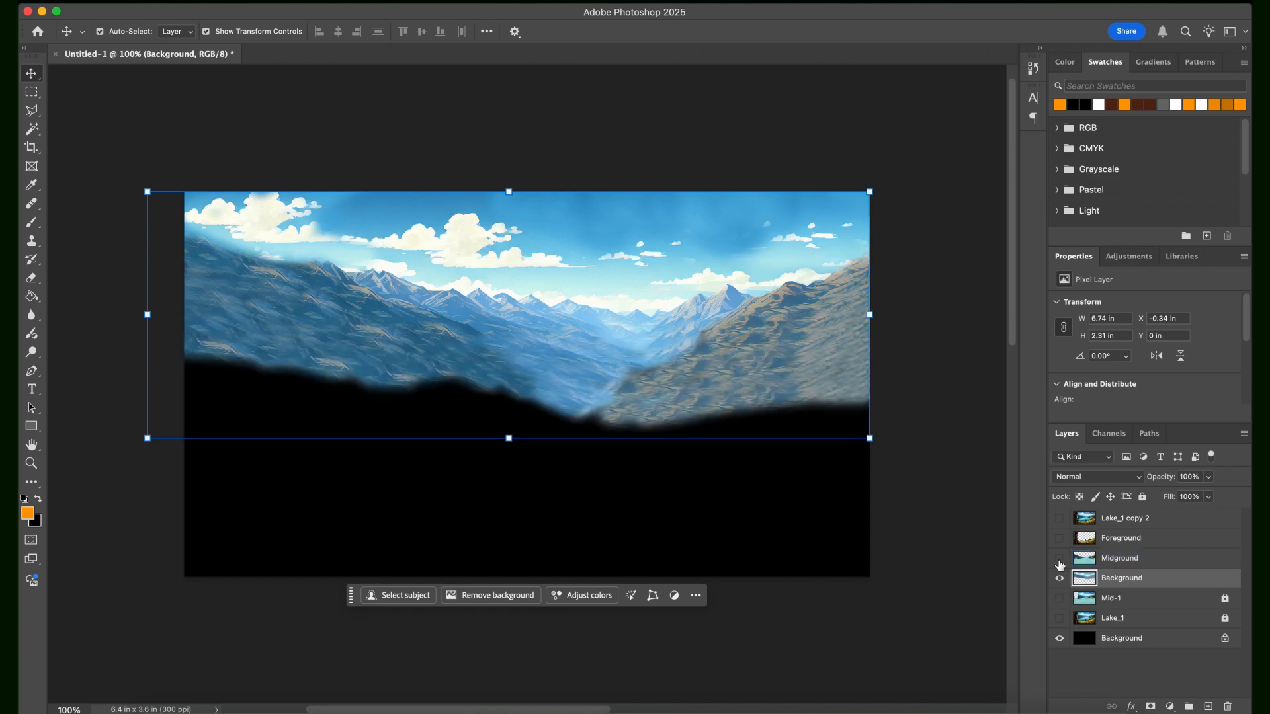
click(1060, 560)
click(1060, 563)
click(1060, 561)
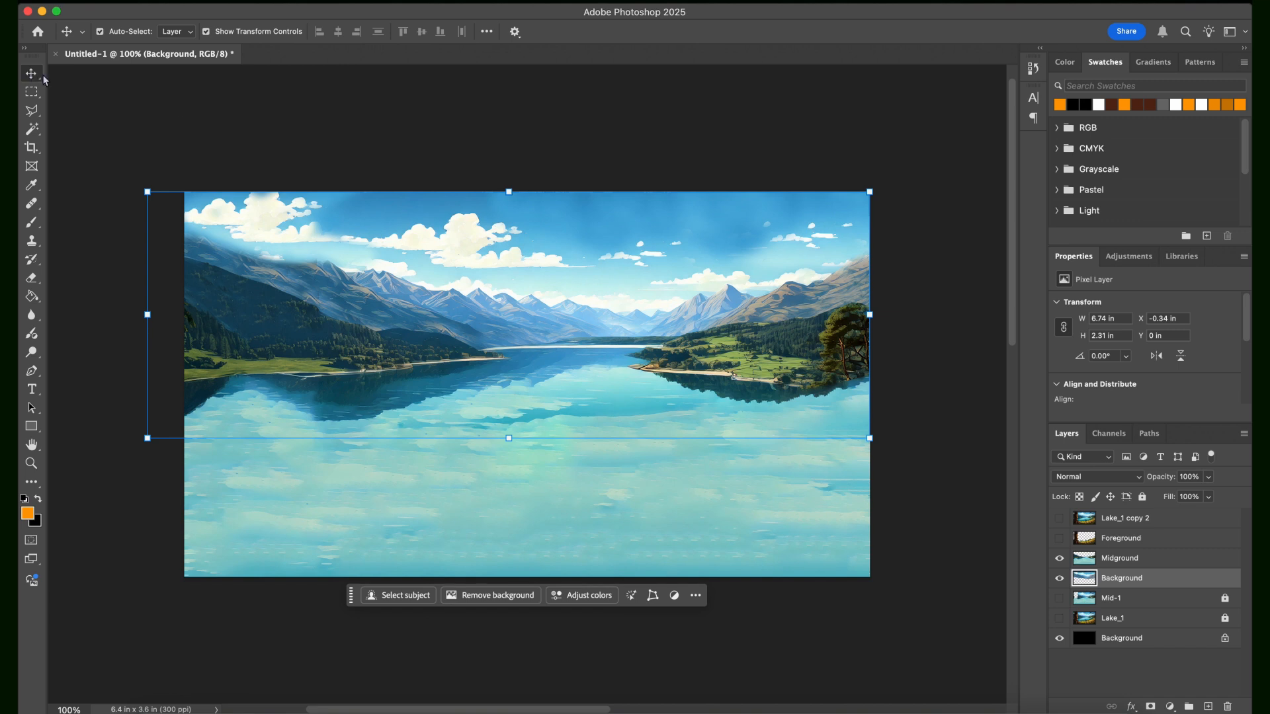
click(1122, 561)
drag(621, 436, 639, 397)
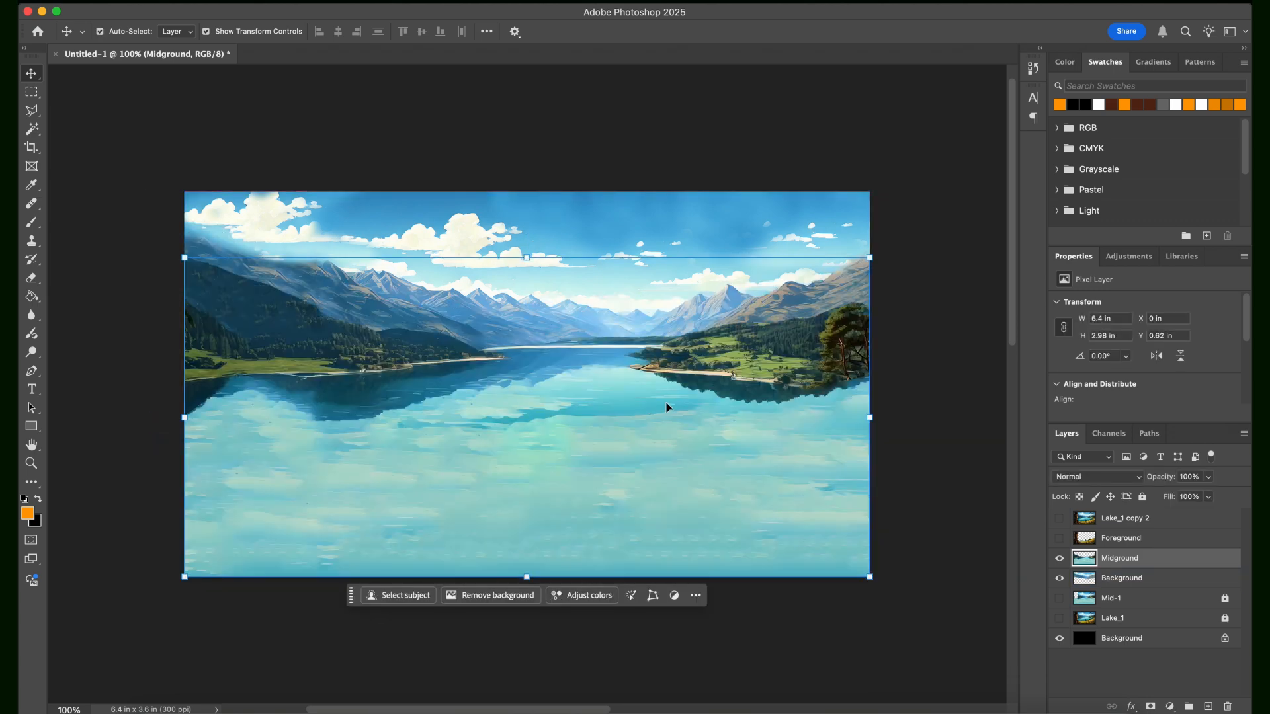
- Show the Foreground layer, shift it to X 0.12 in to test the separation, and return it to X 0 in
click(1060, 539)
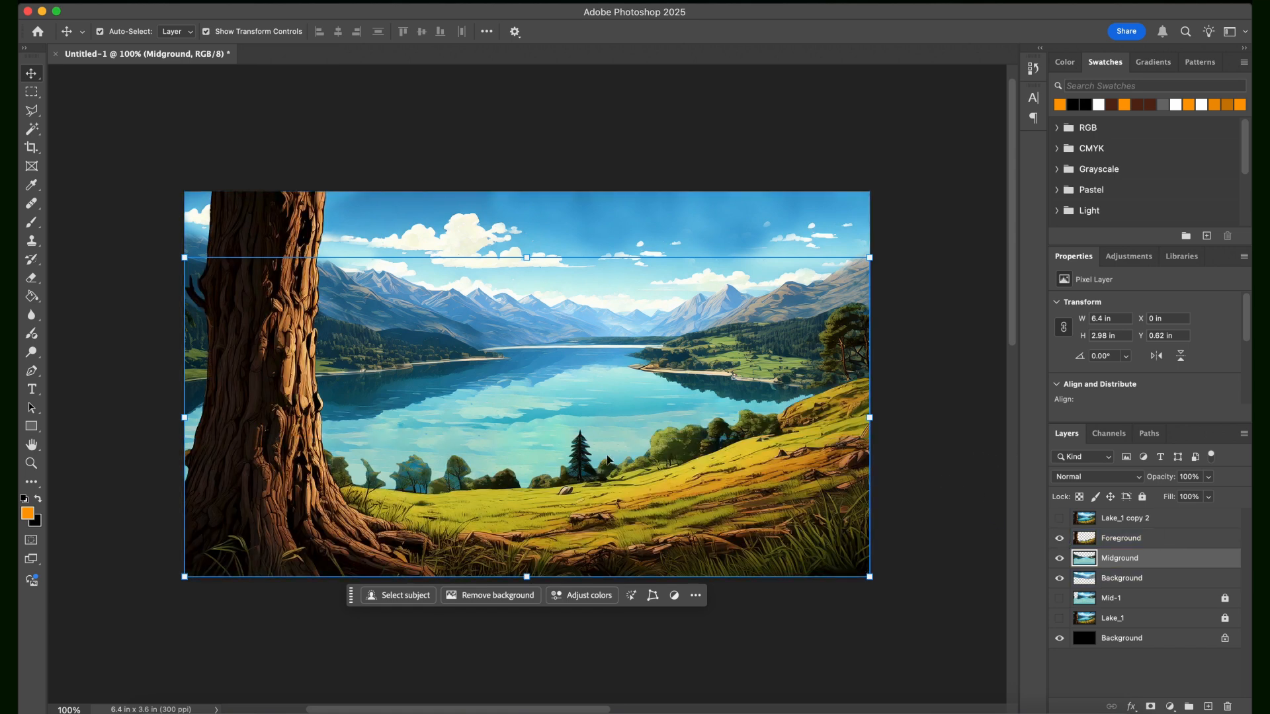
drag(703, 510, 713, 511)
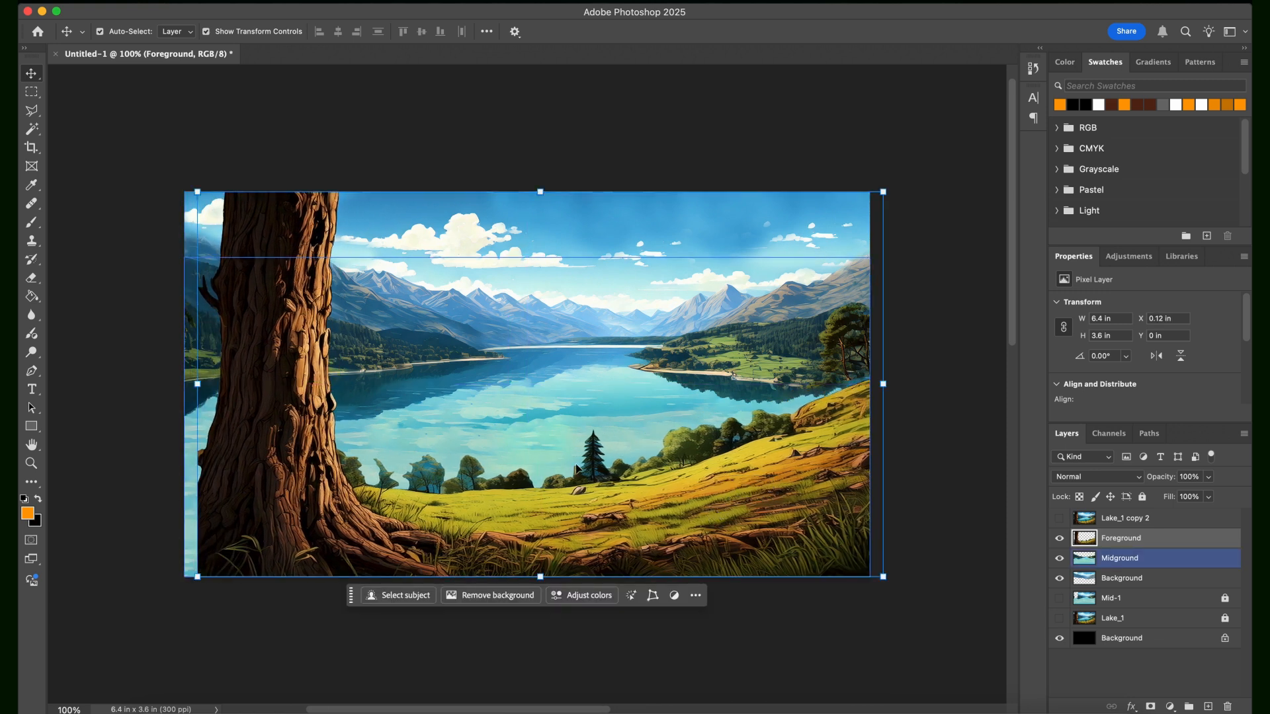
drag(599, 378, 585, 408)
drag(366, 297, 364, 375)
click(952, 384)
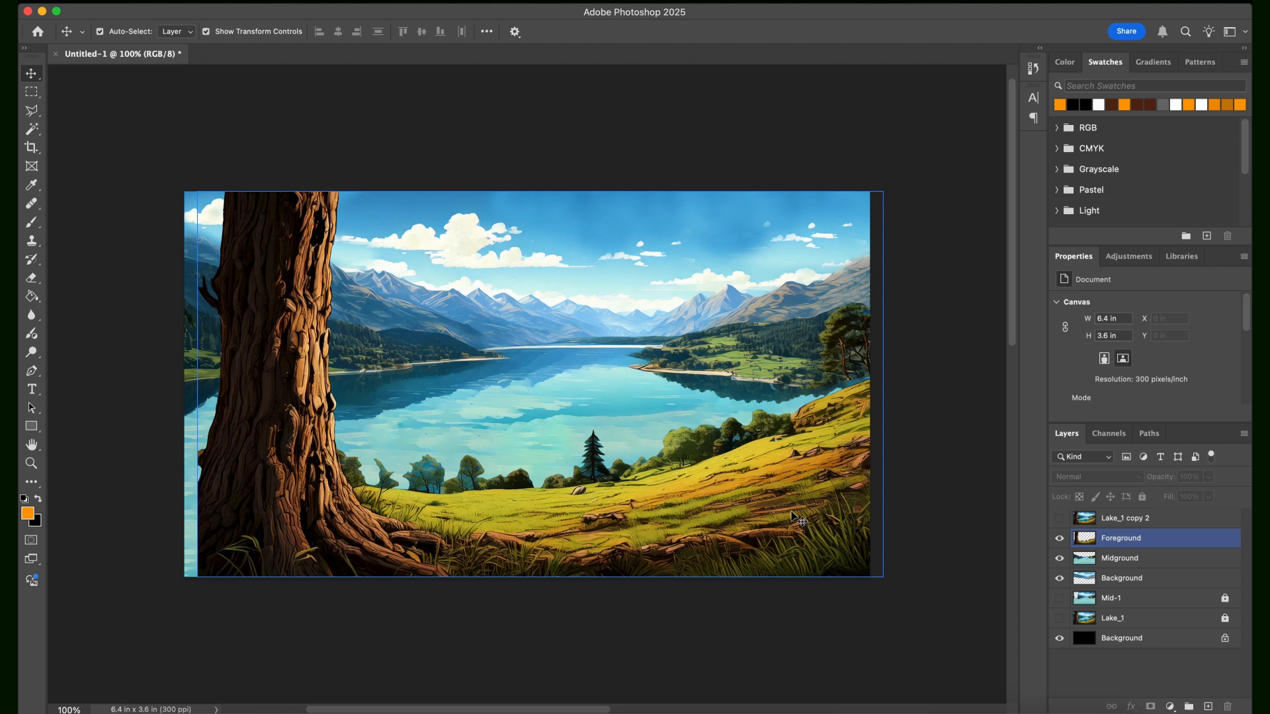
drag(793, 517, 781, 517)
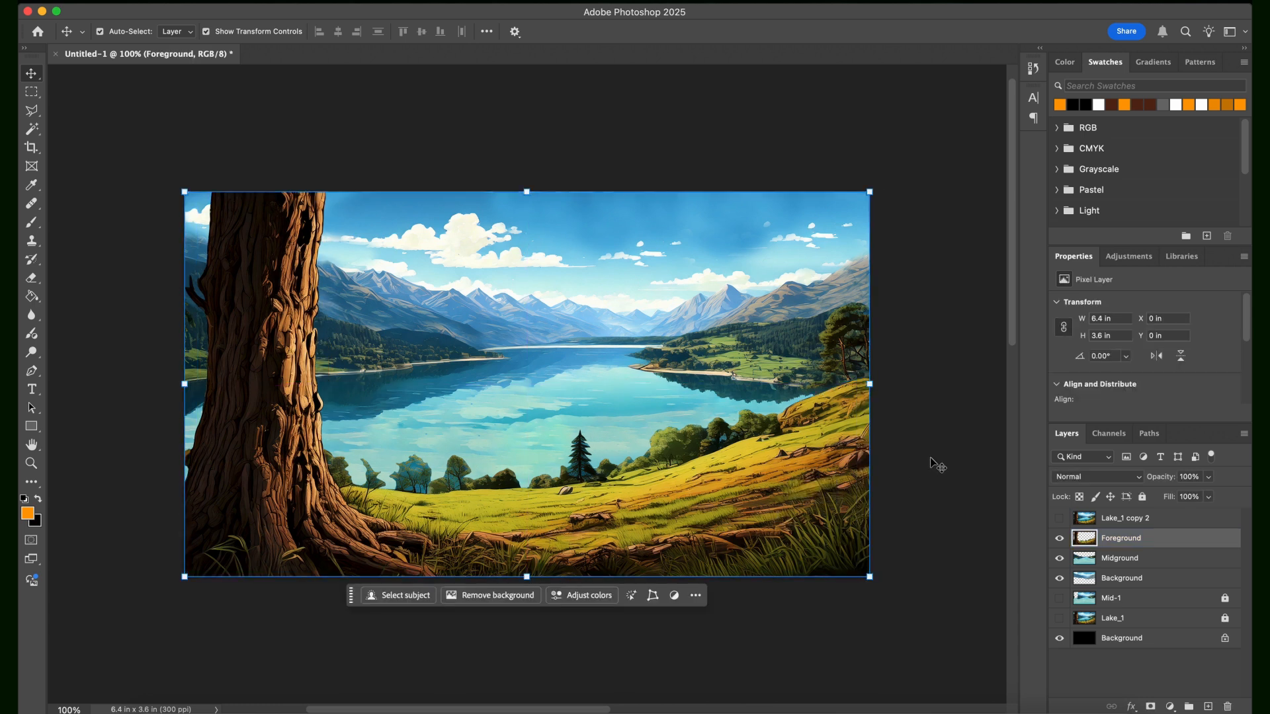
click(936, 463)
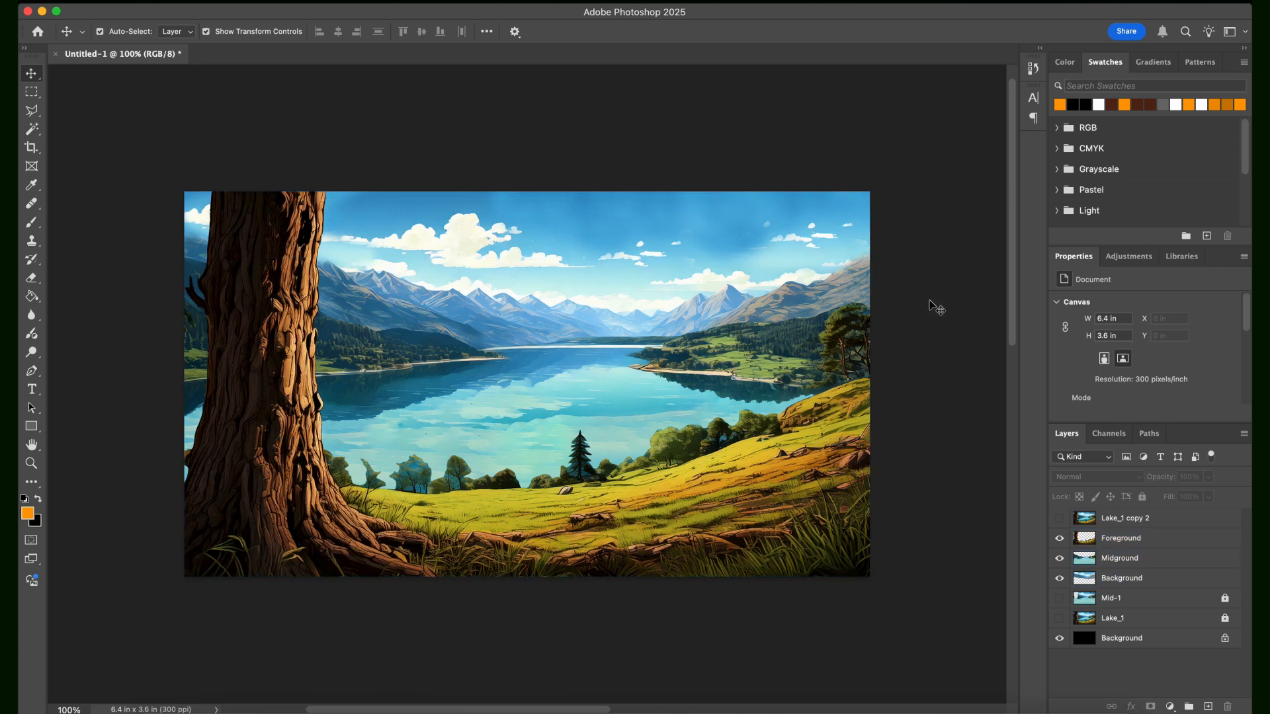
- Hide the mountain Background, Midground and black Background layers so only the Foreground layer shows over transparency
click(1059, 579)
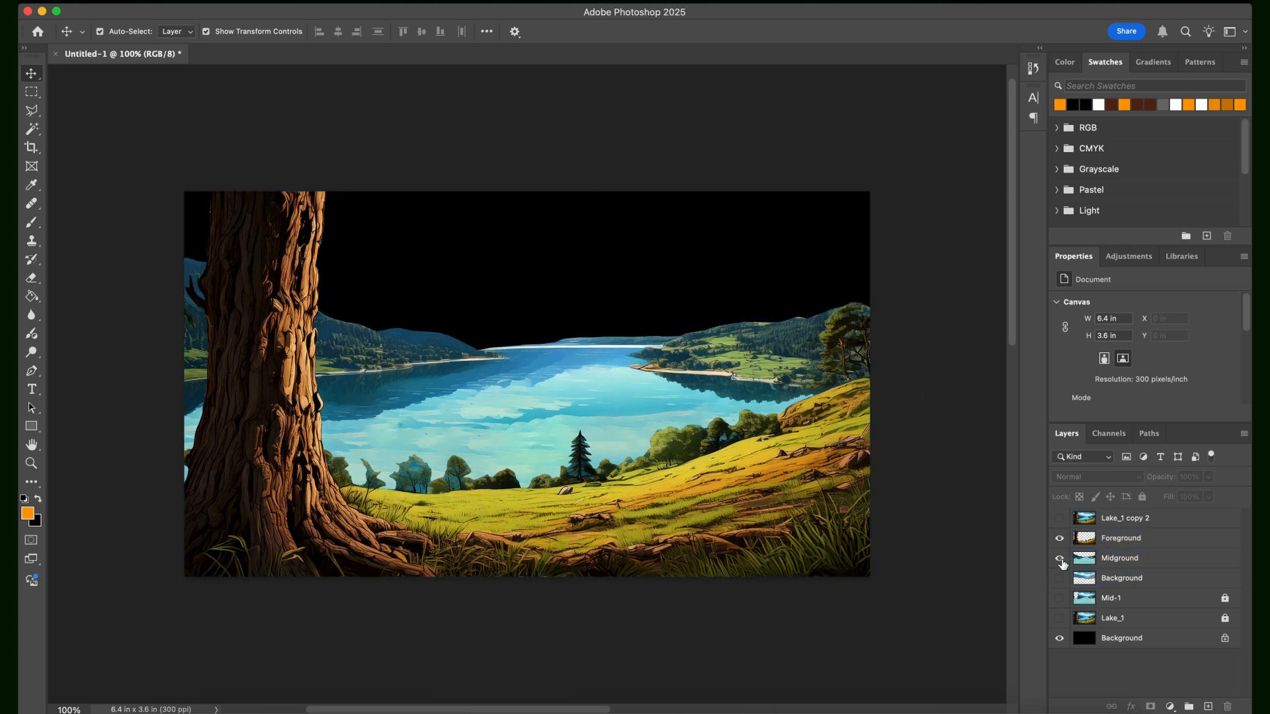
click(1061, 560)
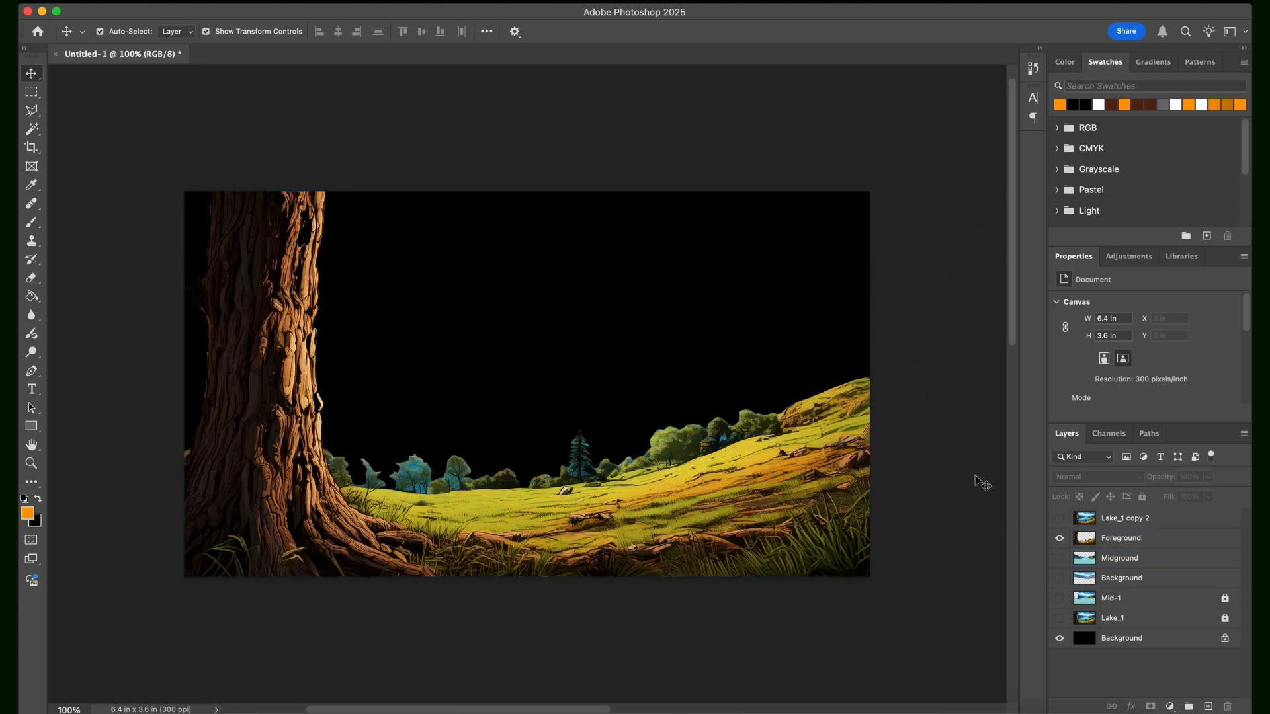
click(1059, 639)
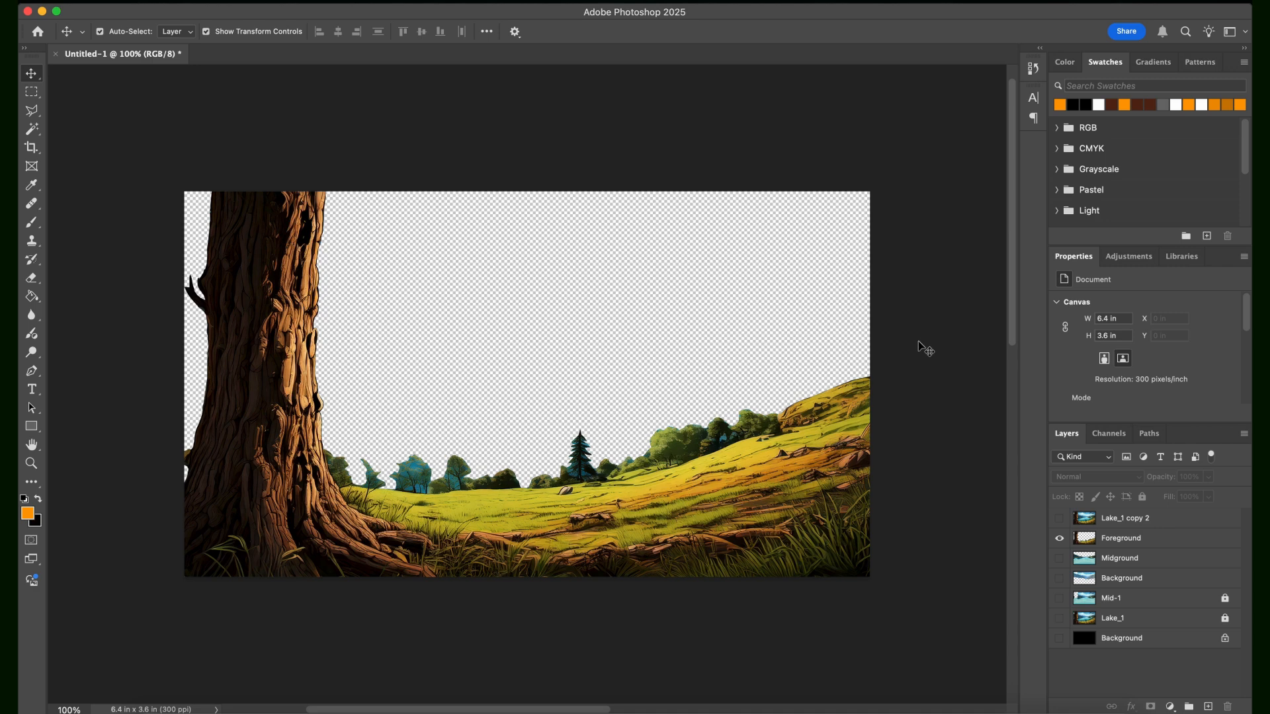
- Switch to the Hero.aep project in After Effects and select the Comps folder
key(super)
key(super+Tab)
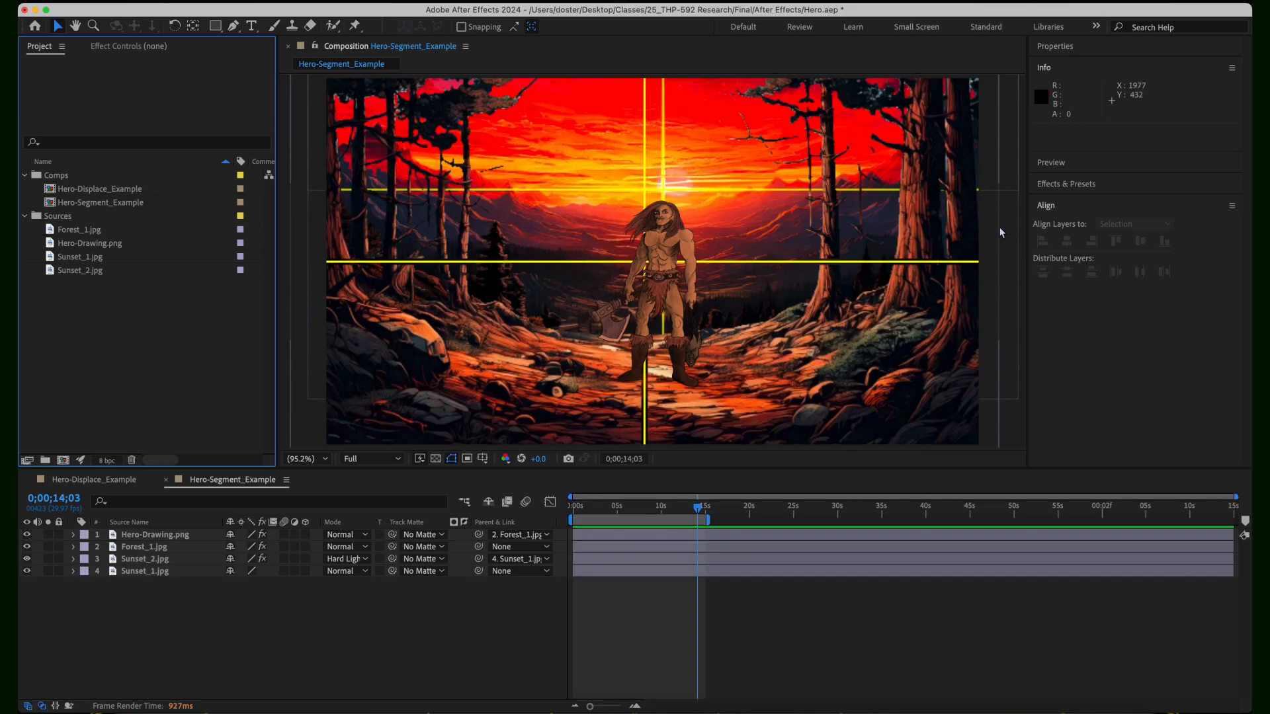
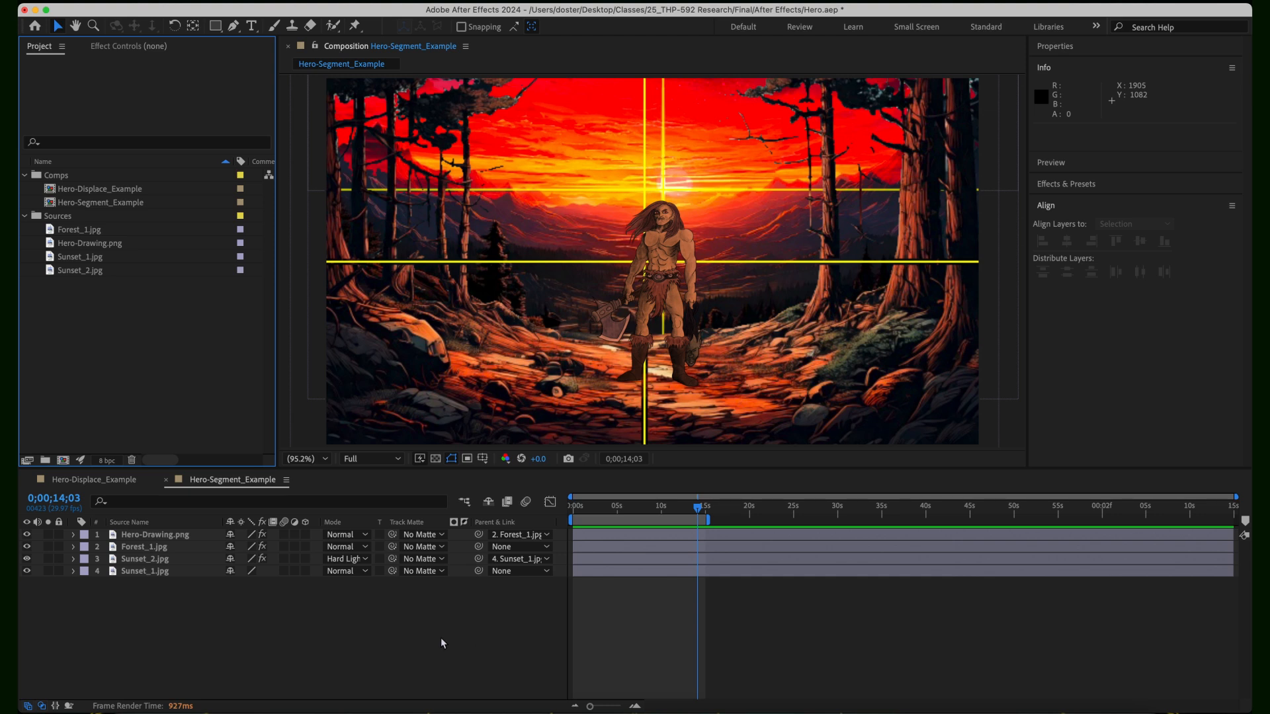
click(84, 180)
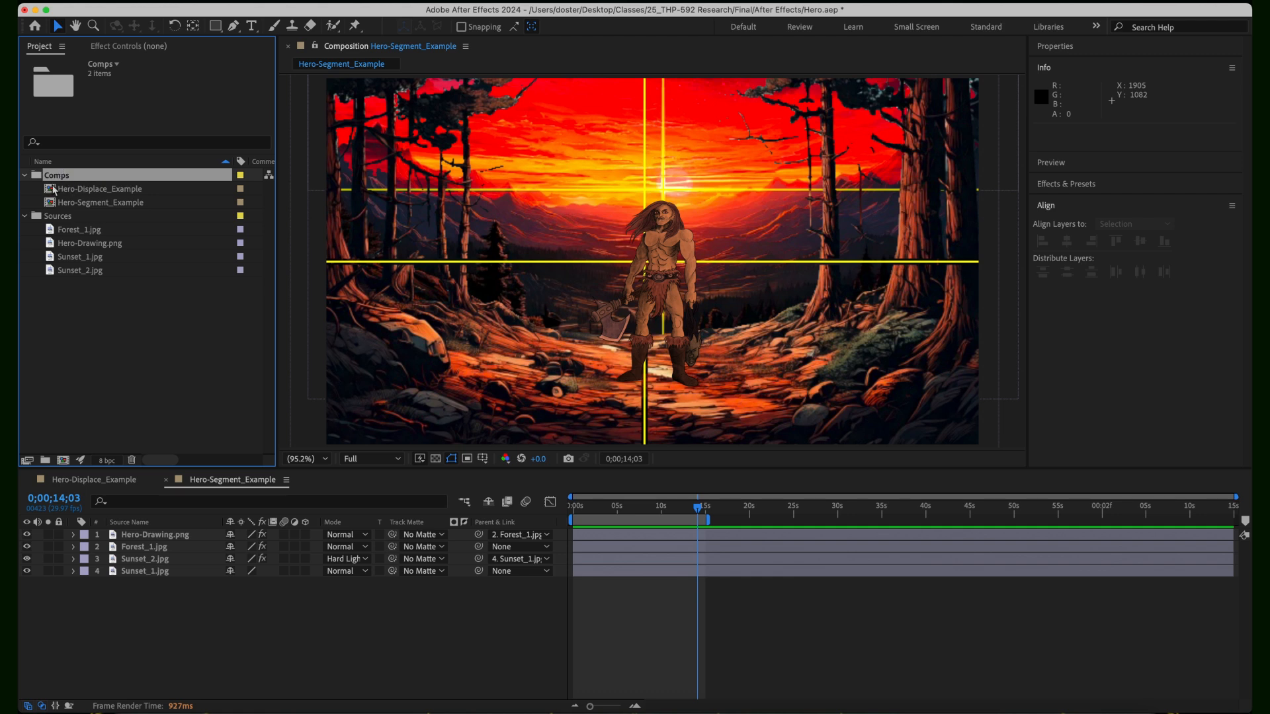
- Create a new folder outside the existing project folders and delete it again
click(122, 323)
click(46, 460)
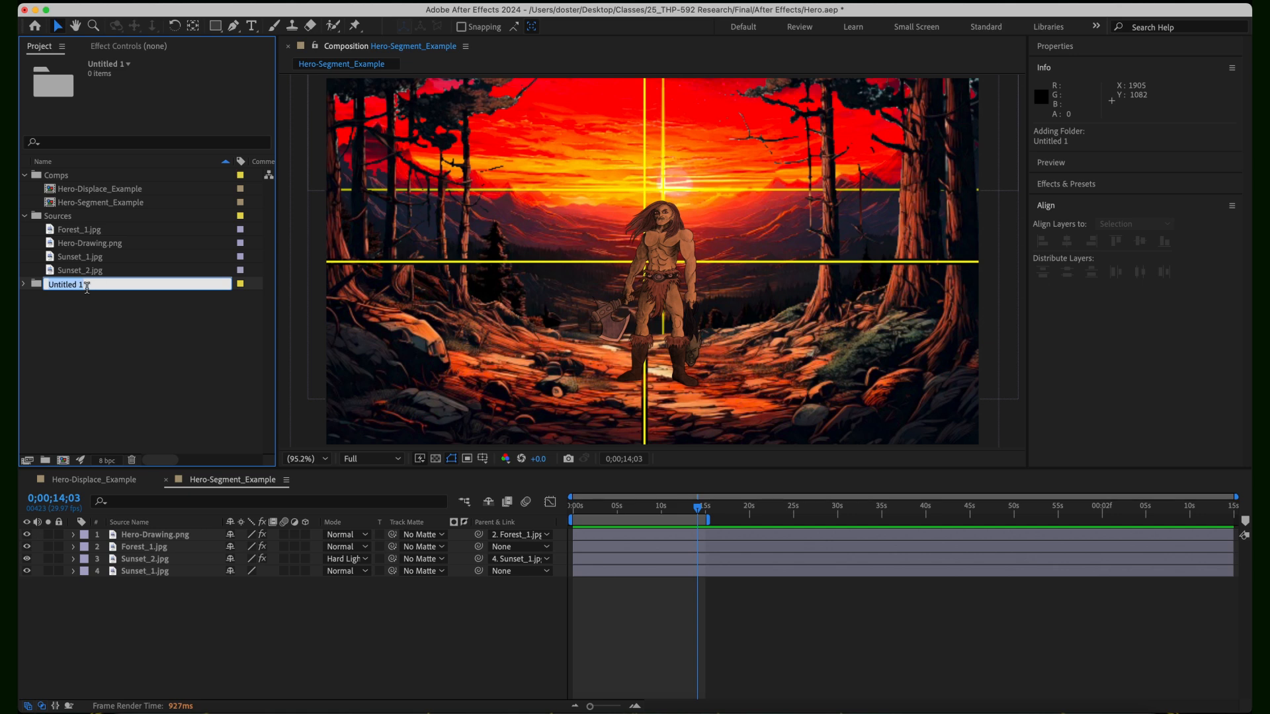
click(81, 325)
click(72, 286)
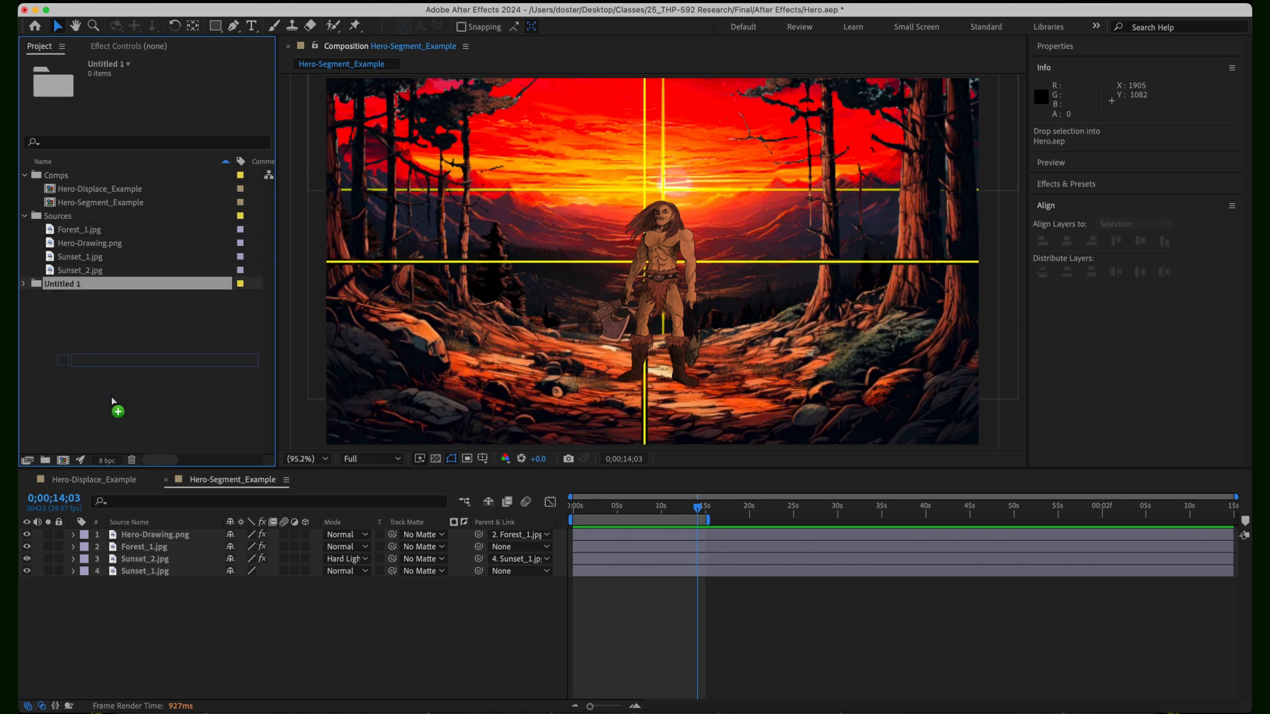
click(132, 460)
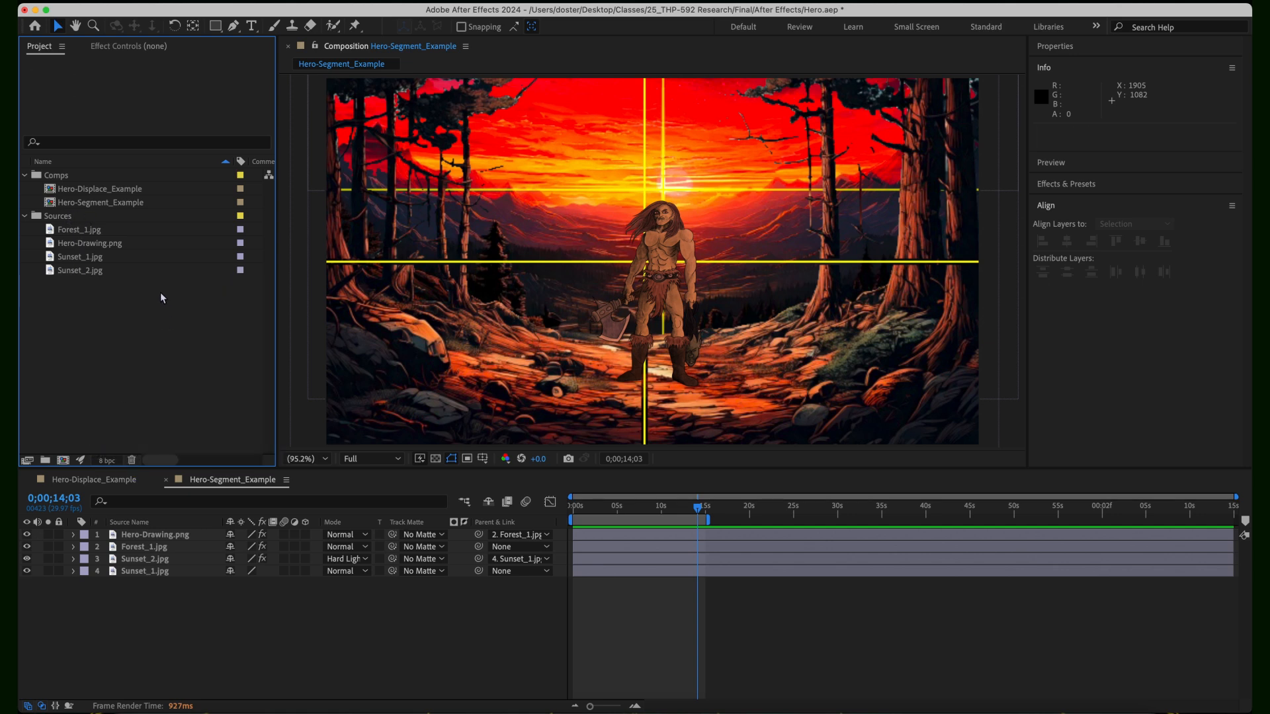
- Start a new 1920x1080, 29.97 fps composition in the Comps folder and set its duration to 0;00;30;00
click(98, 177)
click(63, 461)
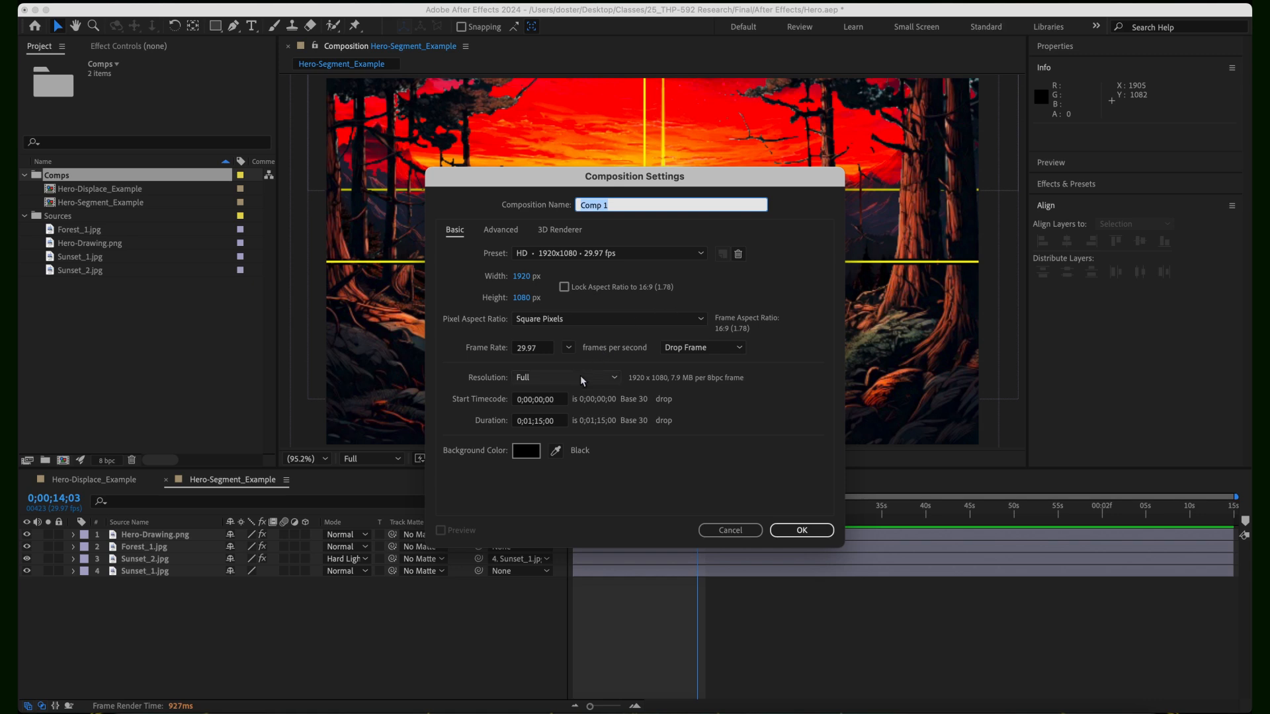
click(541, 426)
key(BackSpace)
key(BackSpace)
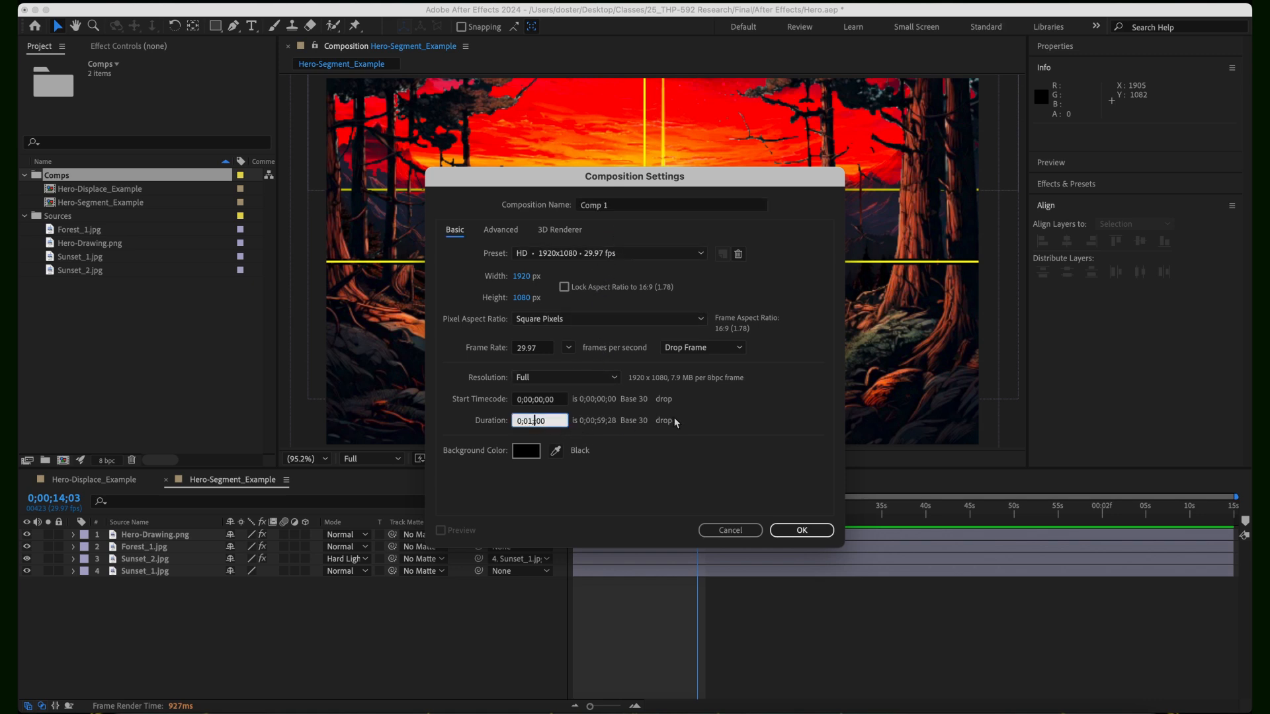
text(30)
key(BackSpace)
text(0)
- Name the new composition Segment-Parallax and create it
click(630, 208)
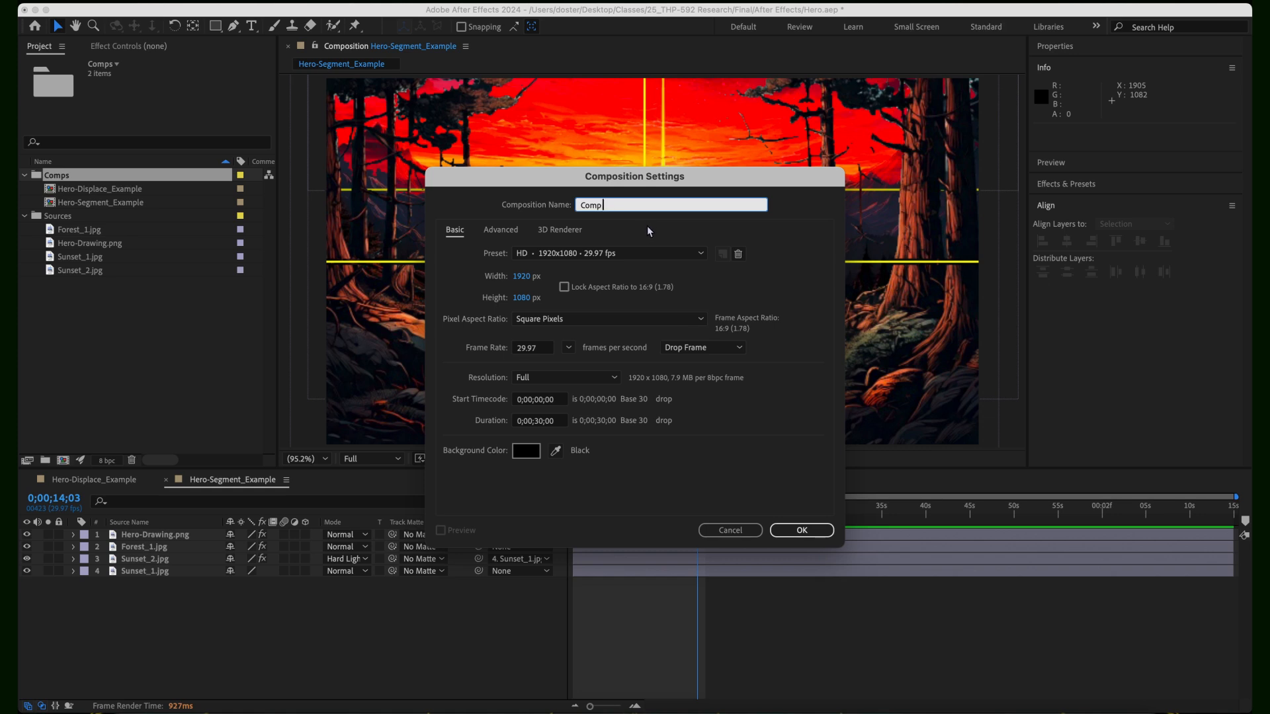
key(BackSpace)
key(BackSpace)
key(BackSpace)
key(BackSpace)
key(BackSpace)
key(BackSpace)
text(Segment-Paralla)
click(803, 533)
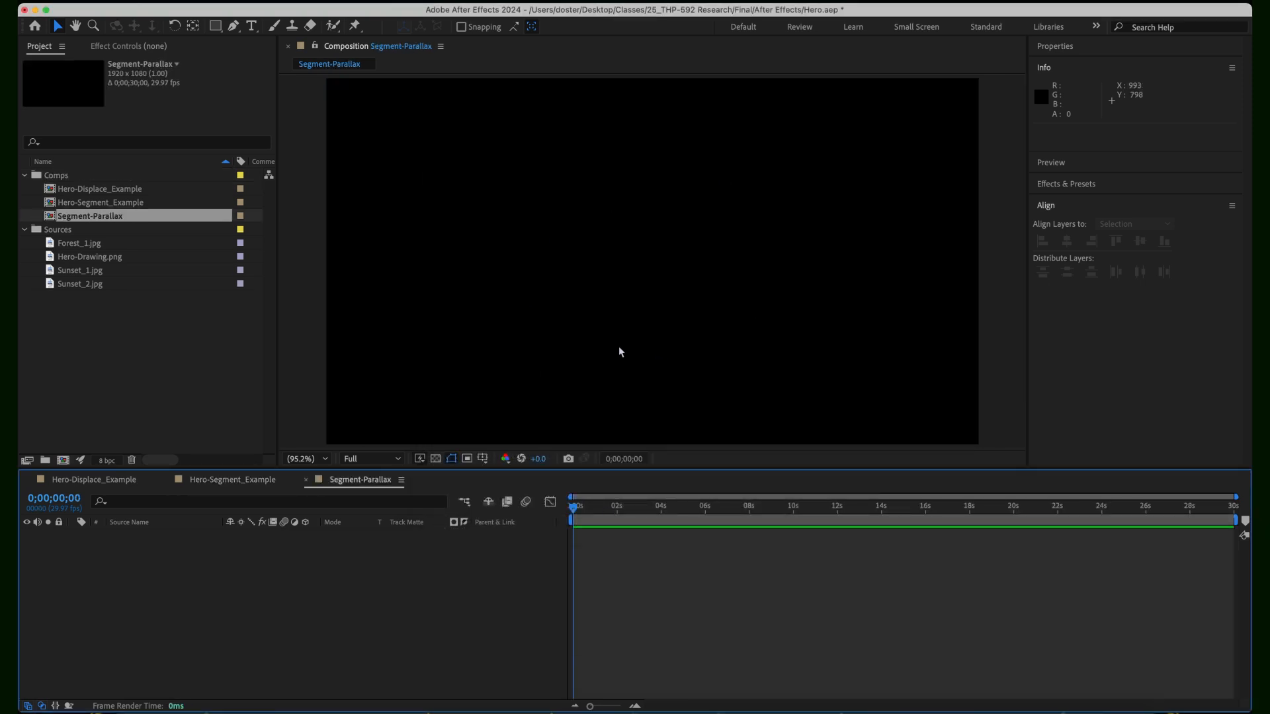
- Import Background_Lake.png, Foreground_Lake.png and Midground_Lake.png from the Segments folder into the project's Sources folder
click(87, 231)
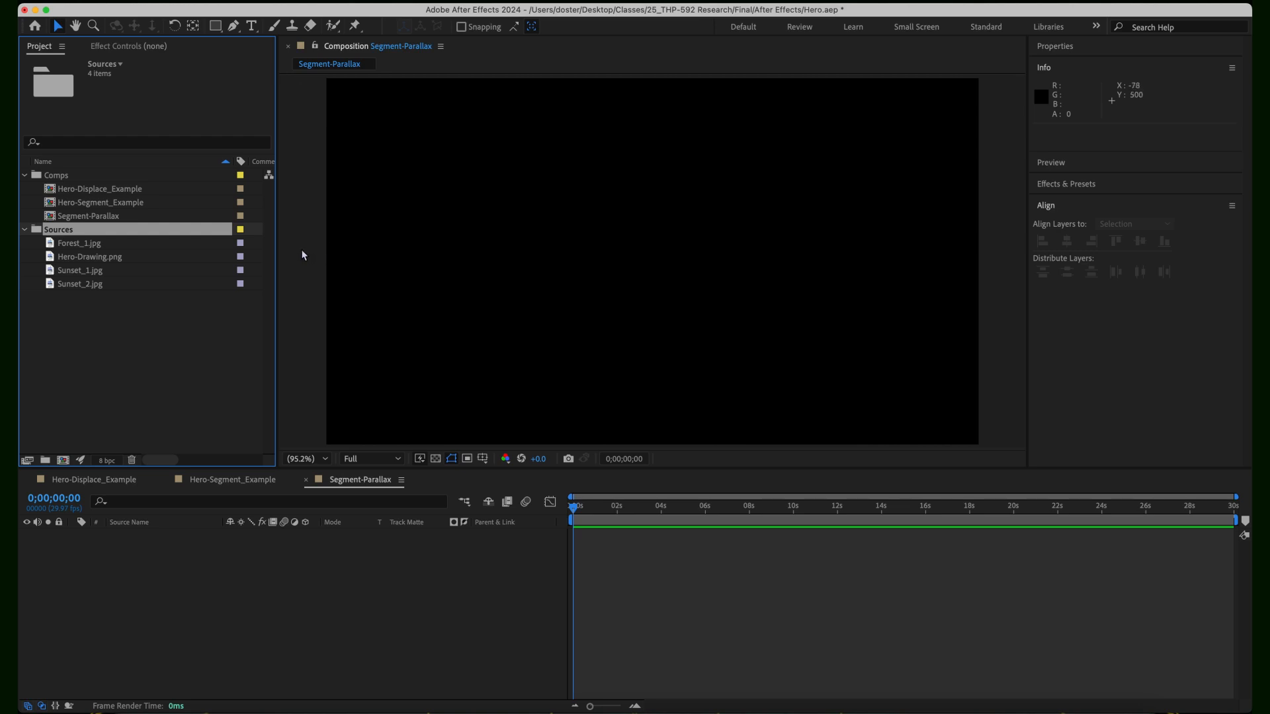
click(1092, 706)
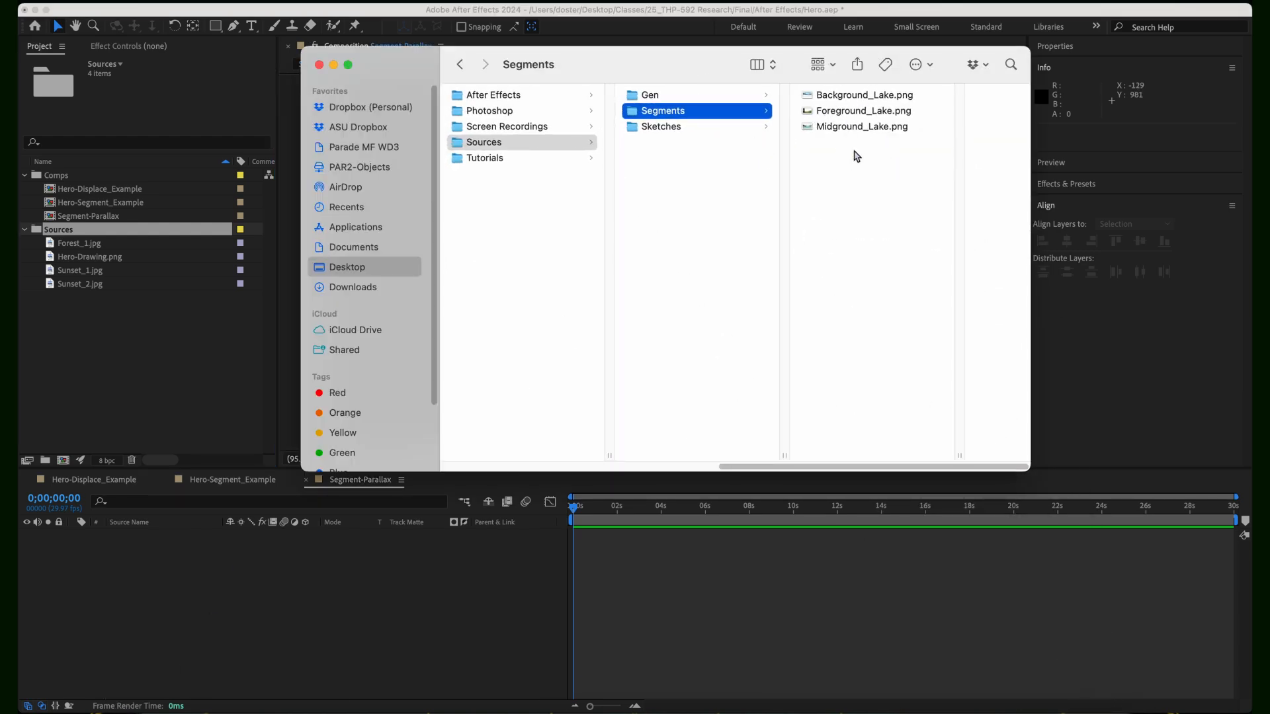
drag(855, 147, 827, 99)
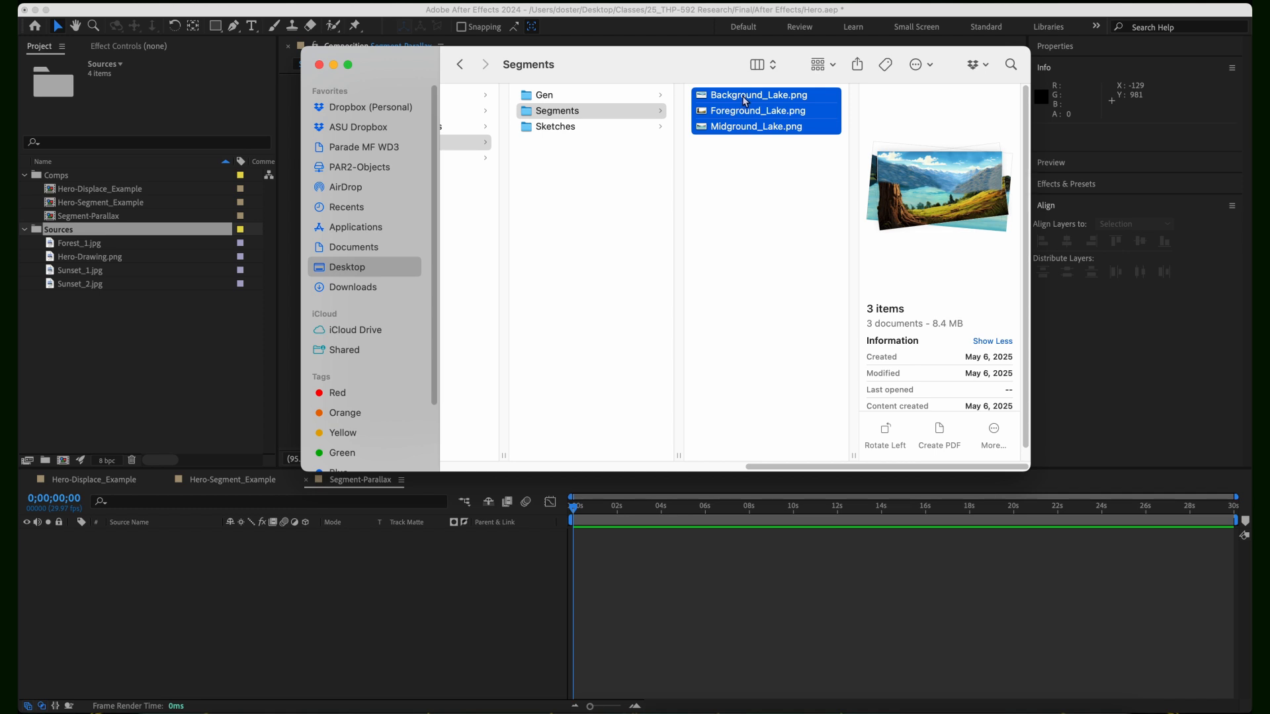
drag(745, 101, 78, 234)
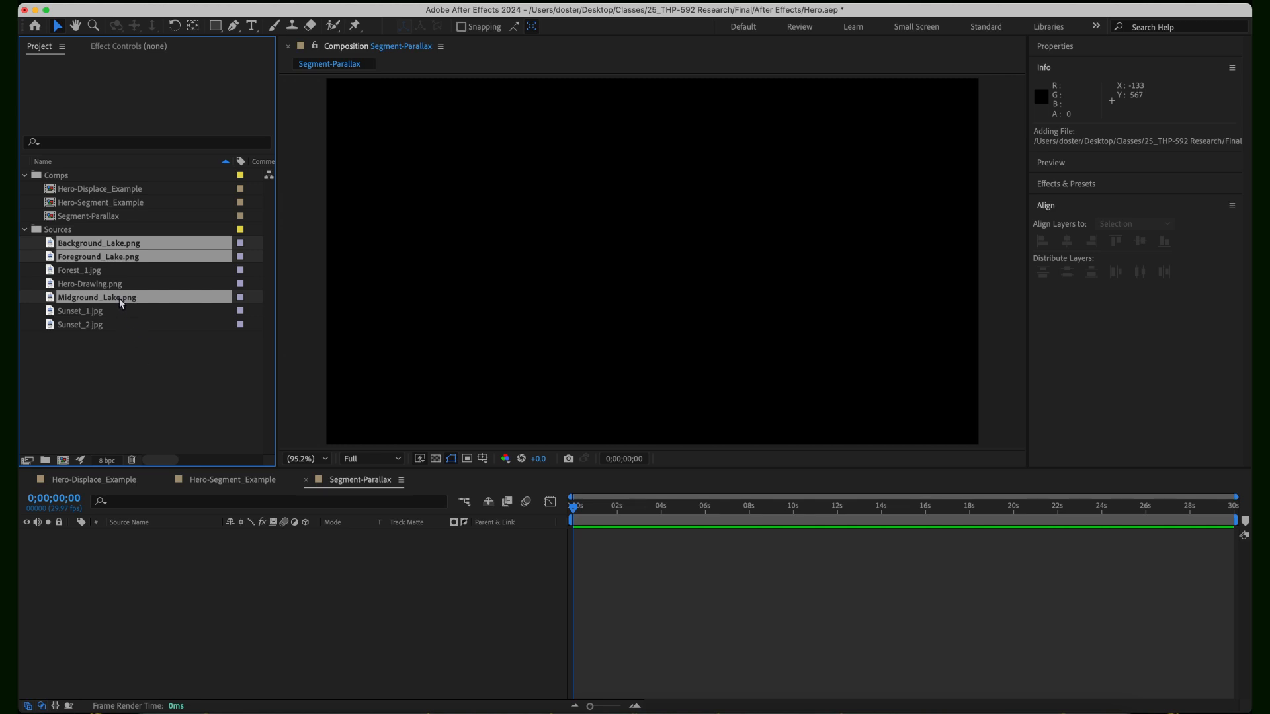
- Add the three lake images to the Segment-Parallax composition and stack them with Foreground above Midground and Background at the back
drag(119, 299, 145, 618)
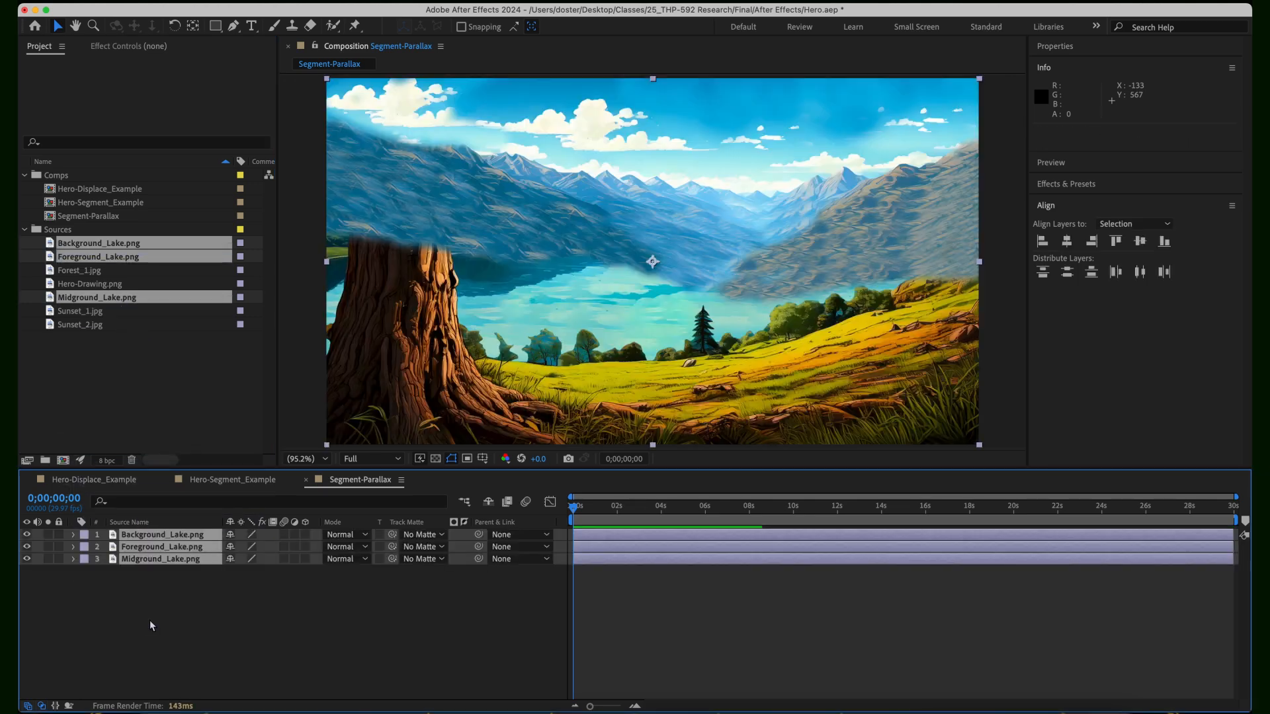
click(246, 622)
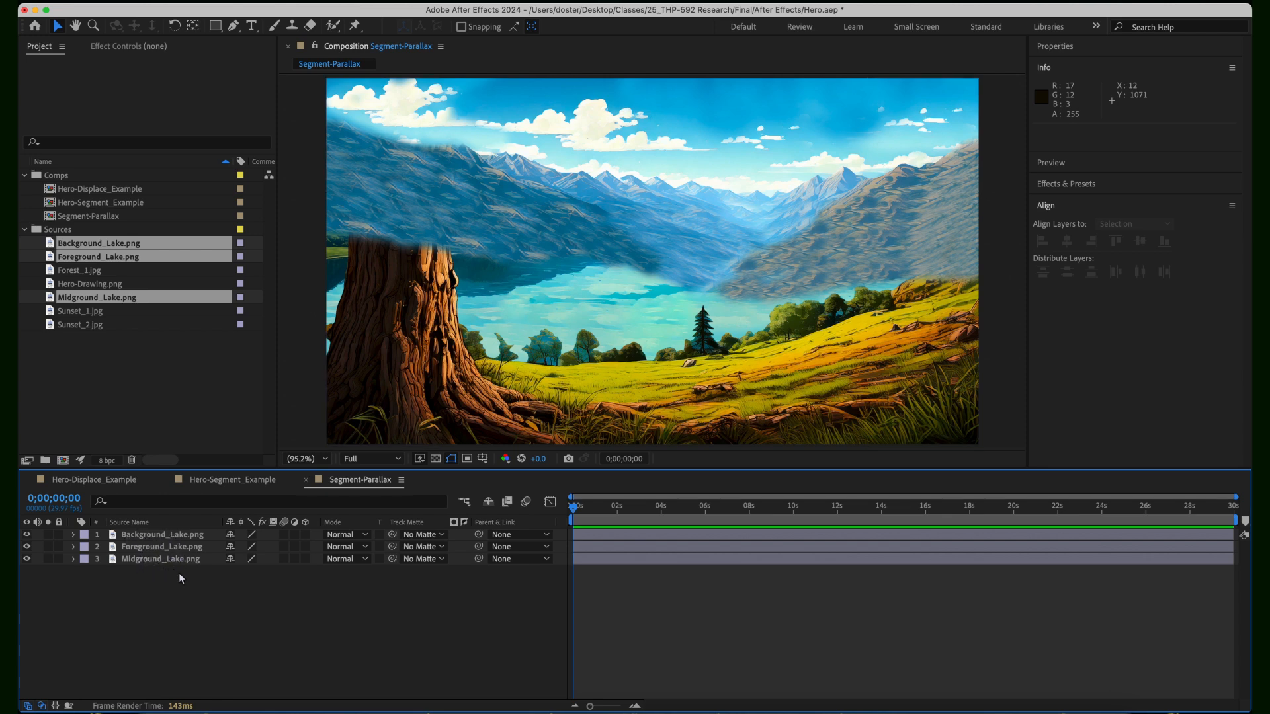
click(143, 534)
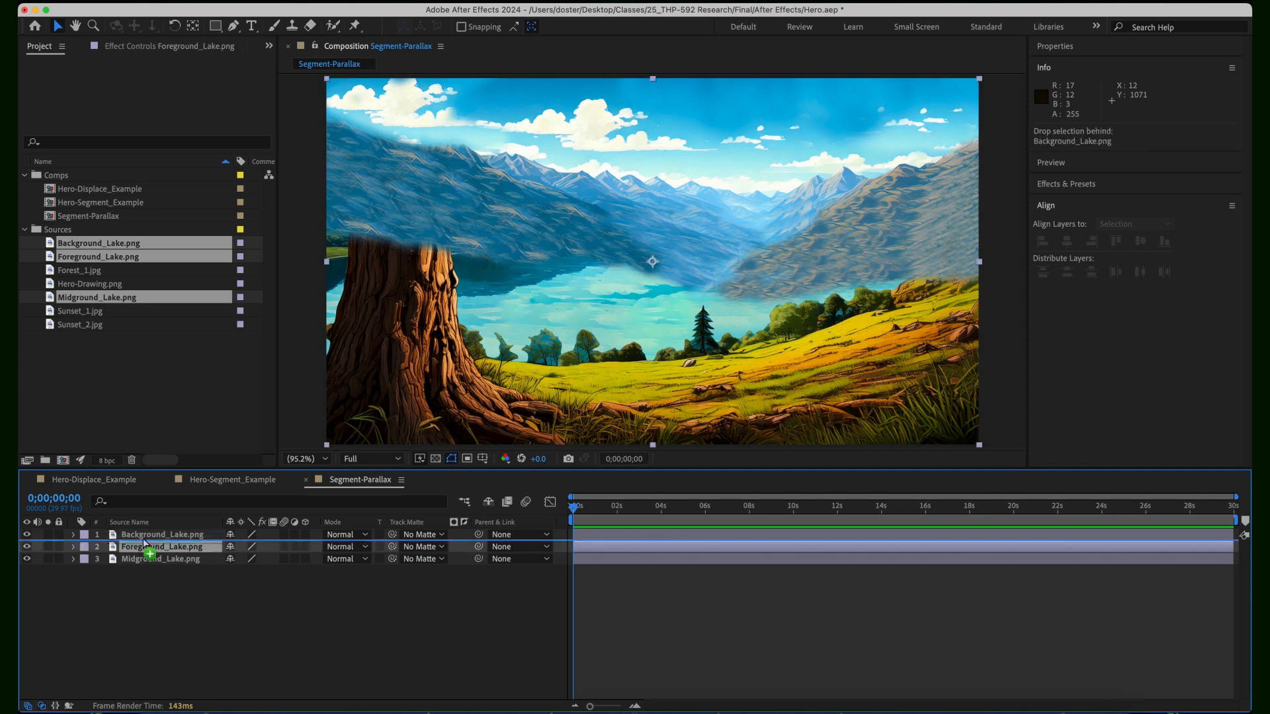
drag(143, 532, 147, 574)
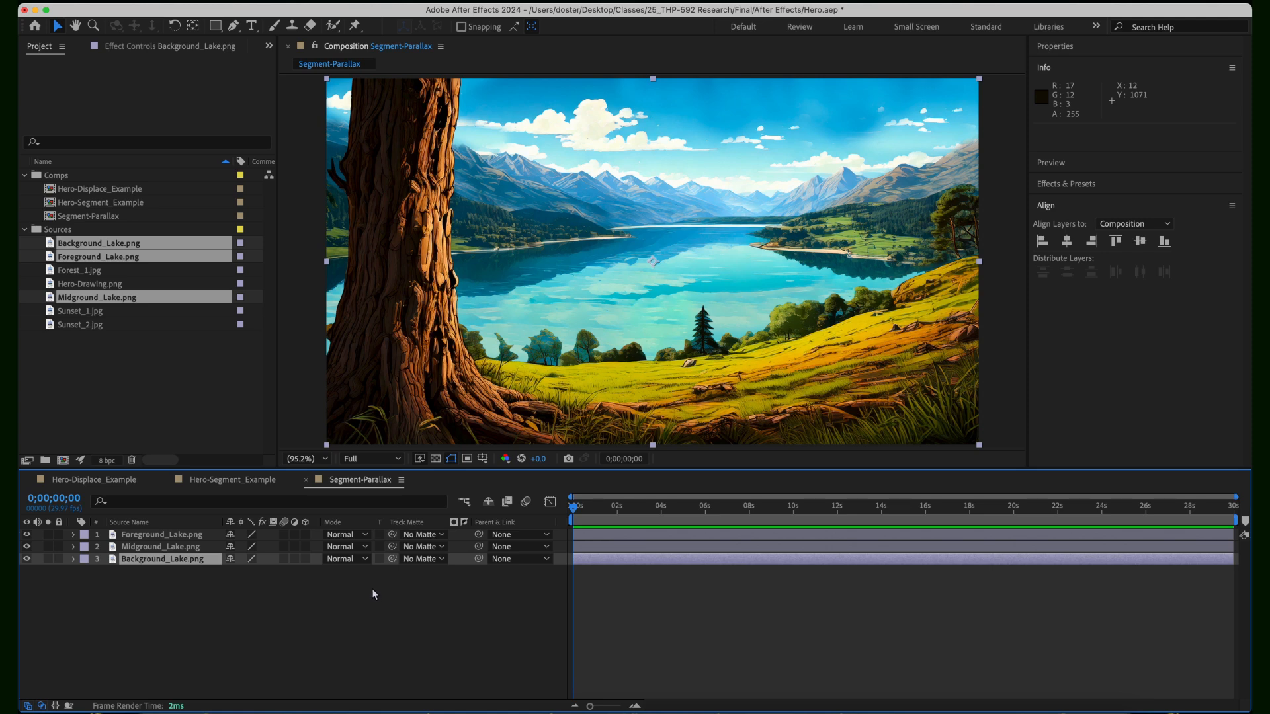
- Reveal the Foreground layer's transform properties, test a horizontal position shift and undo it
click(74, 536)
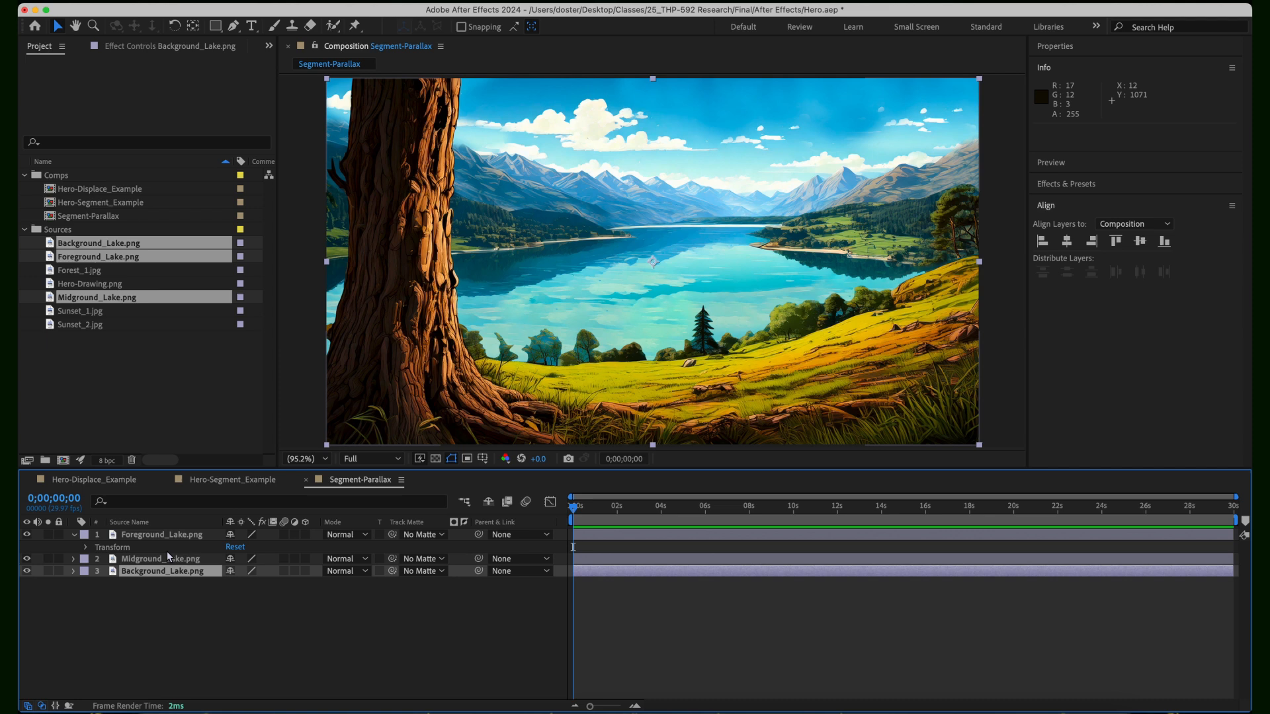
click(86, 548)
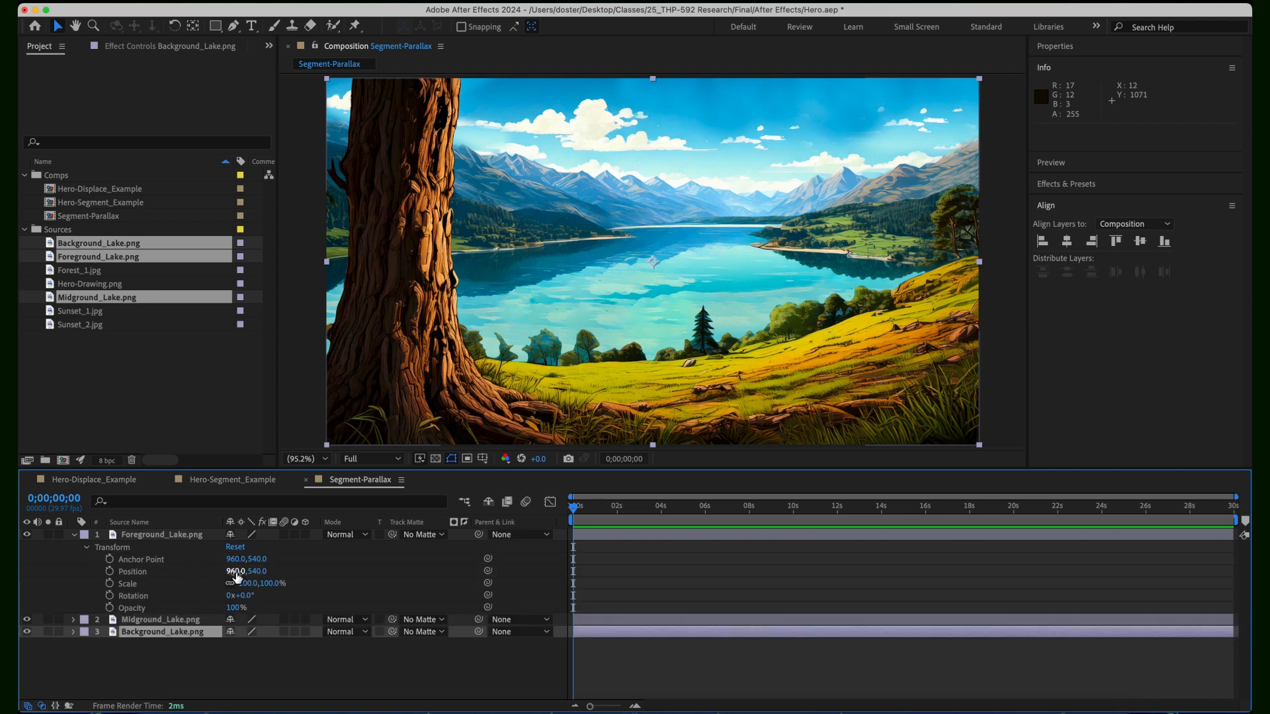
drag(237, 571, 259, 583)
key(super+z)
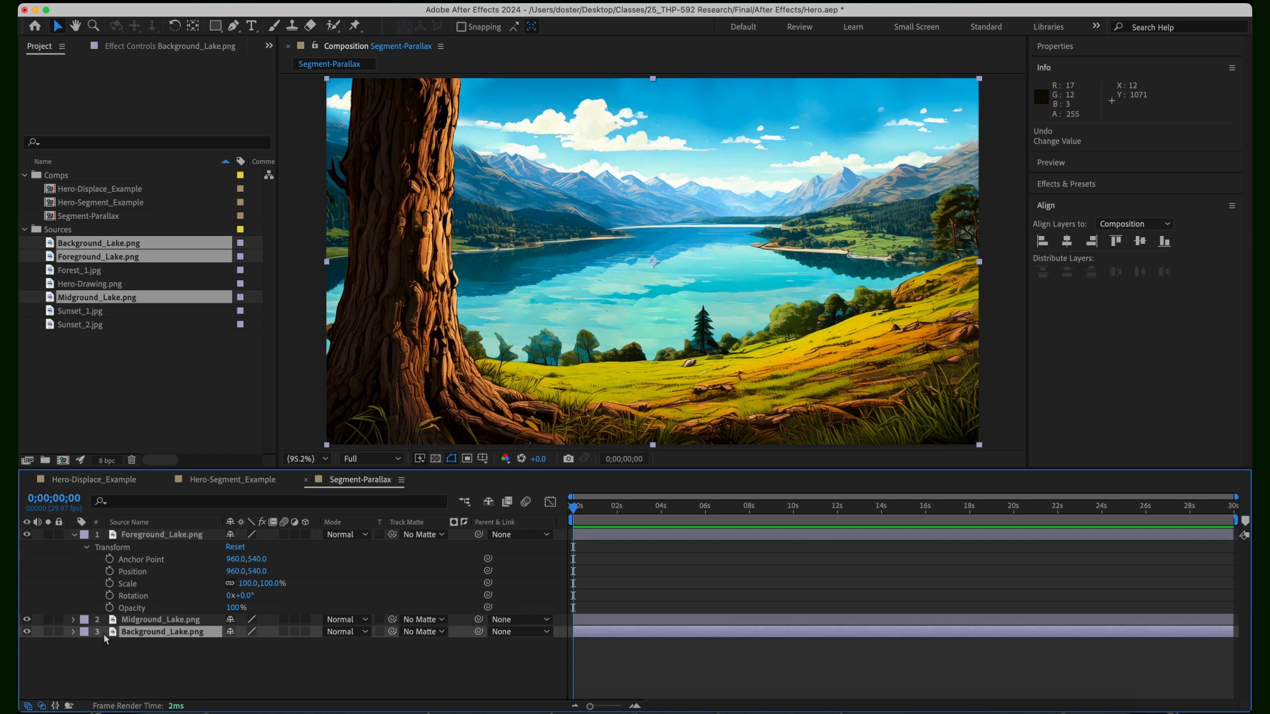
- Reveal the Background layer's transform properties, test shifting the layers horizontally against each other and undo the shifts
click(74, 632)
click(92, 645)
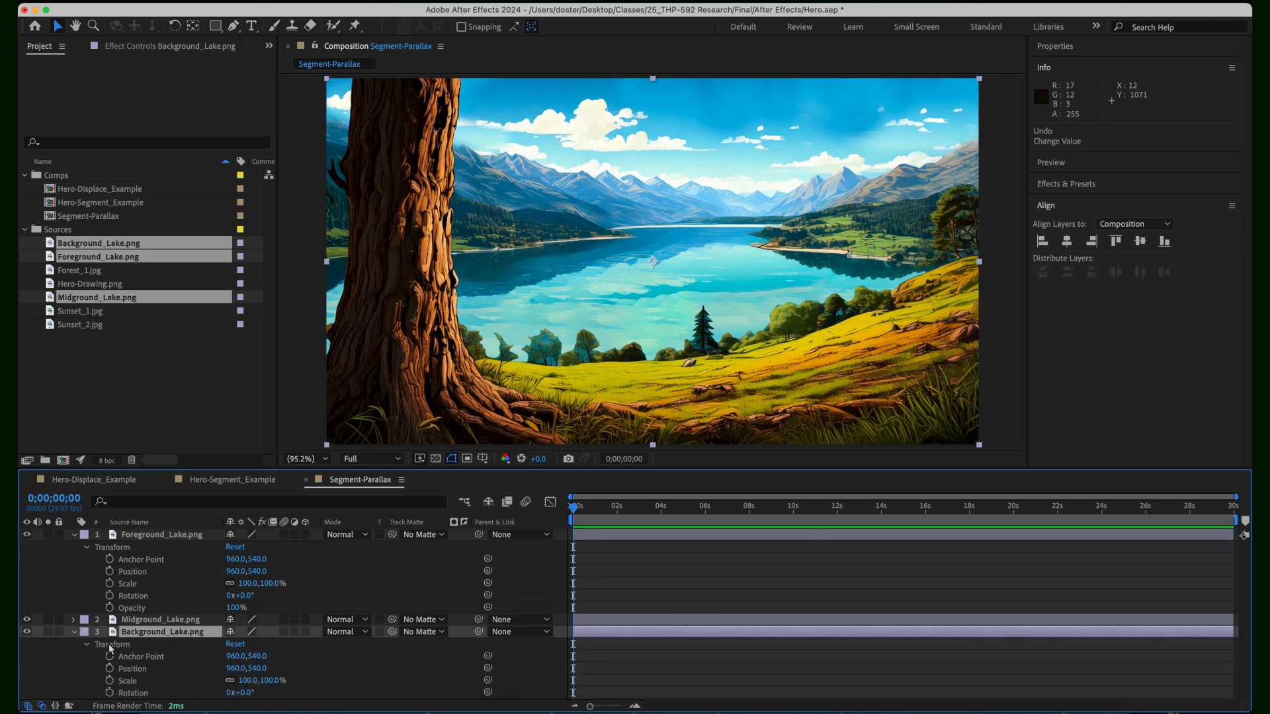
scroll(153, 637, down, 1)
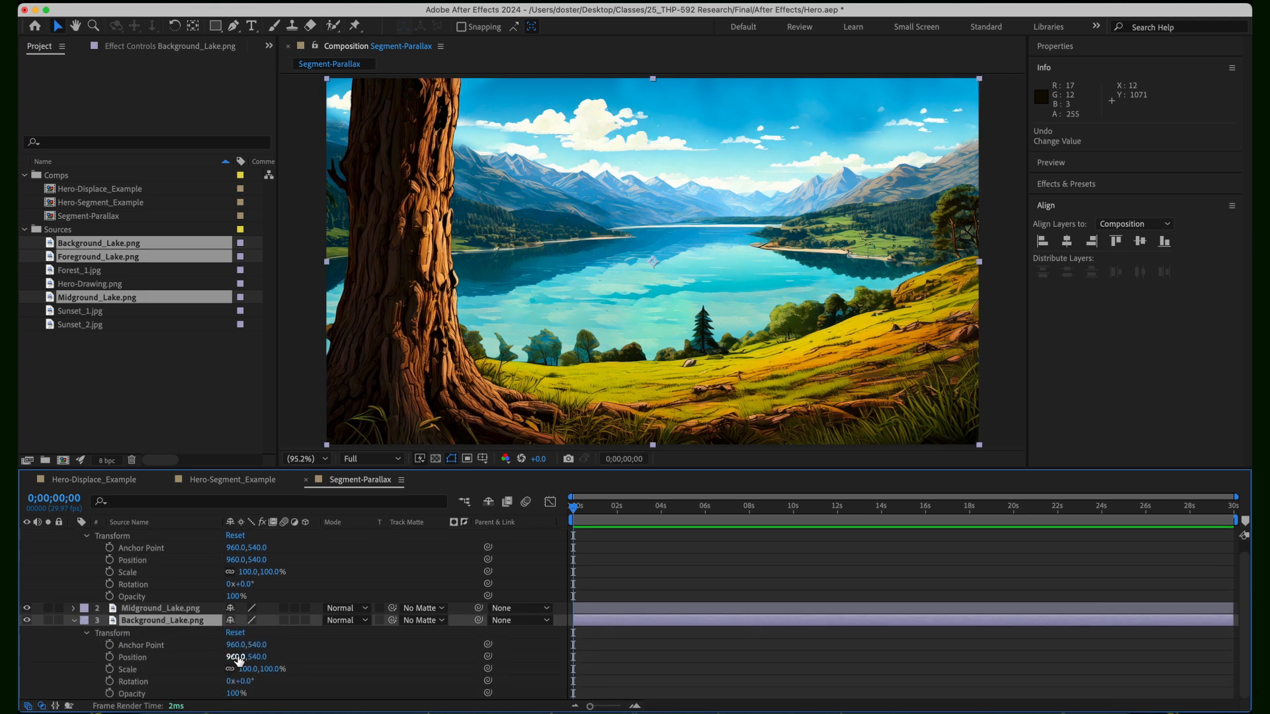
drag(235, 657, 305, 578)
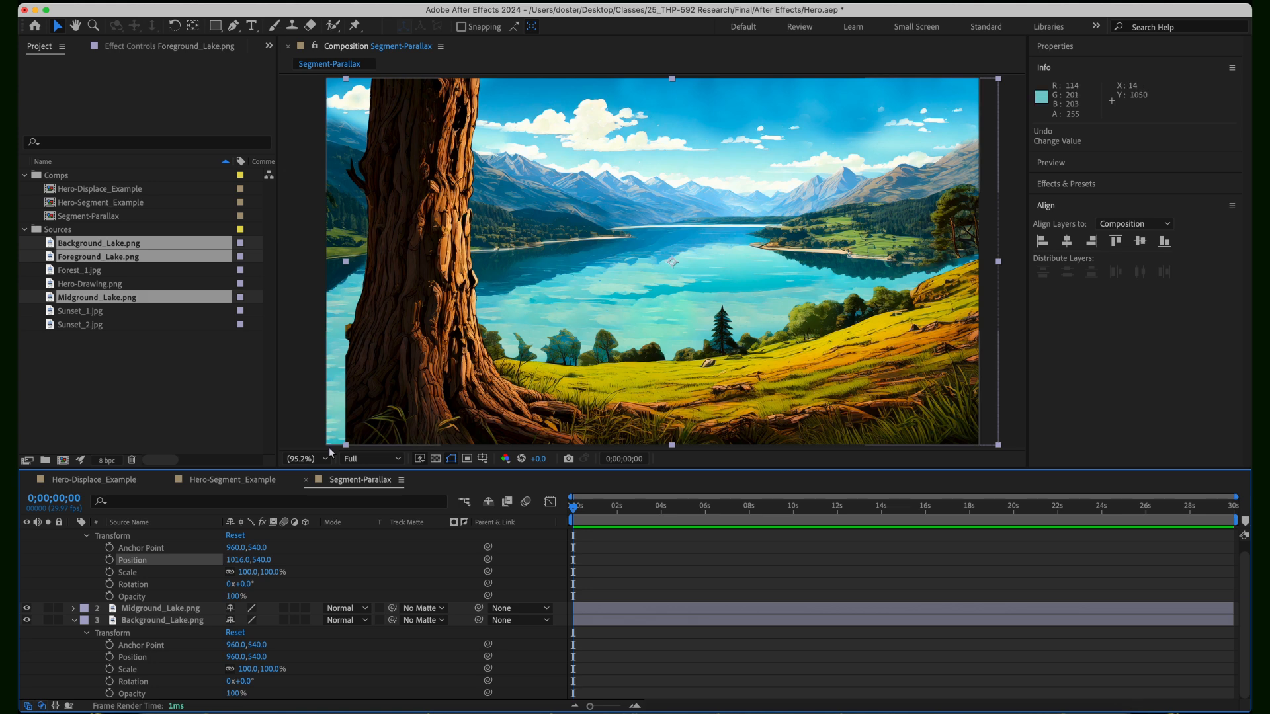
key(super+z)
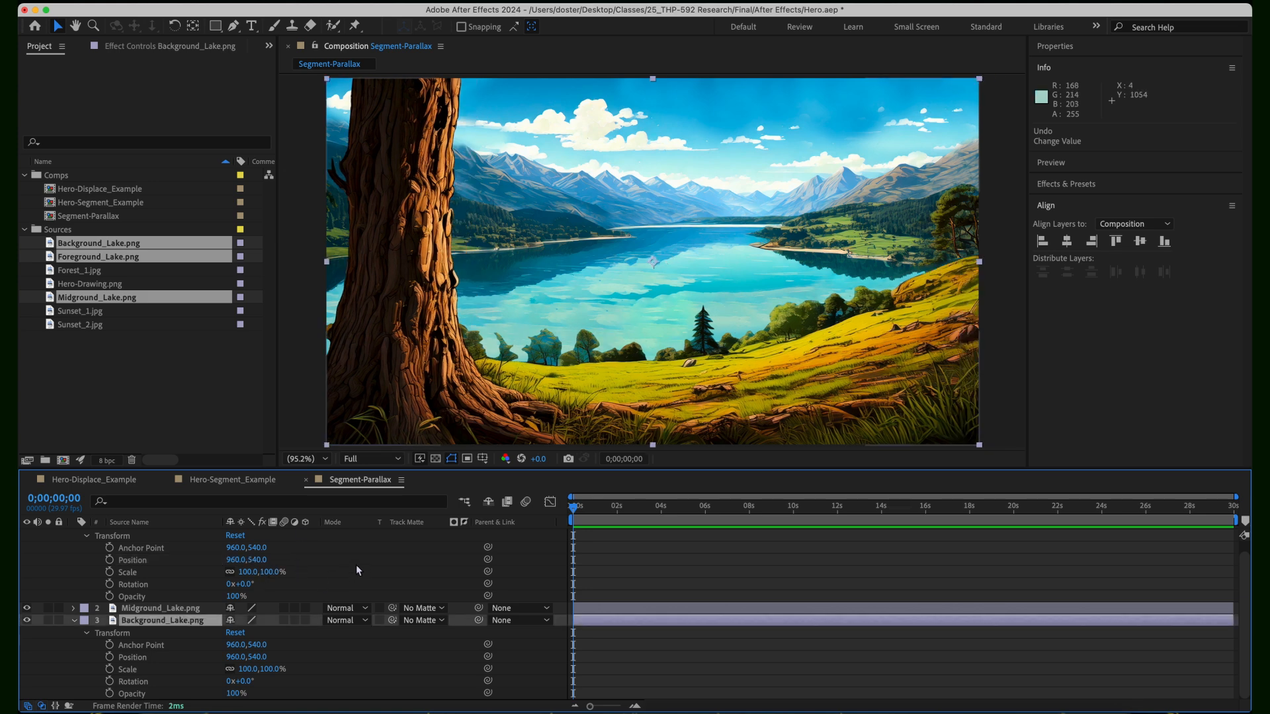
- Solo the Foreground layer and set its scale to 115%
scroll(360, 566, up, 1)
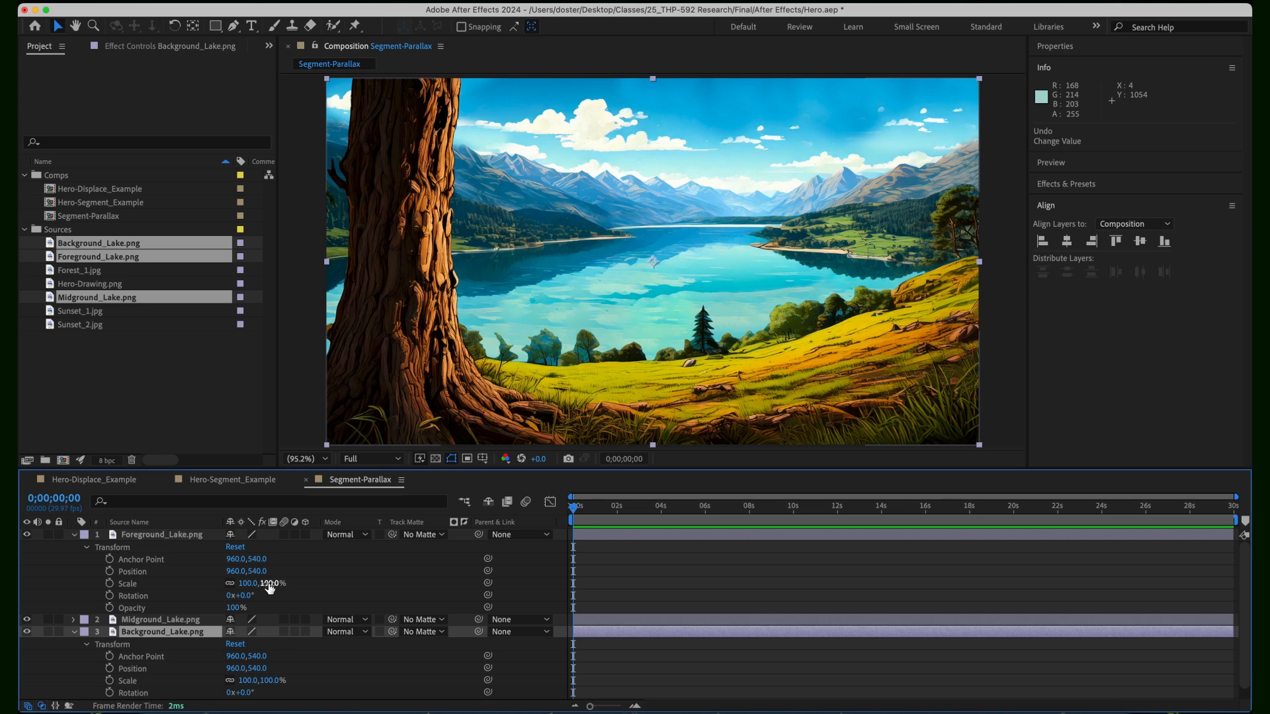
click(199, 535)
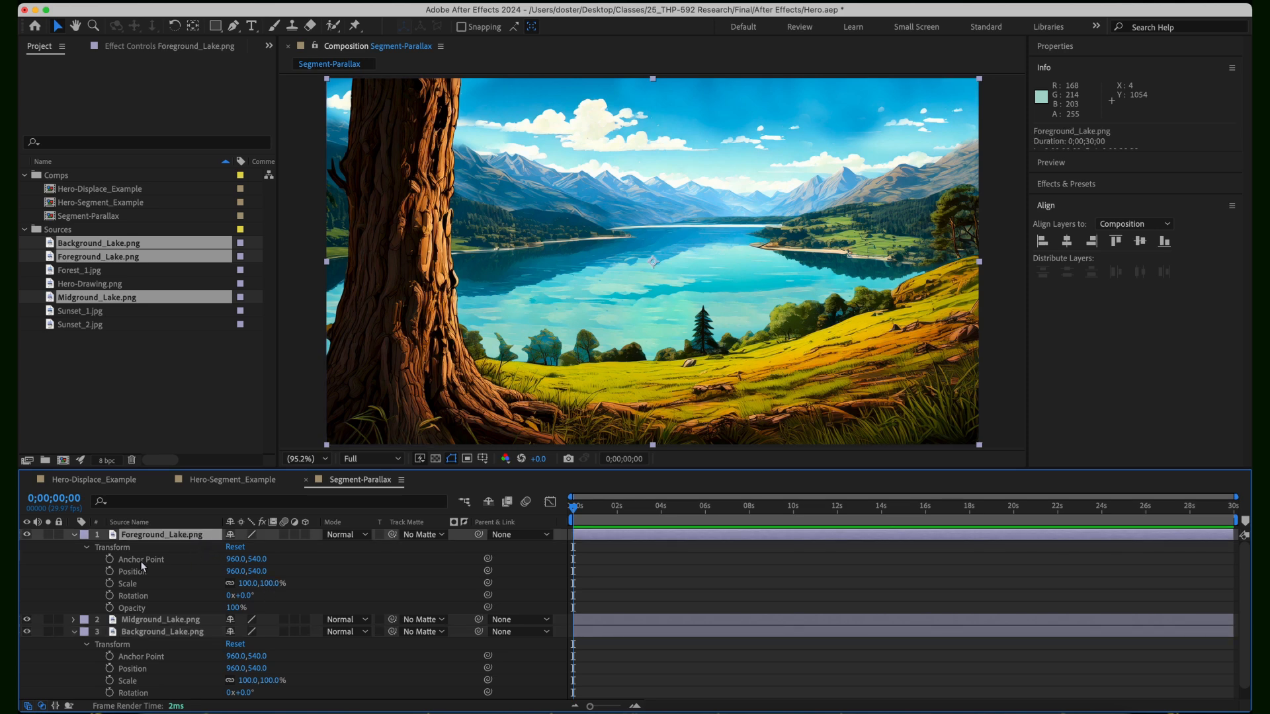
click(47, 535)
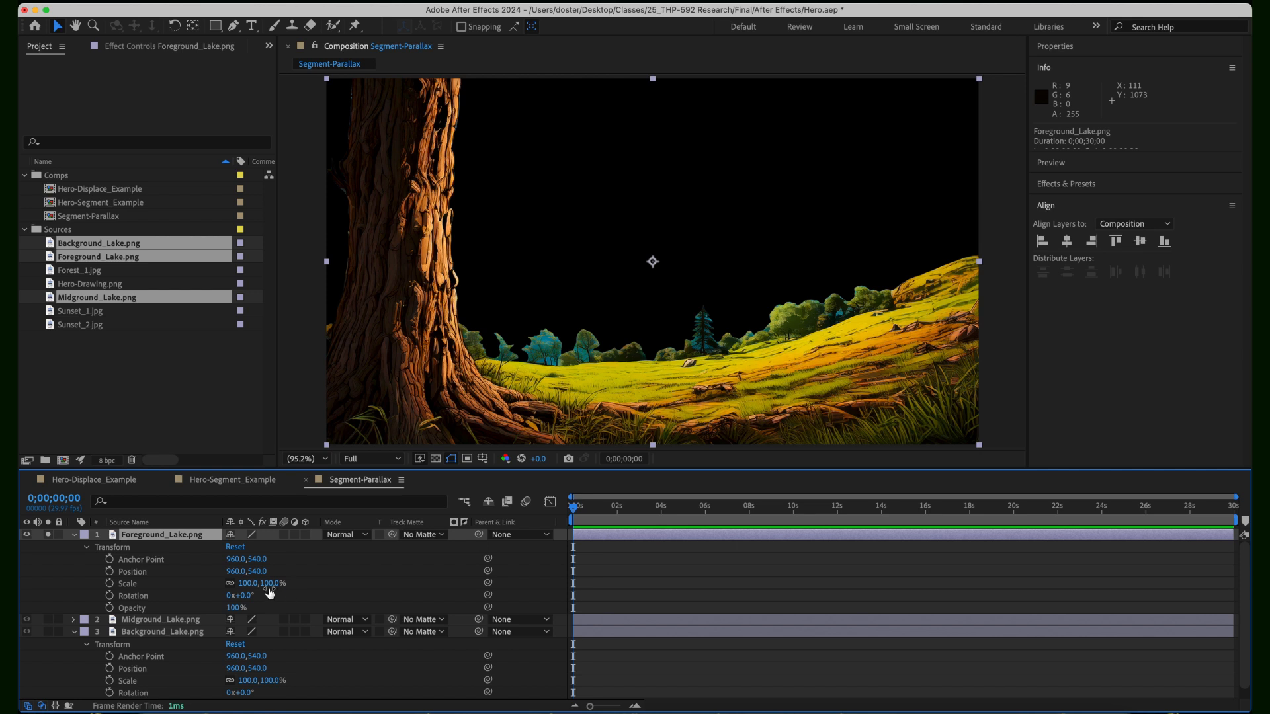
drag(269, 588, 279, 584)
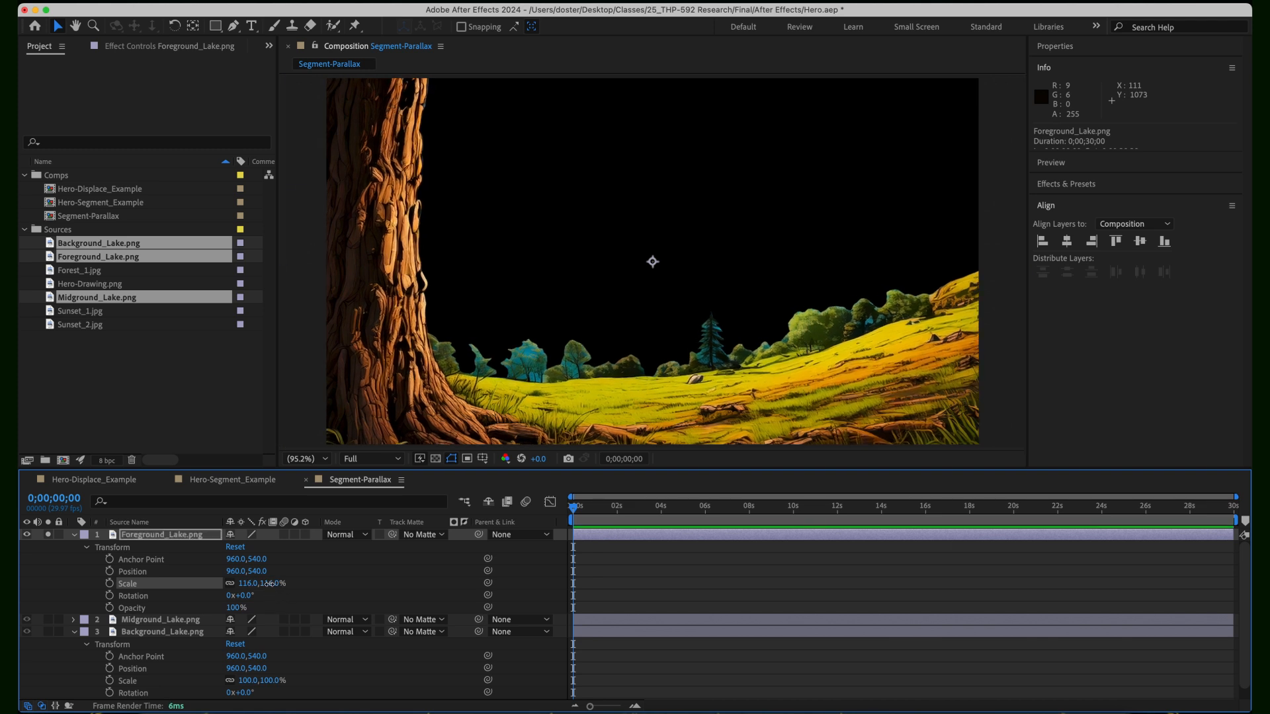
click(271, 584)
text(115)
key(Return)
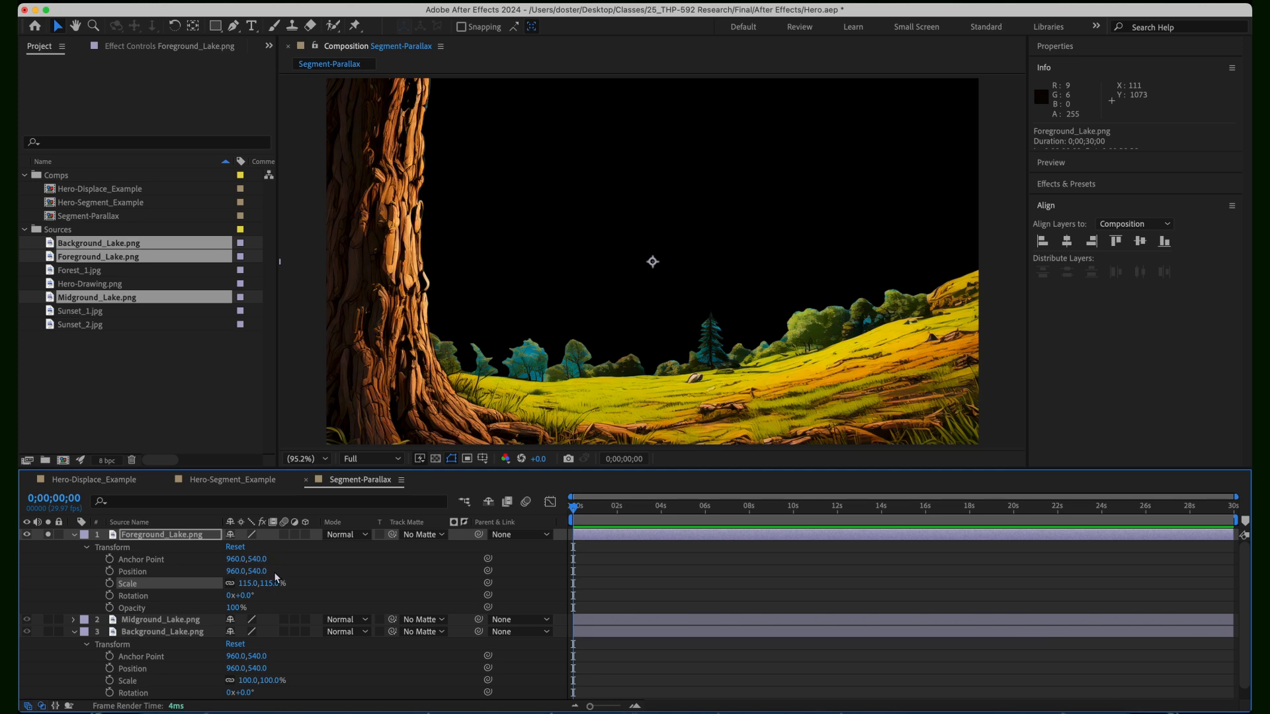
- Turn off the Foreground layer's solo and raise the layer to a Y position of 497
drag(255, 571, 239, 553)
key(super+z)
click(48, 535)
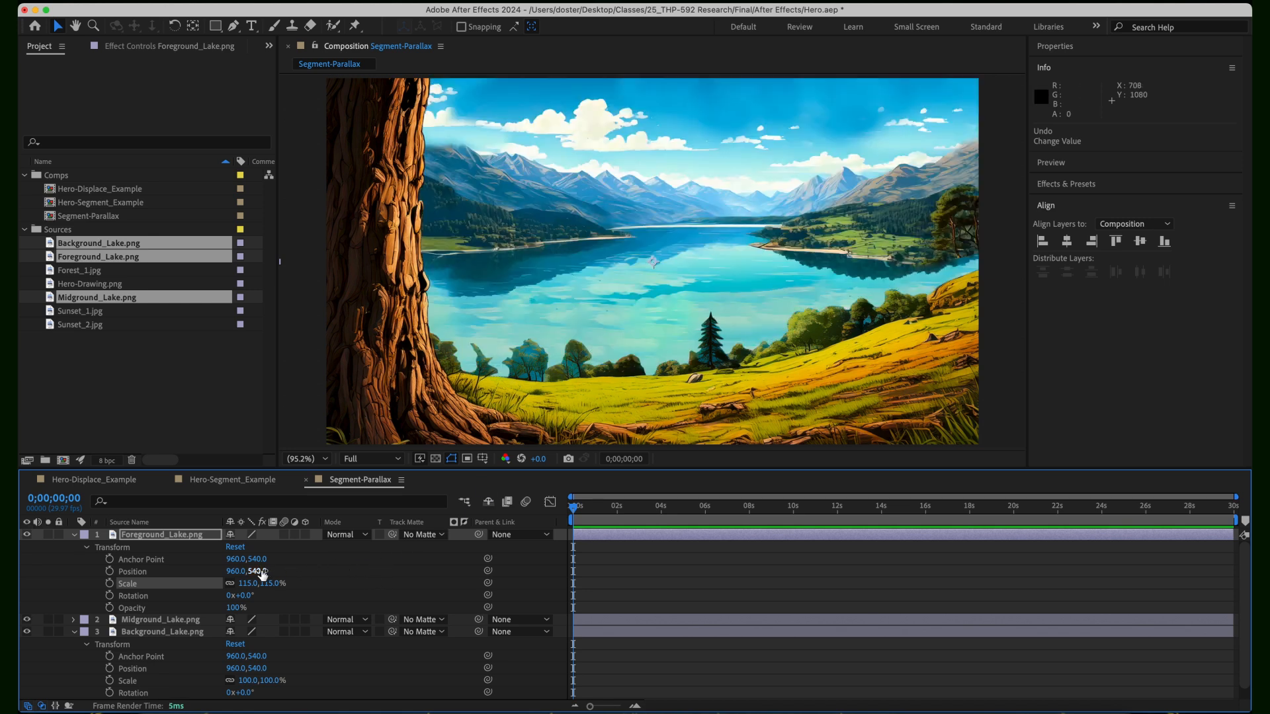
mouse_move(263, 571)
mouse_down()
mouse_move(231, 546)
mouse_move(249, 557)
mouse_up()
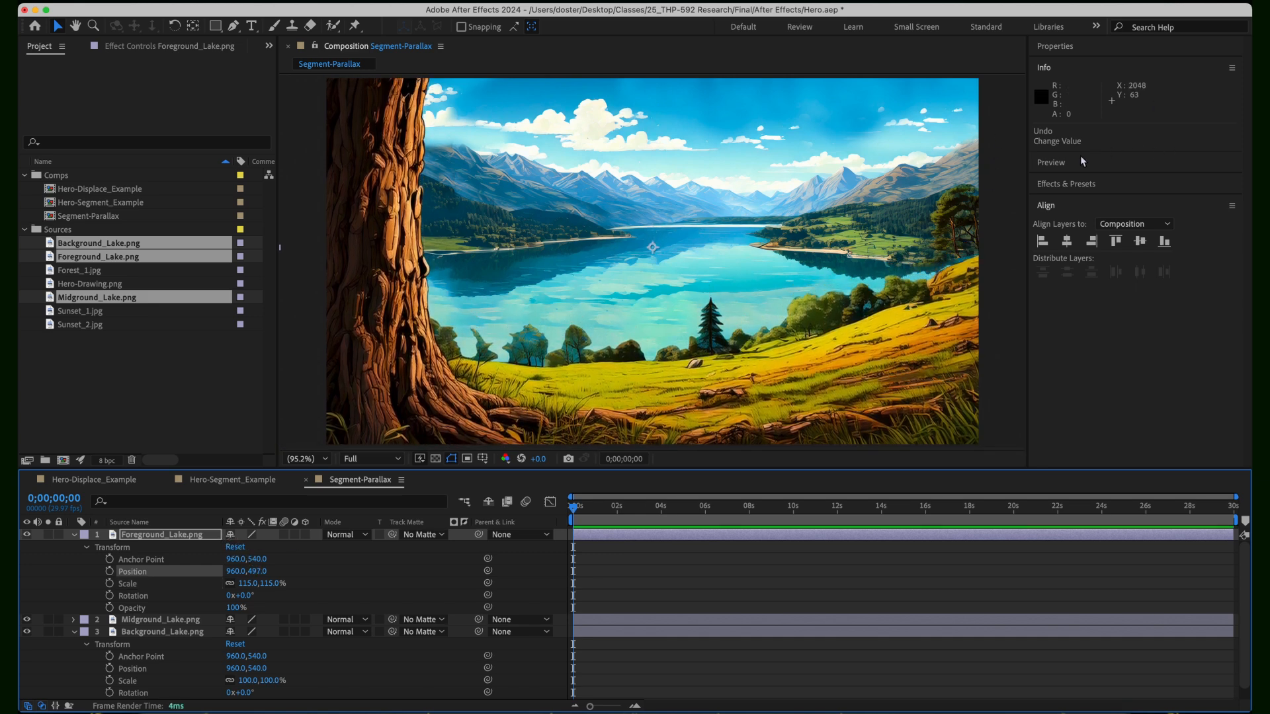
- Align the Foreground layer to the composition's lower edge, then adjust its Y position to 470
click(1058, 203)
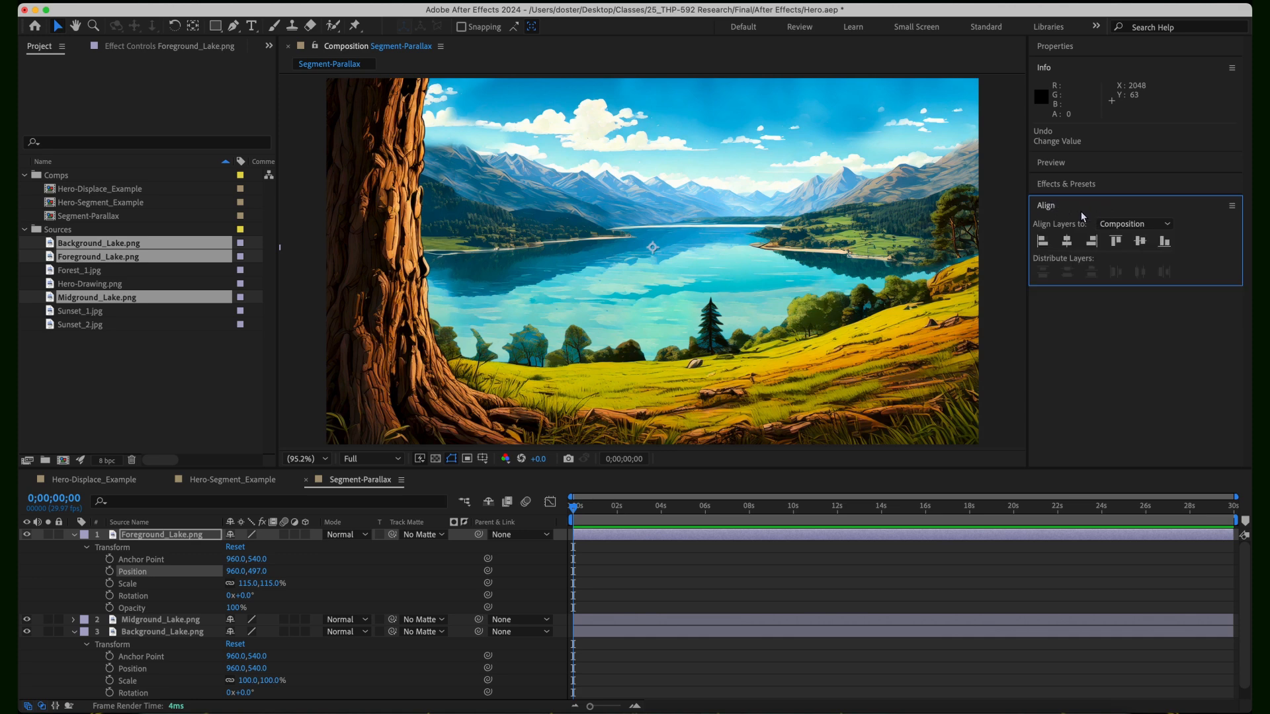
click(1164, 230)
click(1132, 253)
click(1164, 242)
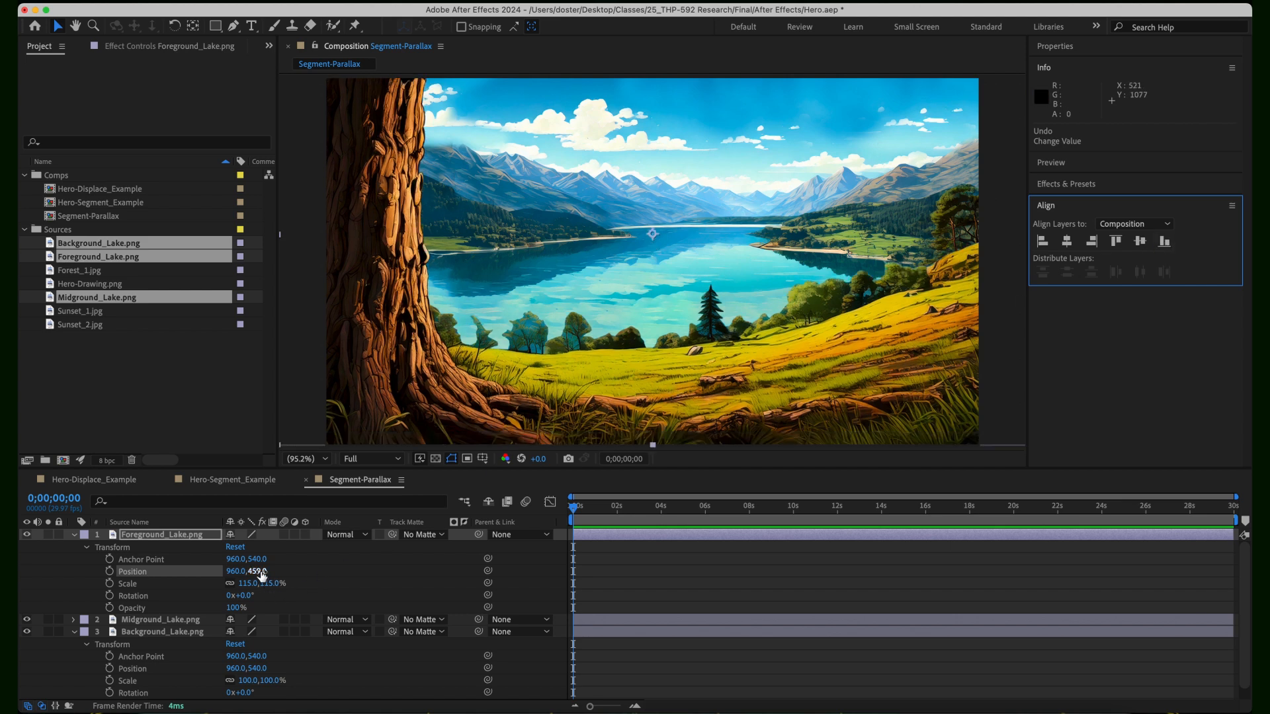
drag(262, 572, 267, 573)
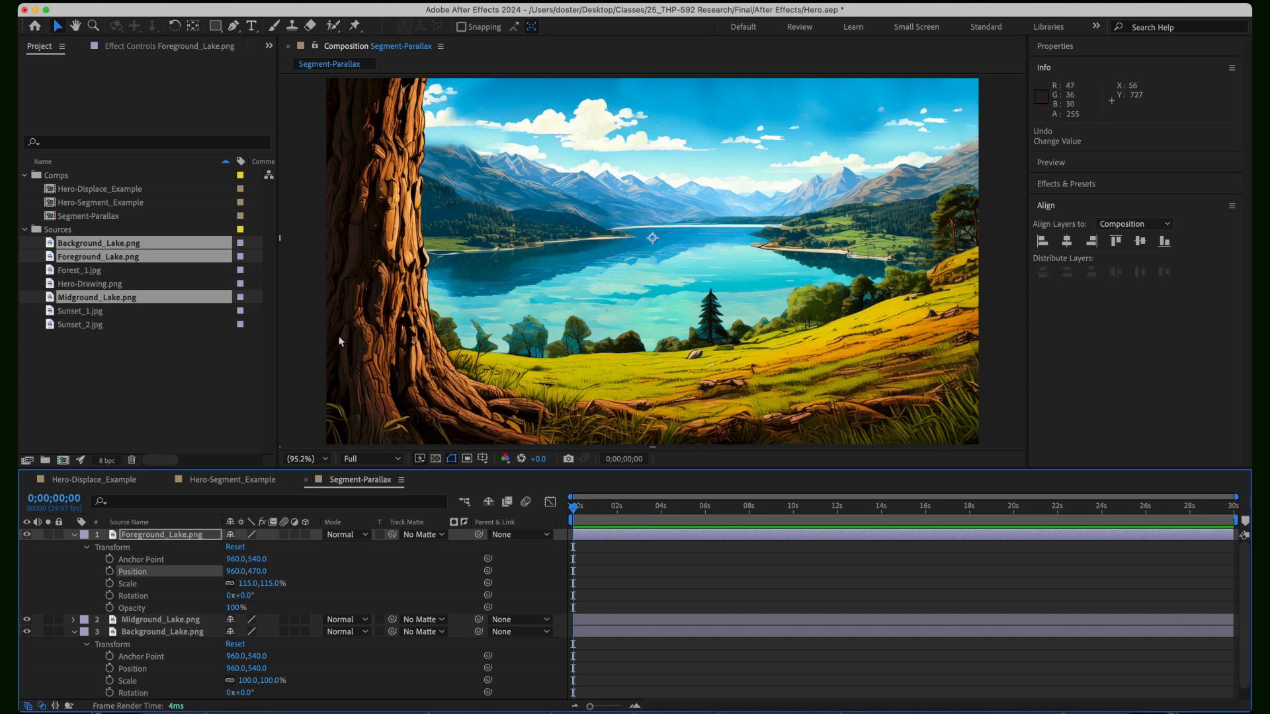
- Align the Foreground layer to the composition's left edge, then set its X position to 1068
click(502, 354)
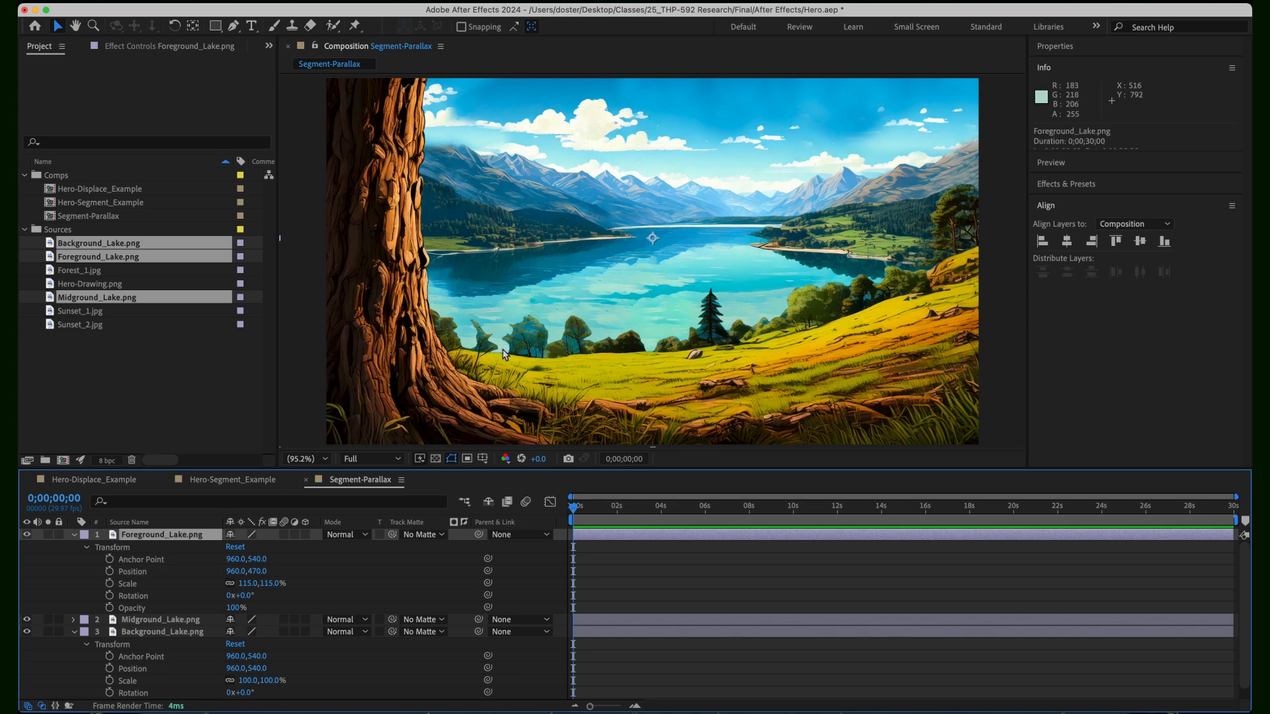
click(1042, 241)
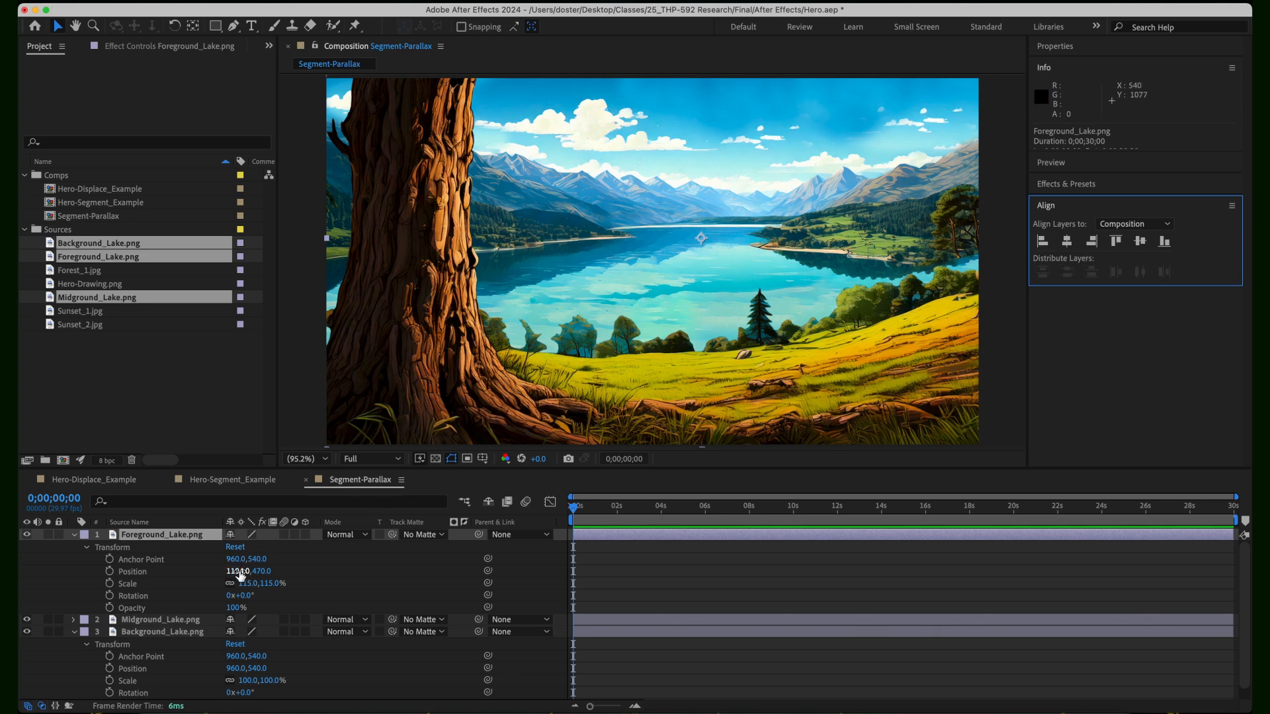
drag(238, 571, 316, 597)
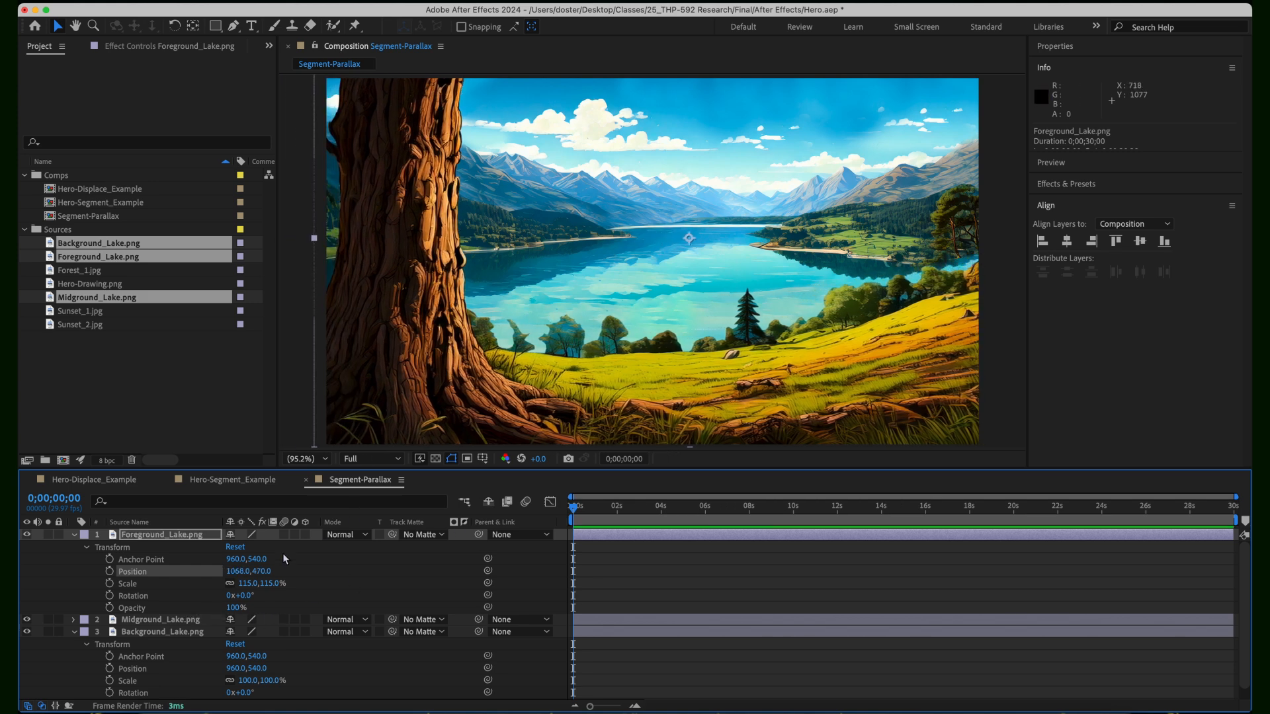
- Set the Foreground layer's X position to 991 and add a Position keyframe at the composition's start
click(235, 572)
text(1018)
key(Return)
drag(210, 582, 197, 587)
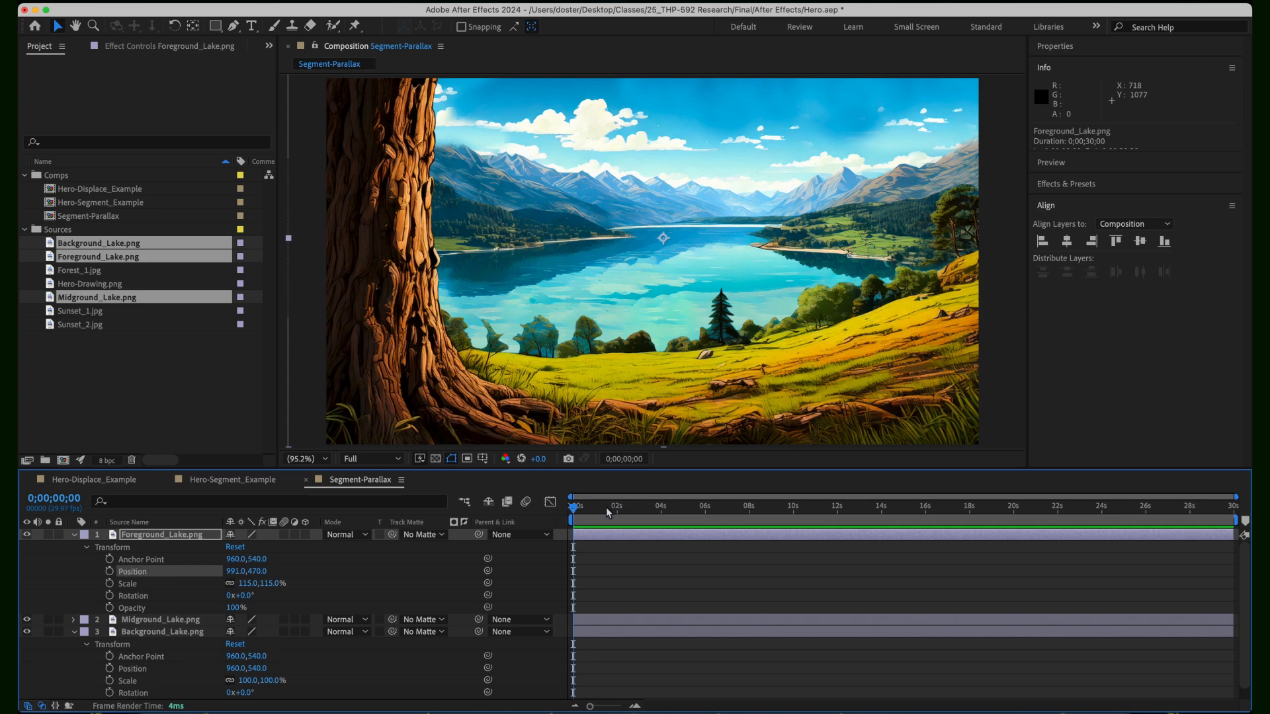
click(110, 572)
click(74, 534)
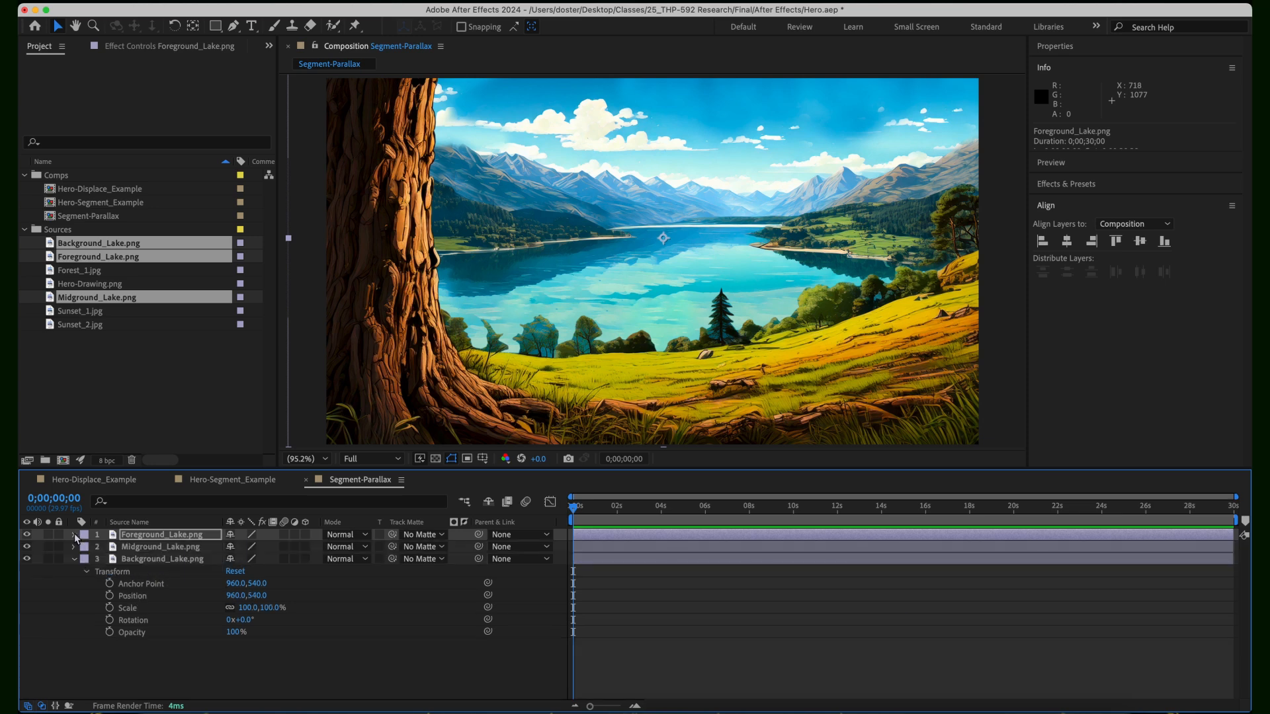
- Scale the Background layer to 115%, then keyframe its Position at 0 seconds with X at 842, checking it in solo
click(169, 561)
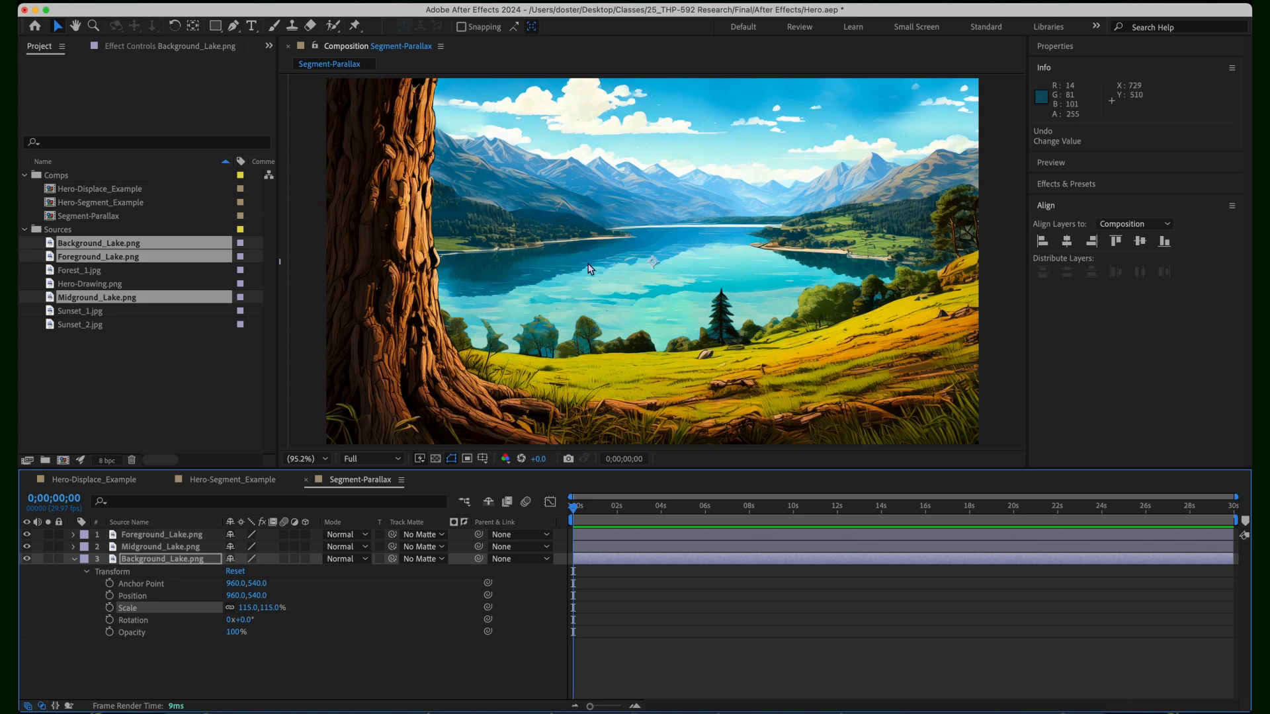
click(48, 559)
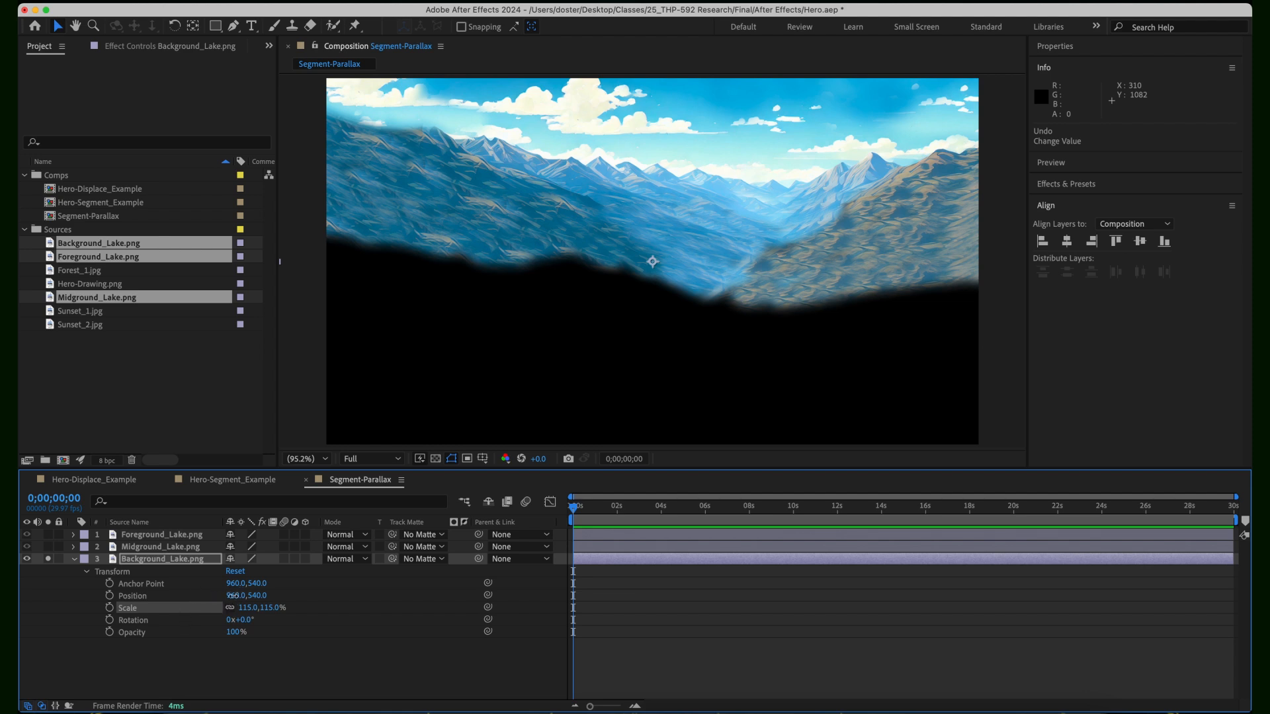
drag(233, 596, 172, 617)
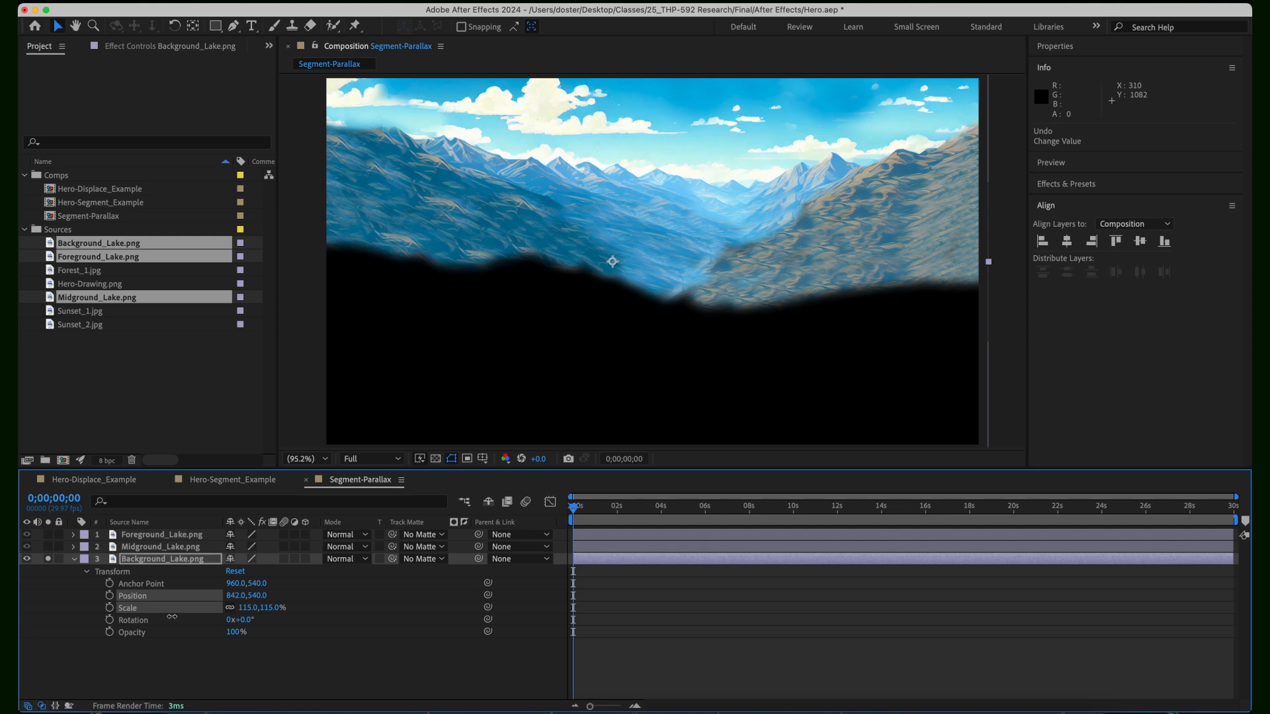
click(109, 596)
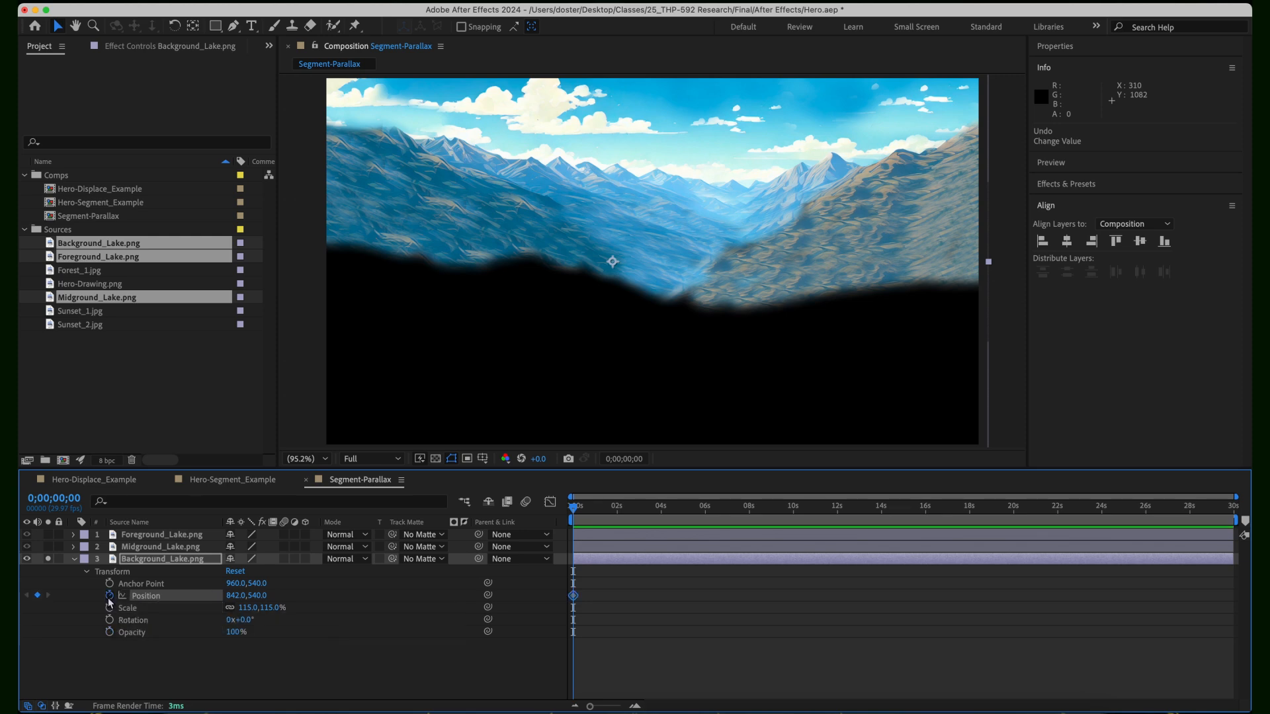
click(48, 560)
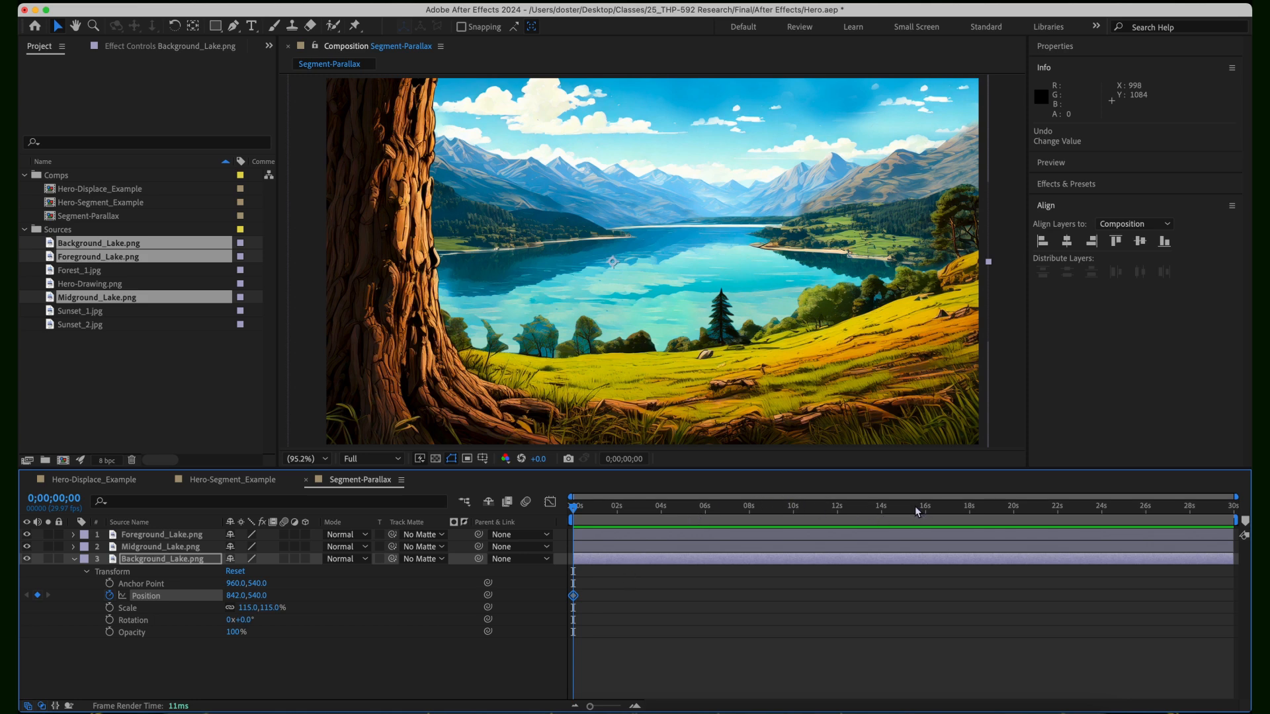
- Keyframe the Foreground layer's Position at 15 seconds, aligning the soloed layer to the composition's right edge
click(53, 498)
text(15)
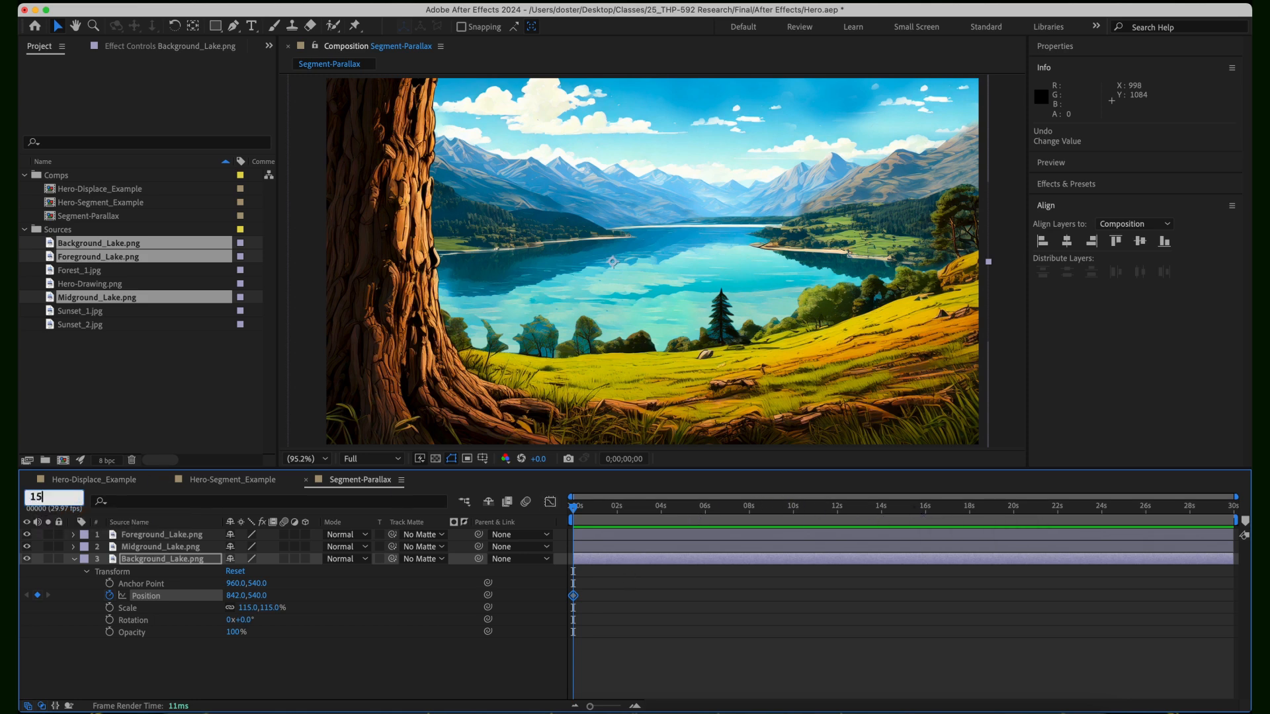
text(.)
key(Return)
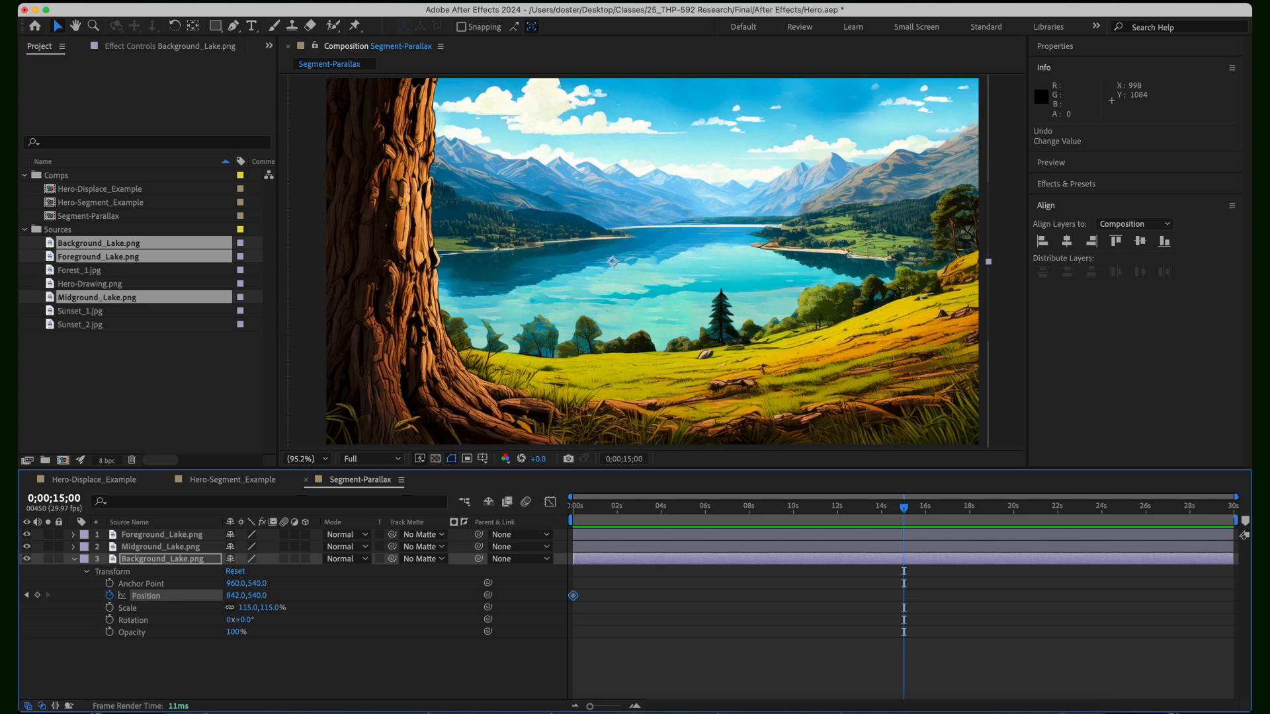
click(74, 559)
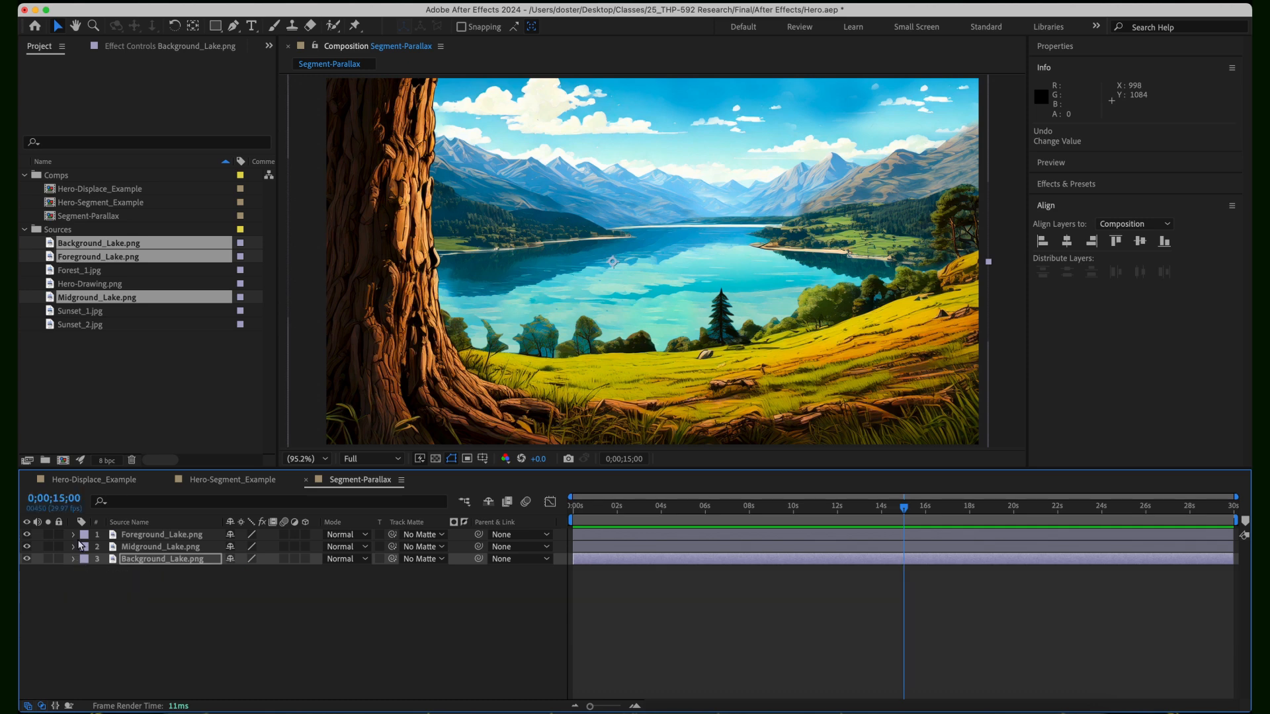
click(74, 535)
click(161, 534)
click(48, 535)
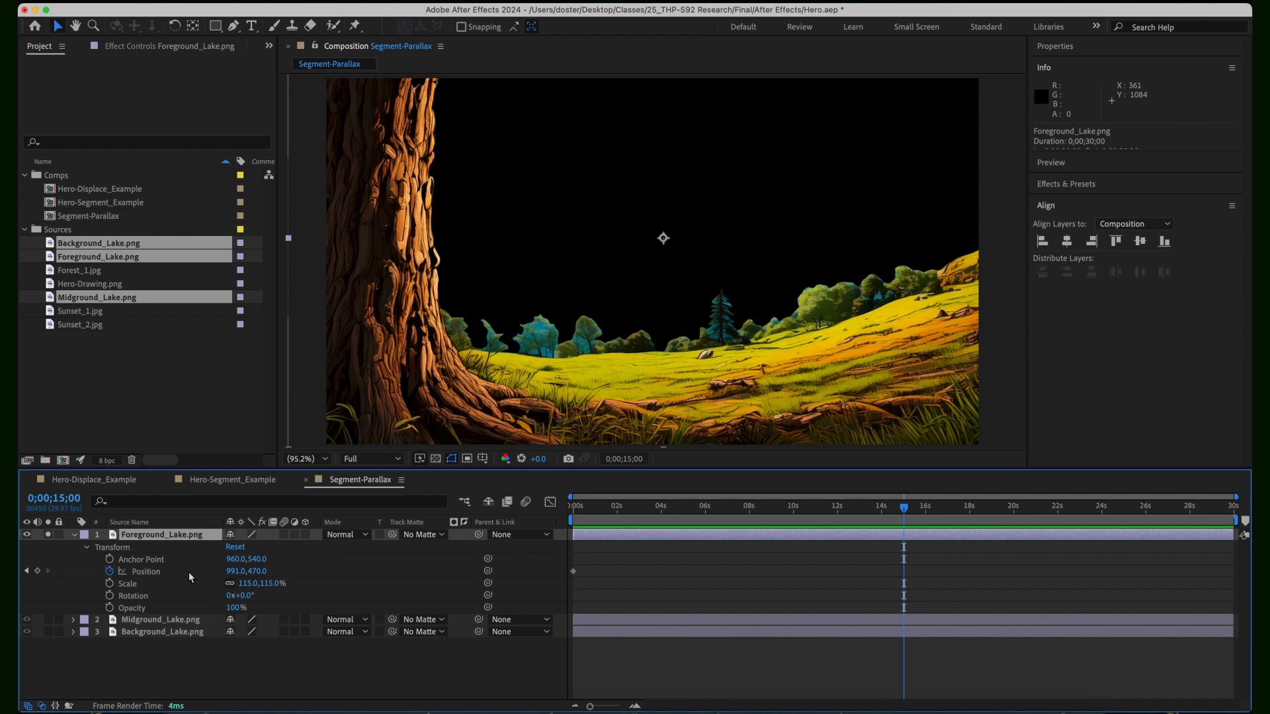
drag(232, 573, 151, 604)
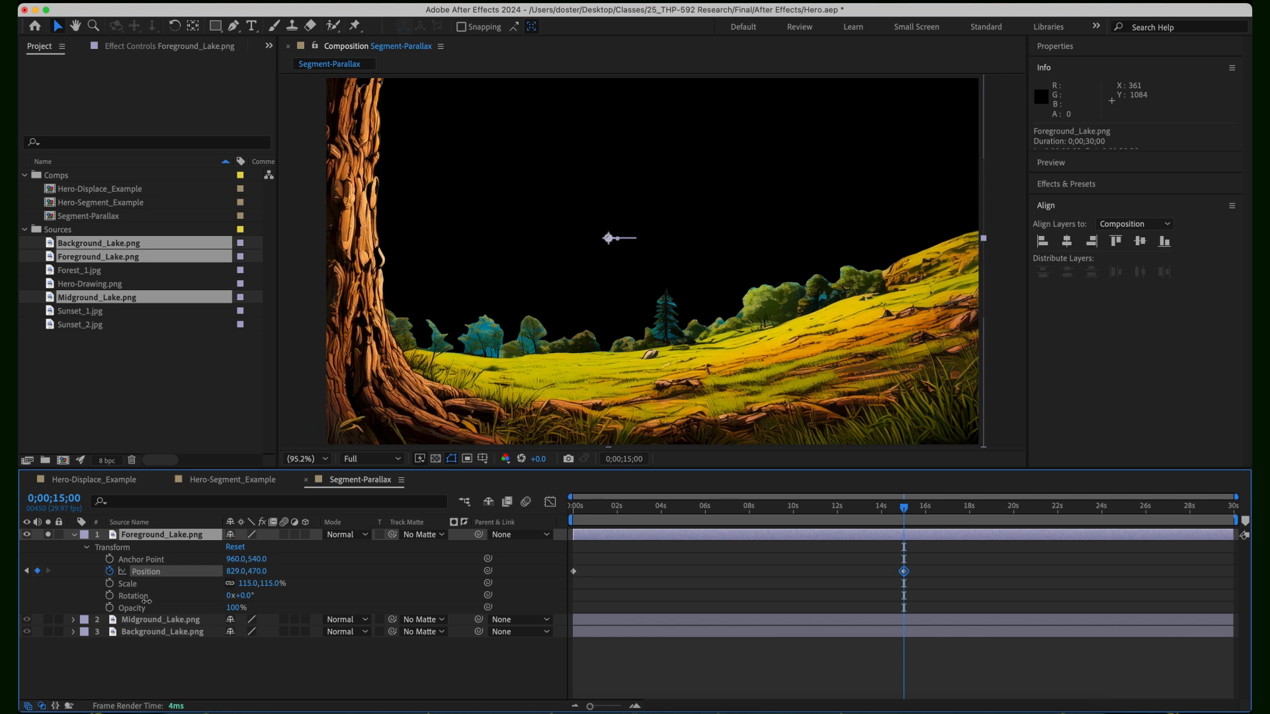
click(1090, 246)
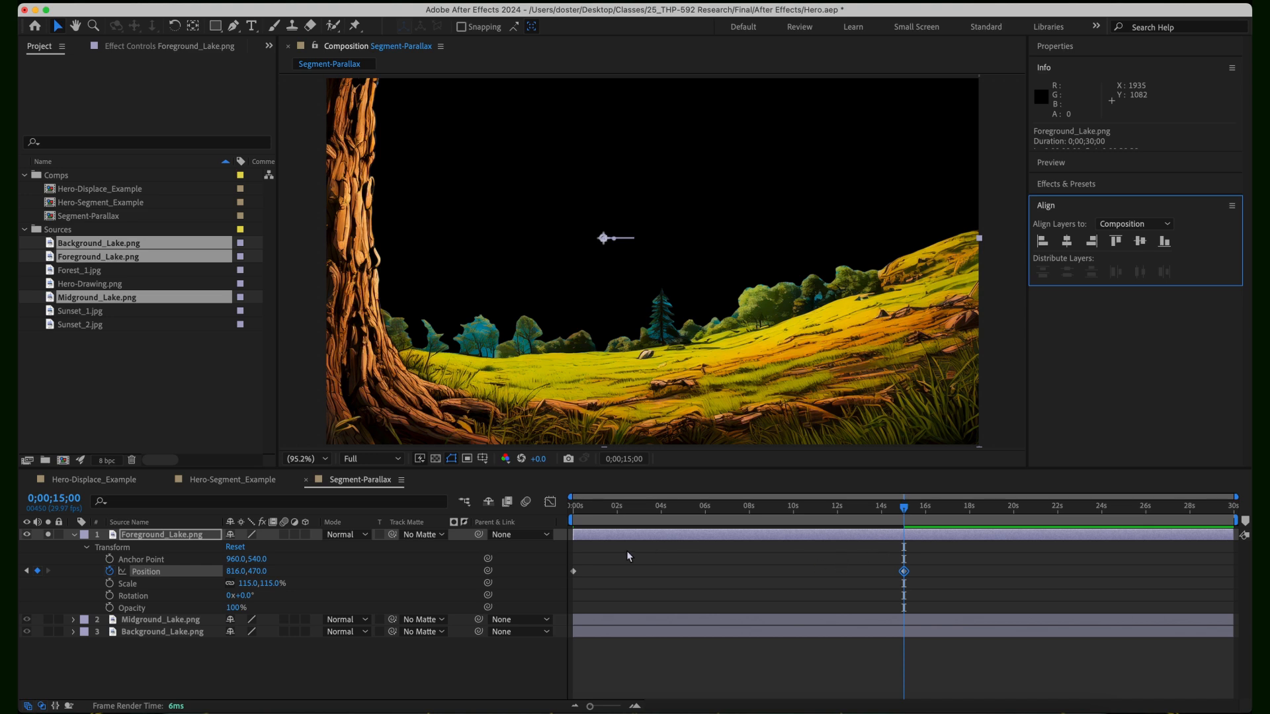
drag(893, 511, 772, 570)
click(49, 534)
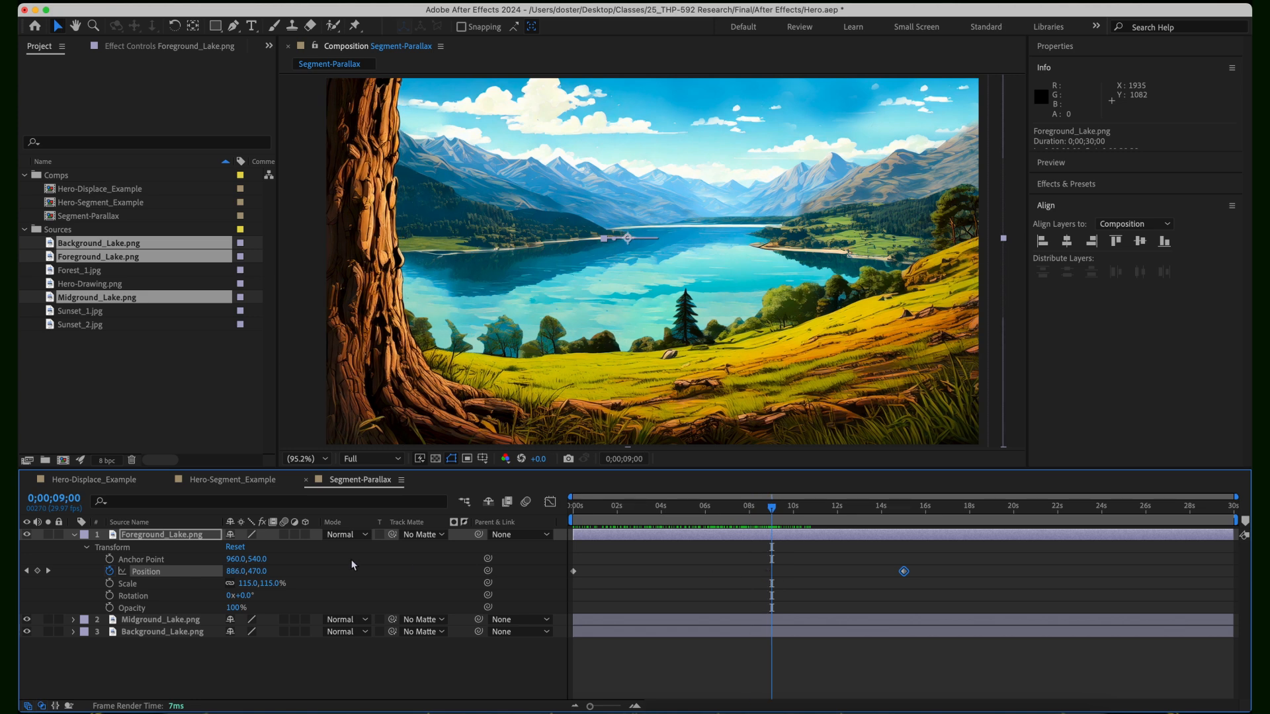
- Keyframe the Background layer's Position at 15 seconds, aligning the soloed layer to the composition's left edge
click(49, 571)
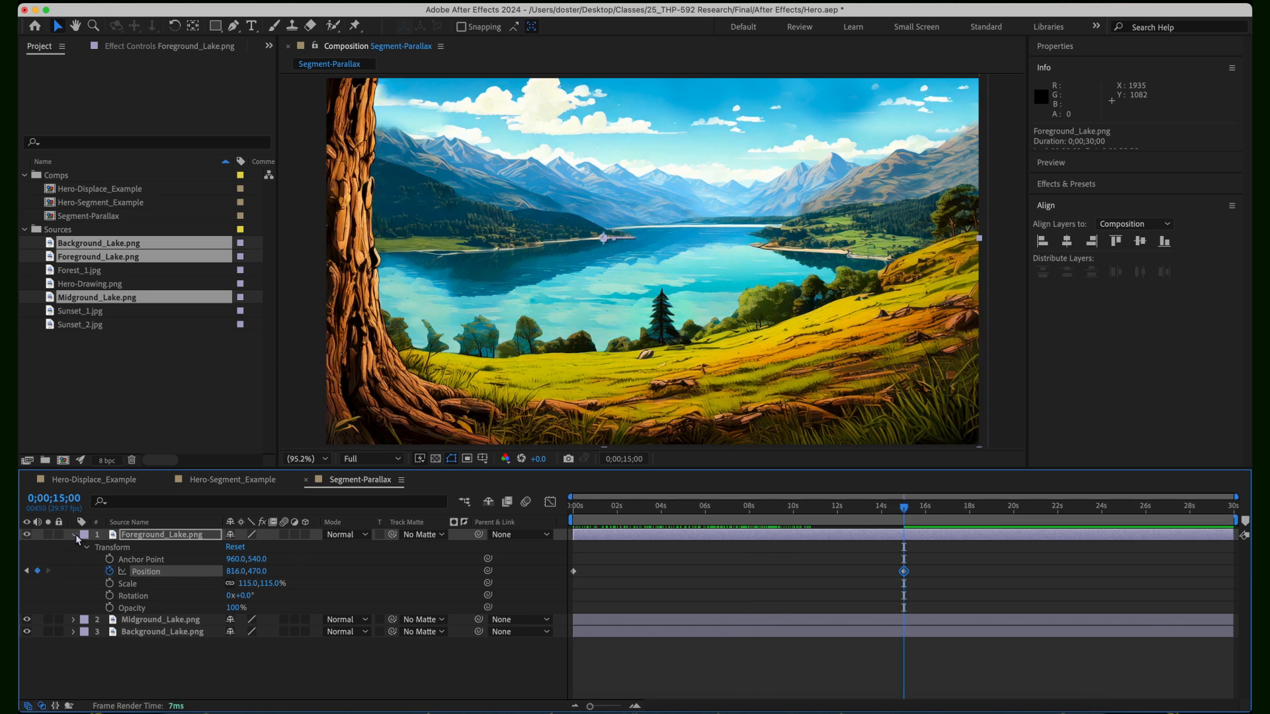
click(74, 535)
click(48, 559)
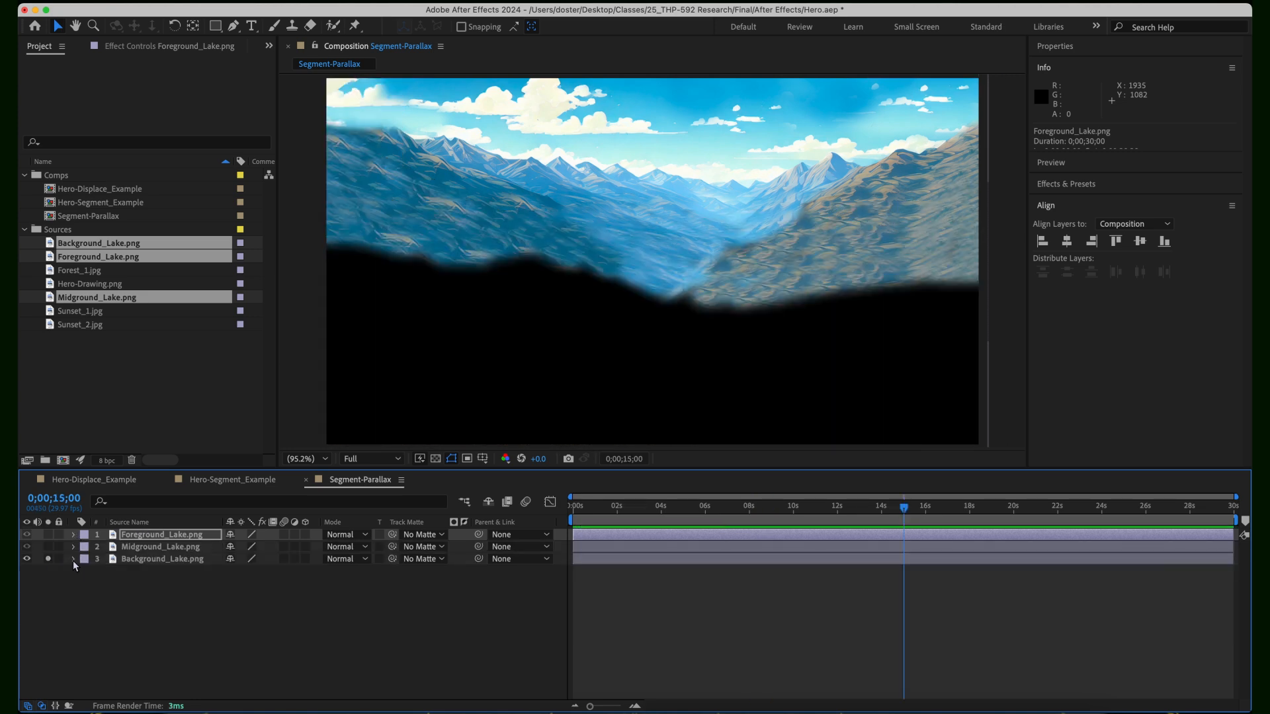
click(72, 560)
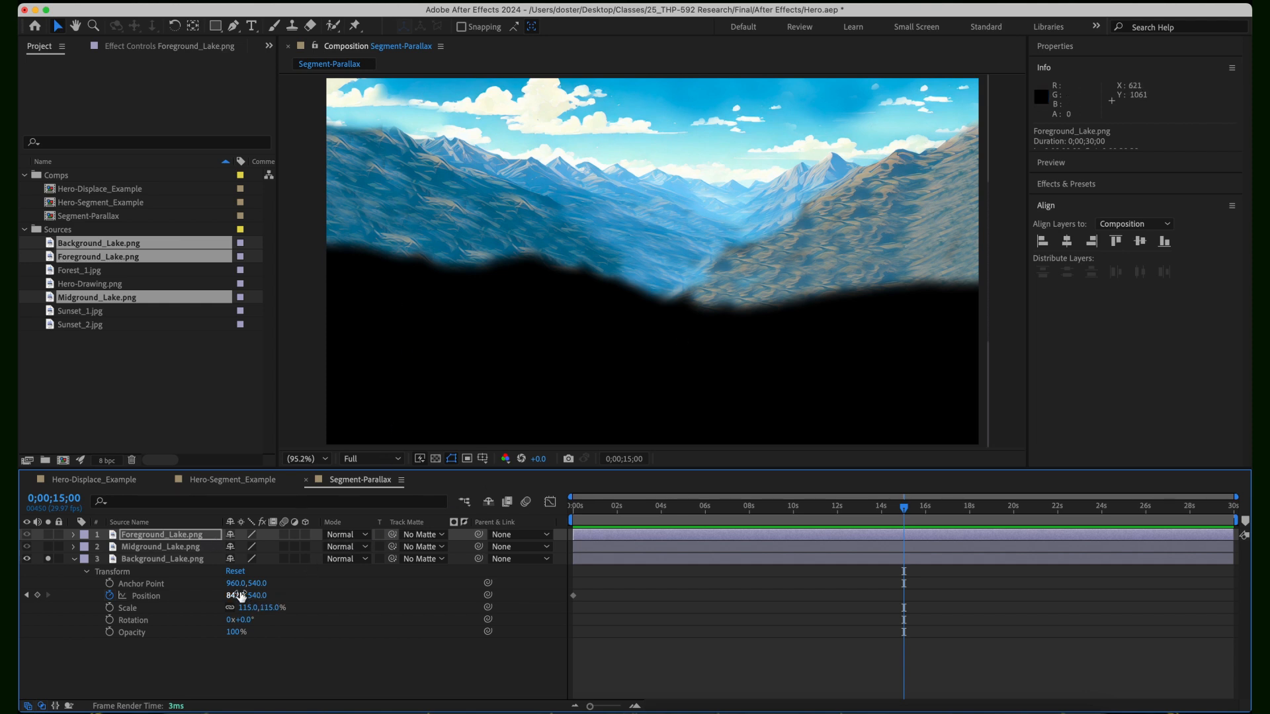
drag(231, 595, 369, 583)
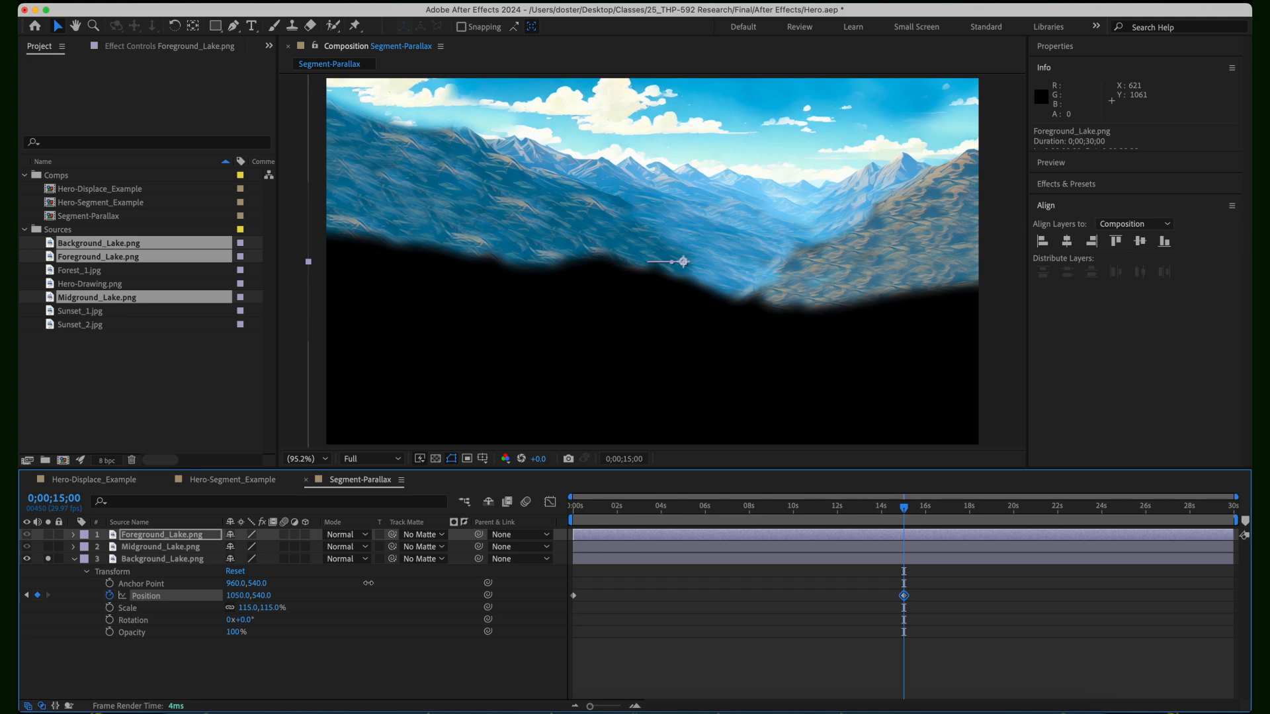
click(1043, 242)
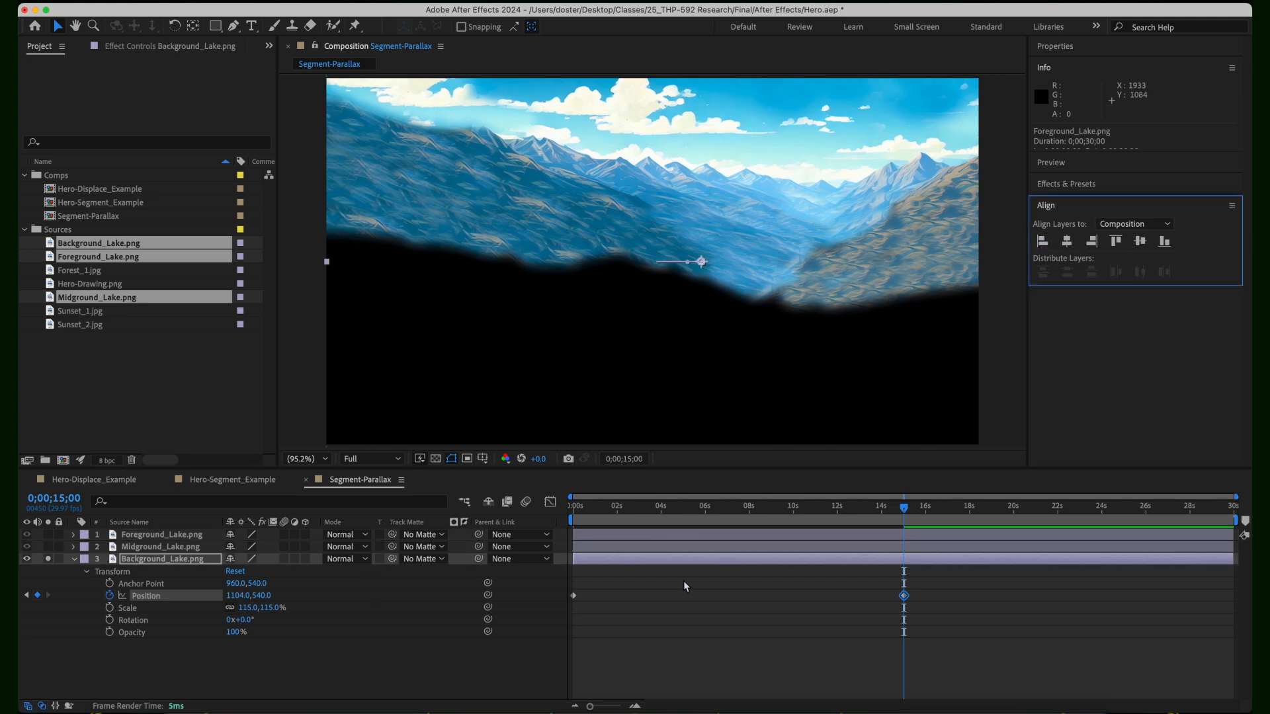
click(711, 602)
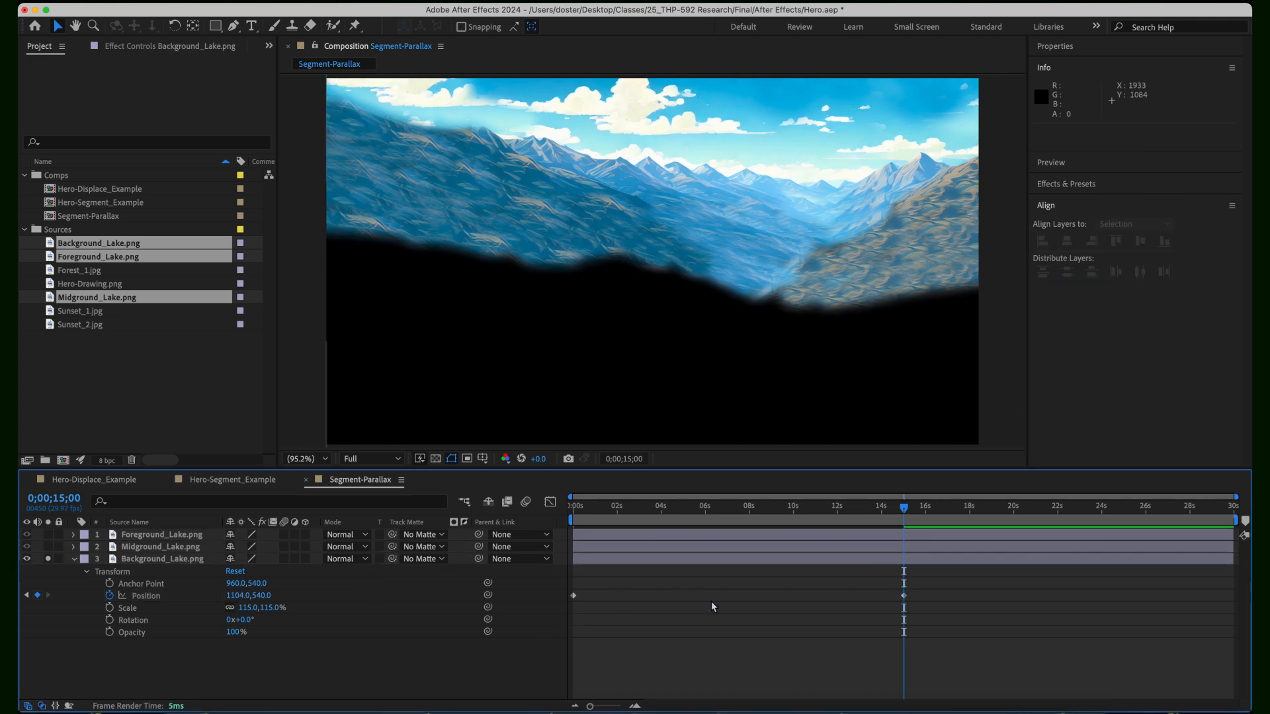
click(47, 559)
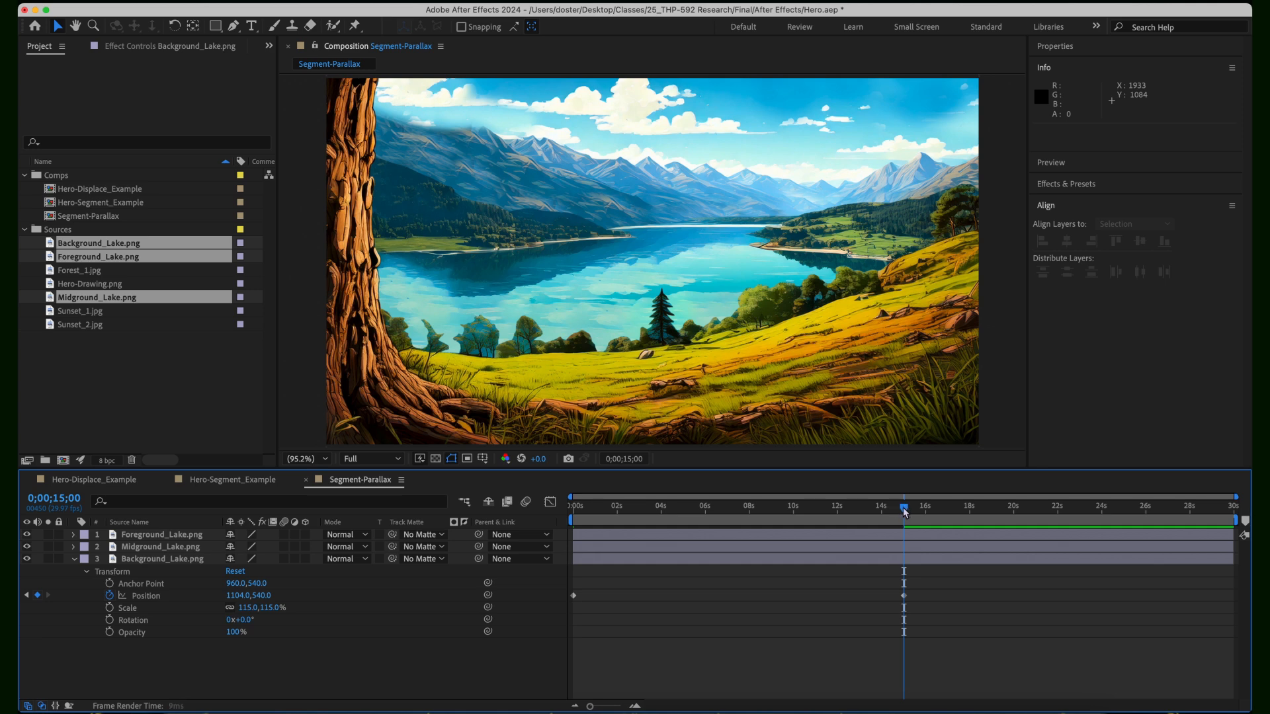
- Preview the parallax animation from the start of the composition
drag(903, 507, 524, 637)
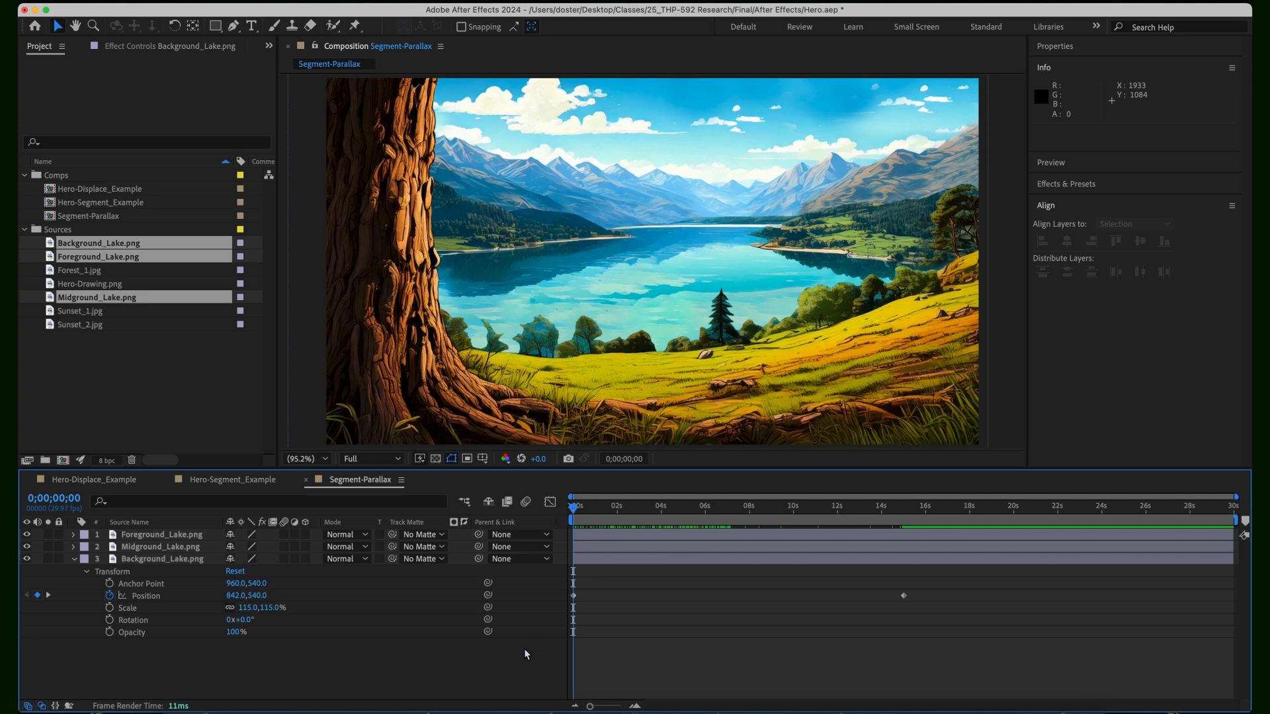
key(space)
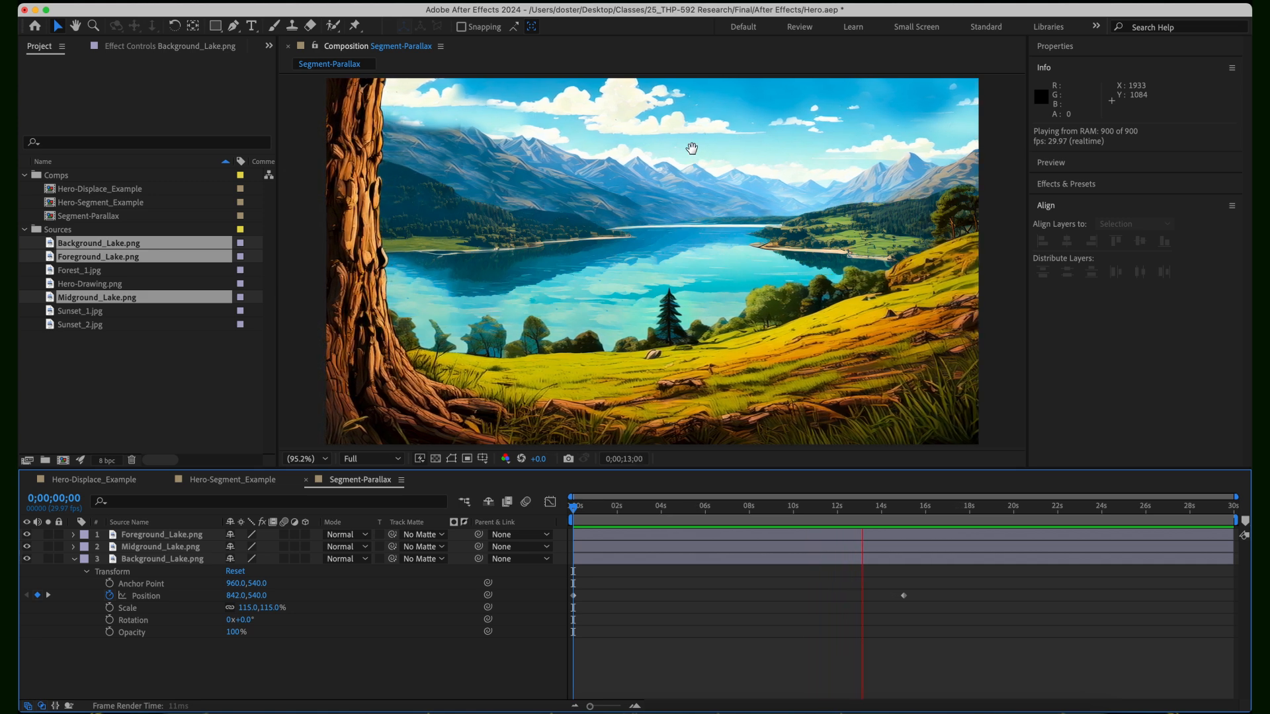
key(space)
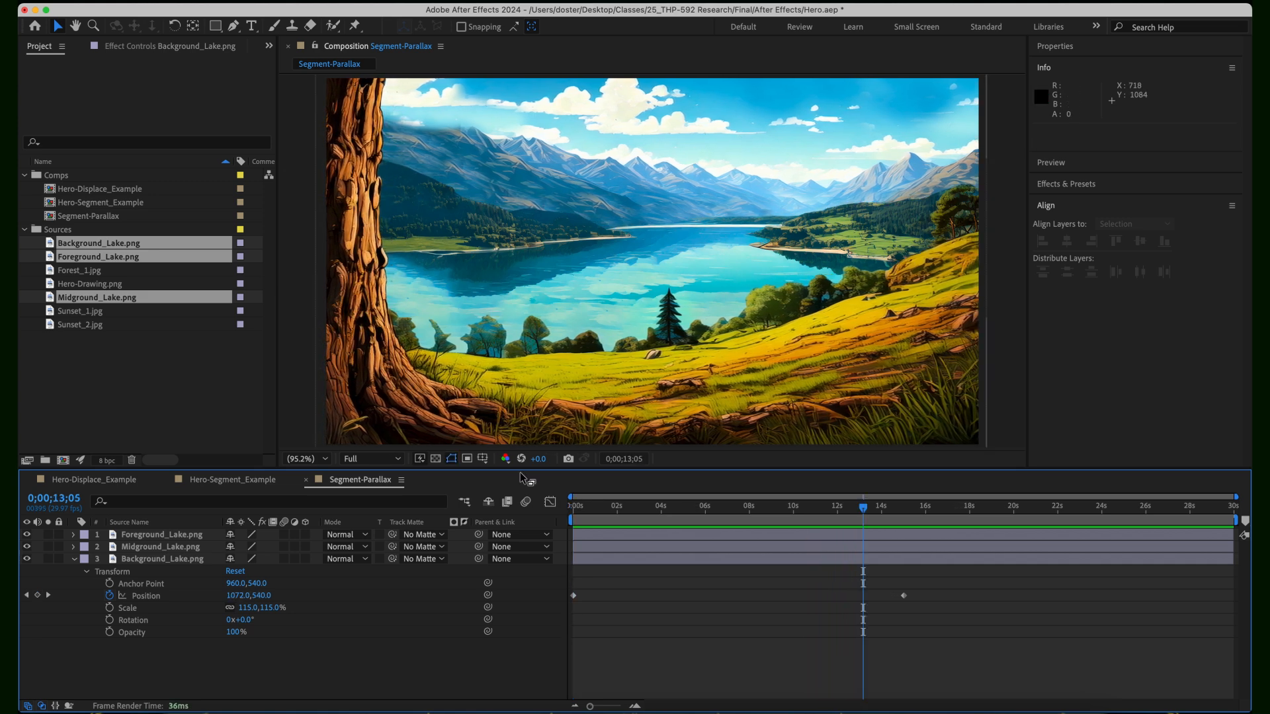
- Reduce the Background layer's X position at its 15-second keyframe and preview the slower movement
click(48, 596)
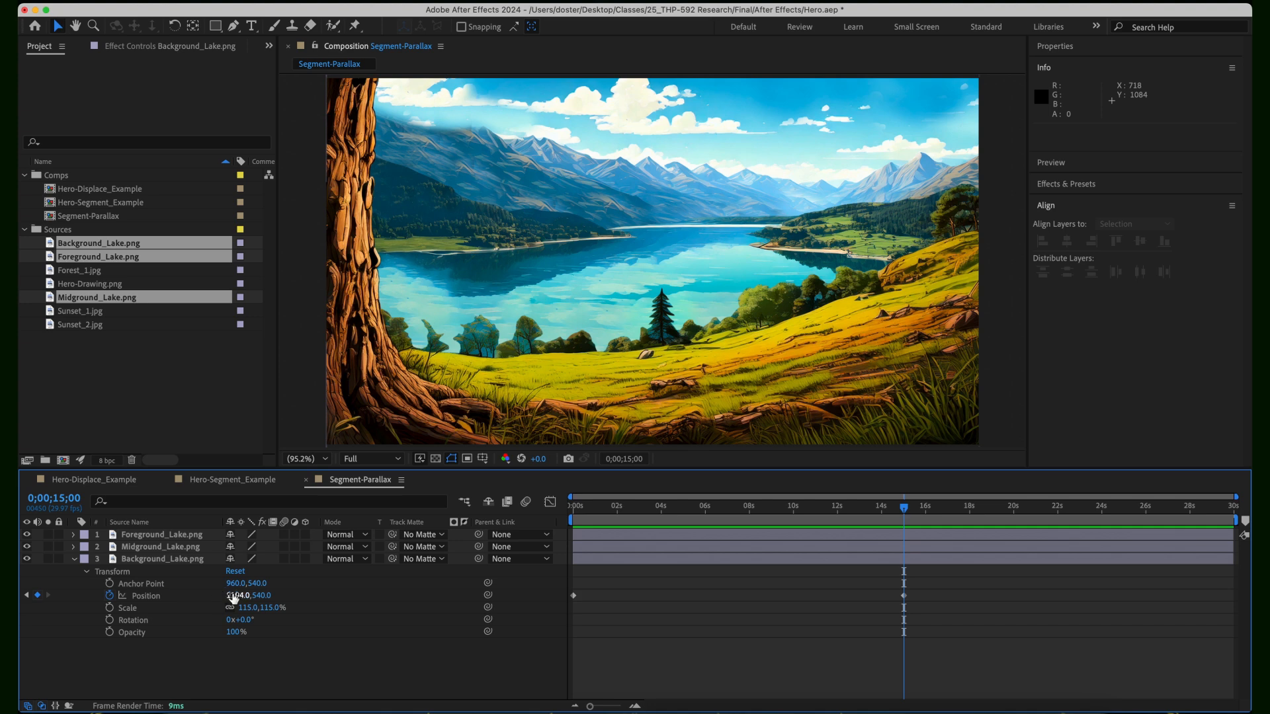
drag(235, 598, 163, 611)
click(641, 561)
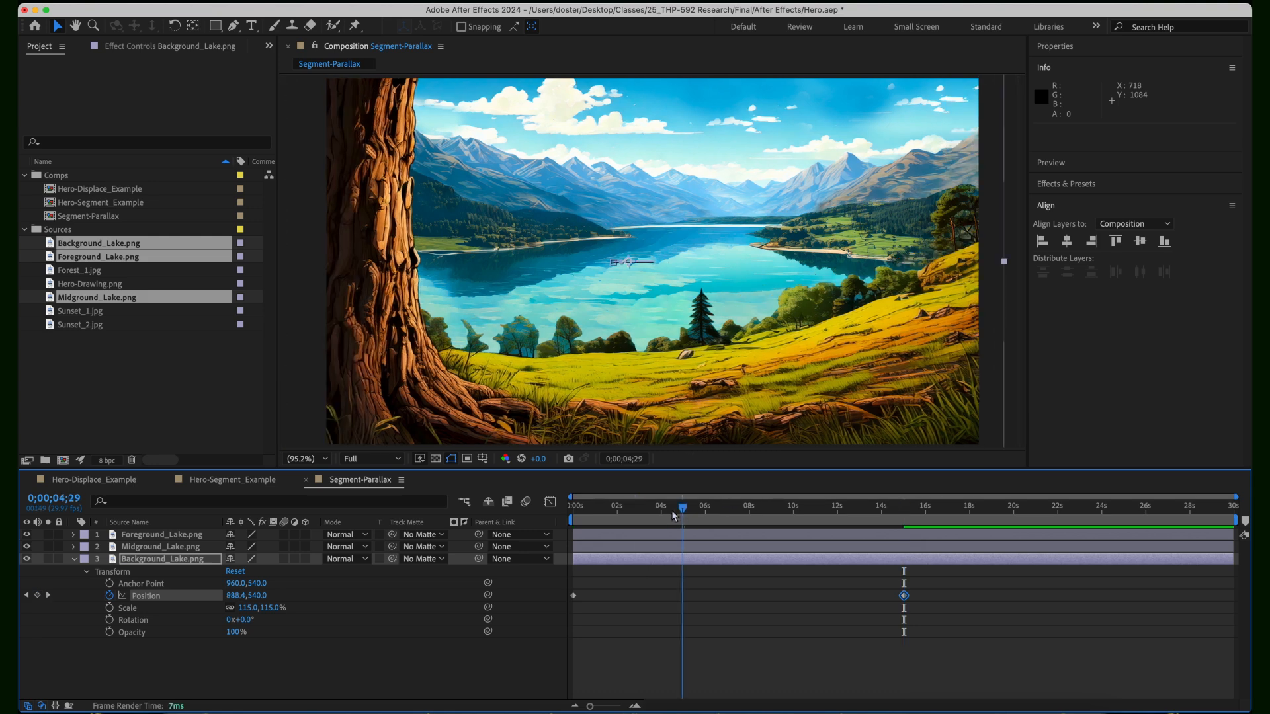
click(630, 507)
key(space)
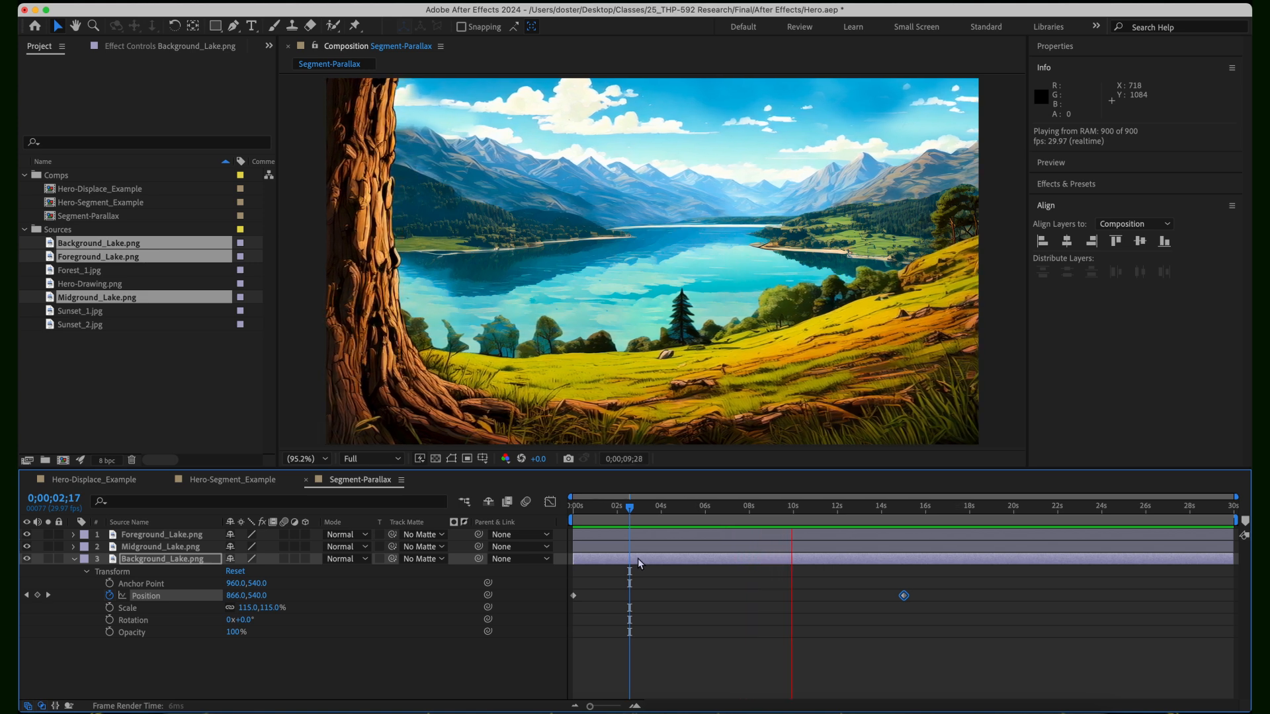
key(space)
- Set the Background layer's X position to 947 at the 15-second keyframe and preview the animation
click(49, 594)
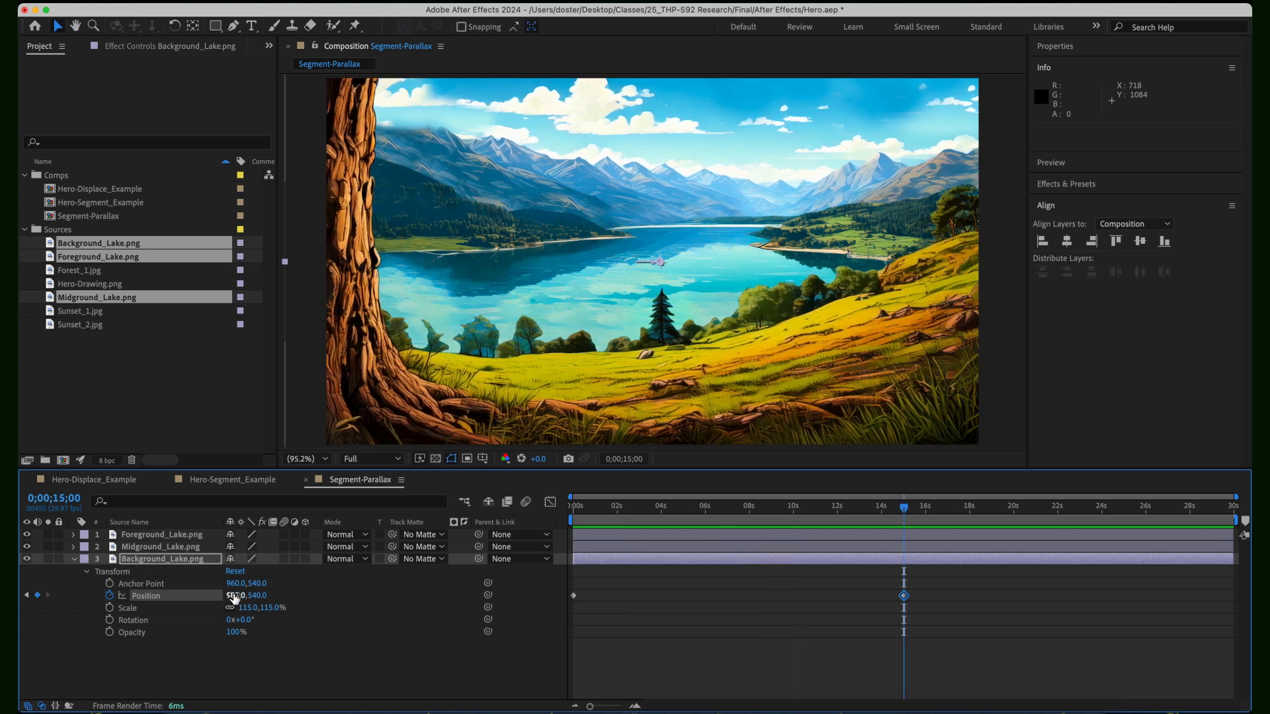
drag(231, 596, 216, 603)
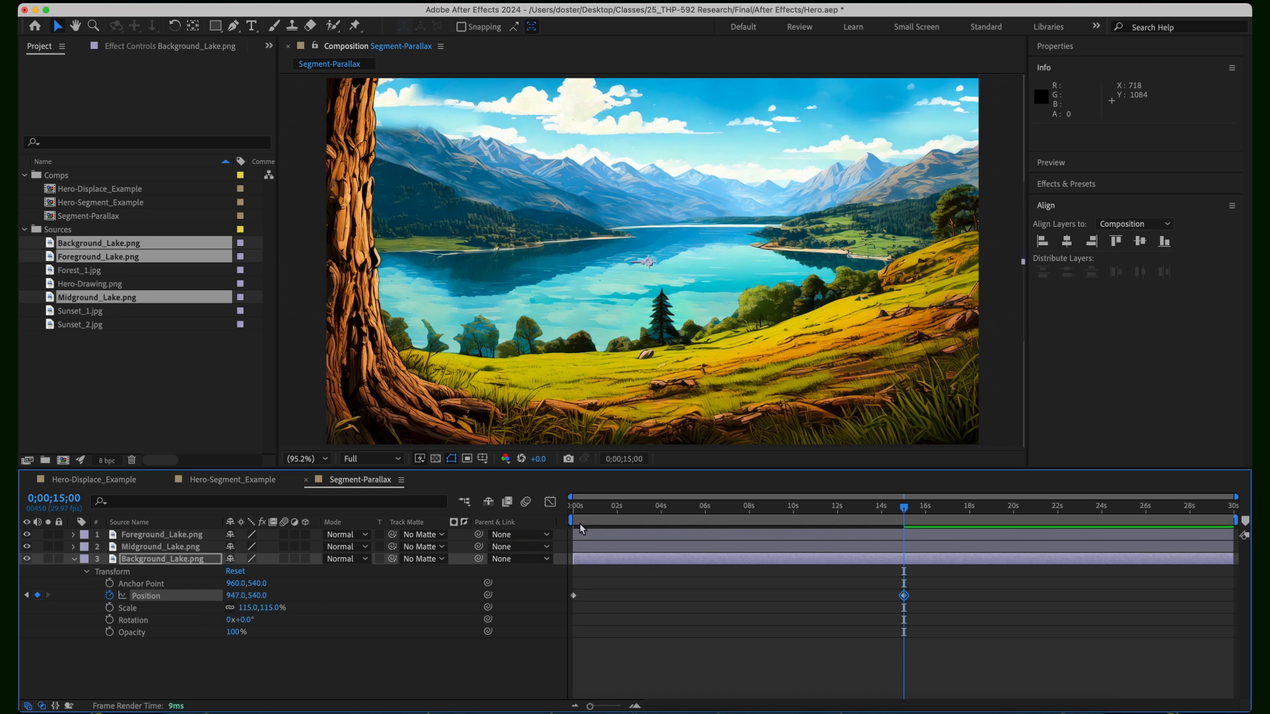
click(616, 508)
key(space)
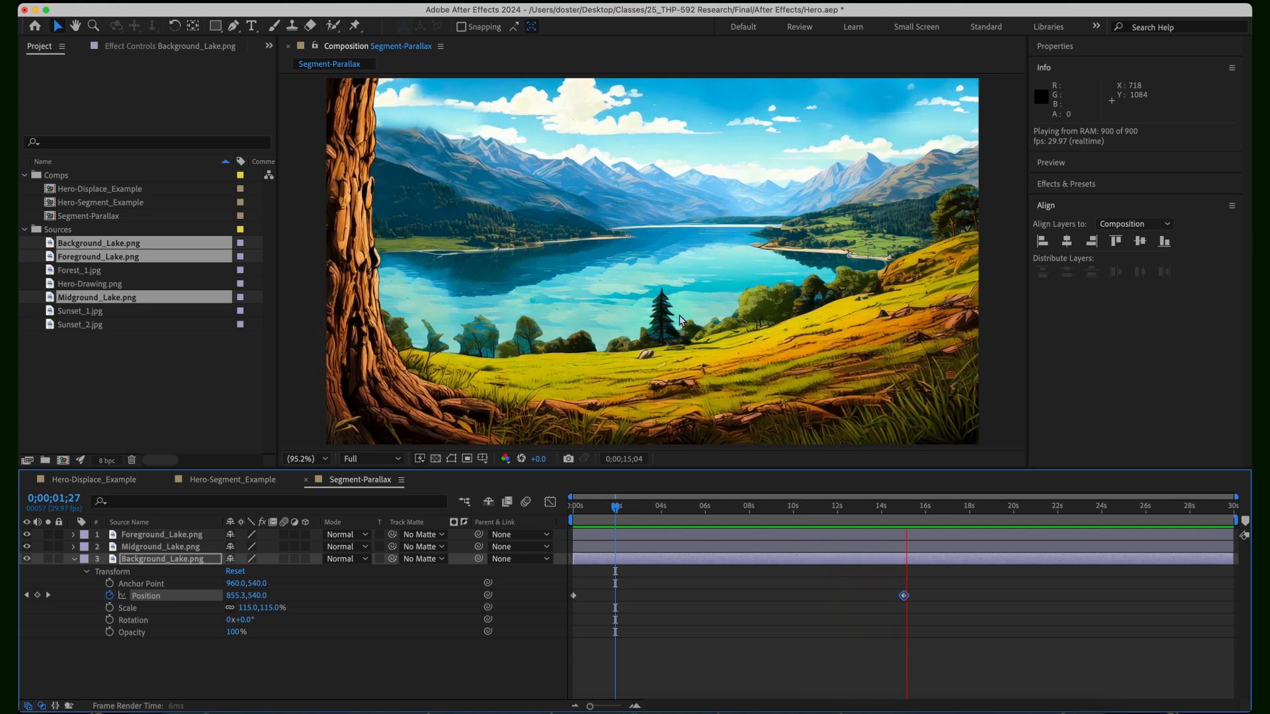
key(space)
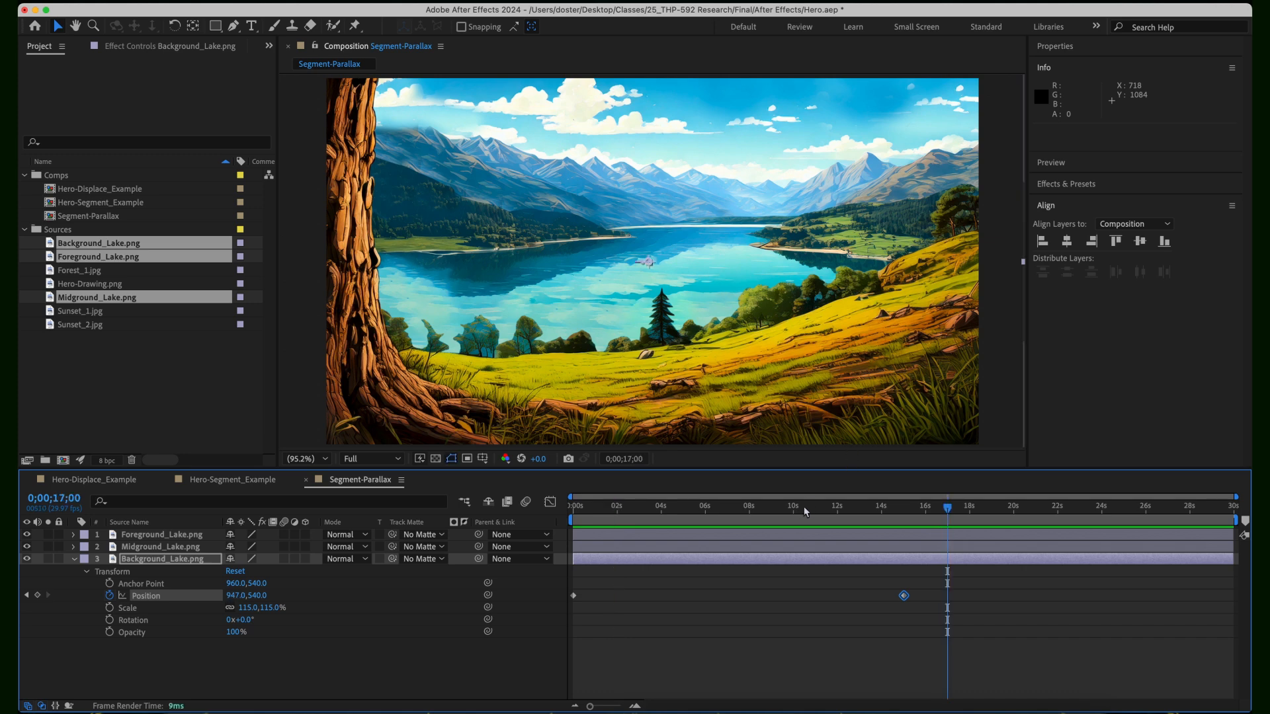
drag(951, 509, 819, 519)
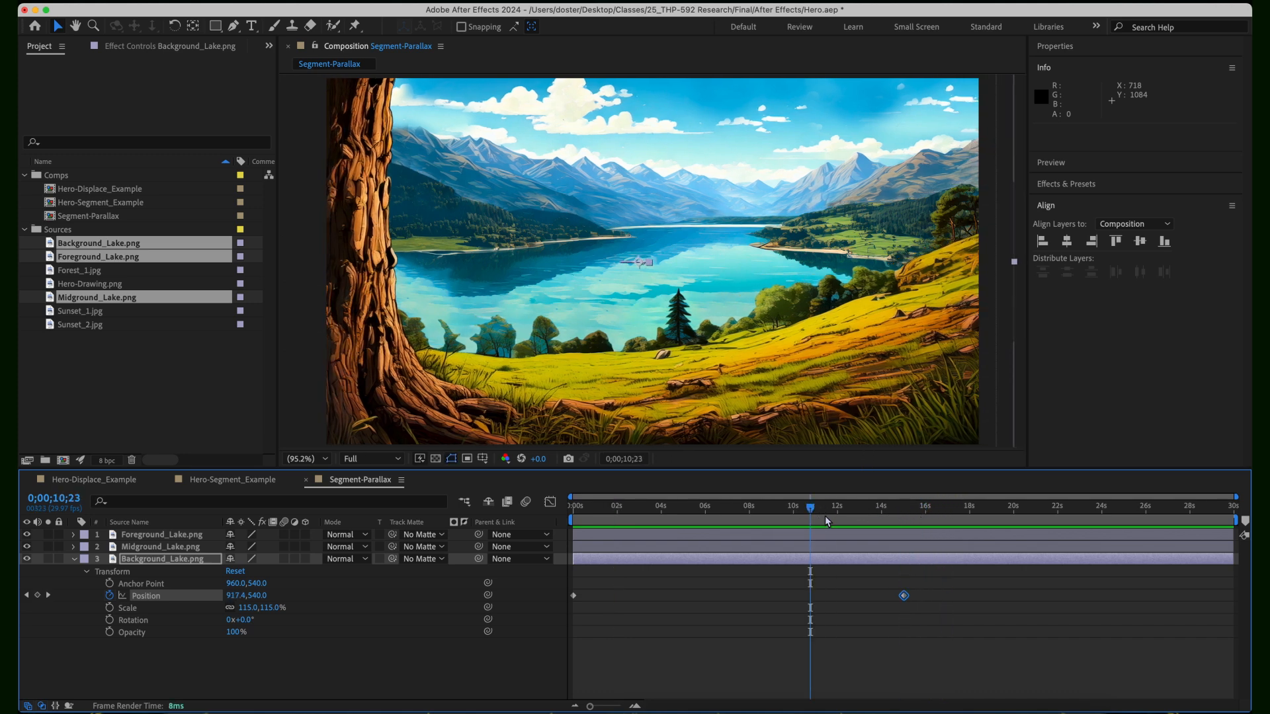
key(space)
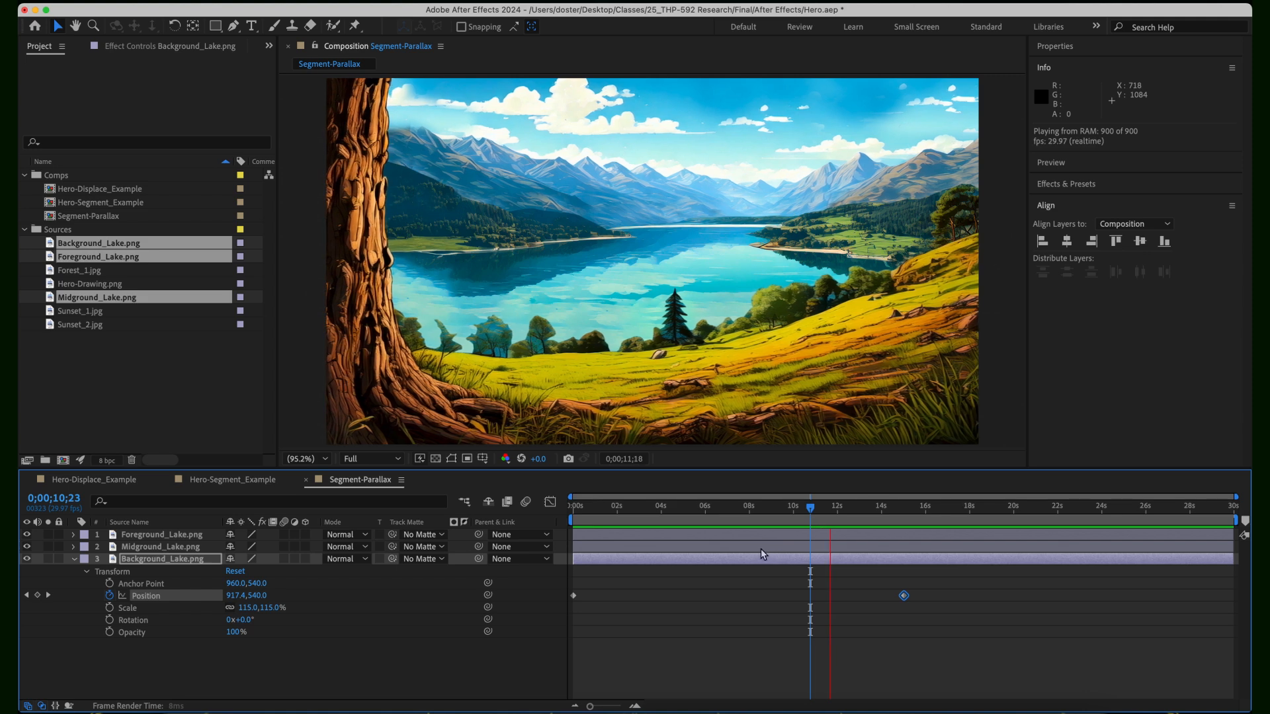
key(space)
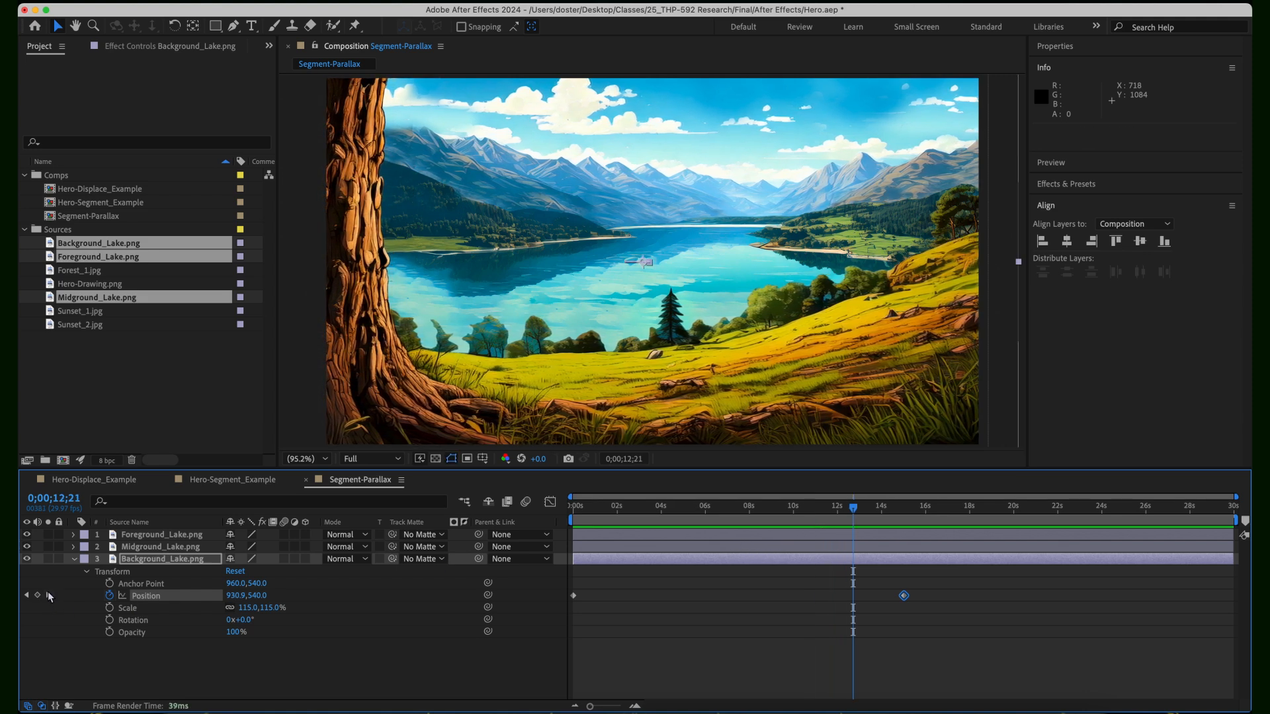
- Trim the composition to a work area ending at 15 seconds and preview the shortened animation
click(48, 596)
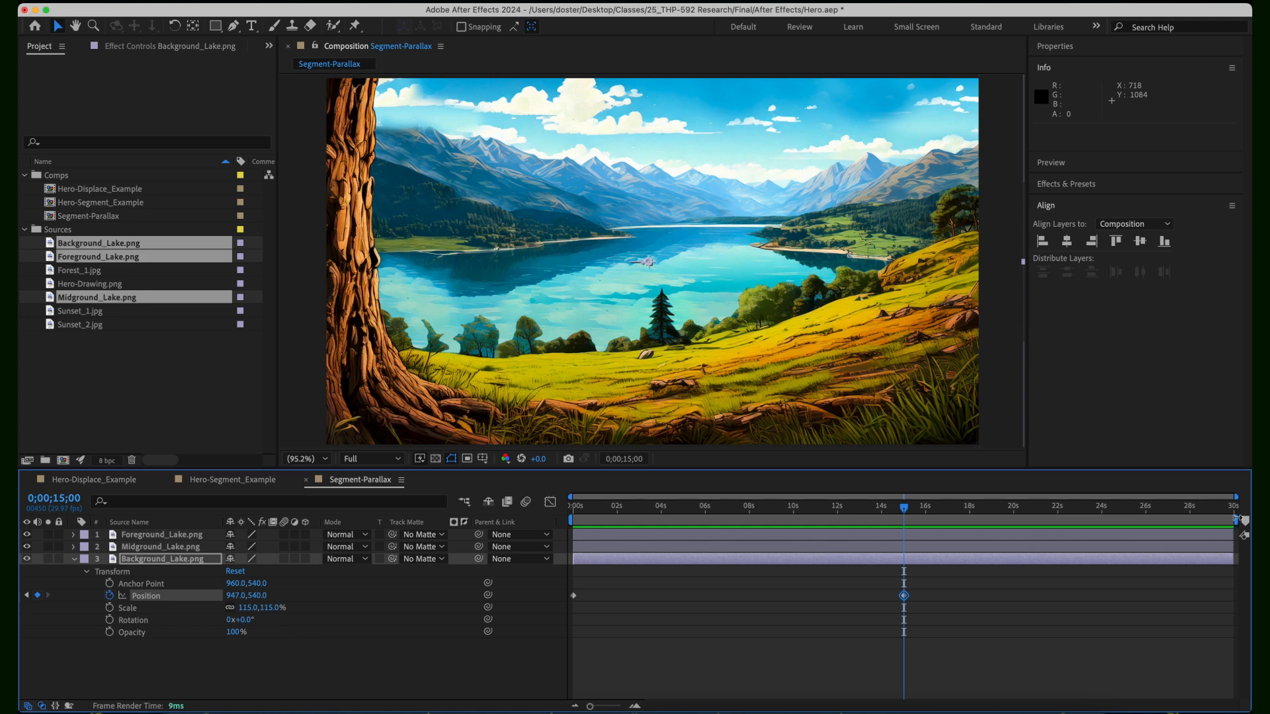
mouse_move(1235, 521)
mouse_down()
mouse_move(906, 523)
mouse_move(1236, 522)
mouse_up()
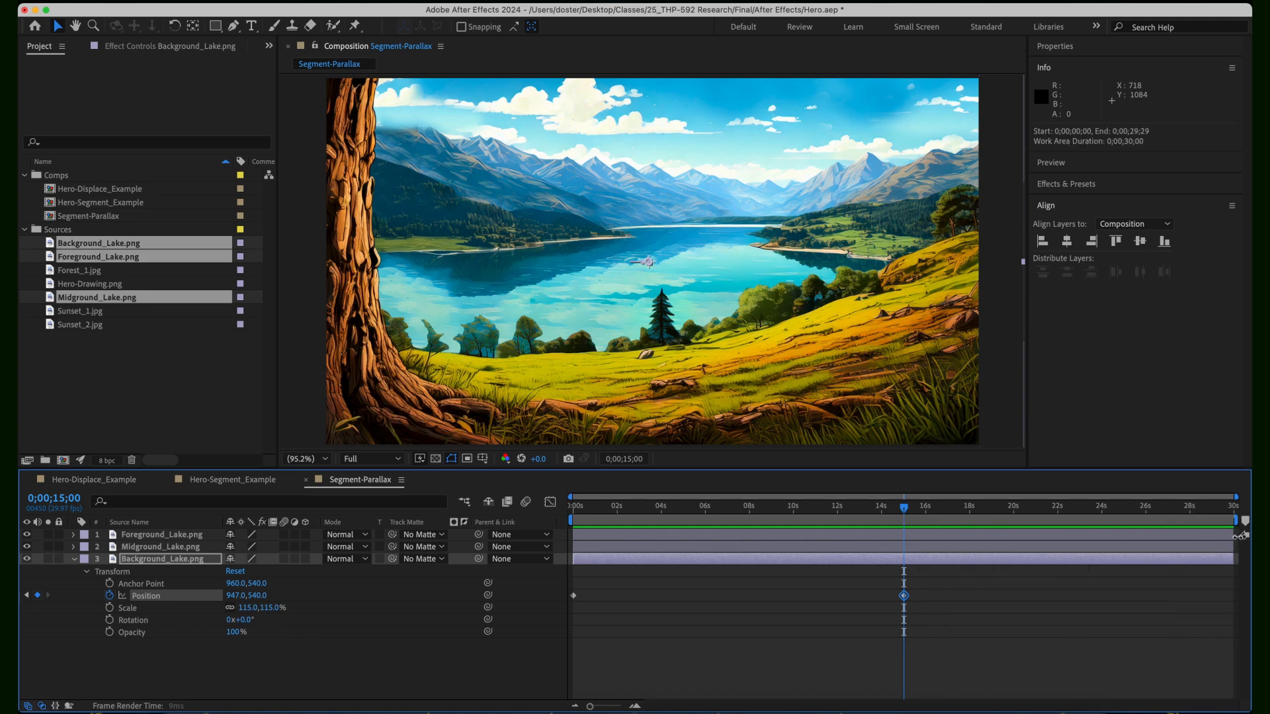
key(n)
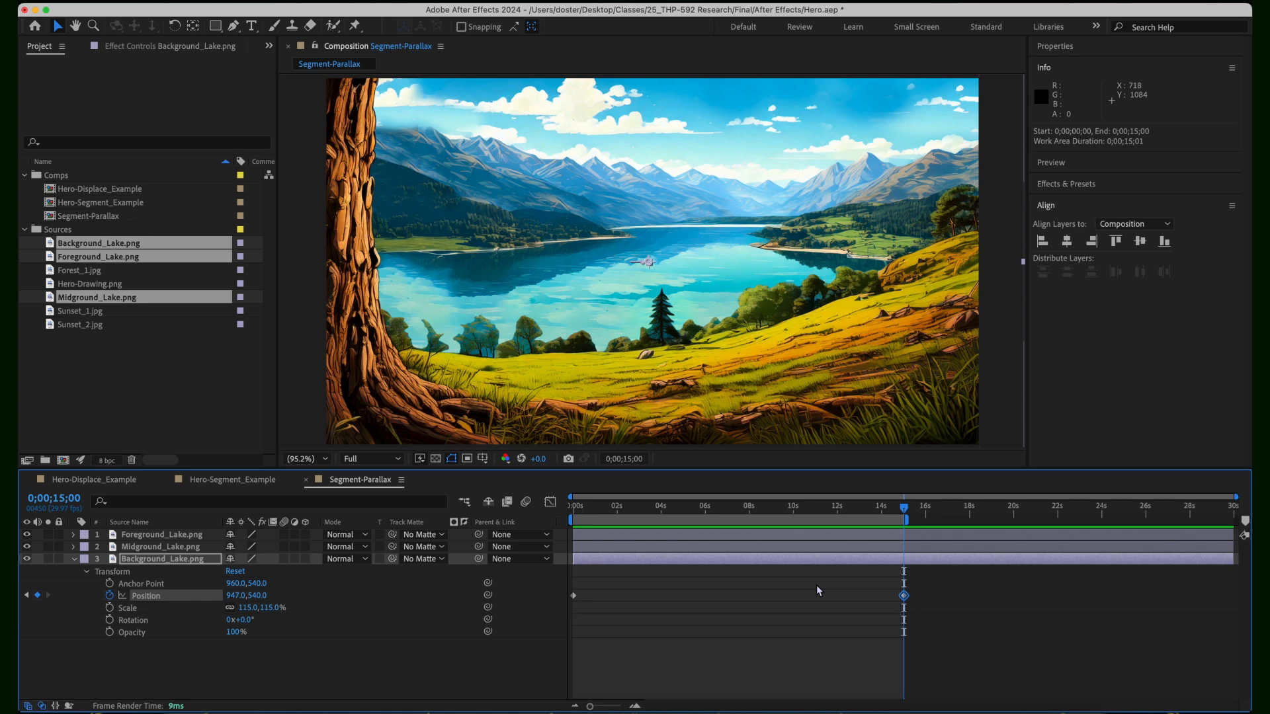
key(super+shift+x)
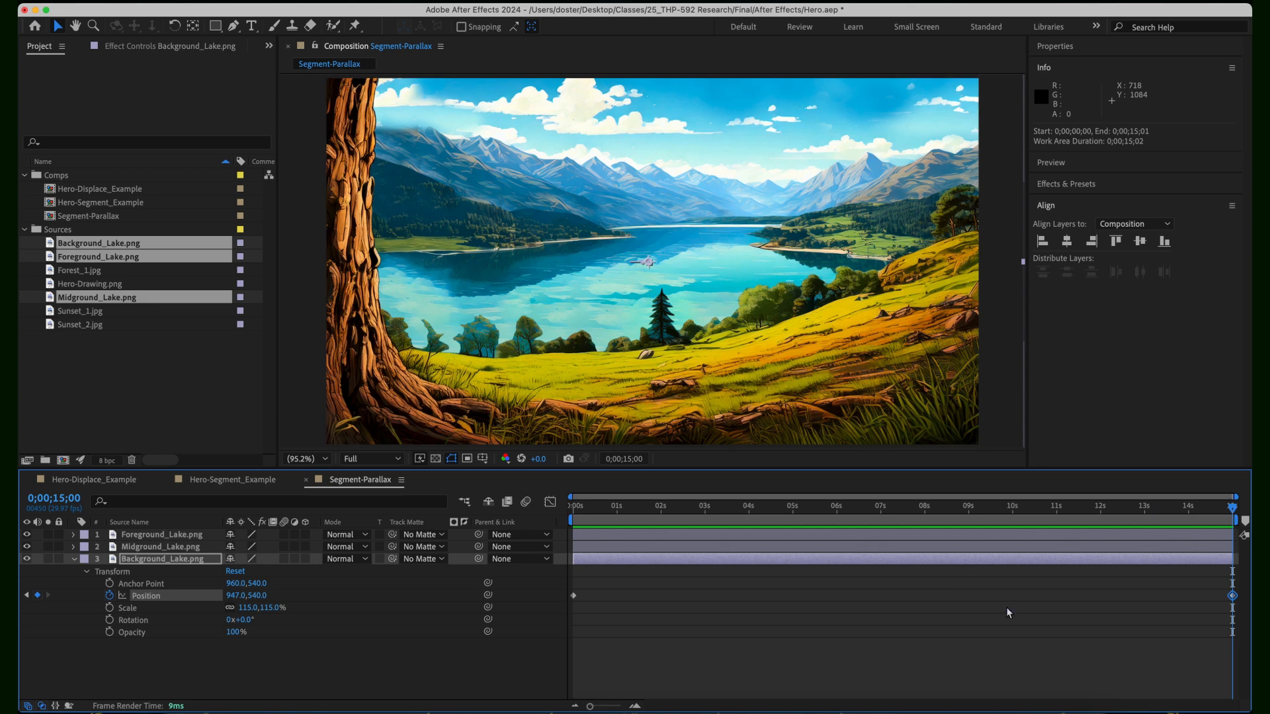
key(space)
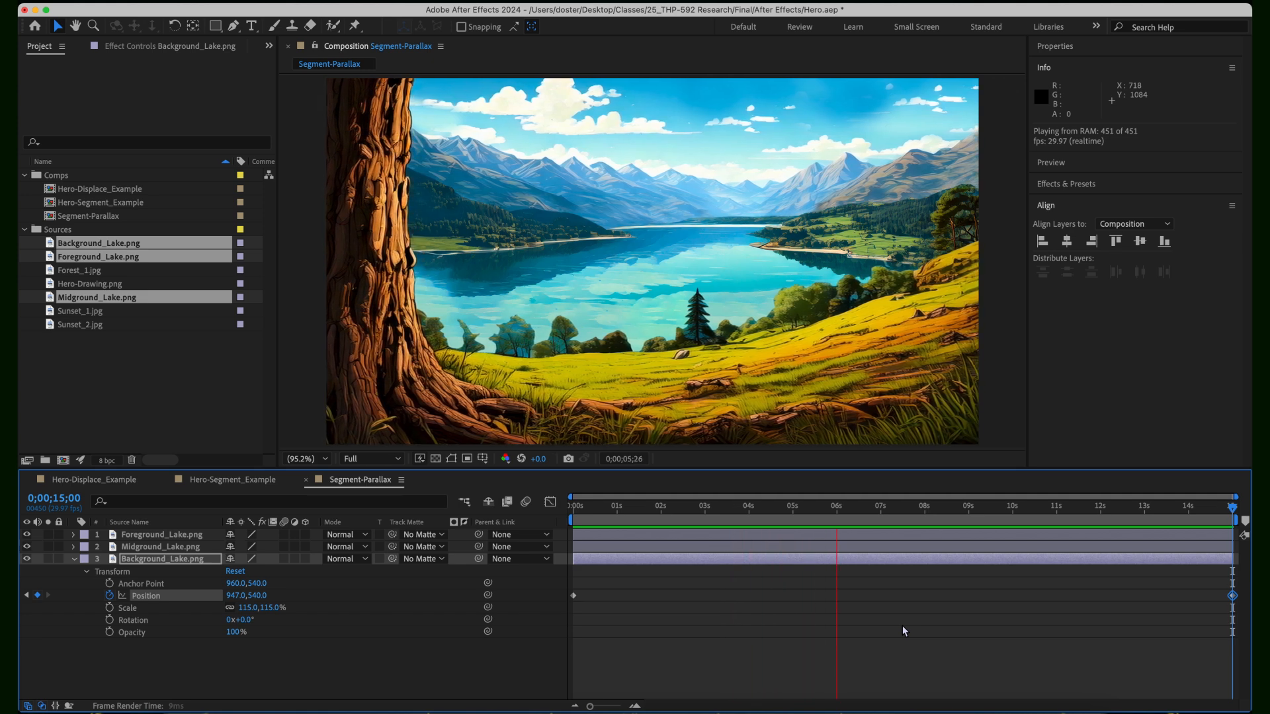
key(space)
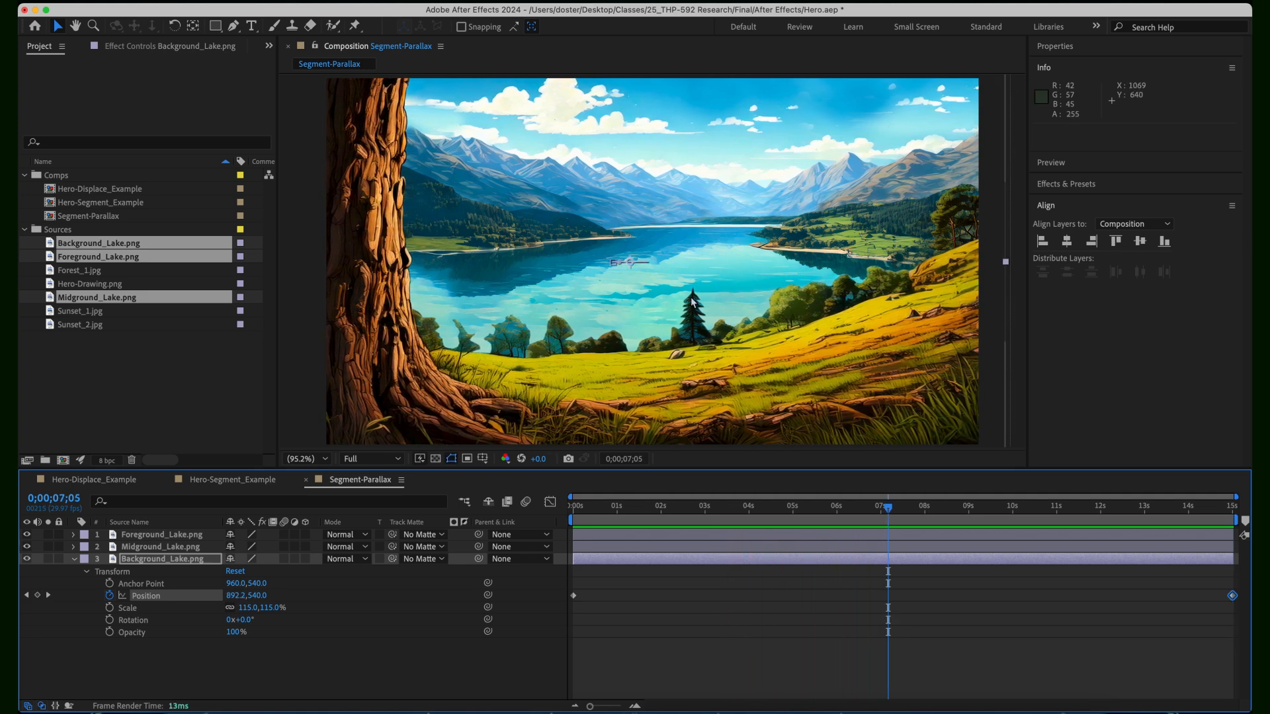